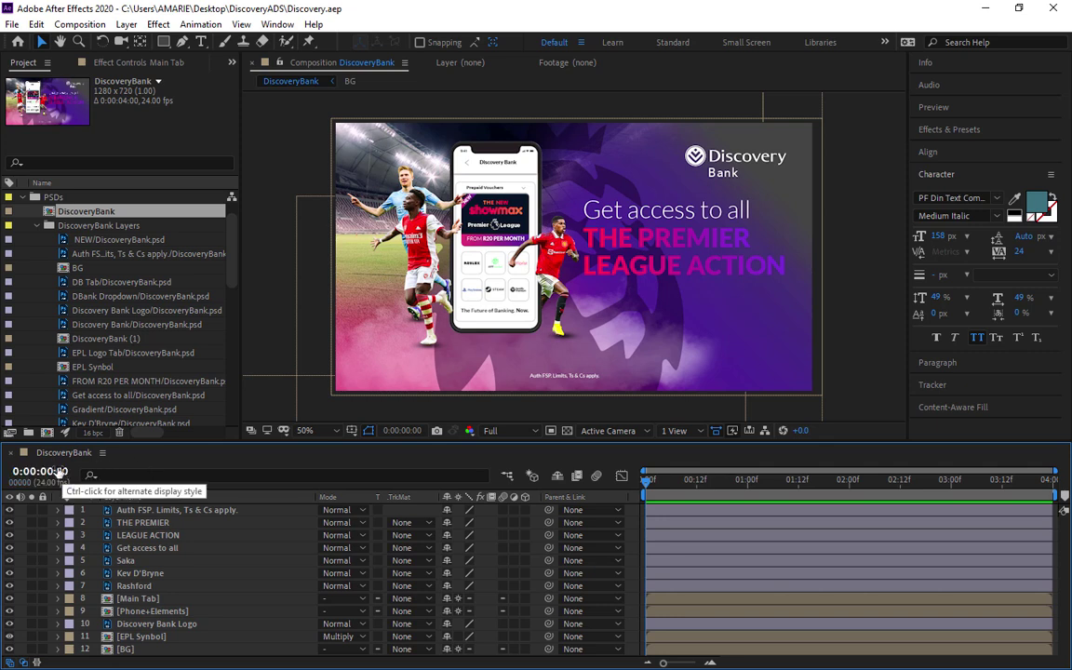
Make all twelve layers of the DiscoveryBank composition 3D and enable motion blur on them
{"action": "key", "text": "grave"}
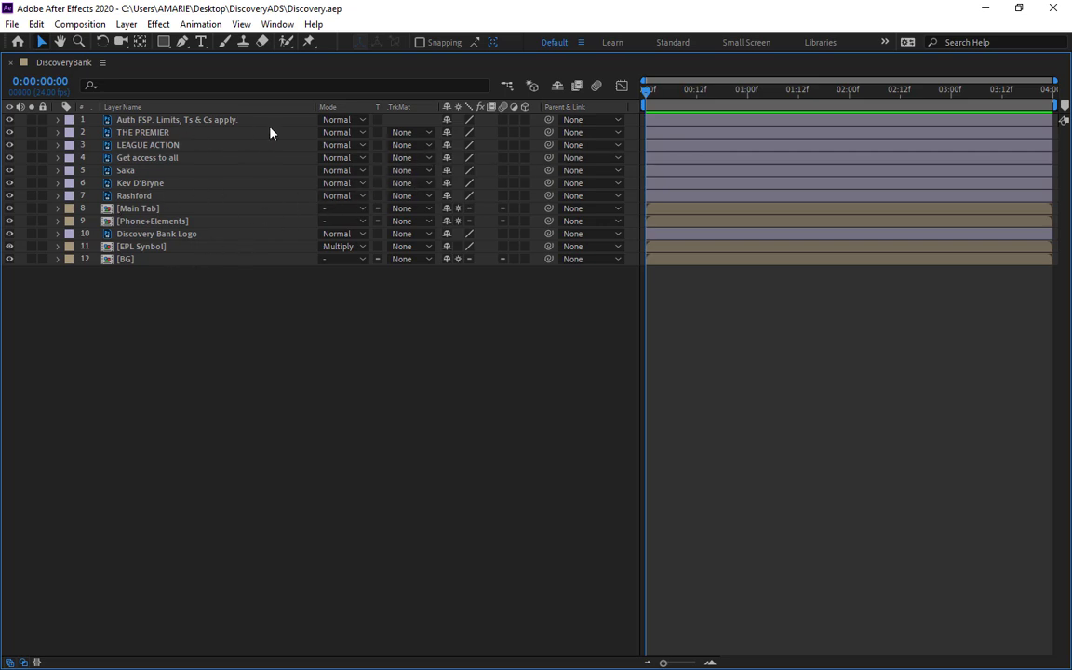
{"action": "left_click", "coordinate": [525, 120]}
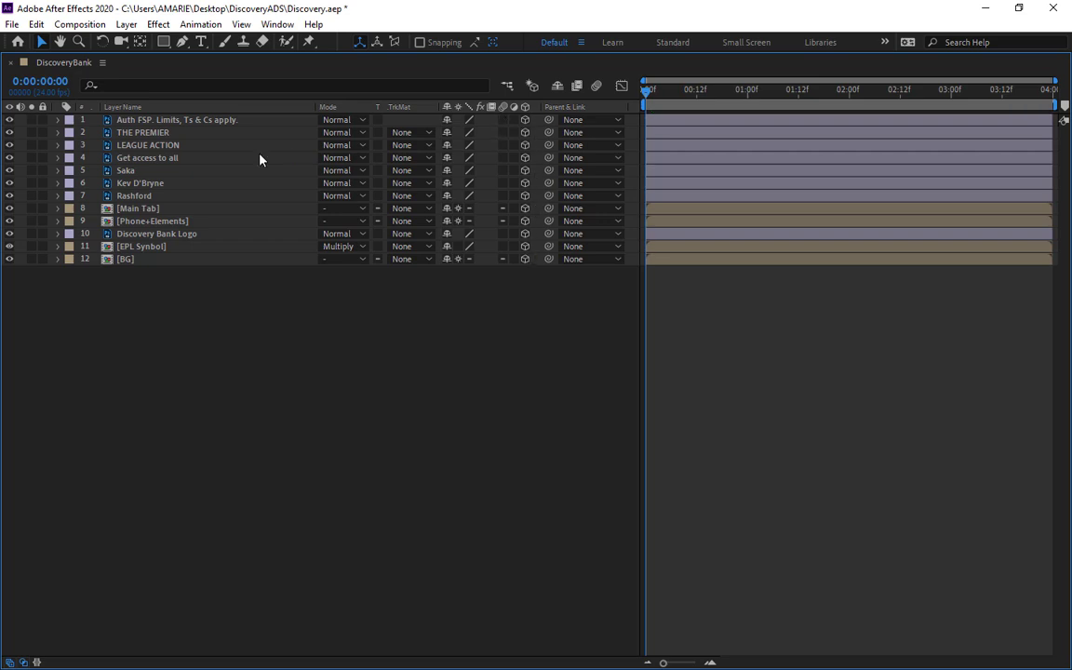
{"action": "left_click", "coordinate": [227, 122]}
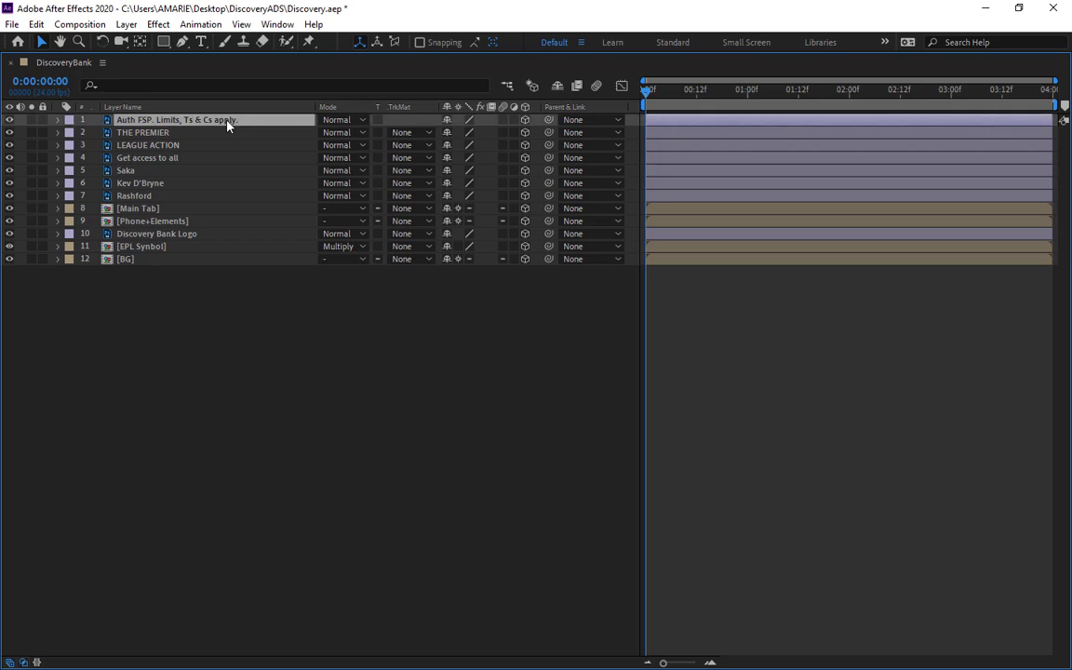
{"action": "left_click", "coordinate": [186, 262], "text": "shift"}
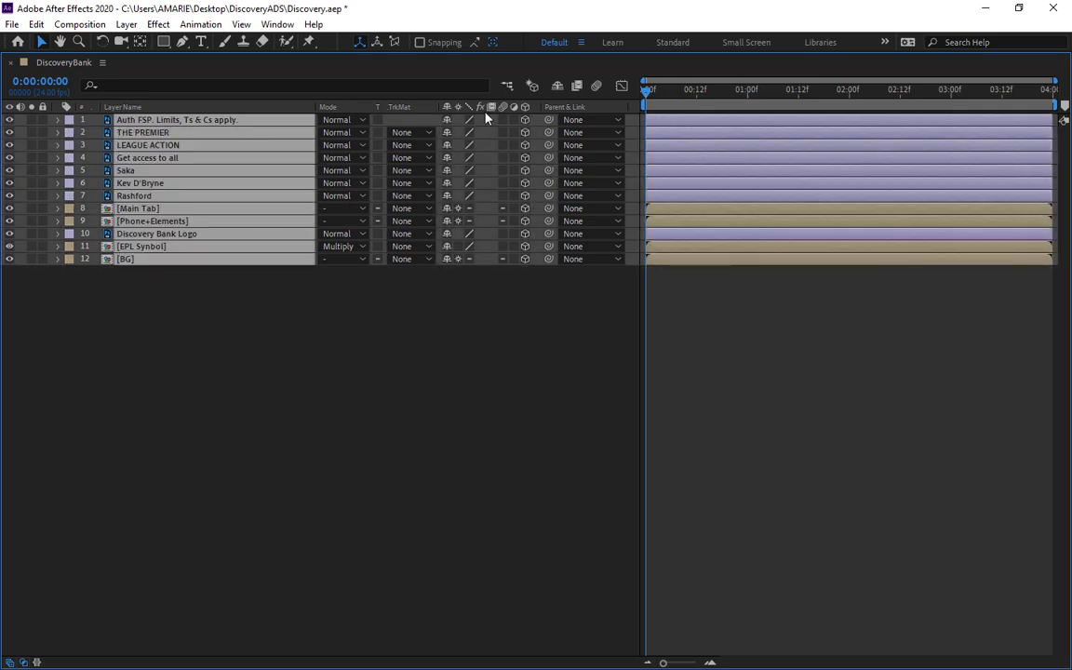
{"action": "left_click", "coordinate": [503, 120]}
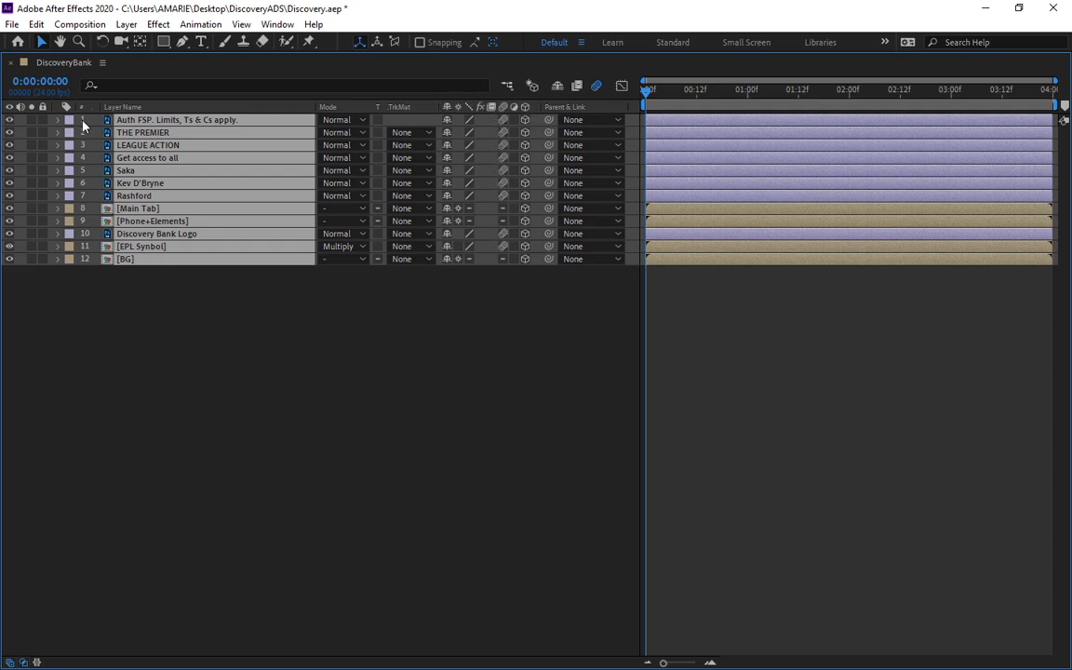
{"action": "key", "text": "grave"}
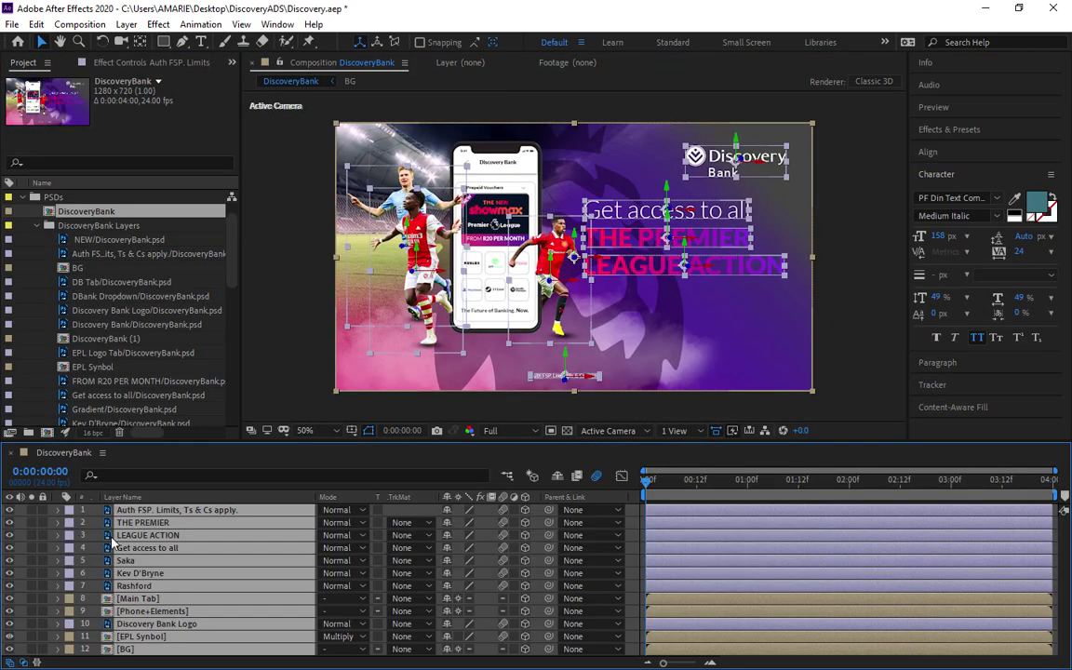
{"action": "left_click", "coordinate": [830, 175]}
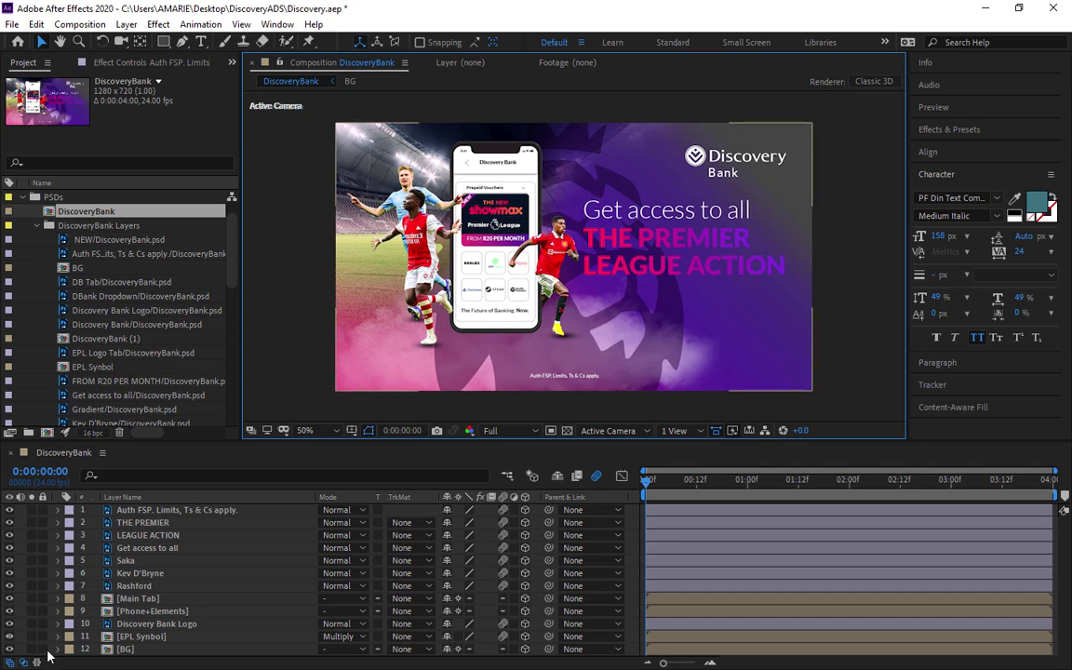
Hide every layer in the DiscoveryBank composition except BG
{"action": "left_click", "coordinate": [139, 650]}
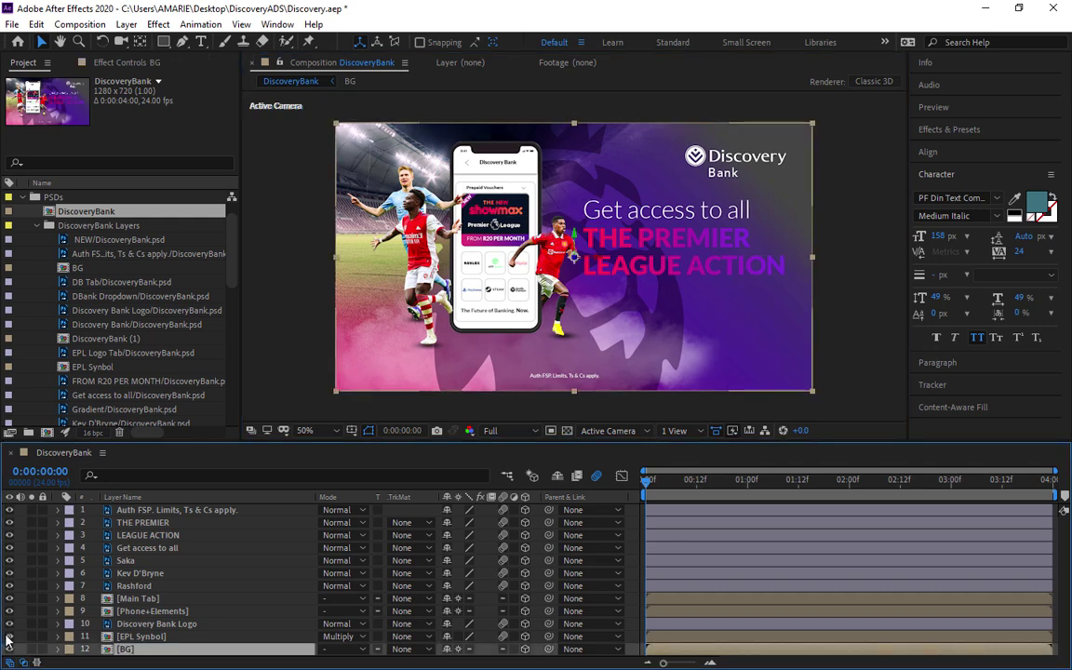
{"action": "left_click_drag", "start_coordinate": [7, 636], "coordinate": [8, 572]}
{"action": "left_click", "coordinate": [8, 510]}
{"action": "left_click", "coordinate": [9, 522]}
{"action": "left_click", "coordinate": [10, 535]}
{"action": "left_click", "coordinate": [9, 547]}
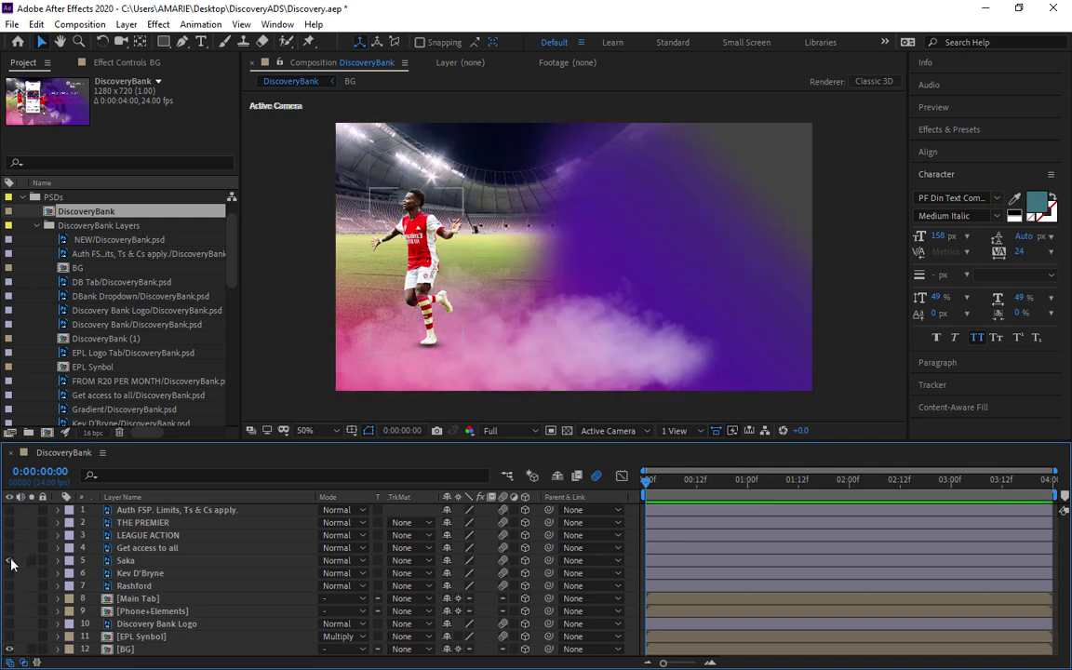
{"action": "left_click", "coordinate": [9, 561]}
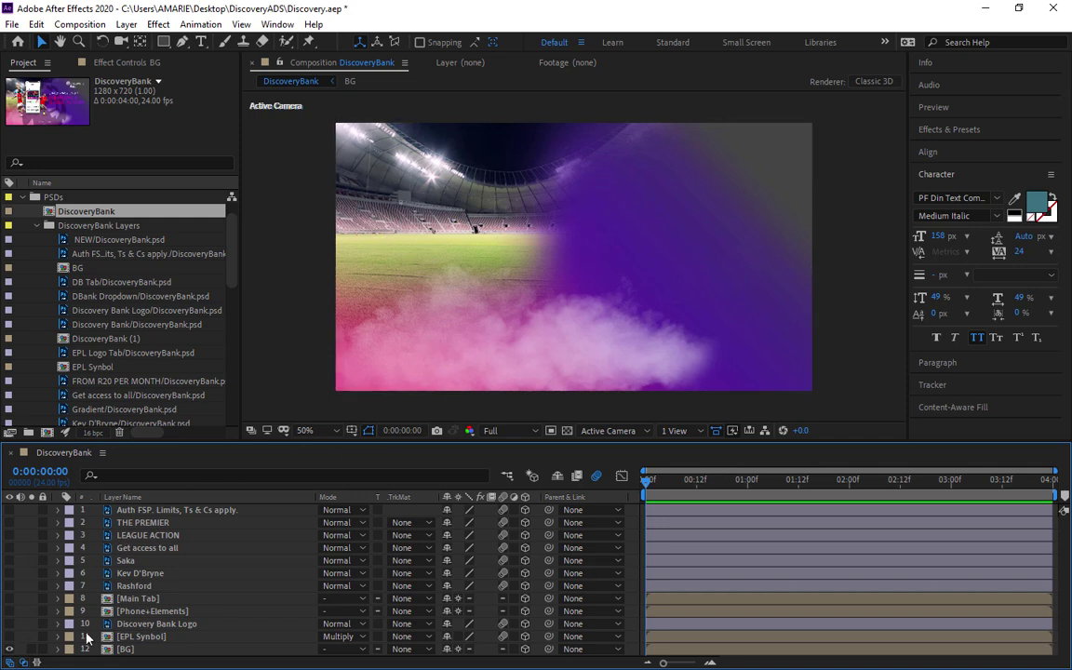
Open the BG precomposition, look through its smoke, Gradient and Stadium layers, and return to the DiscoveryBank composition
{"action": "left_click", "coordinate": [125, 648]}
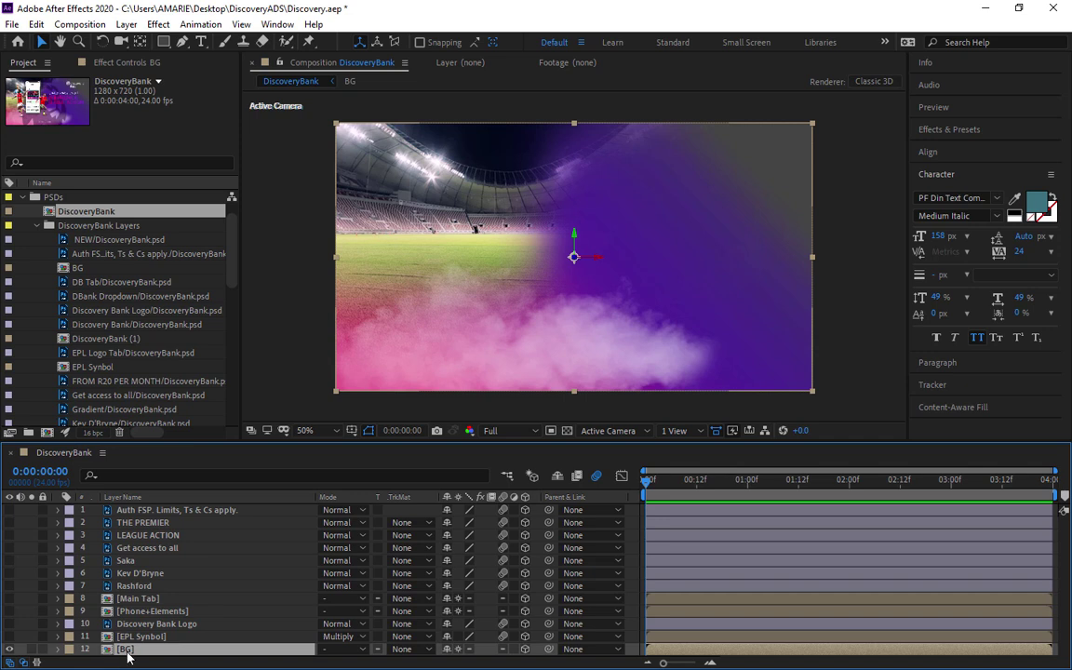
{"action": "double_click", "coordinate": [127, 652]}
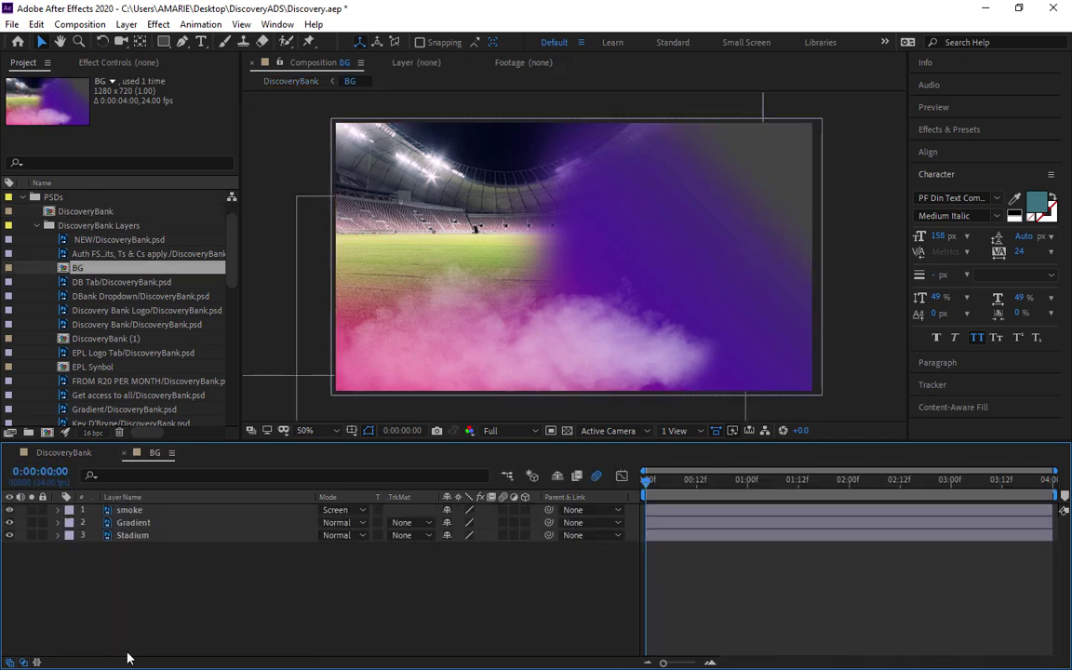
{"action": "left_click", "coordinate": [138, 511]}
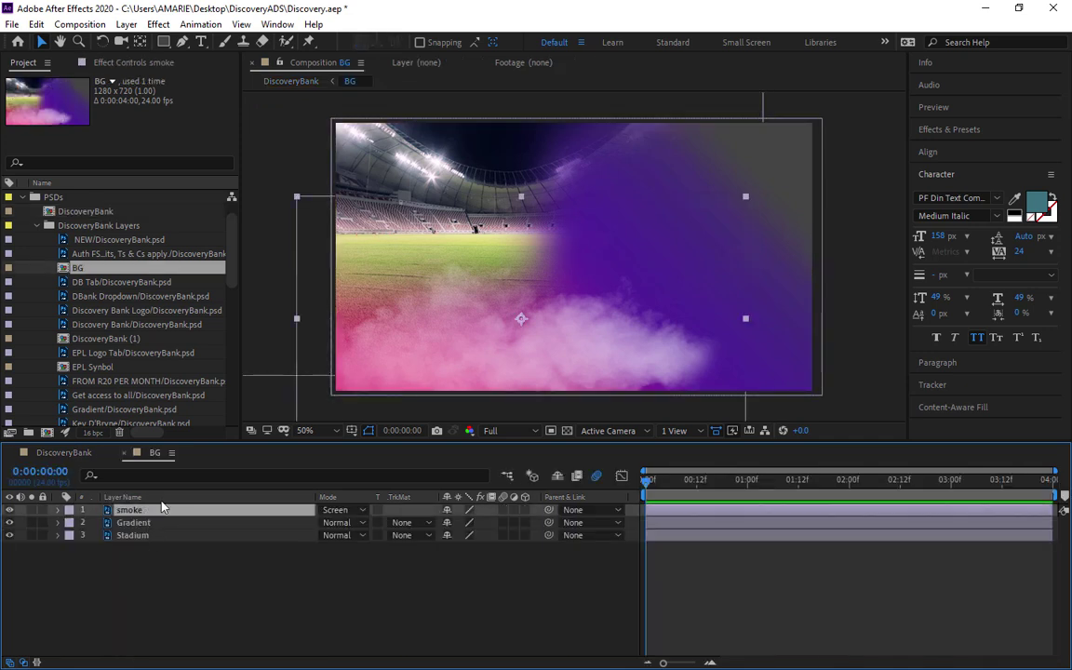
{"action": "left_click", "coordinate": [154, 524]}
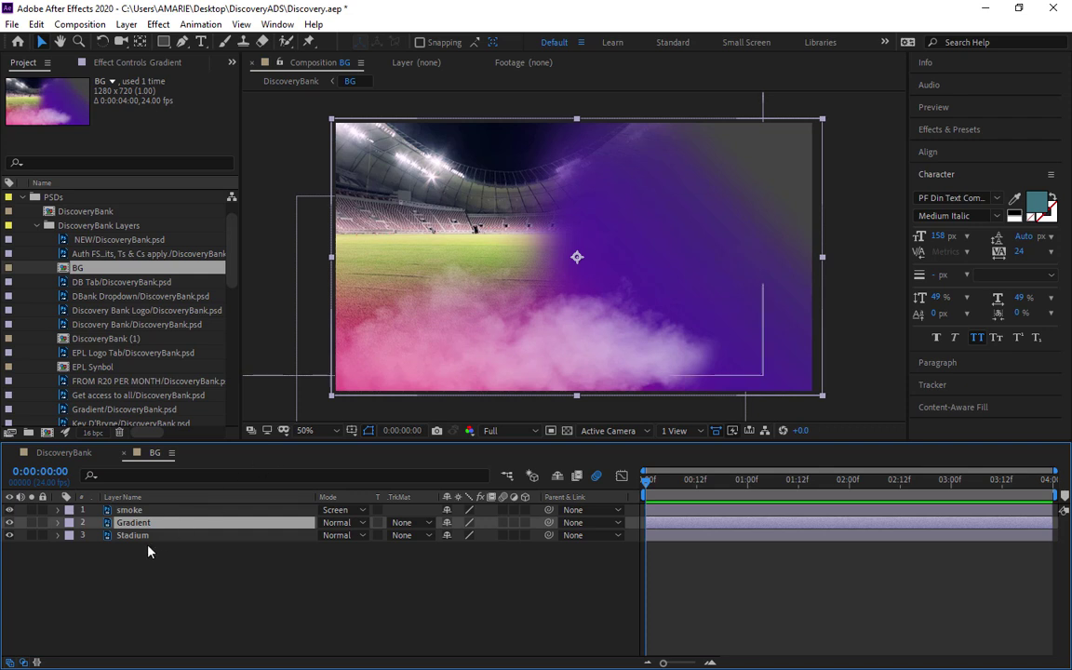
{"action": "left_click", "coordinate": [149, 536]}
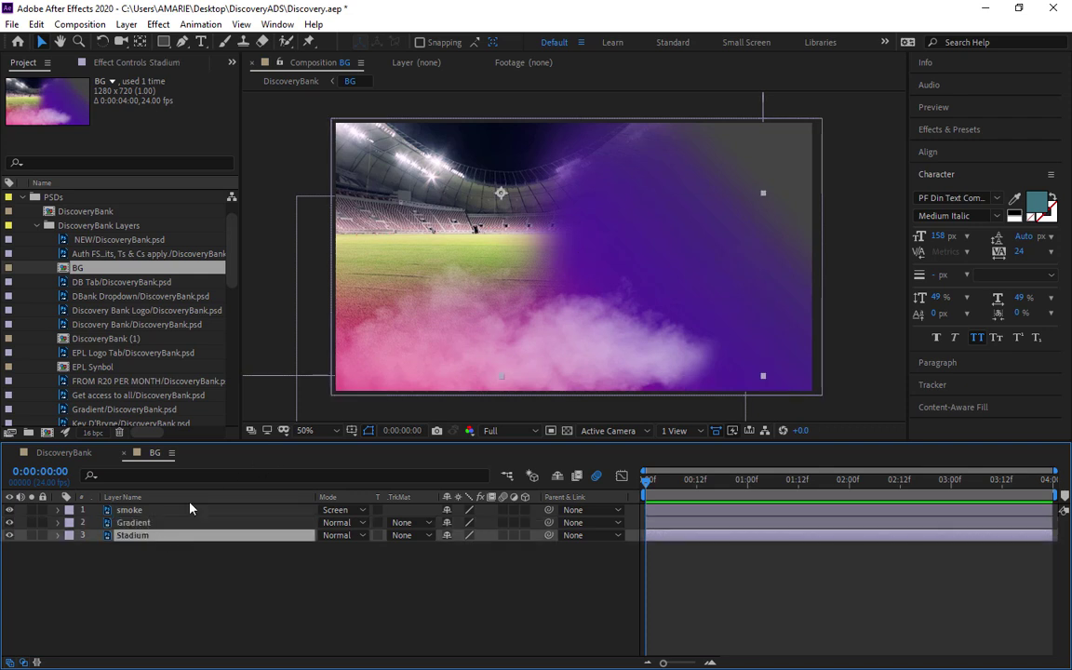
{"action": "left_click", "coordinate": [48, 454]}
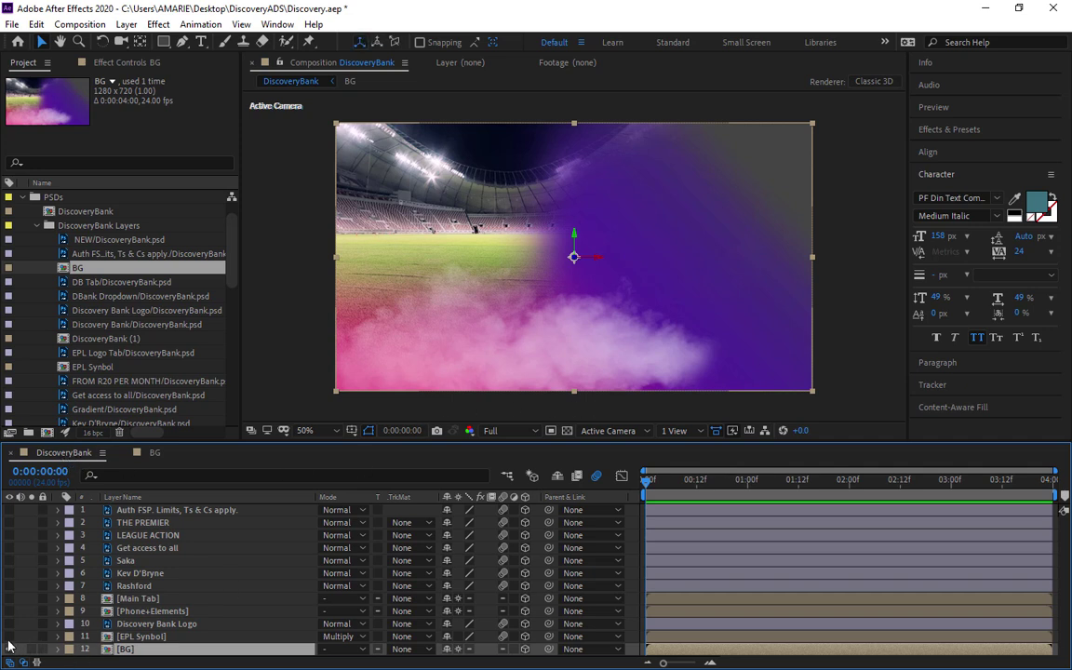
Make the EPL Synbol layer visible again and select it
{"action": "left_click", "coordinate": [144, 638]}
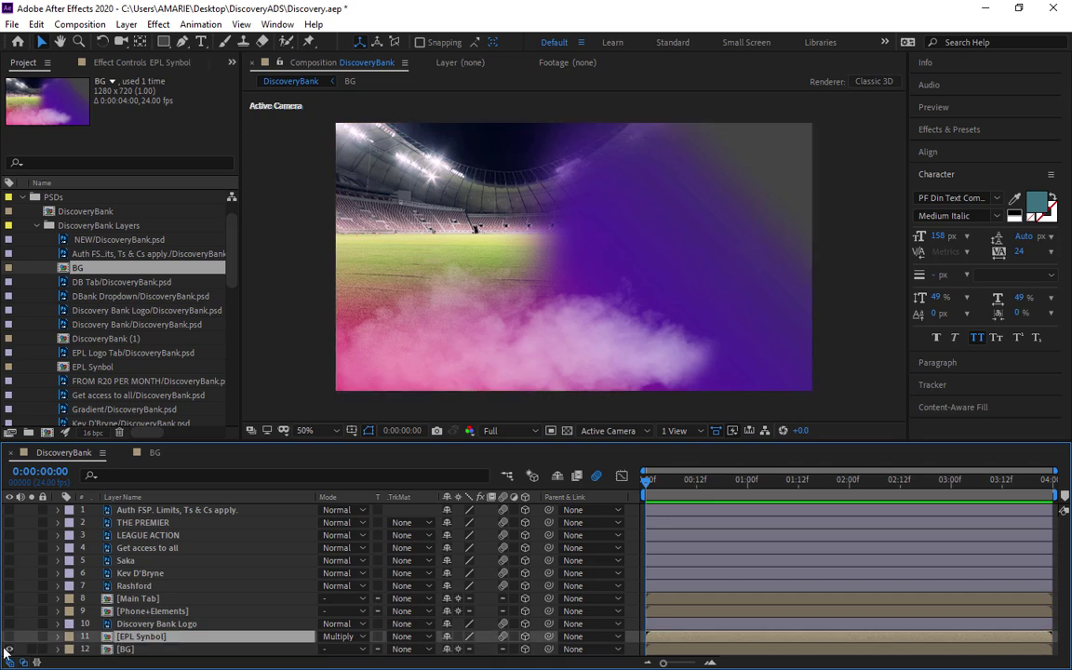
{"action": "left_click", "coordinate": [10, 636]}
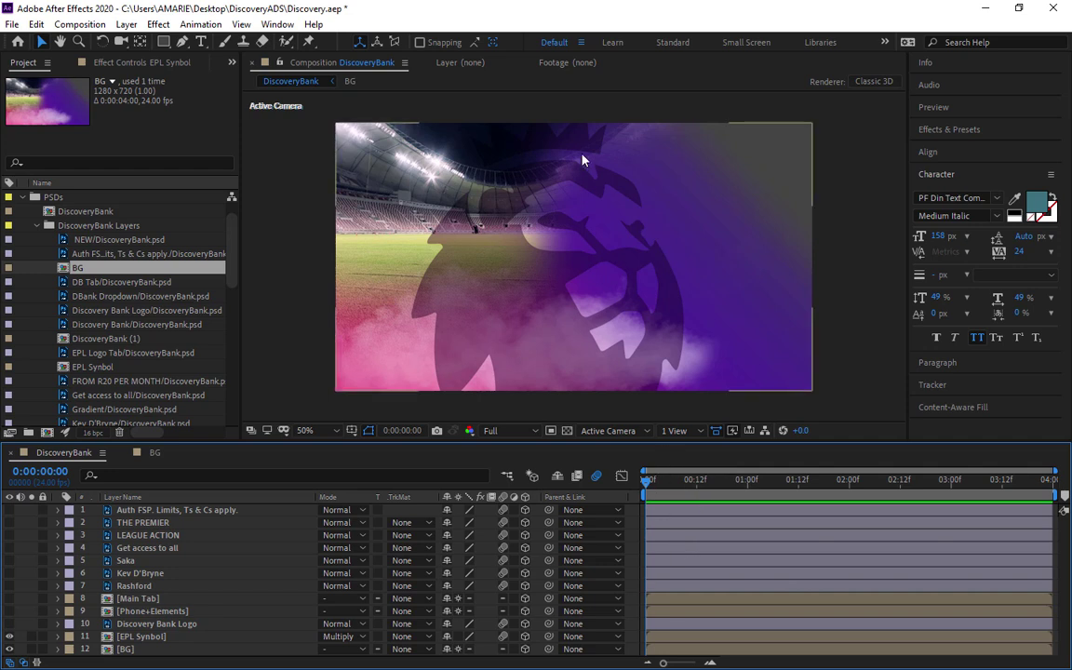
{"action": "left_click", "coordinate": [141, 637]}
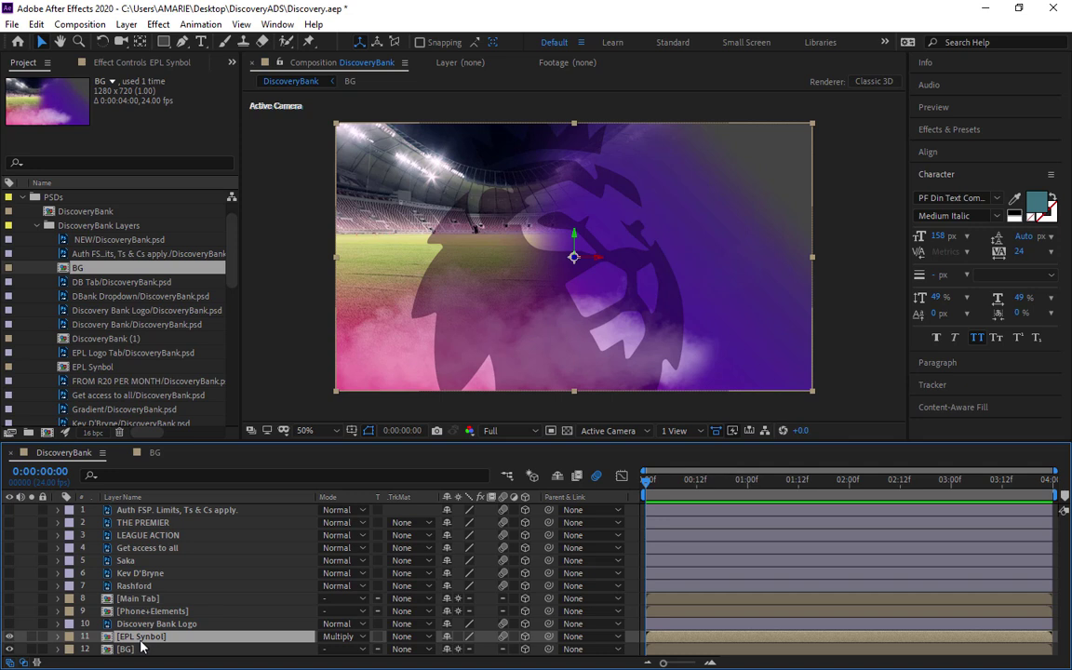
Enable Scale and Opacity keyframing on the EPL Synbol layer and move both keyframes to 0:00:00:10
{"action": "left_click", "coordinate": [58, 637]}
{"action": "left_click", "coordinate": [70, 625]}
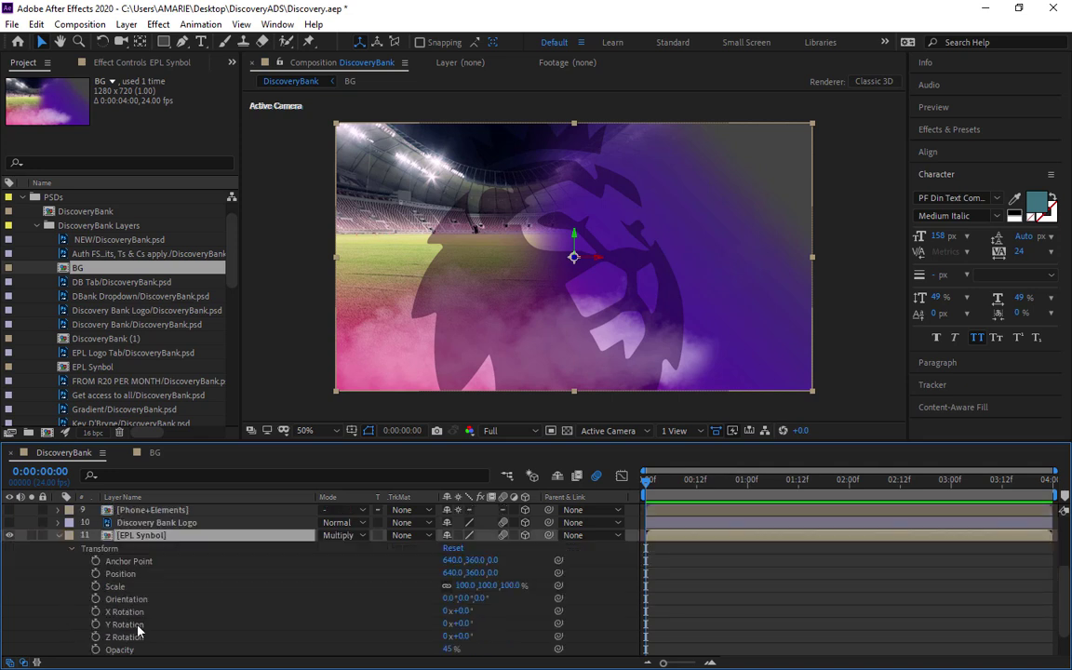
{"action": "scroll", "coordinate": [115, 559], "scroll_direction": "down", "scroll_amount": 2}
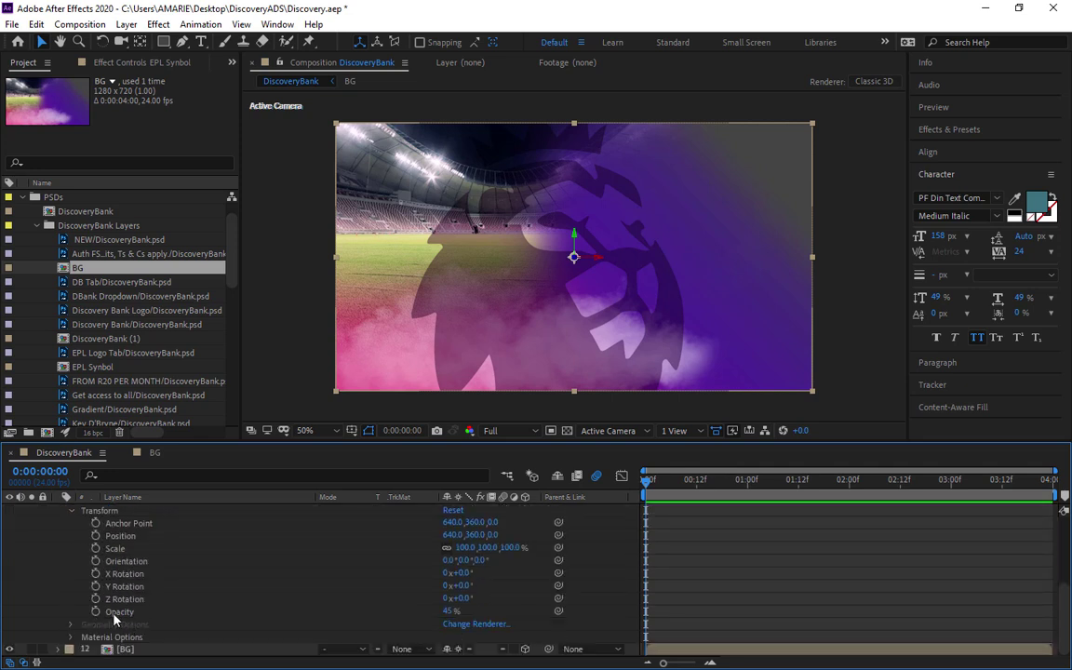
{"action": "scroll", "coordinate": [121, 623], "scroll_direction": "up", "scroll_amount": 4}
{"action": "scroll", "coordinate": [130, 633], "scroll_direction": "down", "scroll_amount": 2}
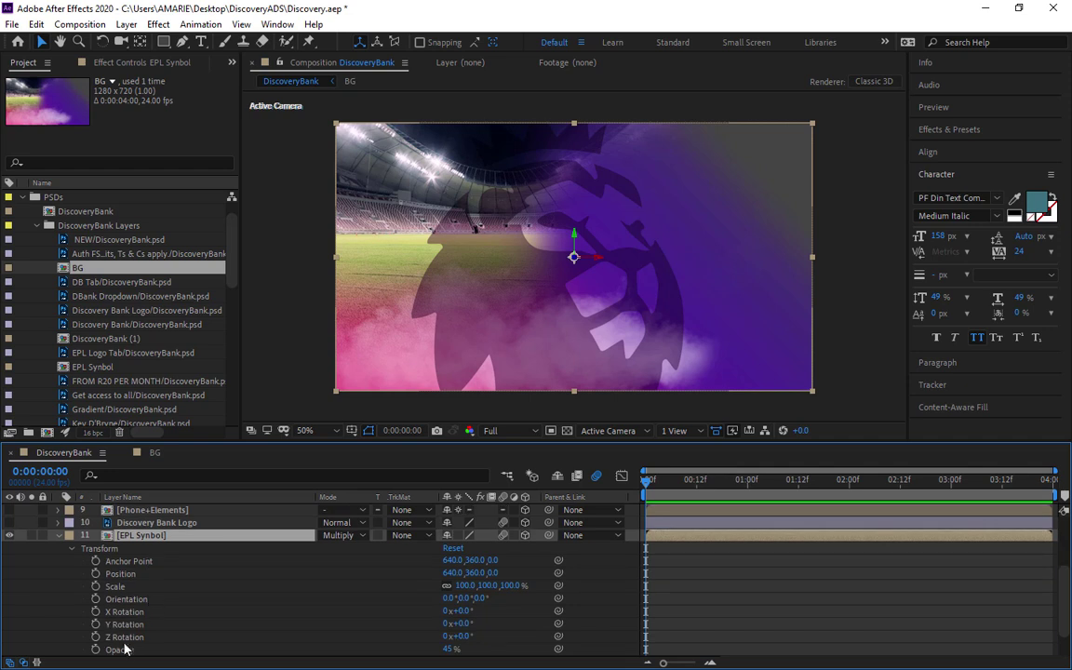
{"action": "left_click", "coordinate": [121, 589]}
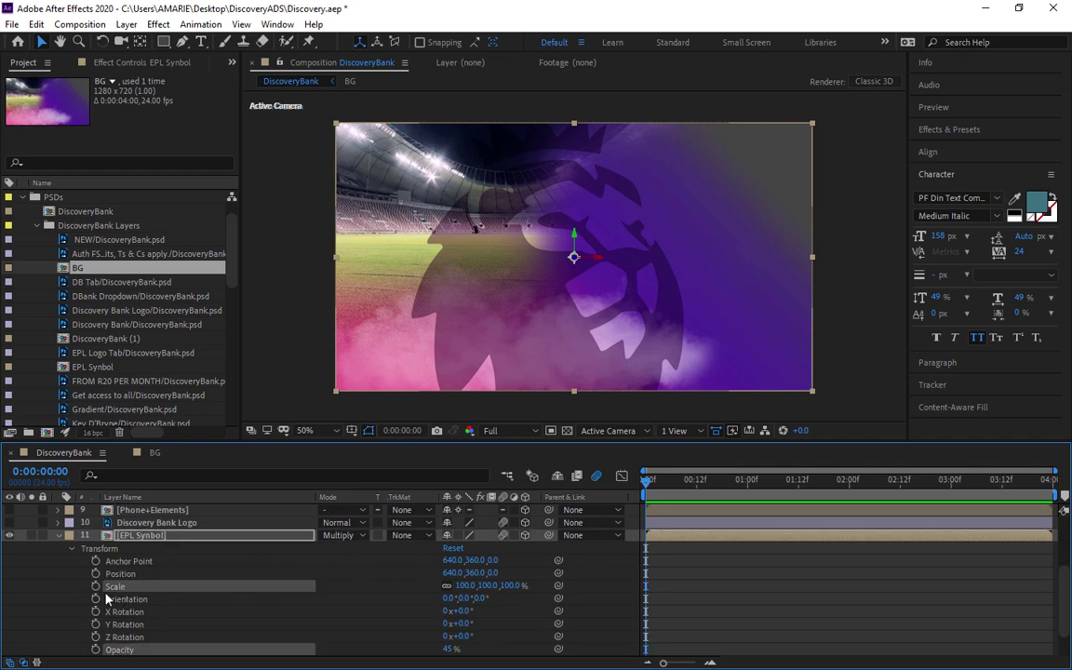
{"action": "left_click", "coordinate": [95, 588]}
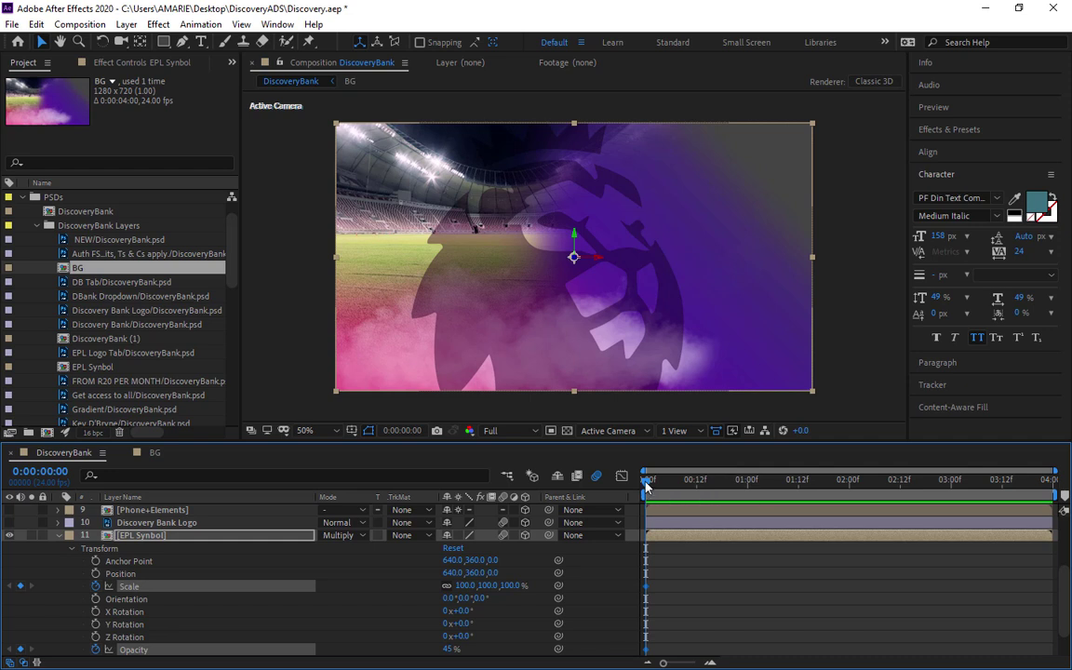
{"action": "key", "text": "shift+Page_Down"}
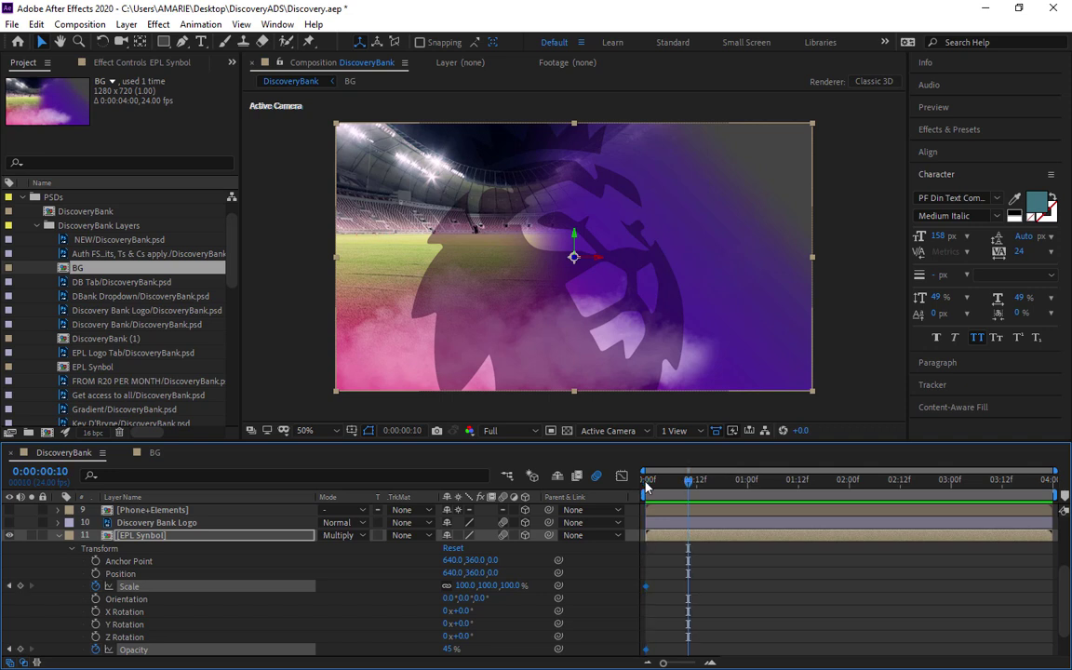
{"action": "left_click_drag", "start_coordinate": [646, 586], "coordinate": [690, 587]}
Set the EPL Synbol layer's Opacity to 0% at 0:00:00:00 and preview the fade-in
{"action": "key", "text": "Home"}
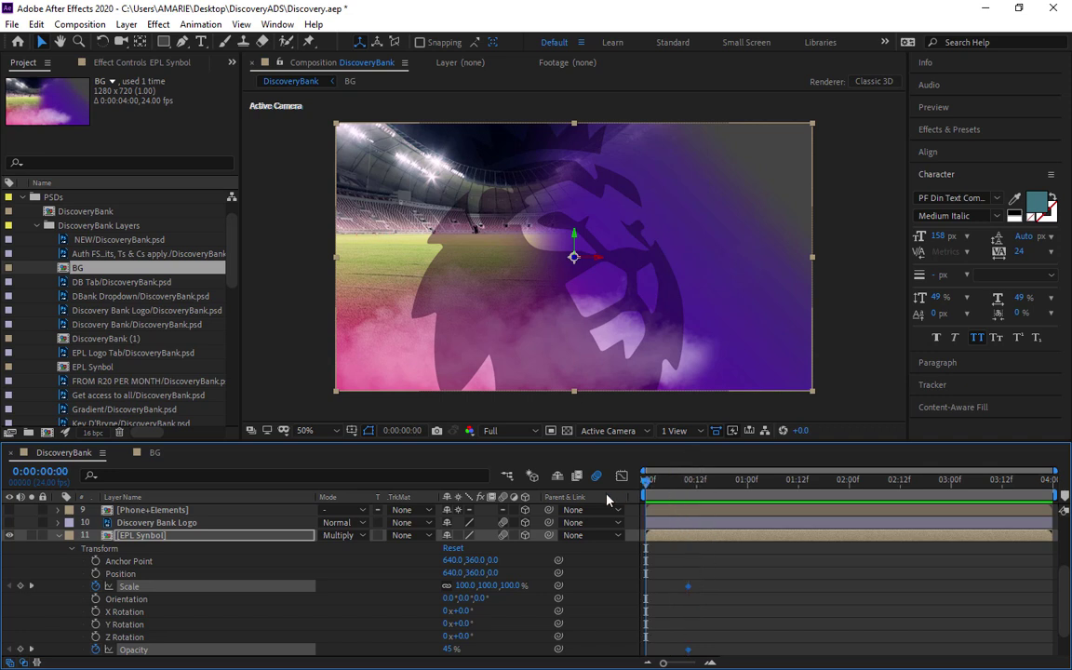
{"action": "left_click", "coordinate": [138, 650]}
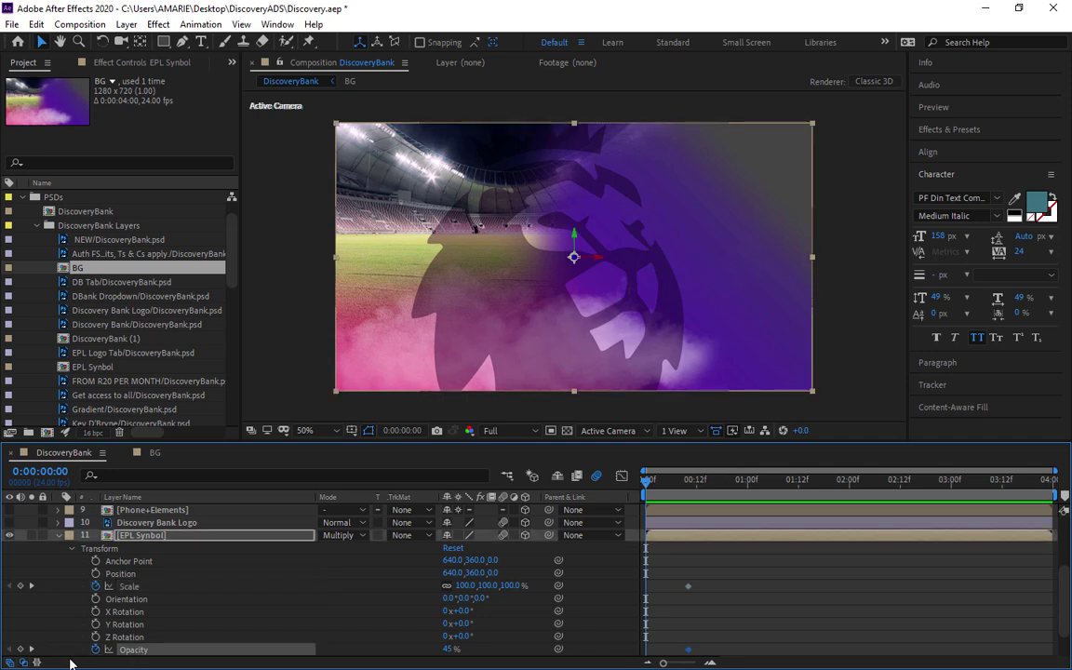
{"action": "left_click", "coordinate": [453, 658]}
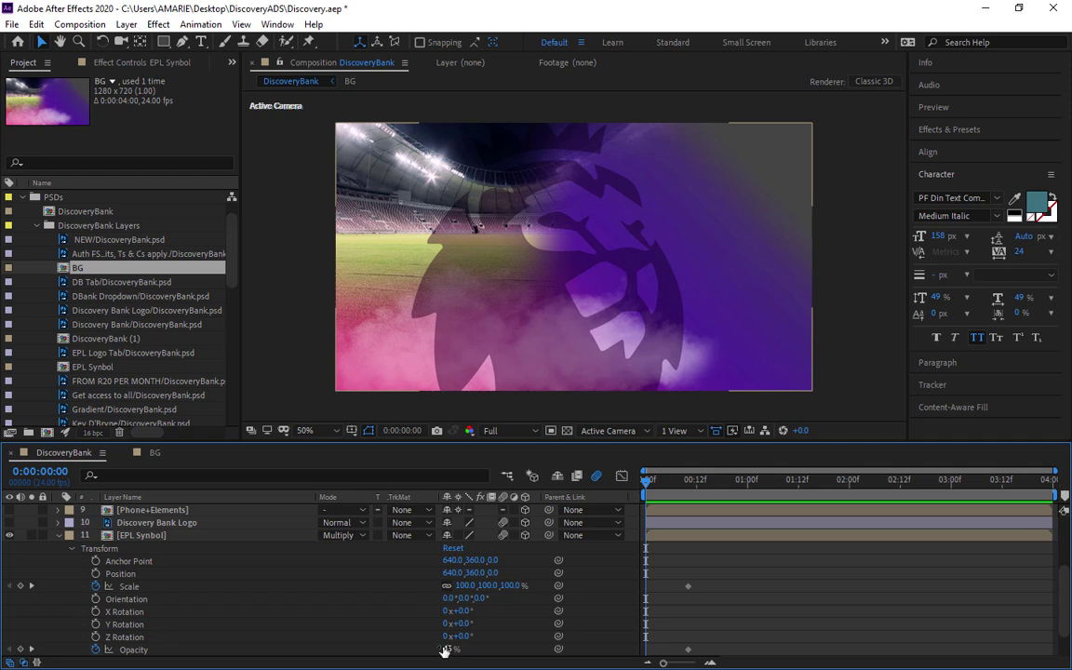
{"action": "left_click_drag", "start_coordinate": [447, 655], "coordinate": [384, 660]}
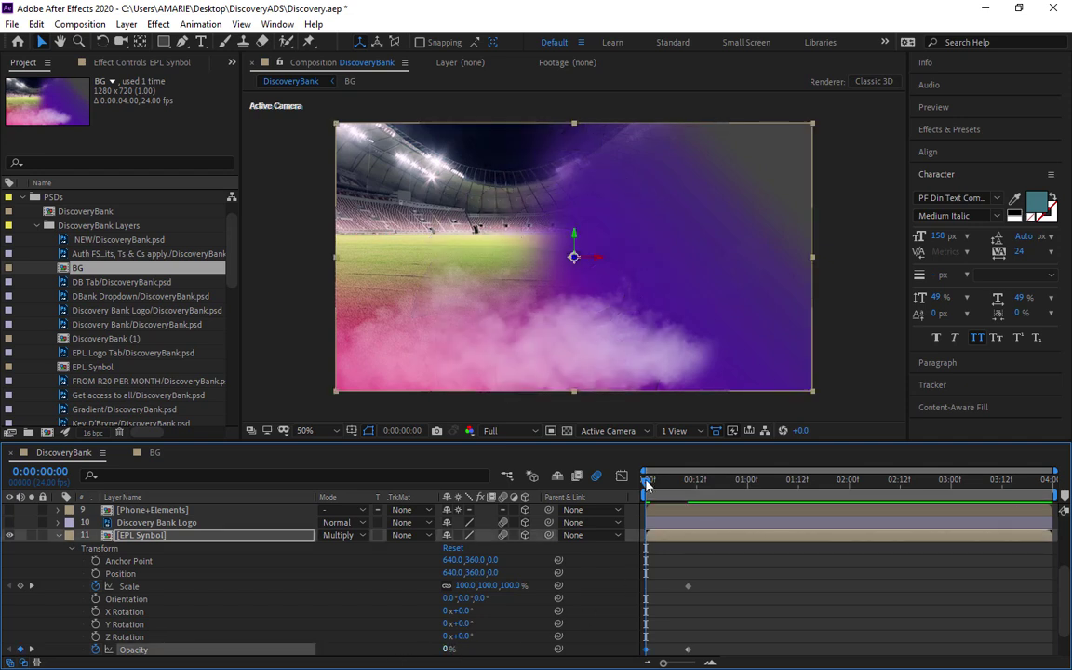
{"action": "left_click", "coordinate": [677, 482]}
{"action": "left_click_drag", "start_coordinate": [680, 495], "coordinate": [631, 500]}
{"action": "key", "text": "space"}
{"action": "key", "text": "space"}
Set the EPL Synbol layer's Scale to 125% at 0:00:00:00 and scrub through the animation to check it
{"action": "left_click", "coordinate": [464, 586]}
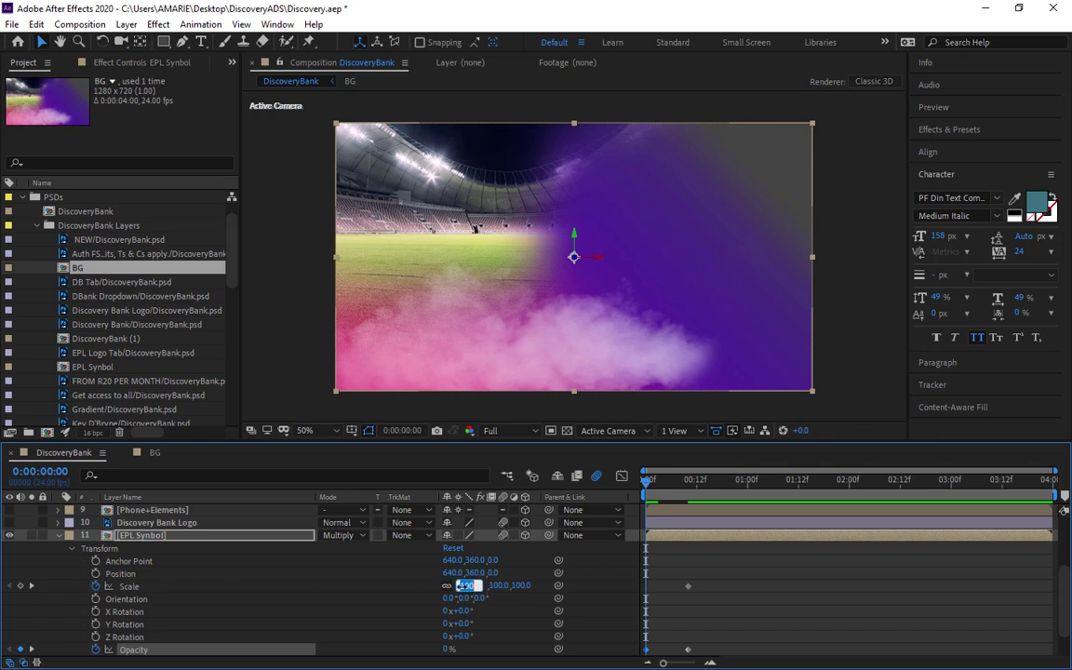
{"action": "key", "text": "BackSpace"}
{"action": "type", "text": "125"}
{"action": "key", "text": "Return"}
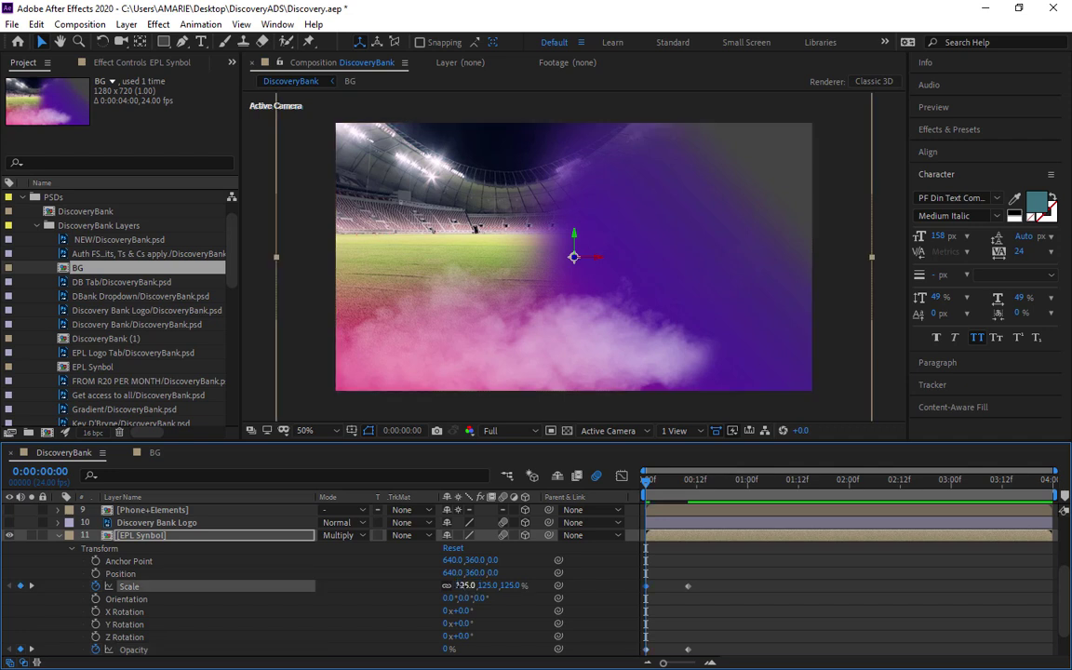
{"action": "left_click", "coordinate": [655, 484]}
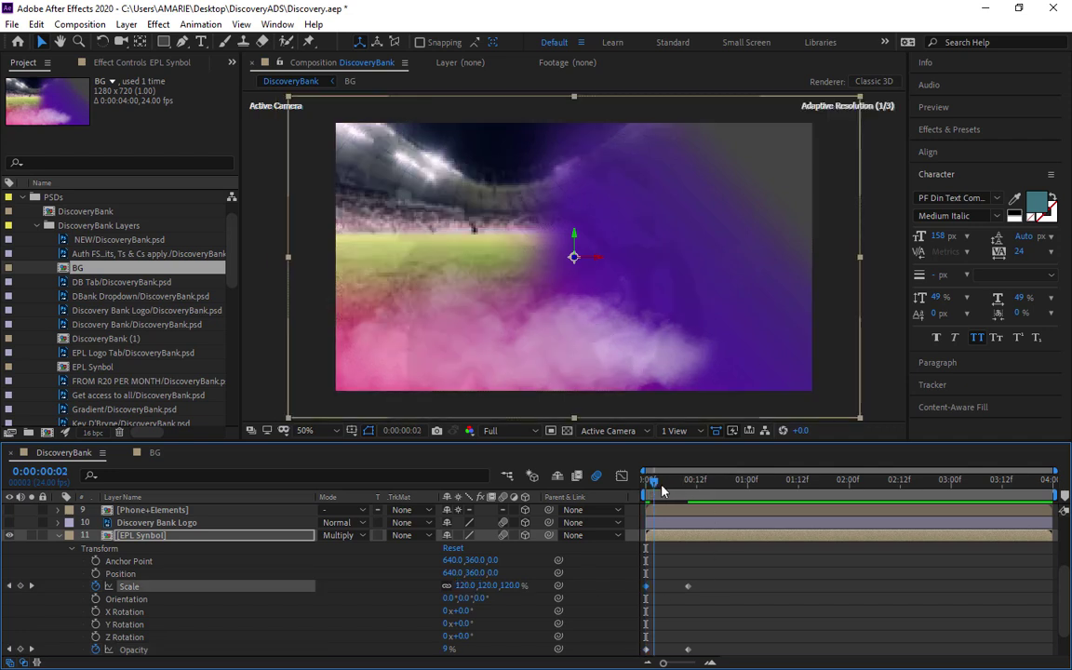
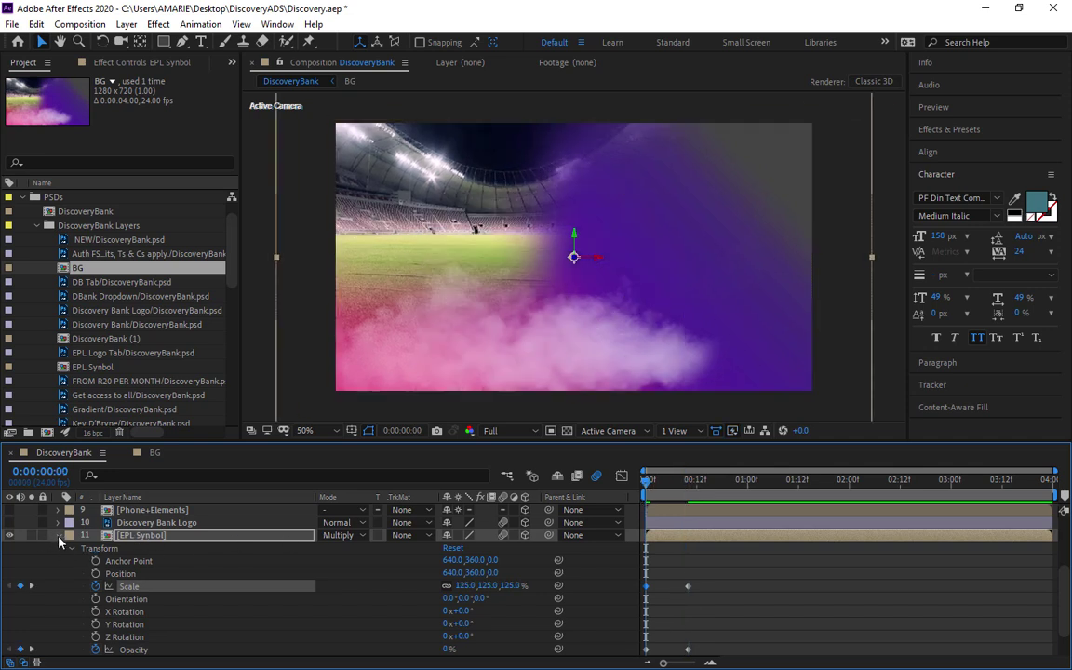
Collapse the EPL Synbol layer's properties and make the Phone+Elements layer visible
{"action": "left_click", "coordinate": [58, 536]}
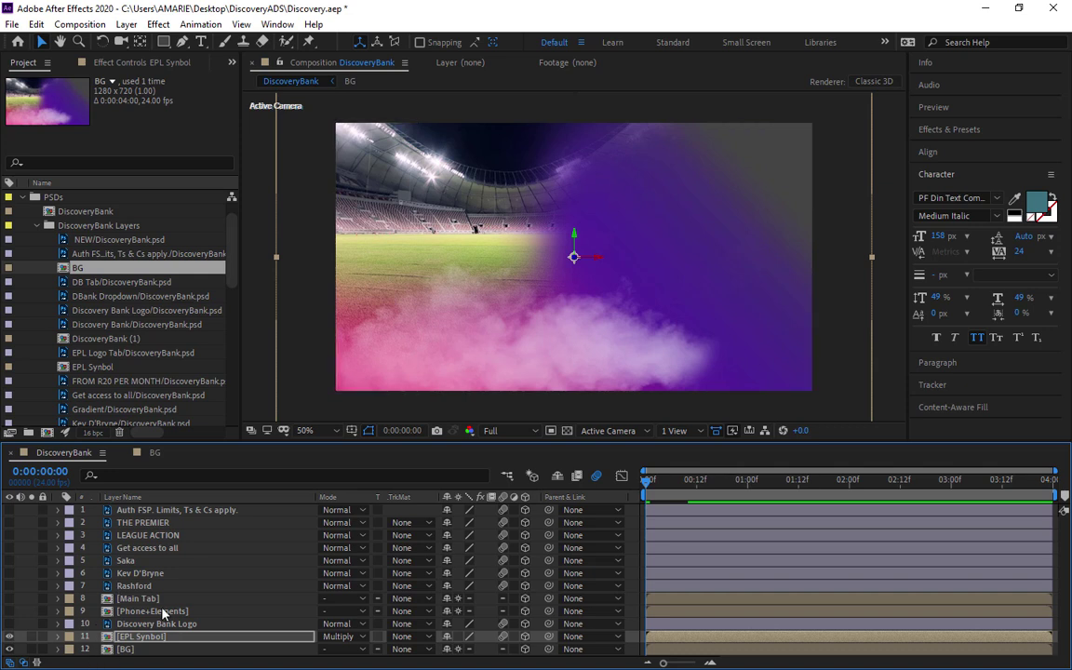
{"action": "left_click", "coordinate": [9, 610]}
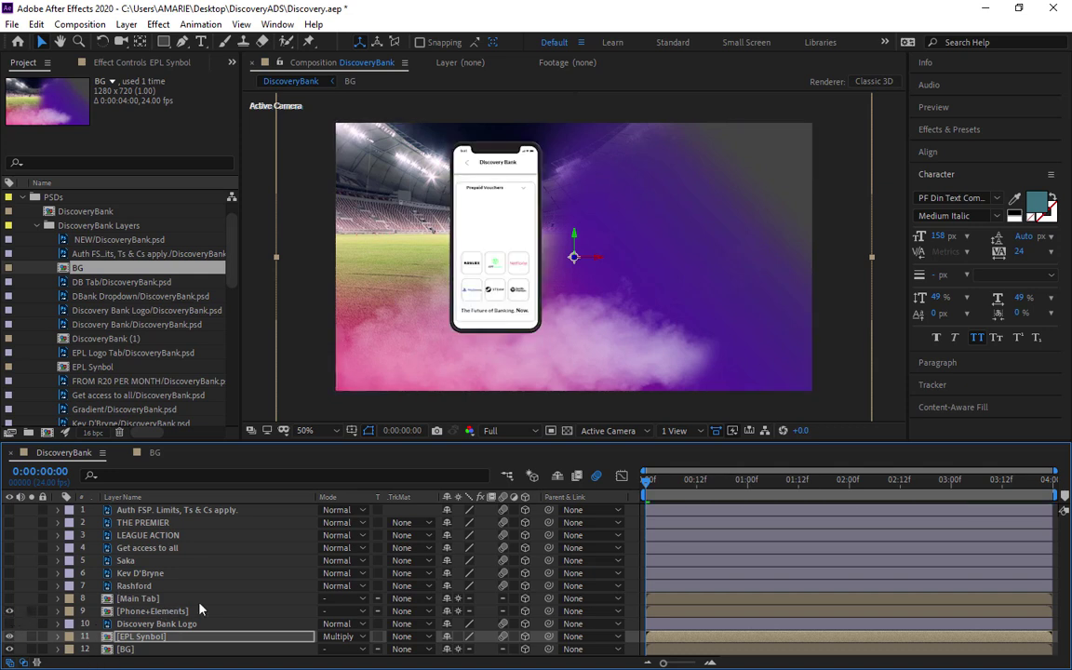
Open the Phone+Elements precomposition from the DiscoveryBank layer stack
{"action": "left_click", "coordinate": [154, 610]}
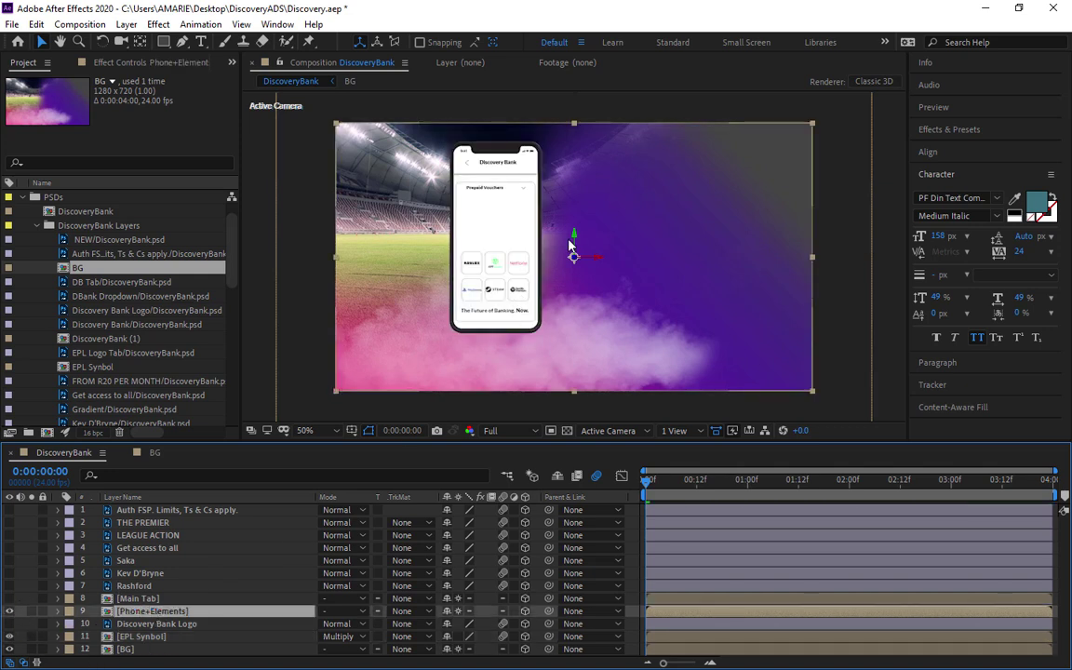
{"action": "scroll", "coordinate": [525, 207], "scroll_direction": "down", "scroll_amount": 1}
{"action": "scroll", "coordinate": [408, 175], "scroll_direction": "up", "scroll_amount": 1}
{"action": "key", "text": "comma"}
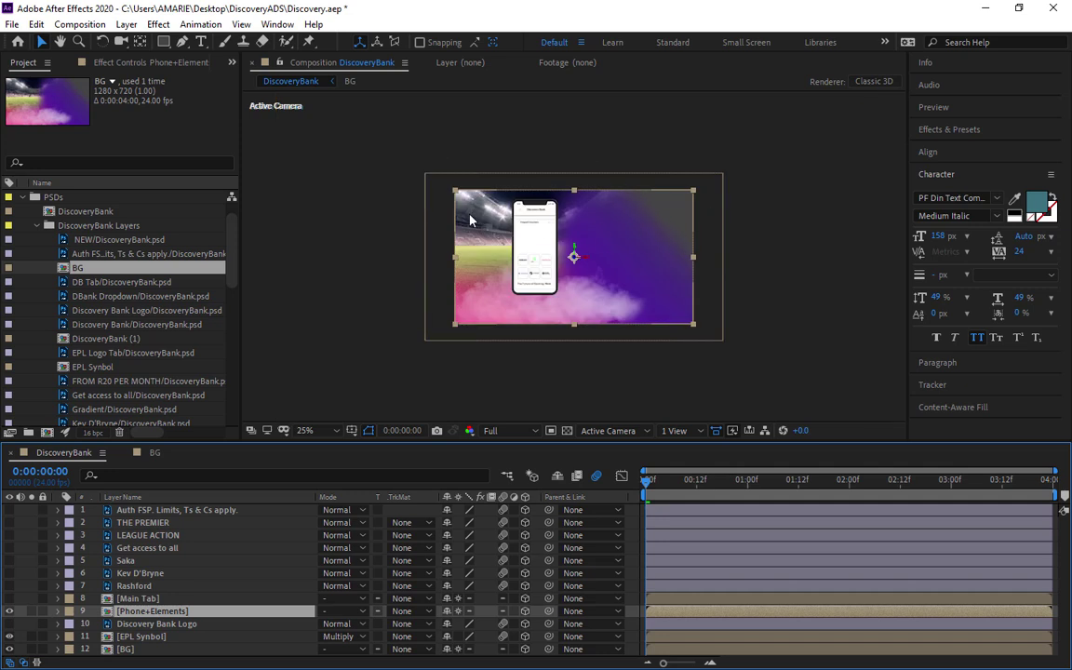
{"action": "key", "text": "period"}
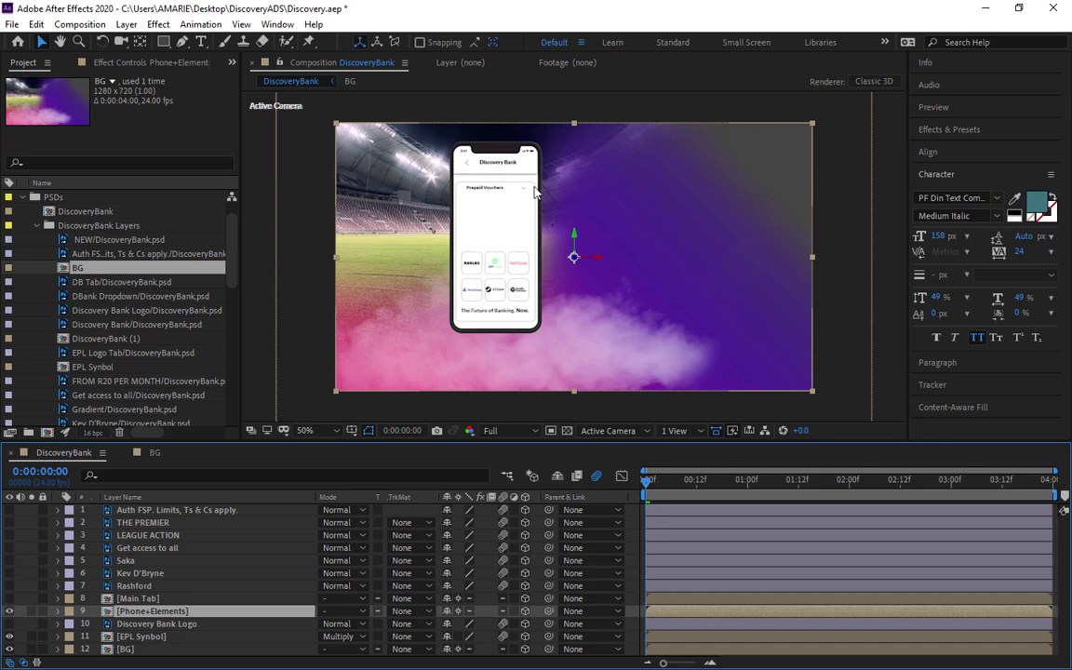
{"action": "double_click", "coordinate": [135, 612]}
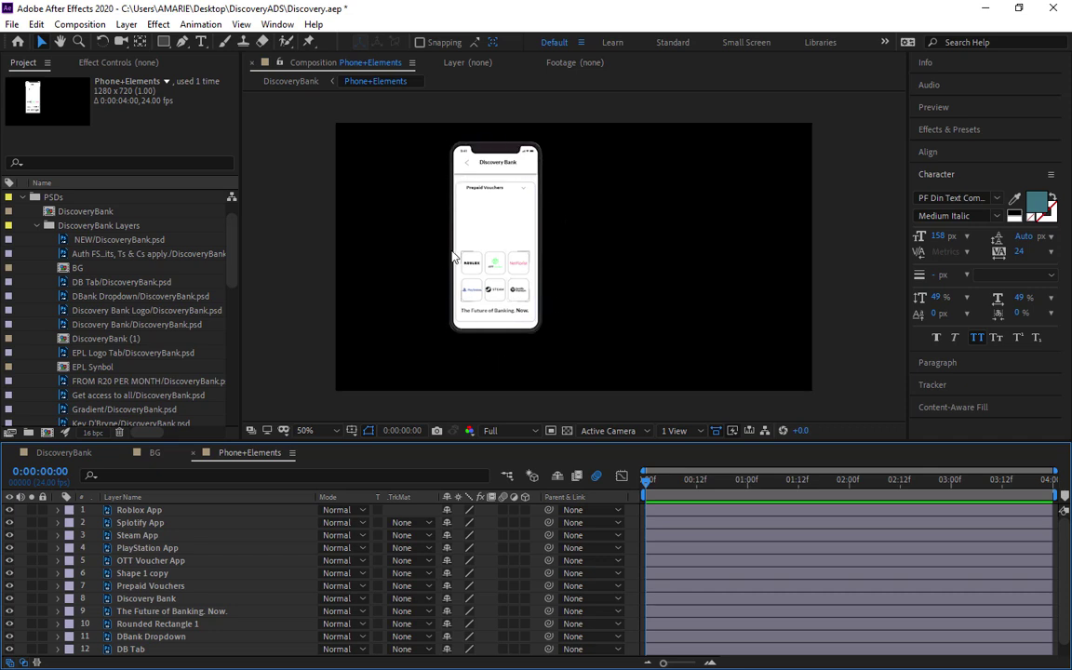
Draw a region of interest around the phone and tighten its lower and side edges close to the phone
{"action": "left_click", "coordinate": [550, 432]}
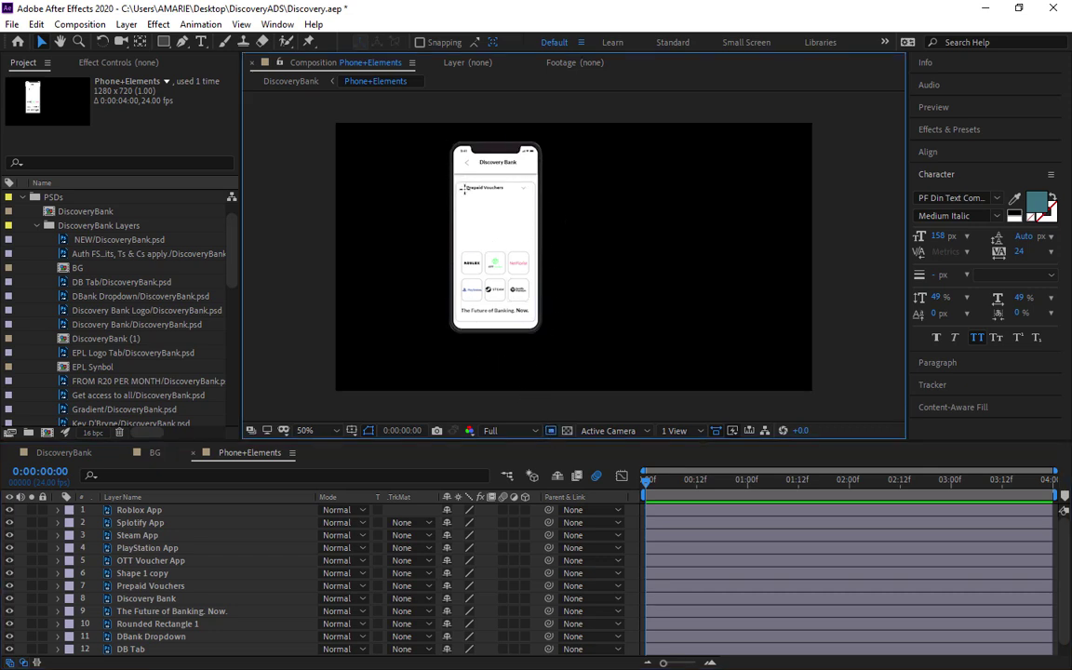
{"action": "left_click_drag", "start_coordinate": [437, 136], "coordinate": [562, 344]}
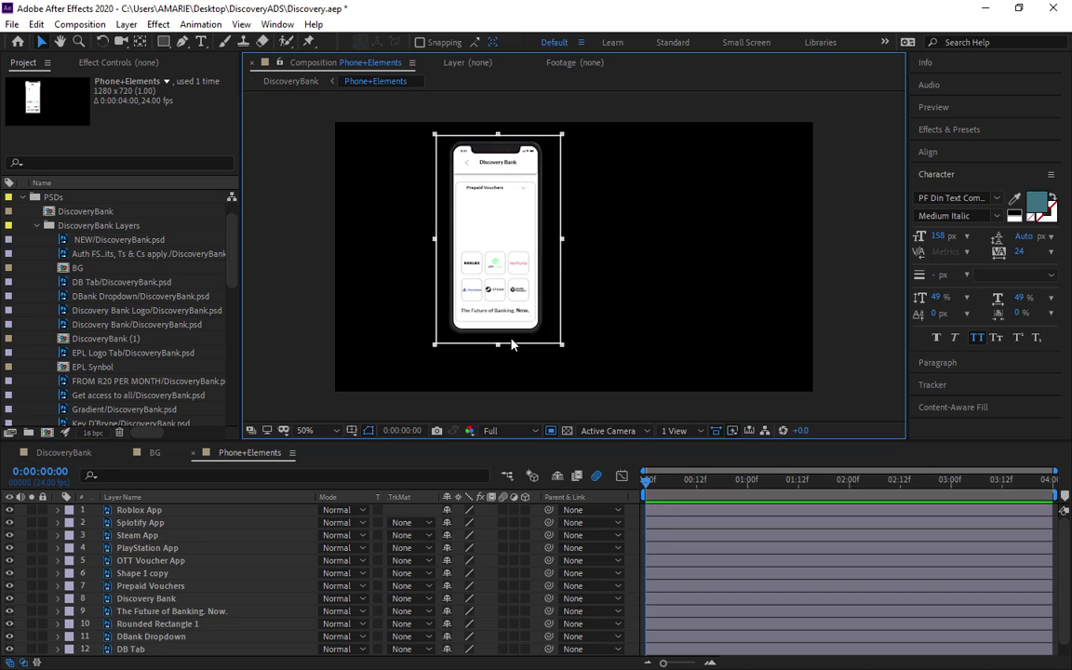
{"action": "left_click_drag", "start_coordinate": [499, 343], "coordinate": [500, 339]}
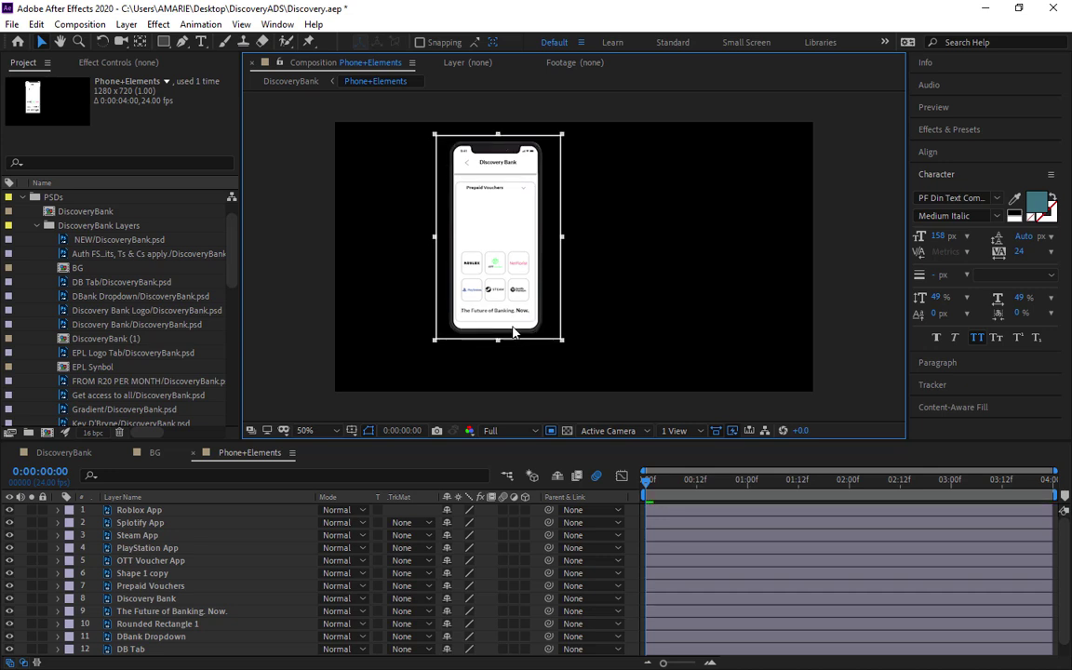
{"action": "left_click_drag", "start_coordinate": [562, 240], "coordinate": [553, 241]}
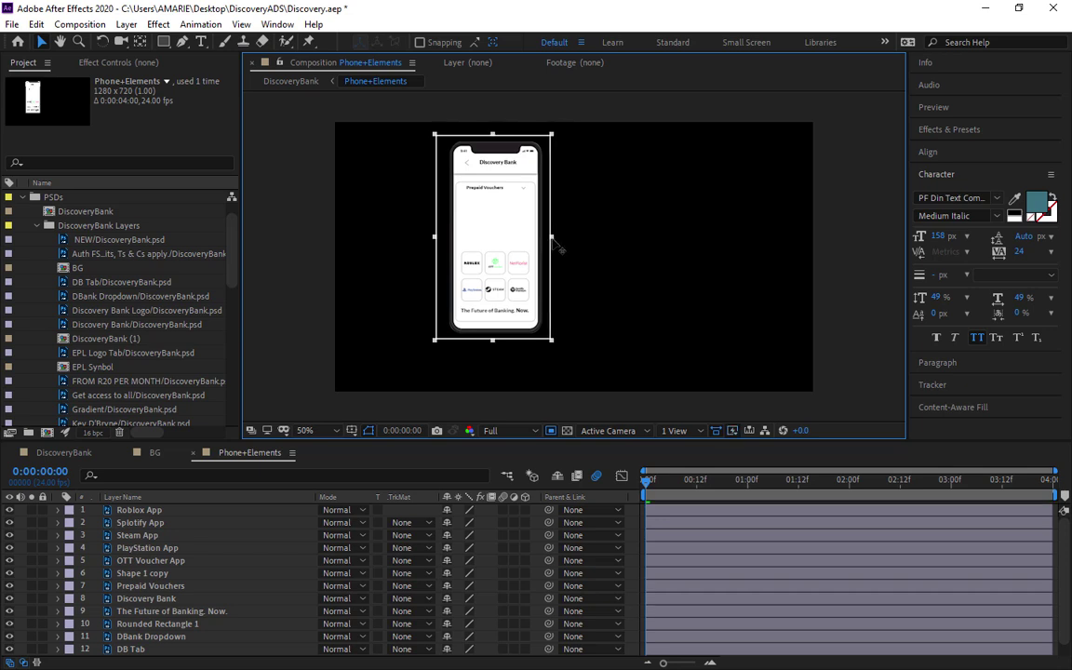
{"action": "left_click_drag", "start_coordinate": [434, 240], "coordinate": [442, 241]}
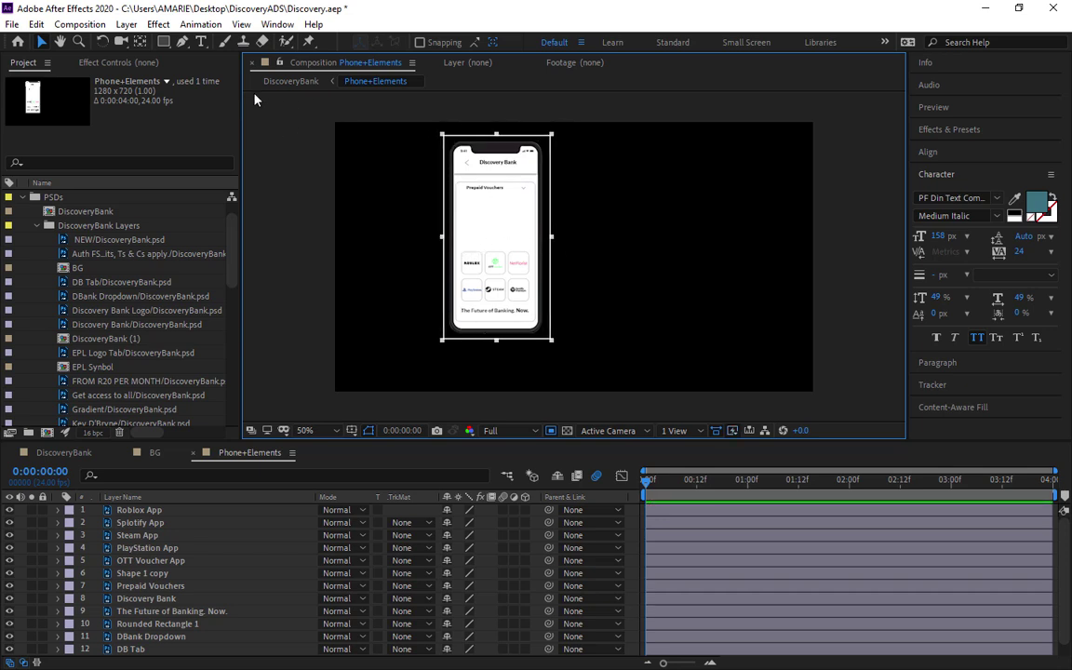
Crop the Phone+Elements composition to the region of interest and return to the DiscoveryBank composition
{"action": "left_click", "coordinate": [82, 25]}
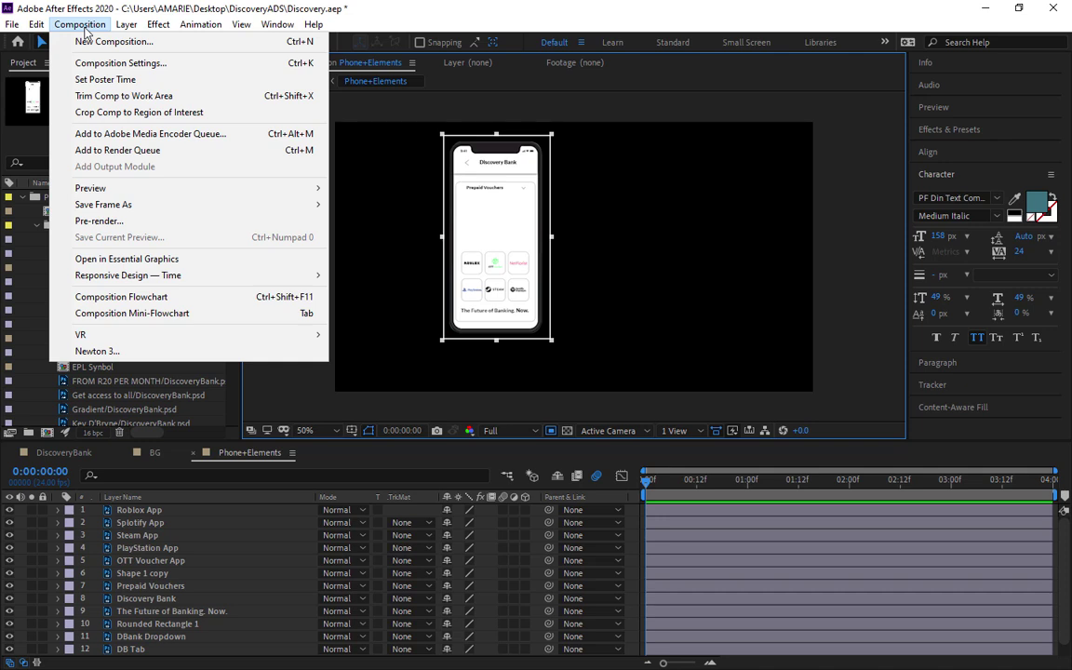
{"action": "left_click", "coordinate": [113, 113]}
{"action": "key", "text": "period"}
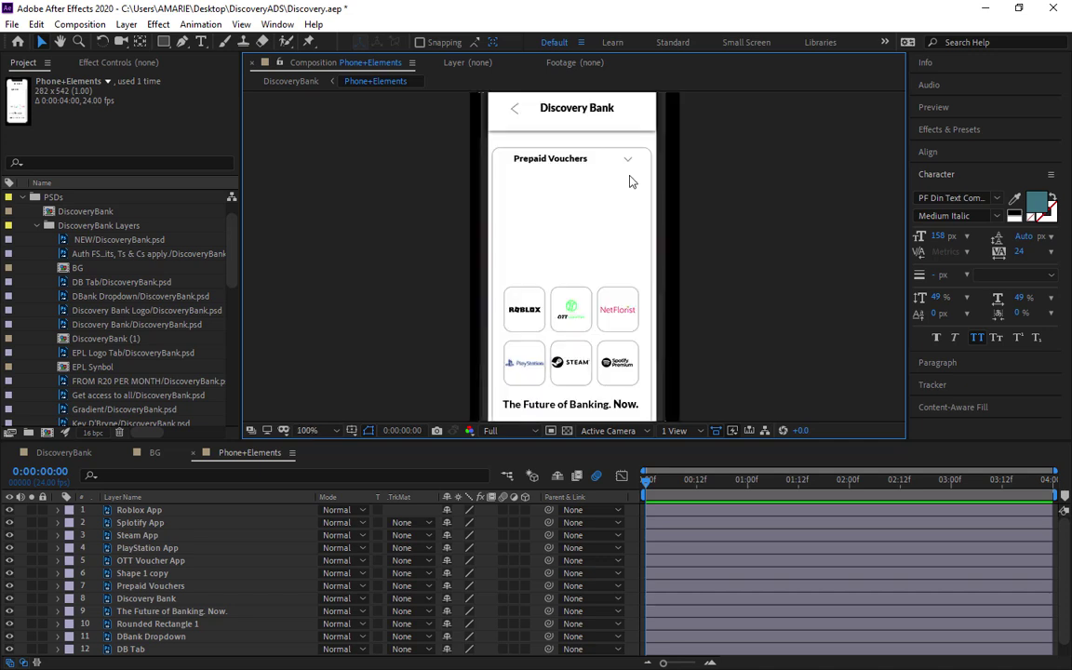
{"action": "key", "text": "comma"}
{"action": "key", "text": "period"}
{"action": "left_click", "coordinate": [65, 453]}
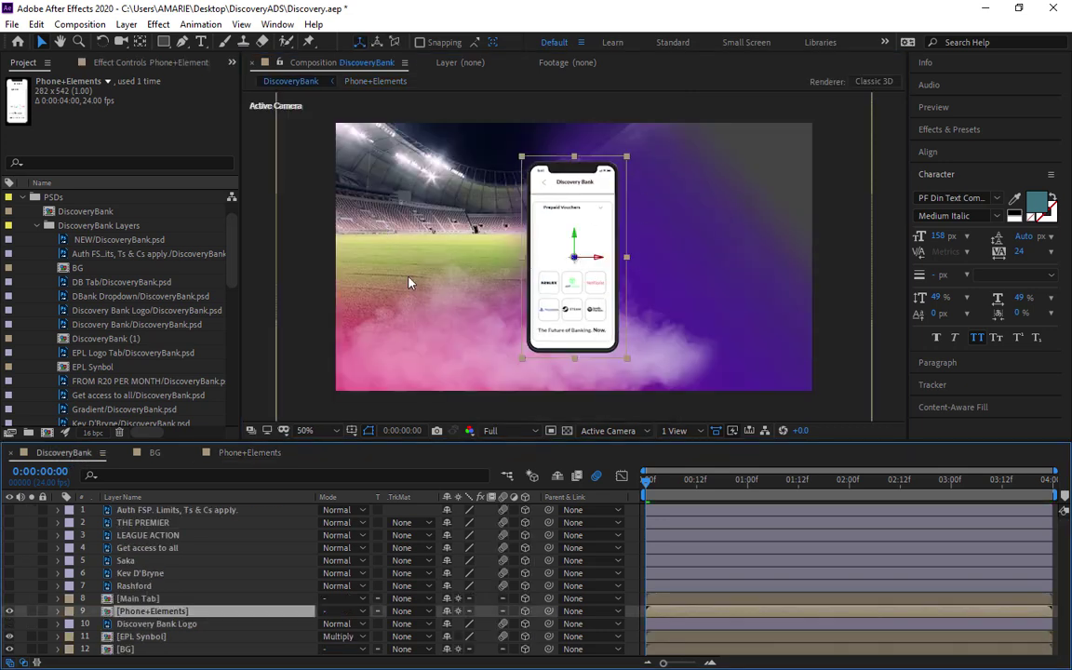
Show the Title/Action Safe guides and place the Phone+Elements layer directly above the EPL Synbol layer
{"action": "left_click", "coordinate": [351, 430]}
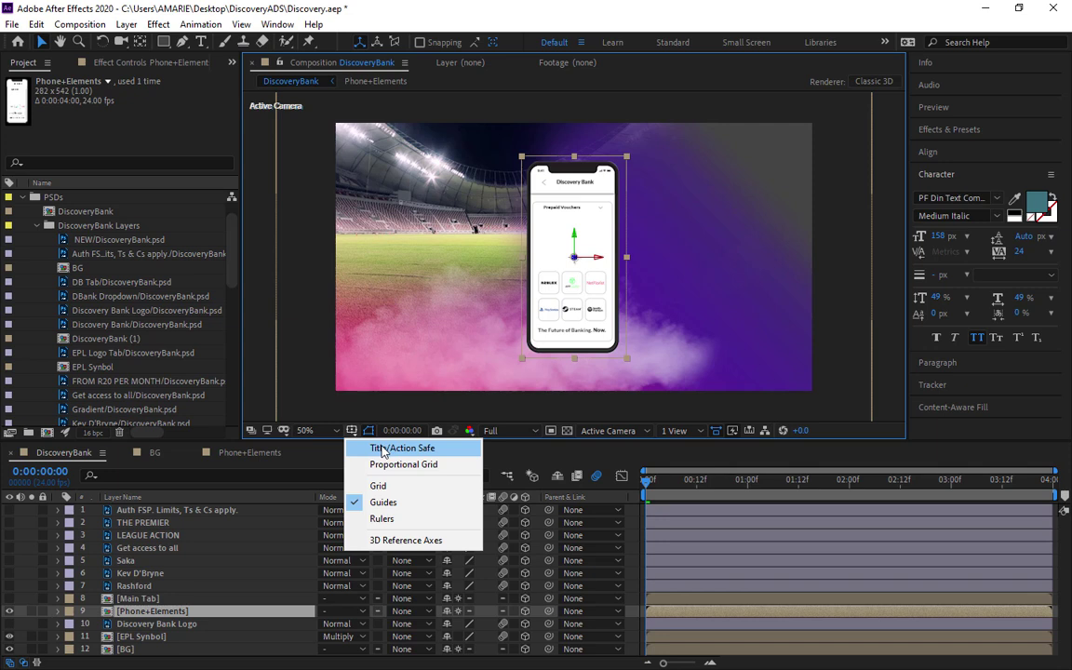
{"action": "left_click", "coordinate": [382, 453]}
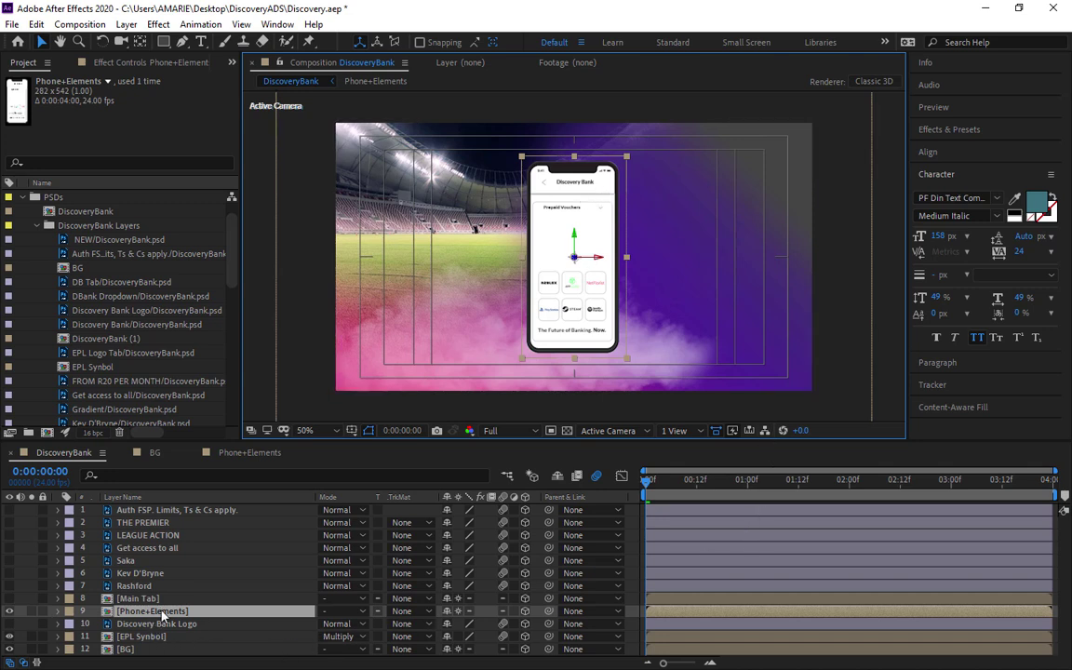
{"action": "left_click_drag", "start_coordinate": [161, 615], "coordinate": [164, 638]}
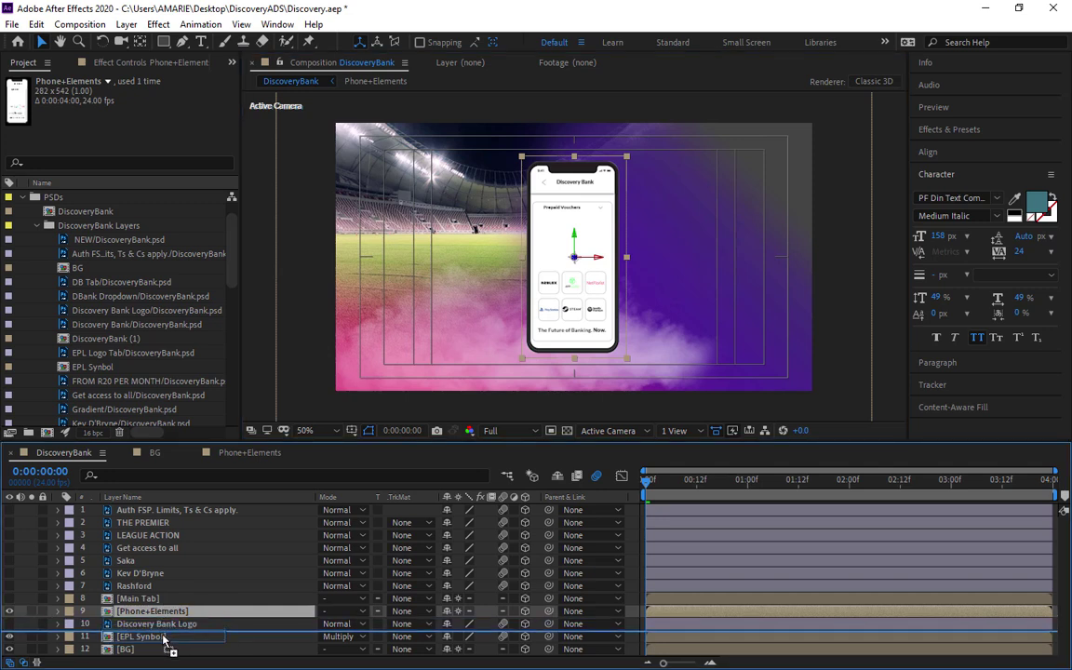
{"action": "left_click_drag", "start_coordinate": [164, 639], "coordinate": [164, 637]}
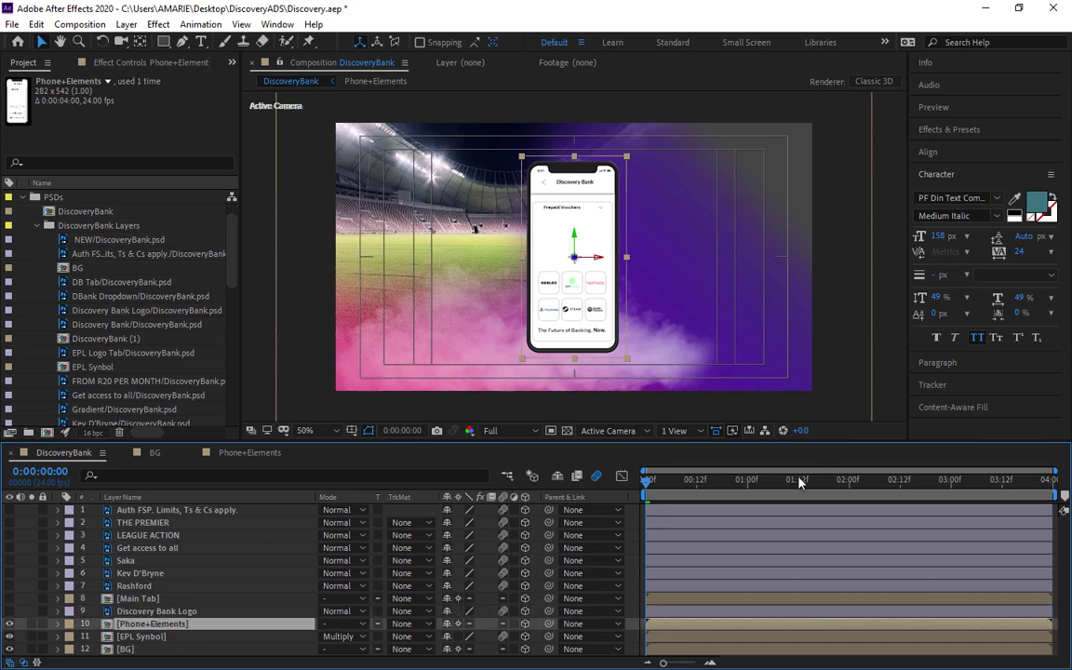
Reveal the EPL Synbol layer's Scale keyframes and move the current time to 0:00:00:10
{"action": "left_click", "coordinate": [130, 637]}
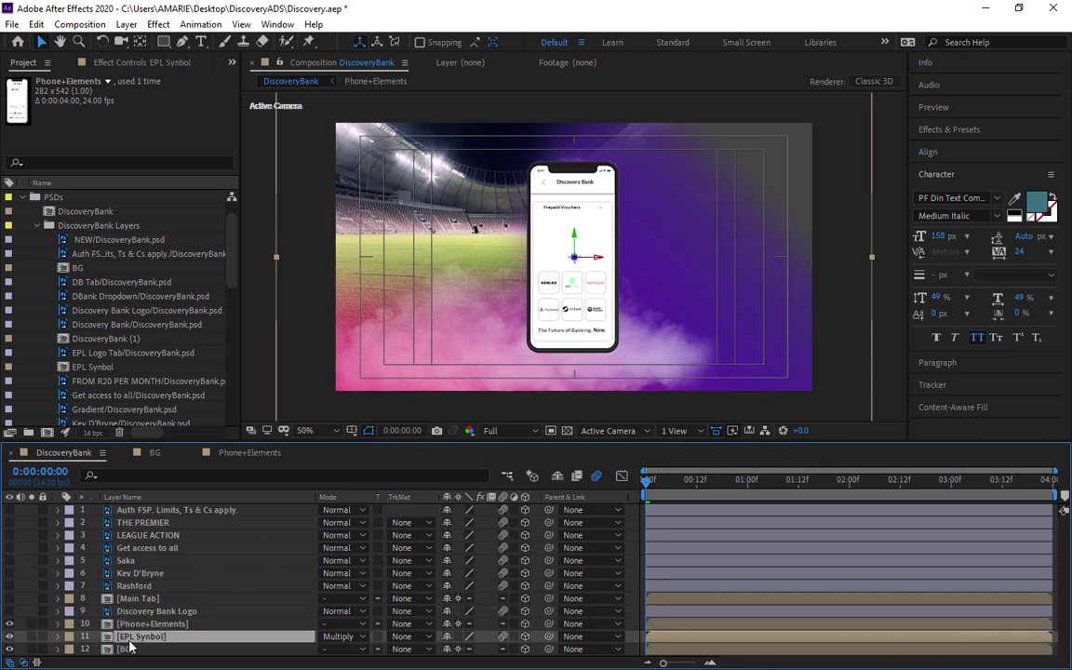
{"action": "key", "text": "s"}
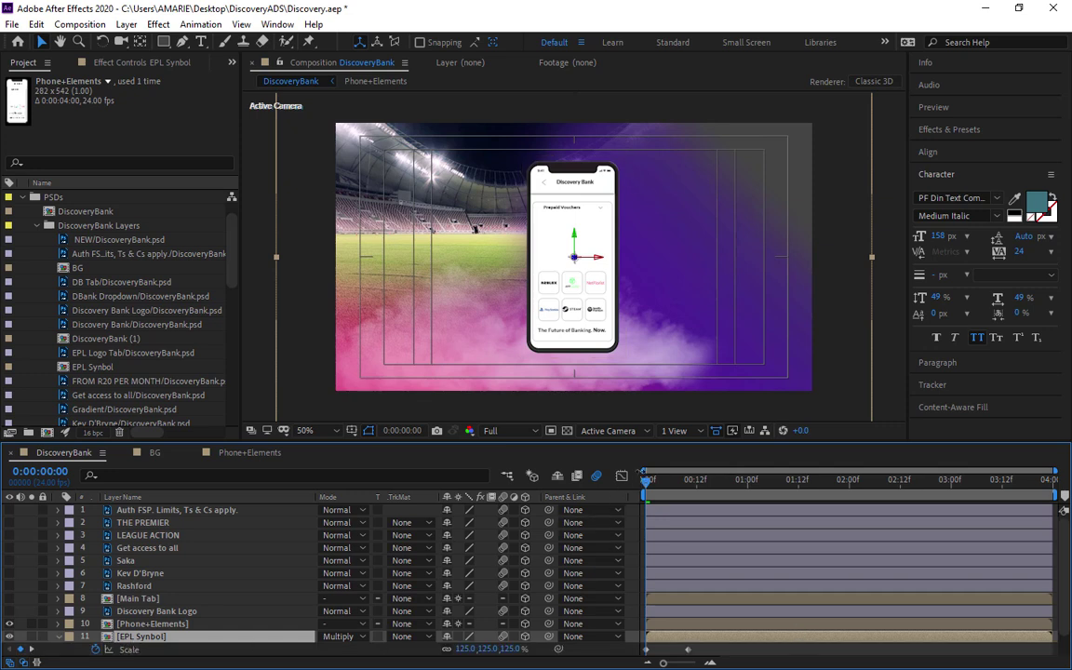
{"action": "left_click_drag", "start_coordinate": [655, 487], "coordinate": [690, 508]}
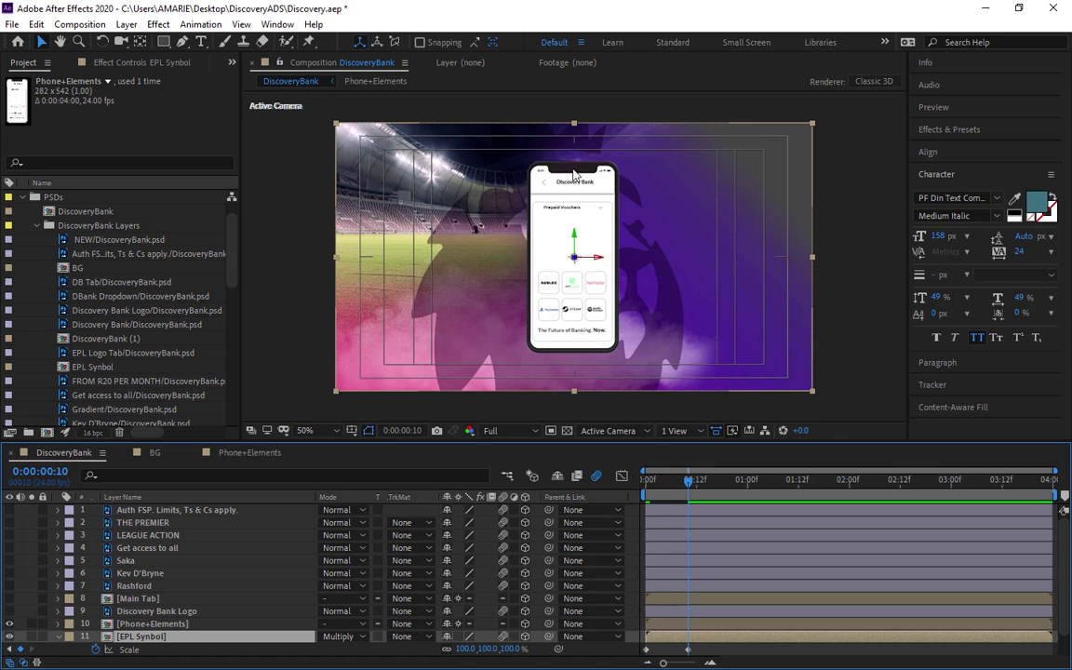
Check the cropped Phone+Elements composition and return to the DiscoveryBank composition
{"action": "left_click", "coordinate": [244, 453]}
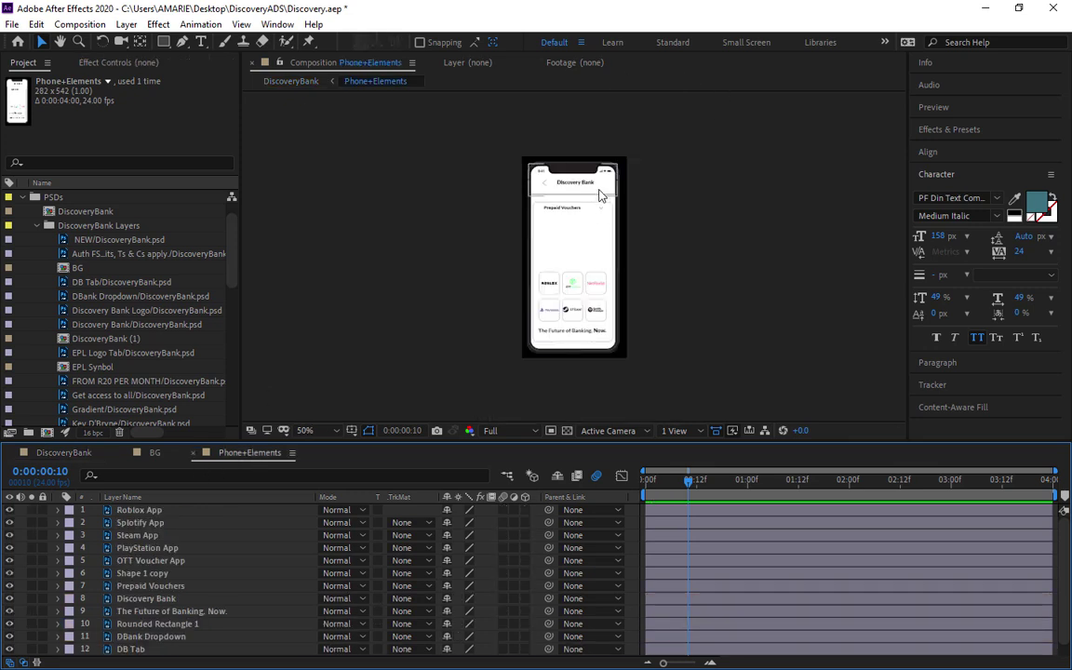
{"action": "left_click", "coordinate": [63, 453]}
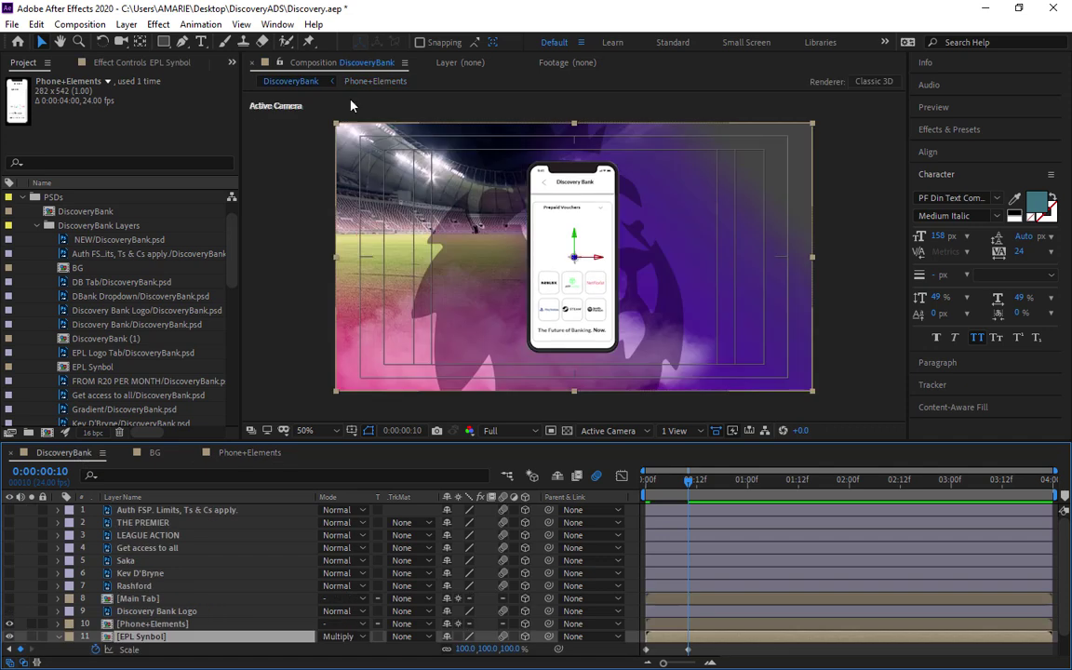
{"action": "left_click", "coordinate": [388, 195]}
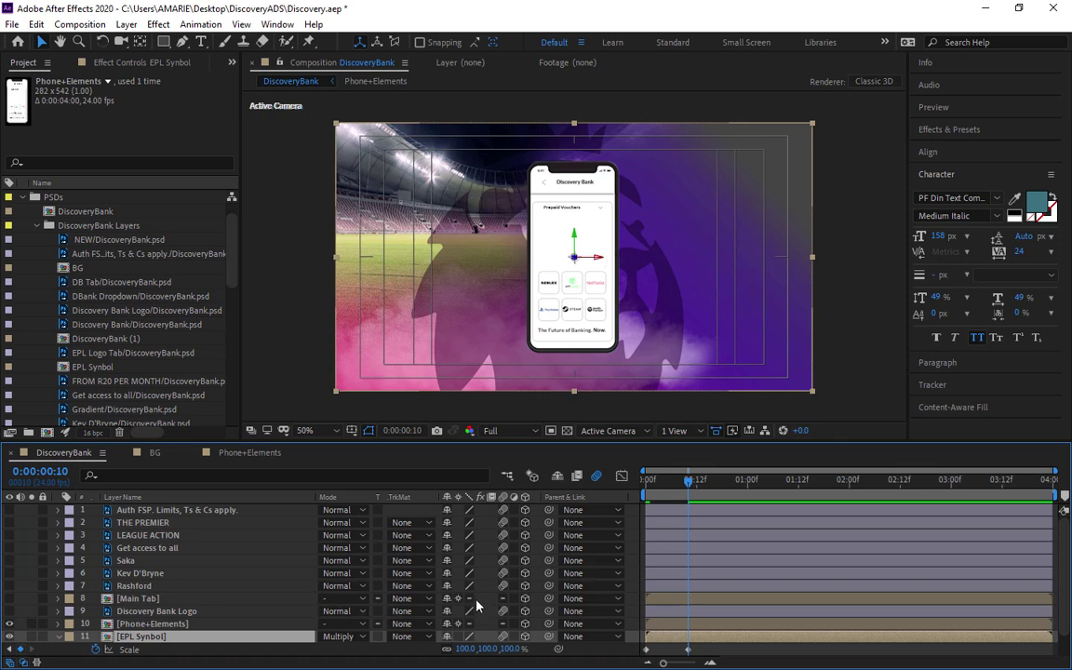
Turn Collapse Transformations off and back on for the Phone+Elements layer to compare the result
{"action": "left_click", "coordinate": [156, 623]}
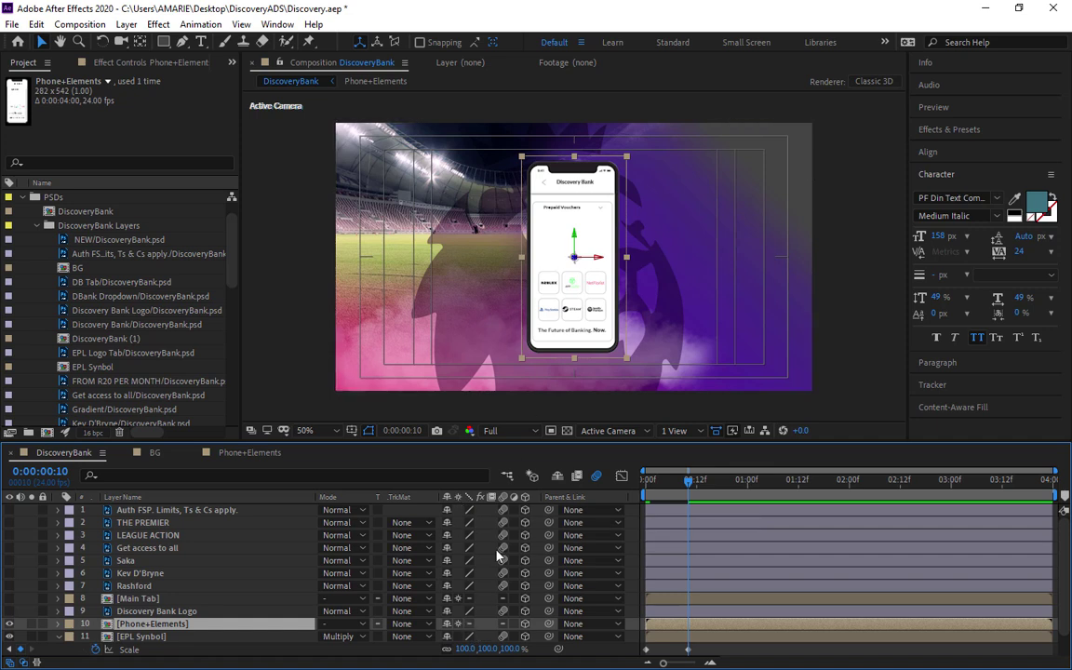
{"action": "left_click", "coordinate": [457, 624]}
{"action": "left_click", "coordinate": [458, 623]}
{"action": "left_click", "coordinate": [626, 138]}
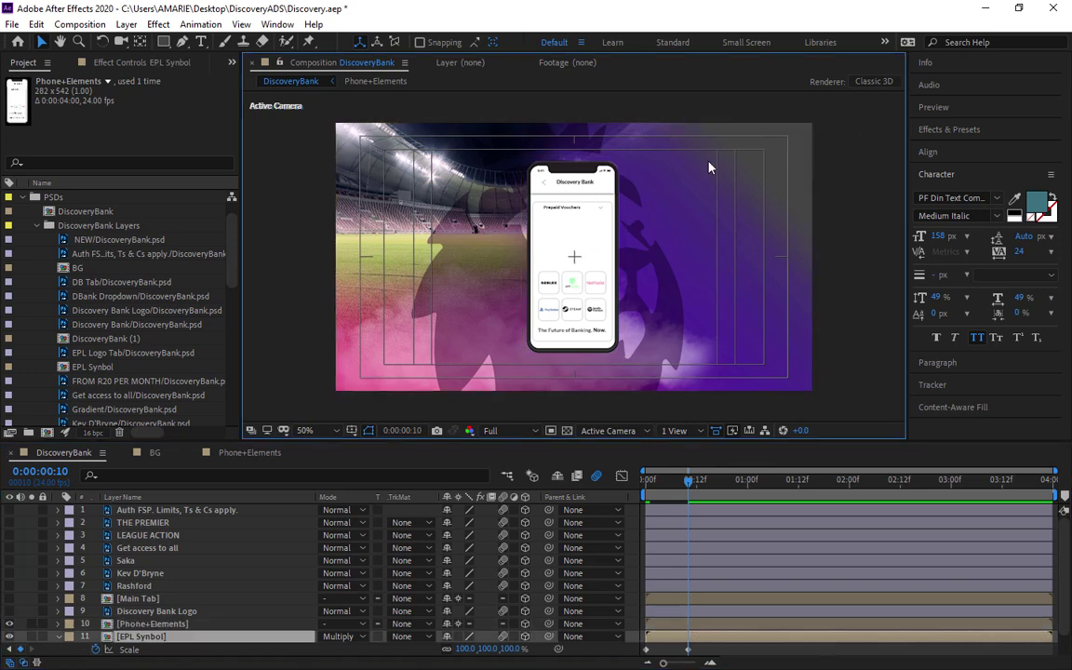
Scale the Phone+Elements layer up proportionally and move it straight down until the phone's lower part leaves the frame
{"action": "left_click", "coordinate": [538, 176]}
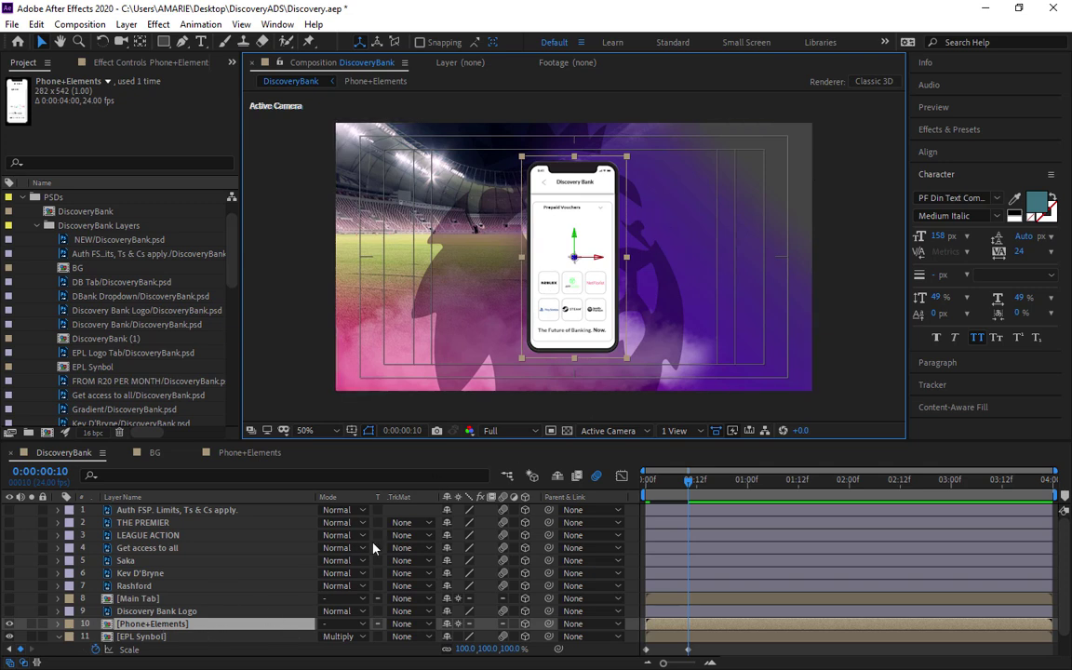
{"action": "left_click_drag", "start_coordinate": [626, 156], "coordinate": [664, 135]}
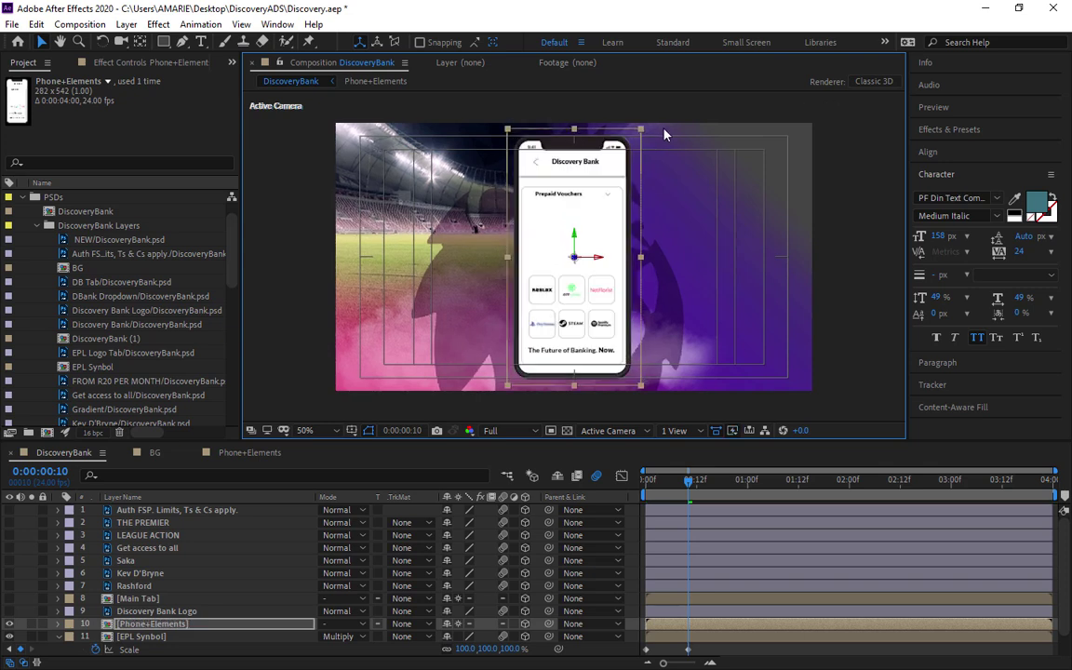
{"action": "left_click_drag", "start_coordinate": [664, 135], "coordinate": [684, 122]}
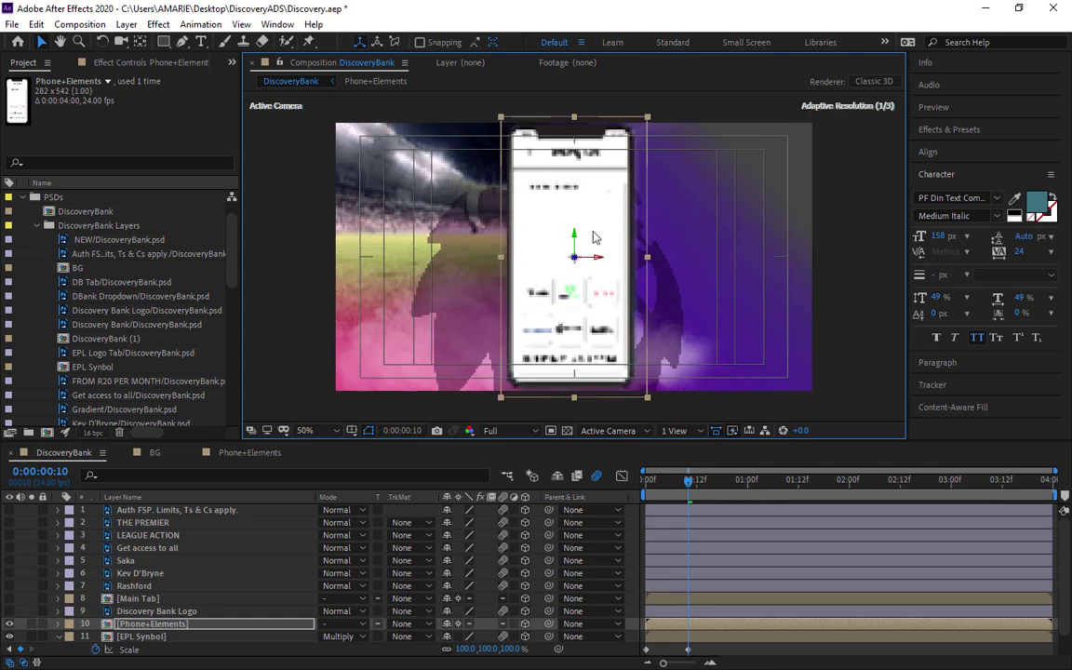
{"action": "left_click_drag", "start_coordinate": [575, 240], "coordinate": [574, 280]}
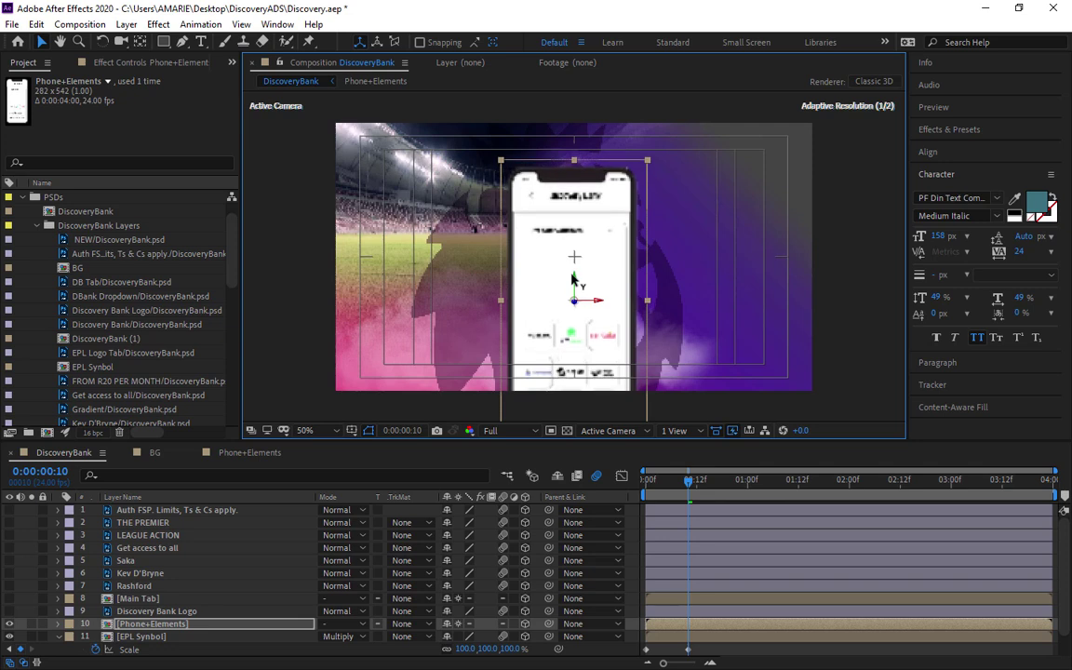
{"action": "scroll", "coordinate": [574, 266], "scroll_direction": "up", "scroll_amount": 2}
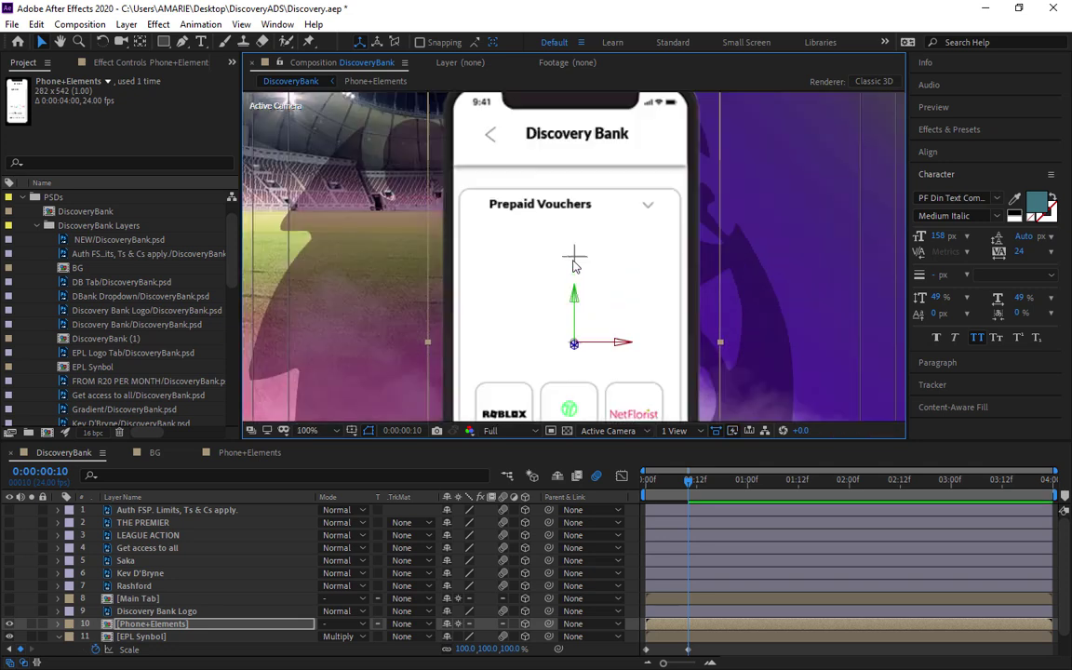
{"action": "scroll", "coordinate": [575, 267], "scroll_direction": "down", "scroll_amount": 2}
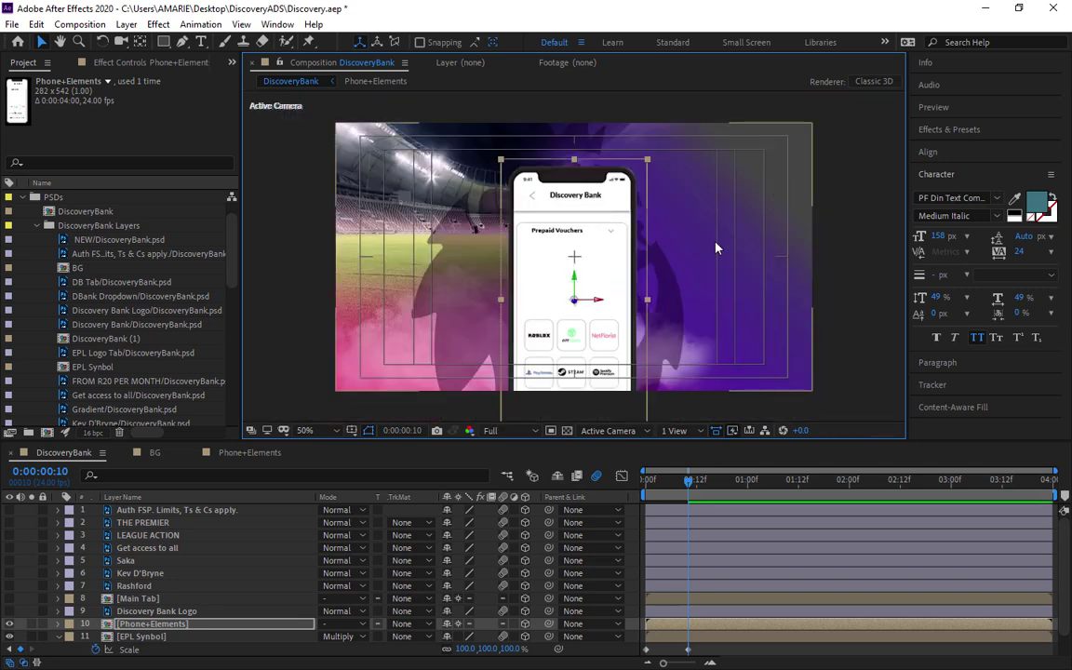
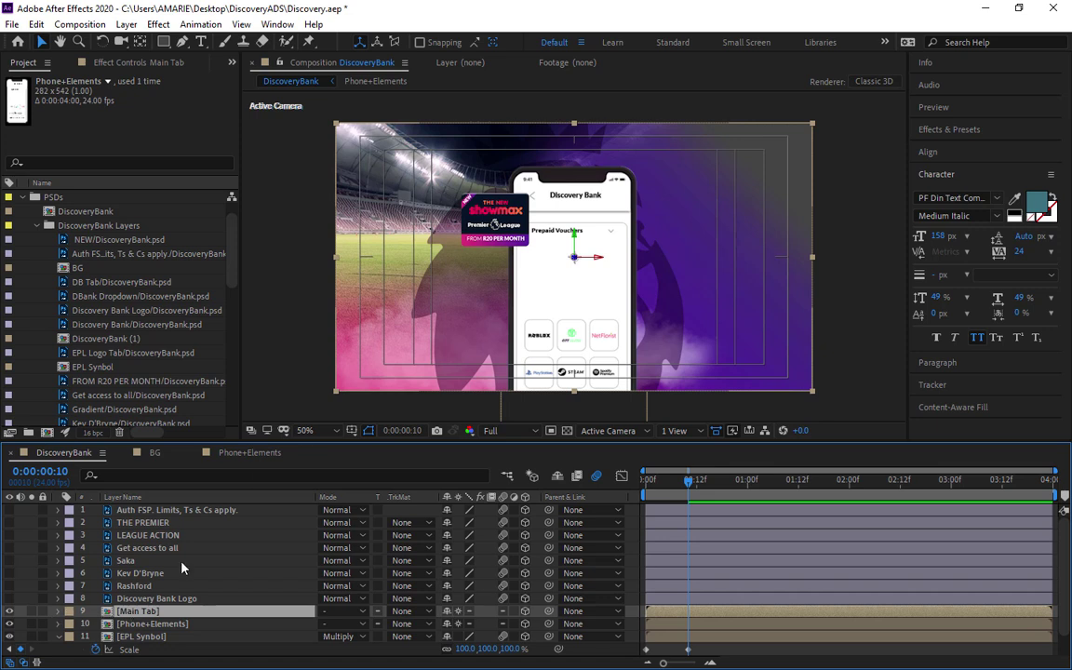
Open the Main Tab precomposition and draw a region of interest around the Showmax Premier League card
{"action": "double_click", "coordinate": [138, 611]}
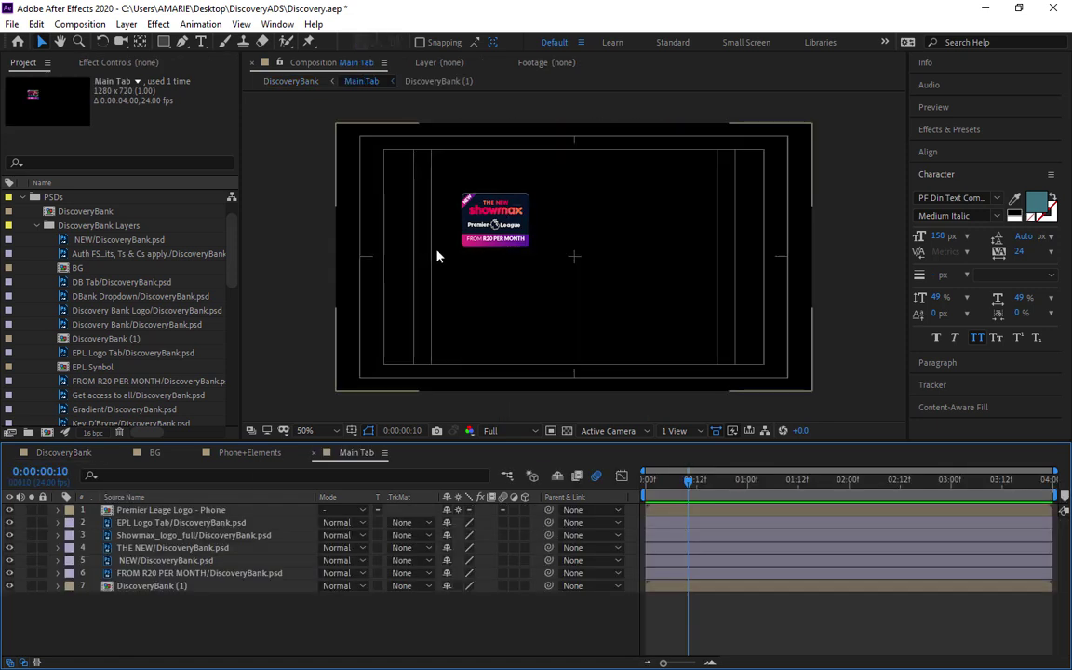
{"action": "left_click", "coordinate": [551, 430]}
{"action": "left_click_drag", "start_coordinate": [455, 185], "coordinate": [535, 257]}
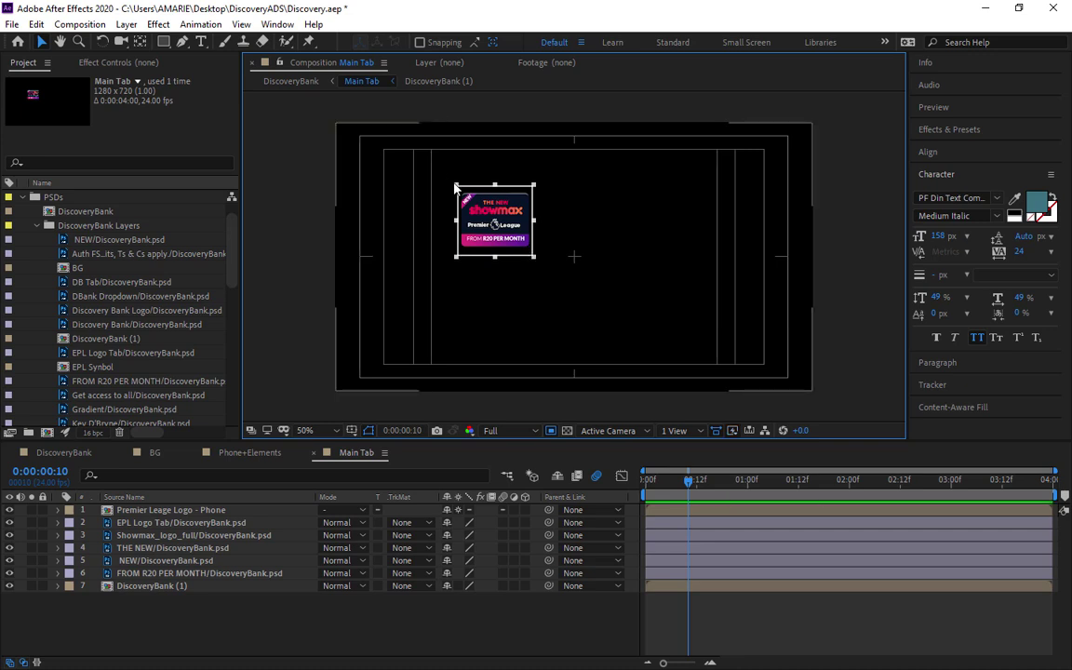
Crop the Main Tab composition to the region of interest around the Showmax Premier League card
{"action": "key", "text": "period"}
{"action": "key", "text": "period"}
{"action": "left_click_drag", "start_coordinate": [347, 156], "coordinate": [692, 319]}
{"action": "key", "text": "v"}
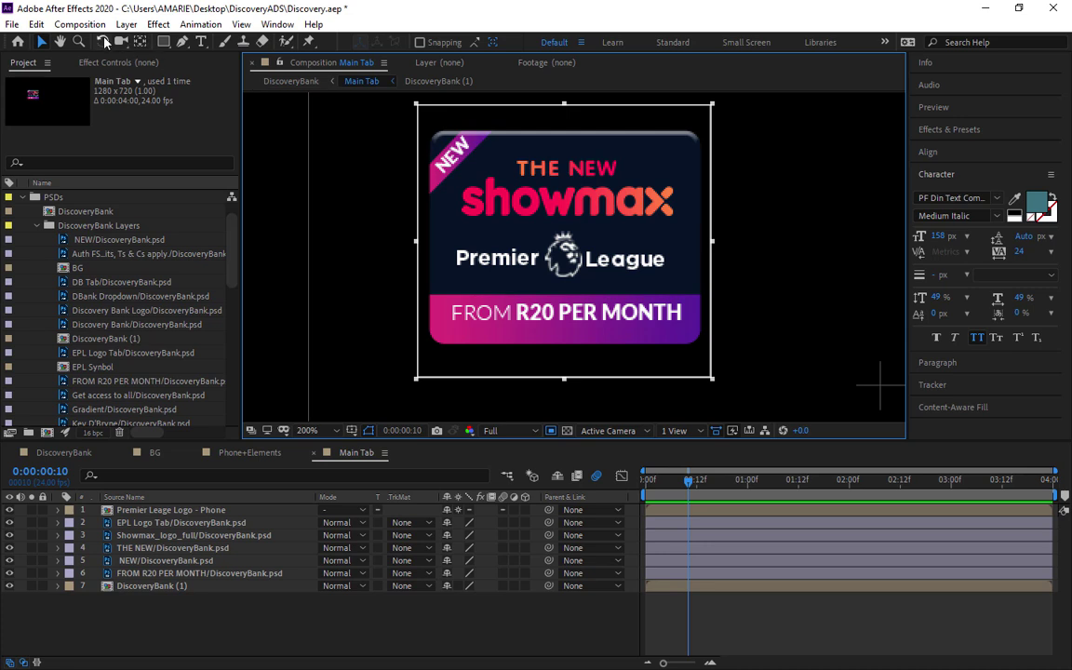
{"action": "left_click", "coordinate": [80, 25]}
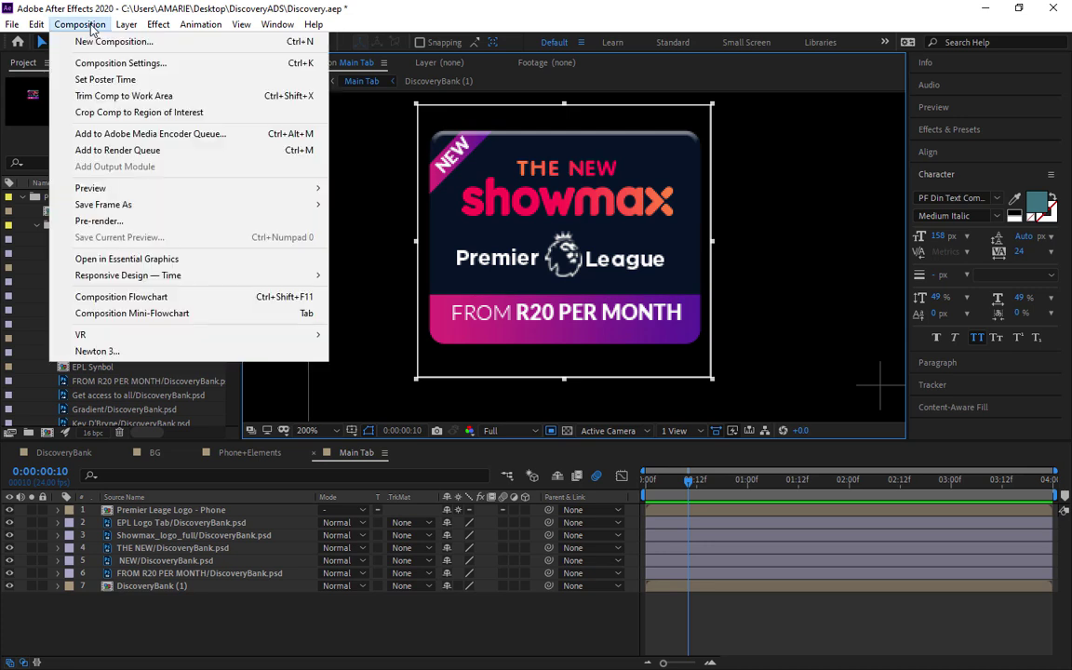
{"action": "left_click", "coordinate": [138, 113]}
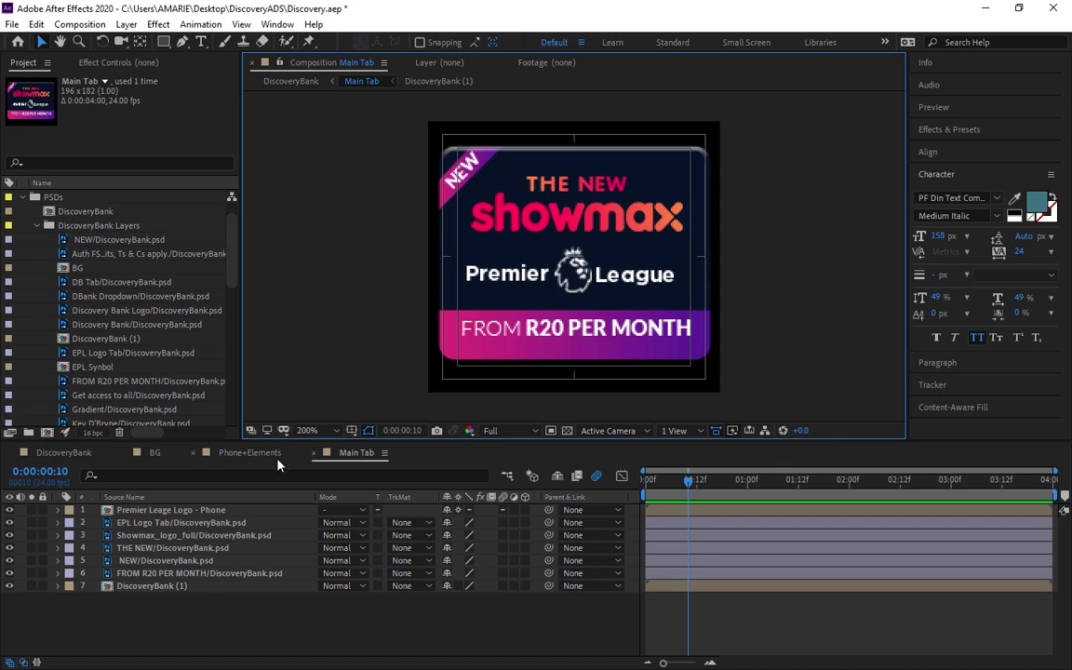
Return to the DiscoveryBank composition and close the BG and Phone+Elements timelines
{"action": "left_click", "coordinate": [65, 453]}
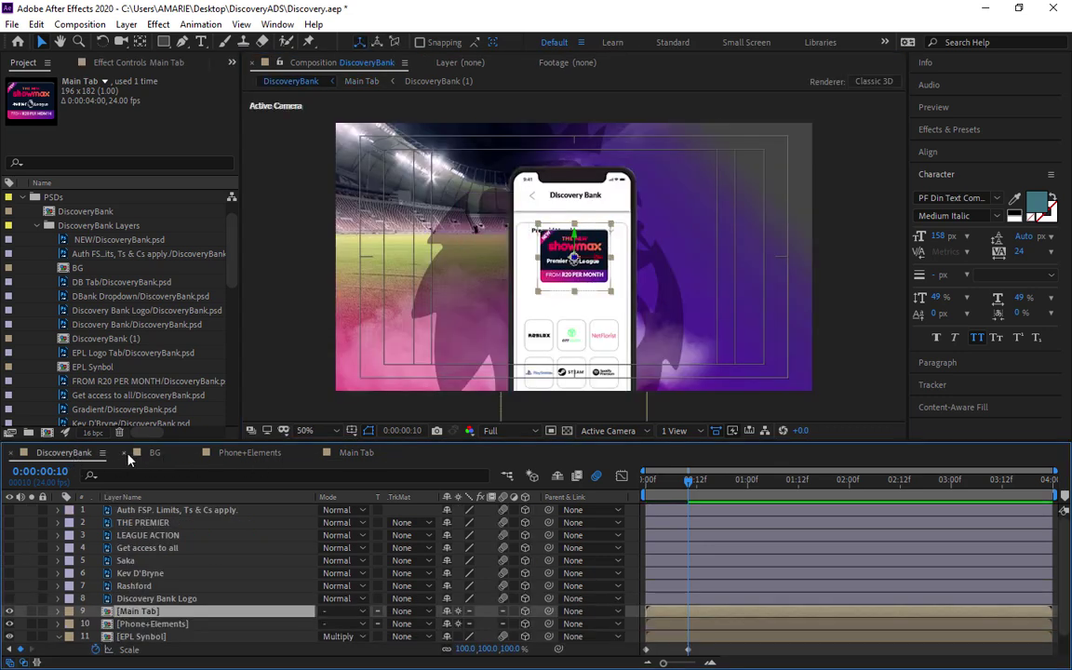
{"action": "left_click", "coordinate": [125, 453]}
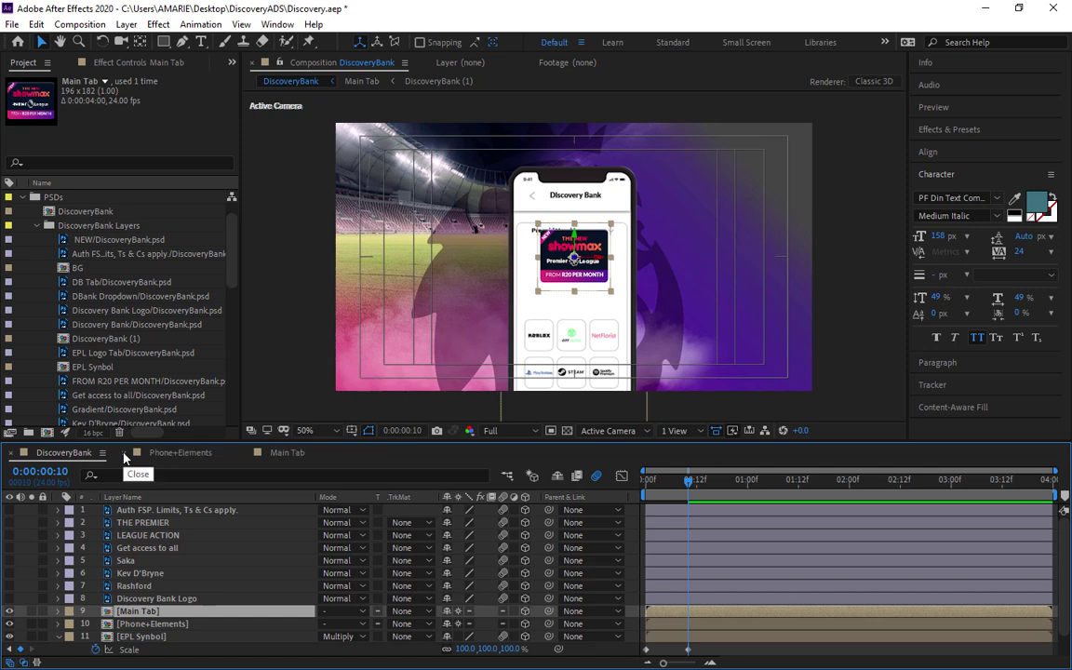
{"action": "left_click", "coordinate": [125, 454]}
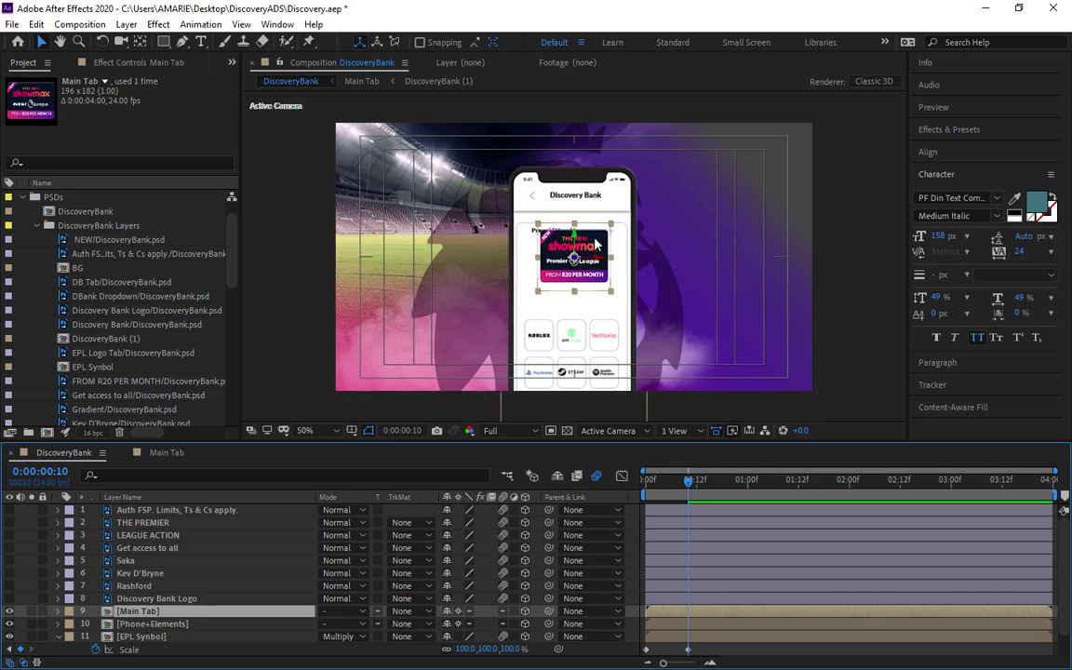
Scale the Main Tab layer up proportionally and position the card just below the Prepaid Vouchers heading on the phone screen
{"action": "key", "text": "slash"}
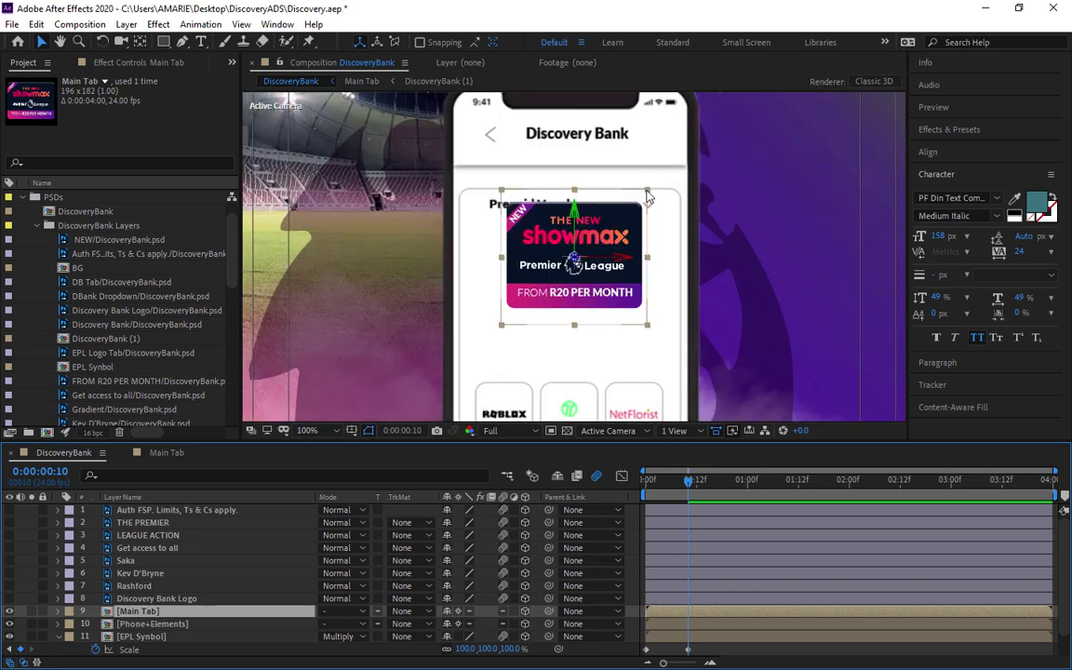
{"action": "left_click_drag", "start_coordinate": [648, 196], "coordinate": [691, 159]}
{"action": "left_click_drag", "start_coordinate": [578, 214], "coordinate": [566, 251]}
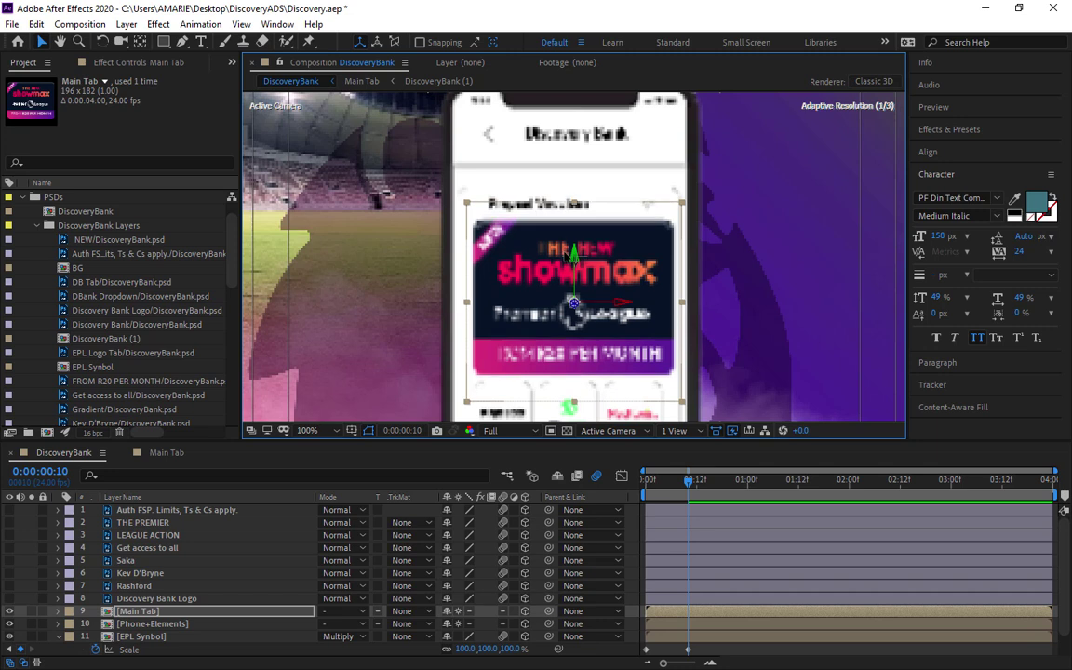
{"action": "key", "text": "comma"}
{"action": "key", "text": "comma"}
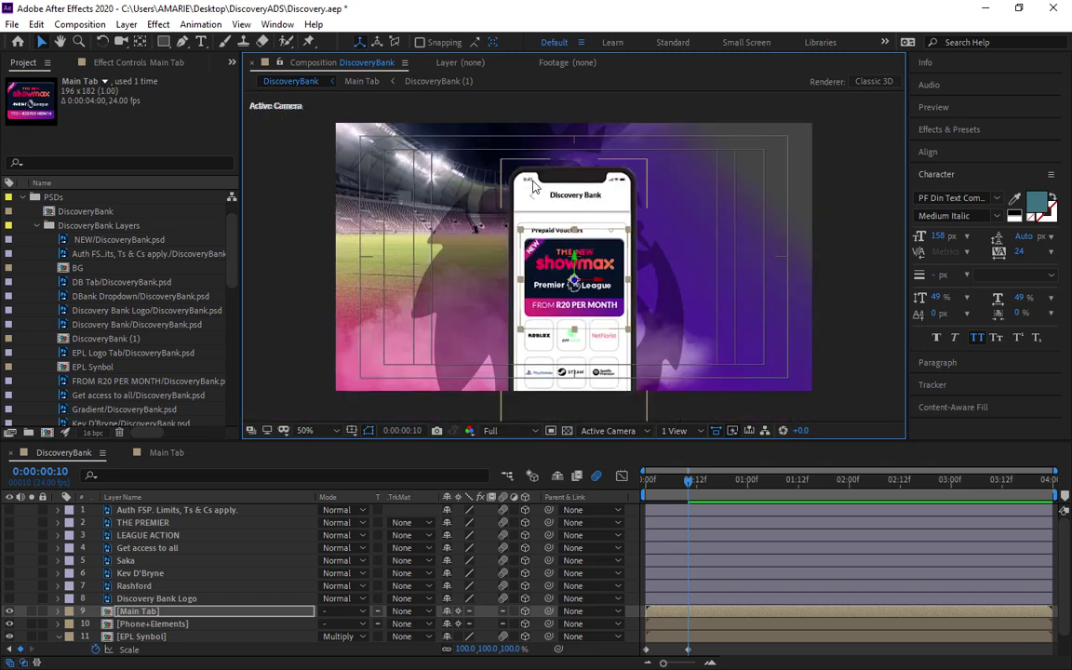
{"action": "key", "text": "period"}
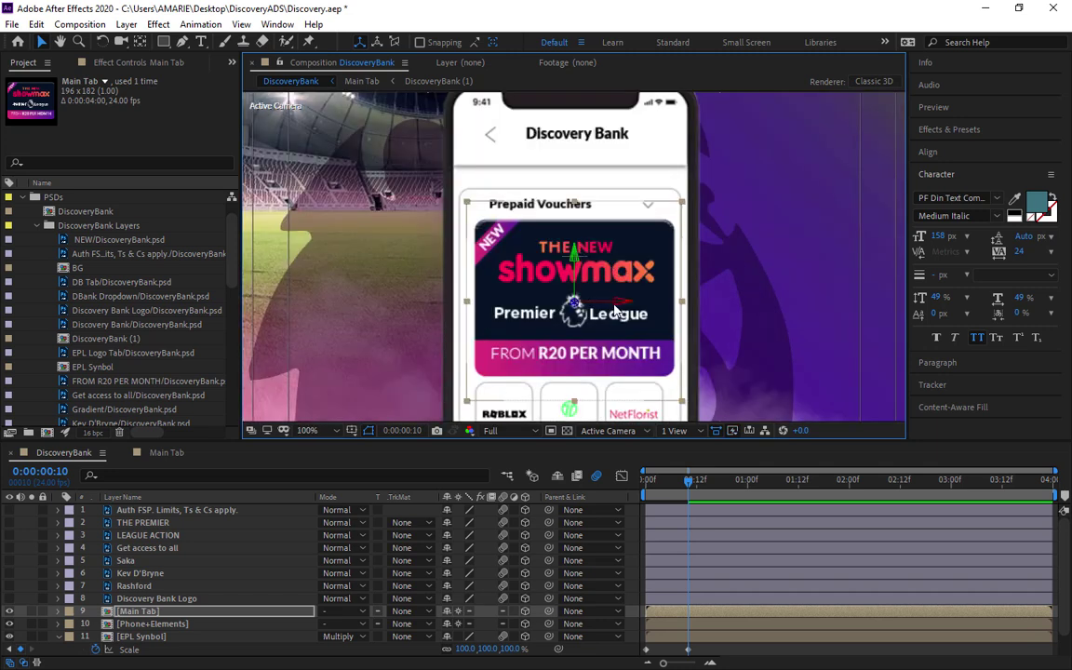
{"action": "key", "text": "shift+Left"}
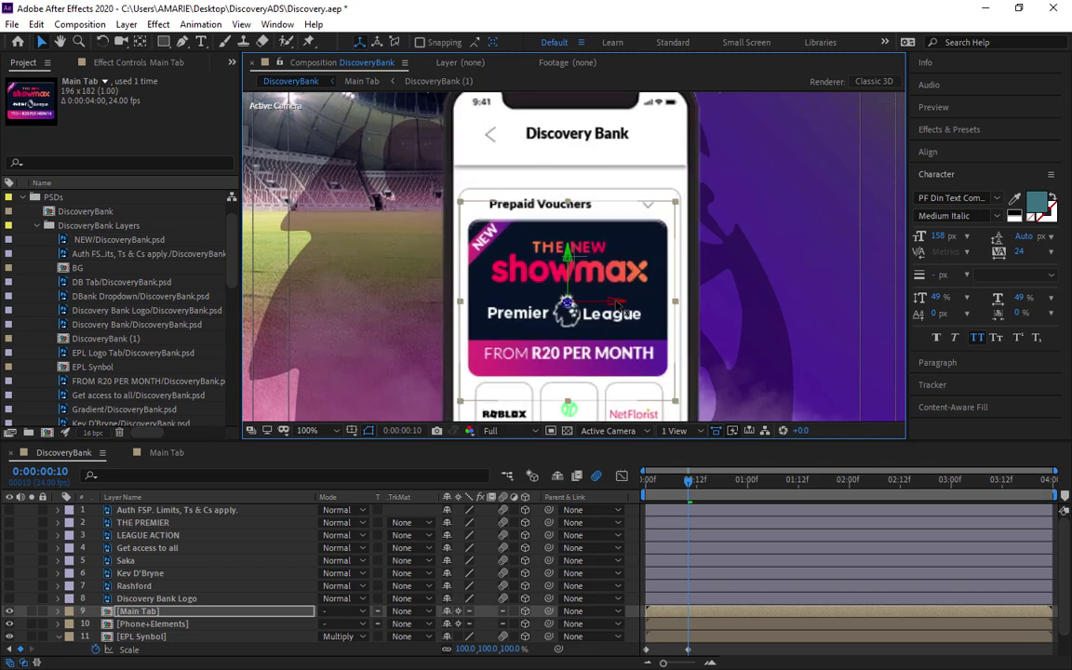
{"action": "left_click_drag", "start_coordinate": [507, 225], "coordinate": [512, 220]}
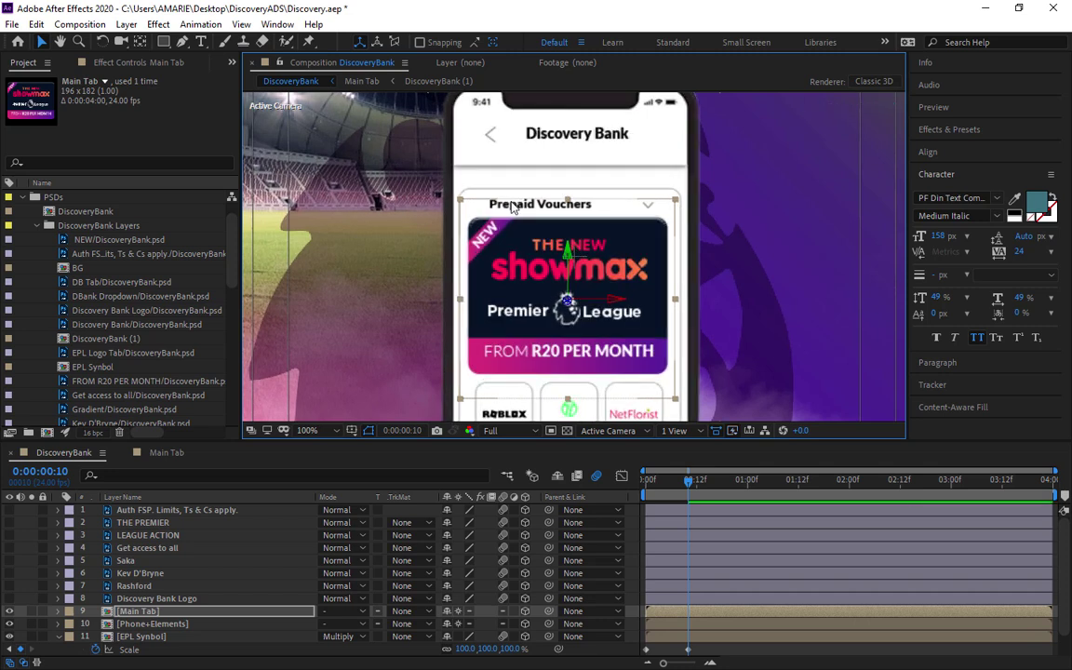
{"action": "scroll", "coordinate": [512, 206], "scroll_direction": "down", "scroll_amount": 2}
{"action": "left_click", "coordinate": [589, 171]}
{"action": "scroll", "coordinate": [605, 224], "scroll_direction": "up", "scroll_amount": 2}
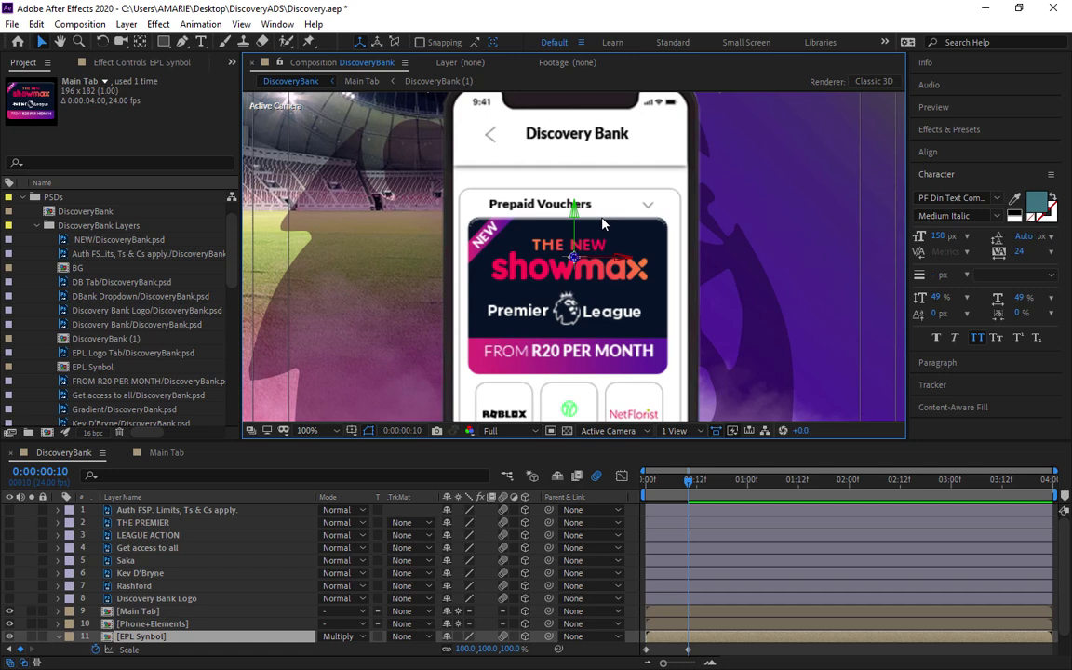
{"action": "scroll", "coordinate": [602, 222], "scroll_direction": "down", "scroll_amount": 2}
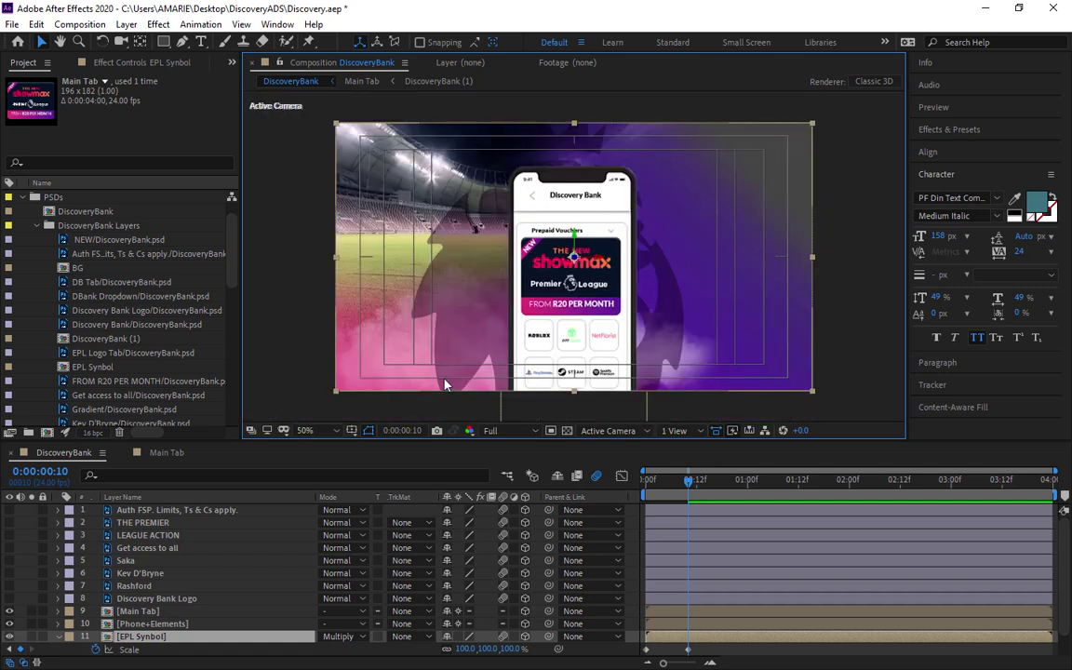
Parent the Main Tab layer to the Phone+Elements layer
{"action": "left_click", "coordinate": [170, 612]}
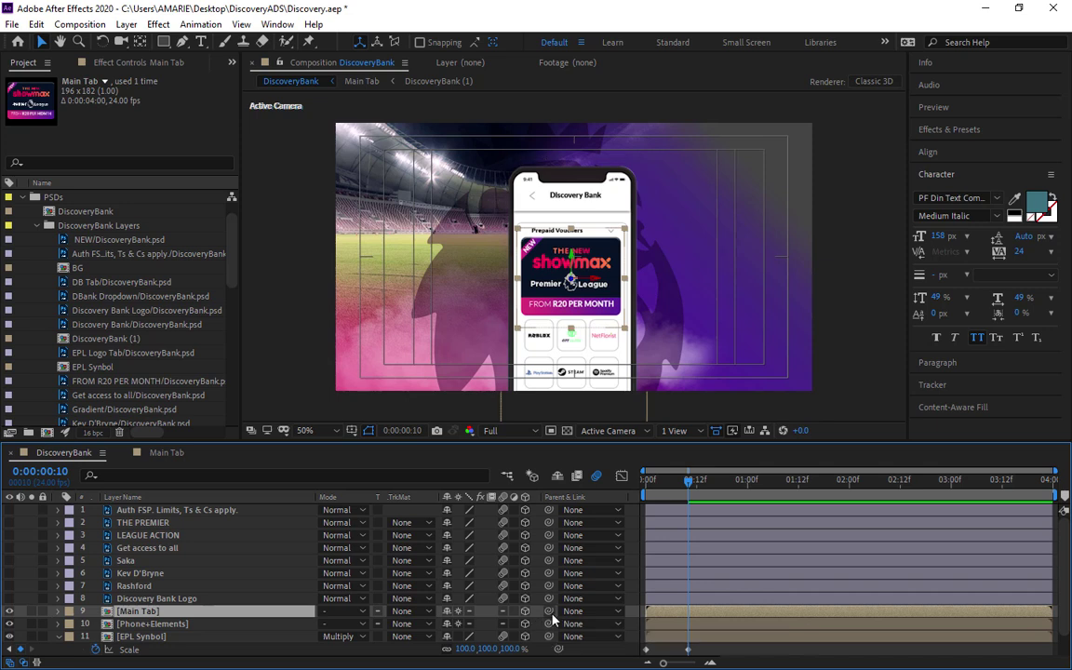
{"action": "left_click_drag", "start_coordinate": [545, 619], "coordinate": [157, 630]}
Keyframe the Phone+Elements layer's Scale and Opacity at frame 10 and set its opacity to 0% at frame 0
{"action": "left_click_drag", "start_coordinate": [689, 482], "coordinate": [638, 501]}
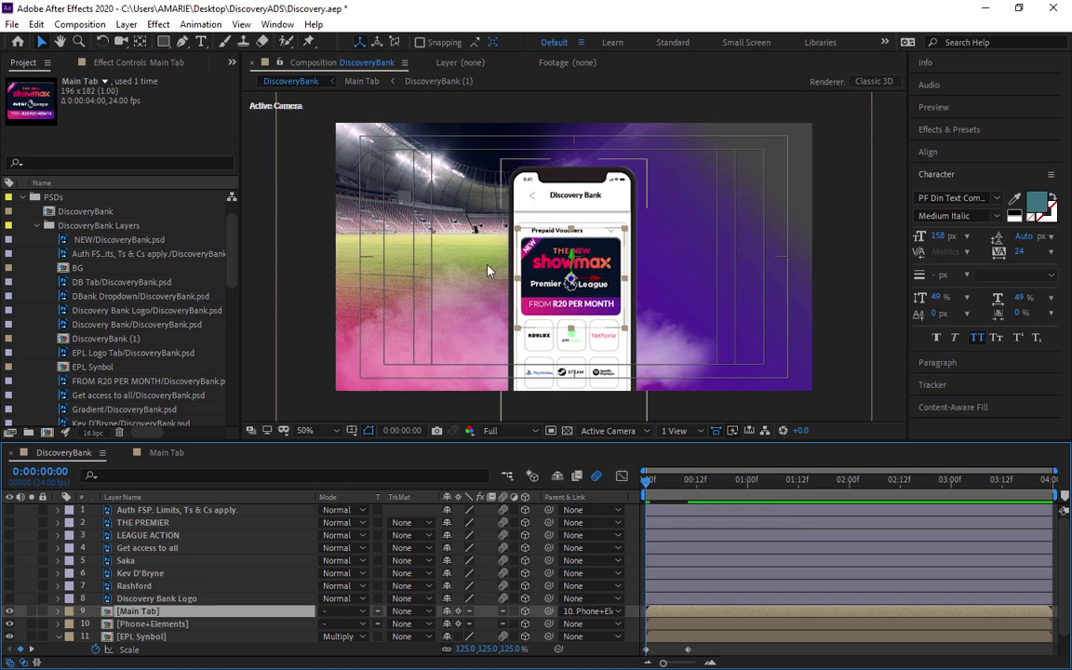
{"action": "left_click", "coordinate": [138, 626]}
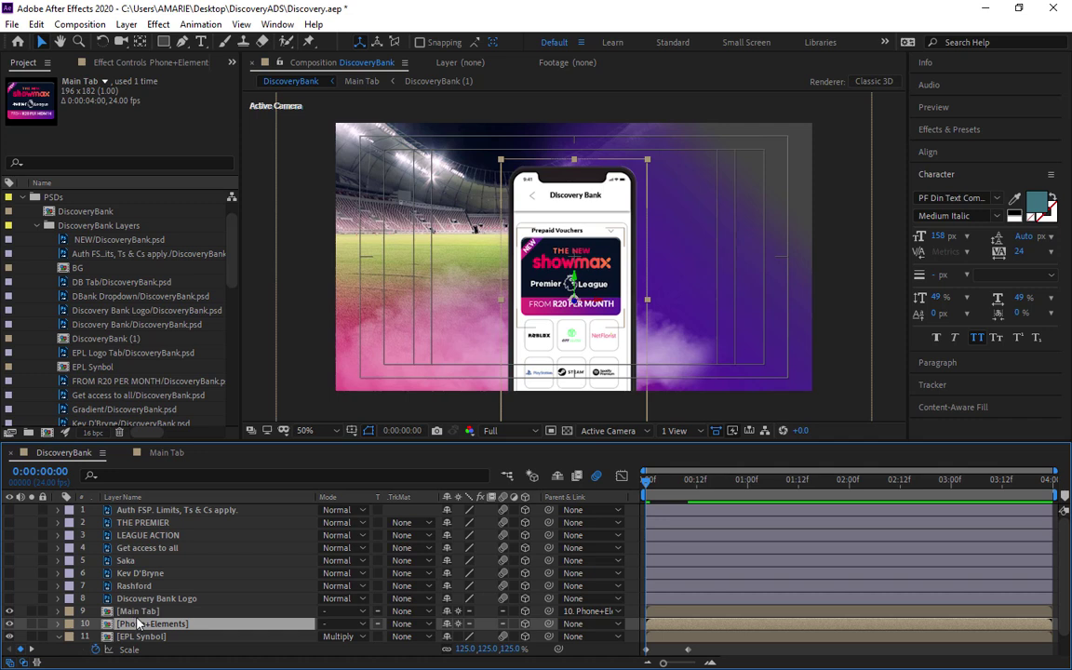
{"action": "key", "text": "s"}
{"action": "key", "text": "shift+t"}
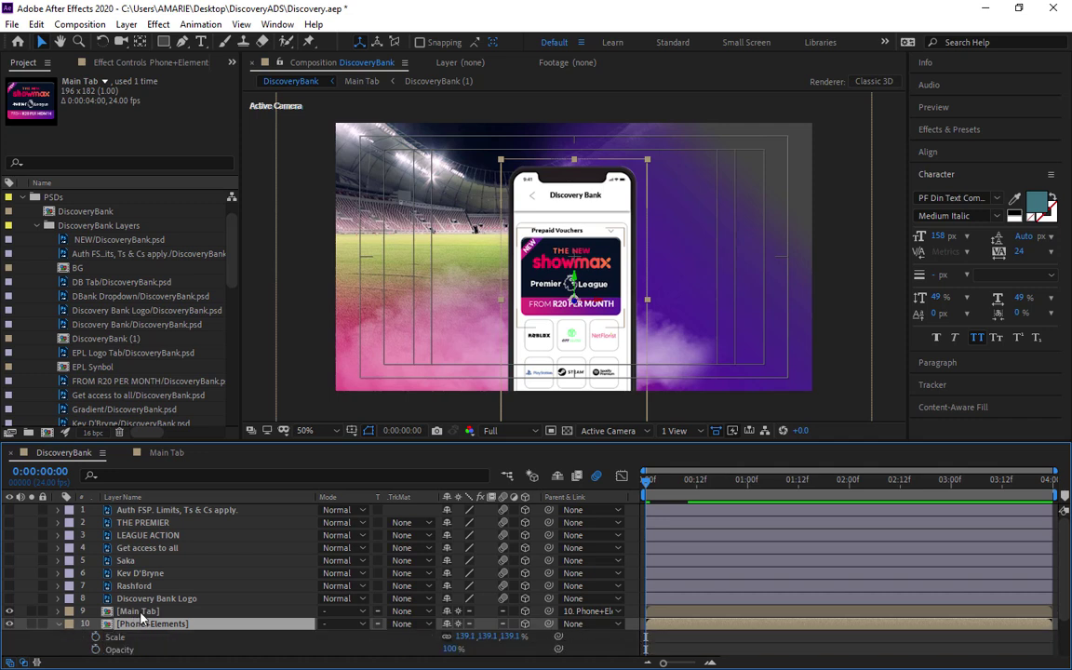
{"action": "scroll", "coordinate": [763, 601], "scroll_direction": "down", "scroll_amount": 2}
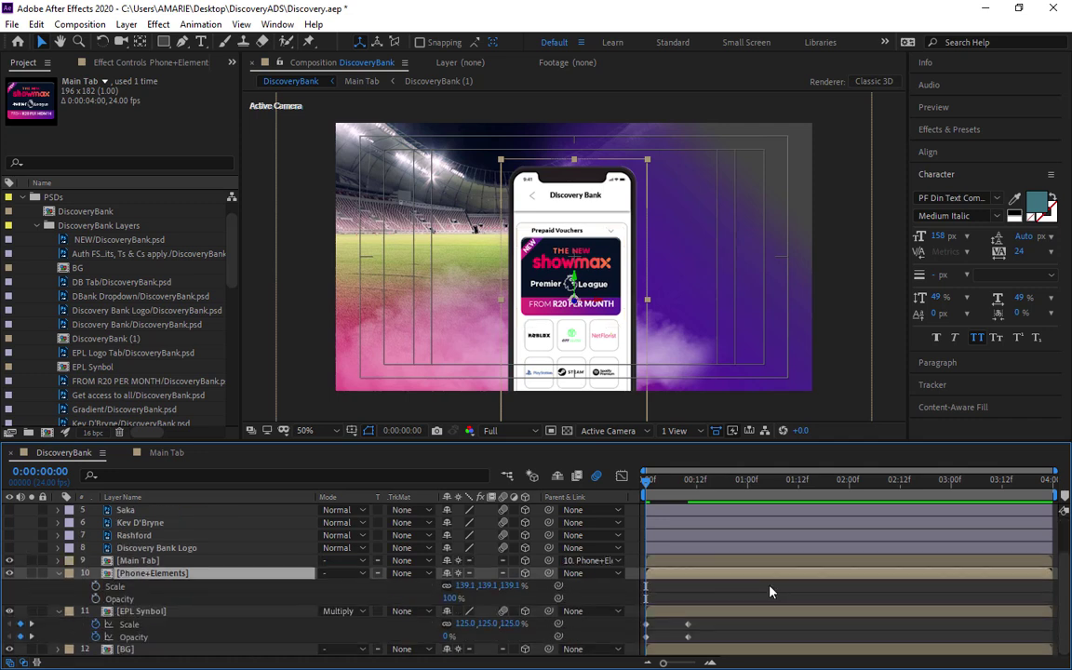
{"action": "left_click", "coordinate": [96, 586]}
{"action": "left_click", "coordinate": [96, 598]}
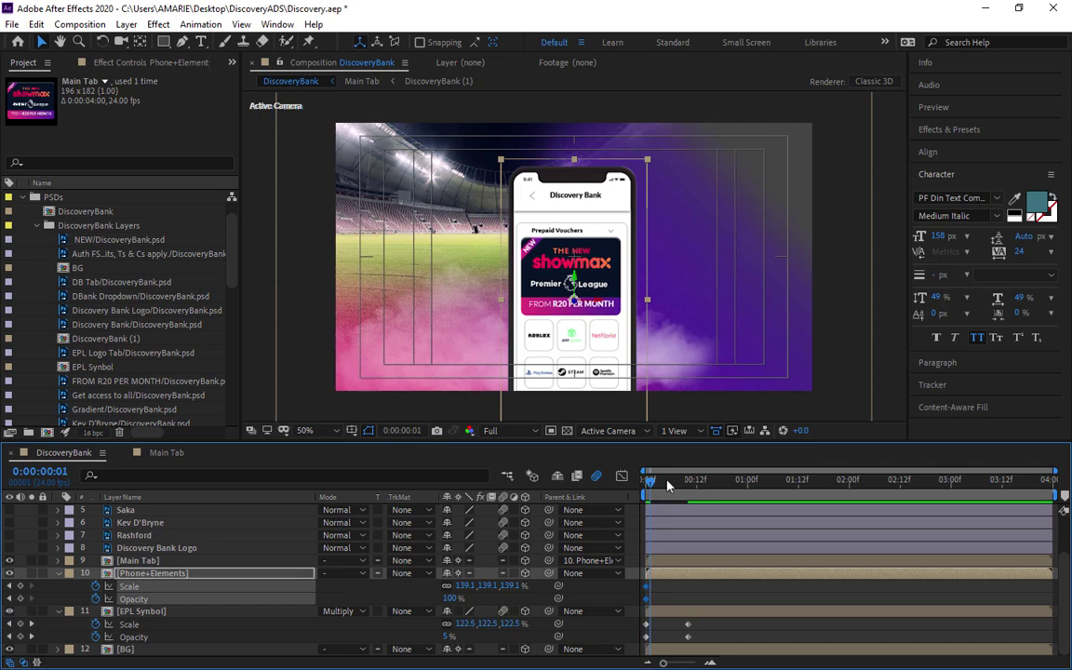
{"action": "key", "text": "shift+Page_Down"}
{"action": "left_click_drag", "start_coordinate": [647, 587], "coordinate": [688, 586]}
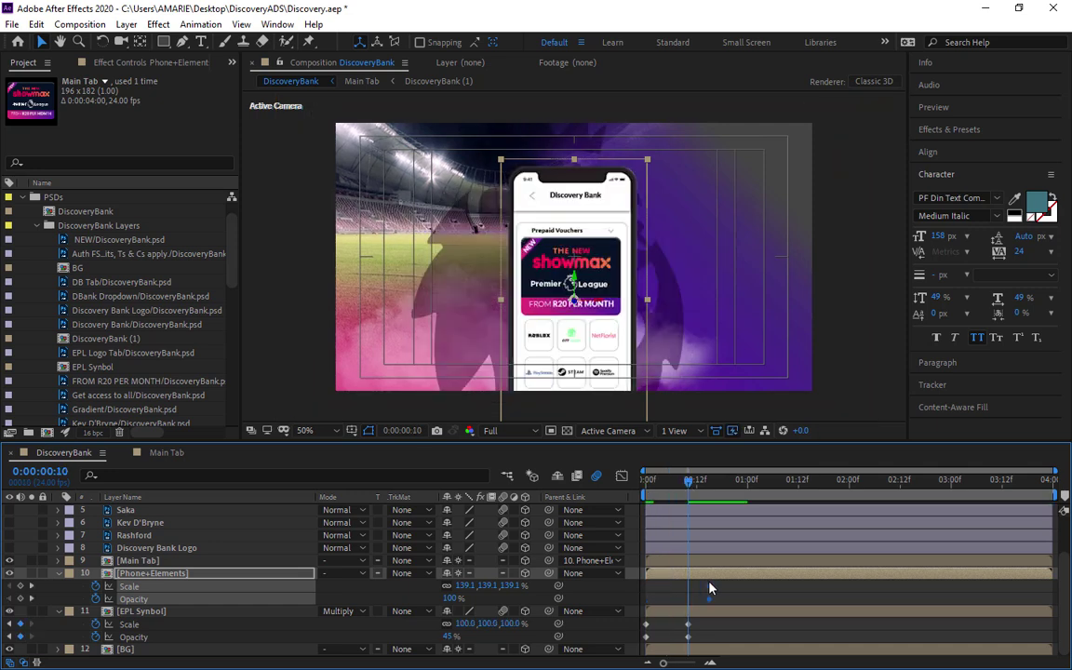
{"action": "left_click_drag", "start_coordinate": [690, 489], "coordinate": [625, 501]}
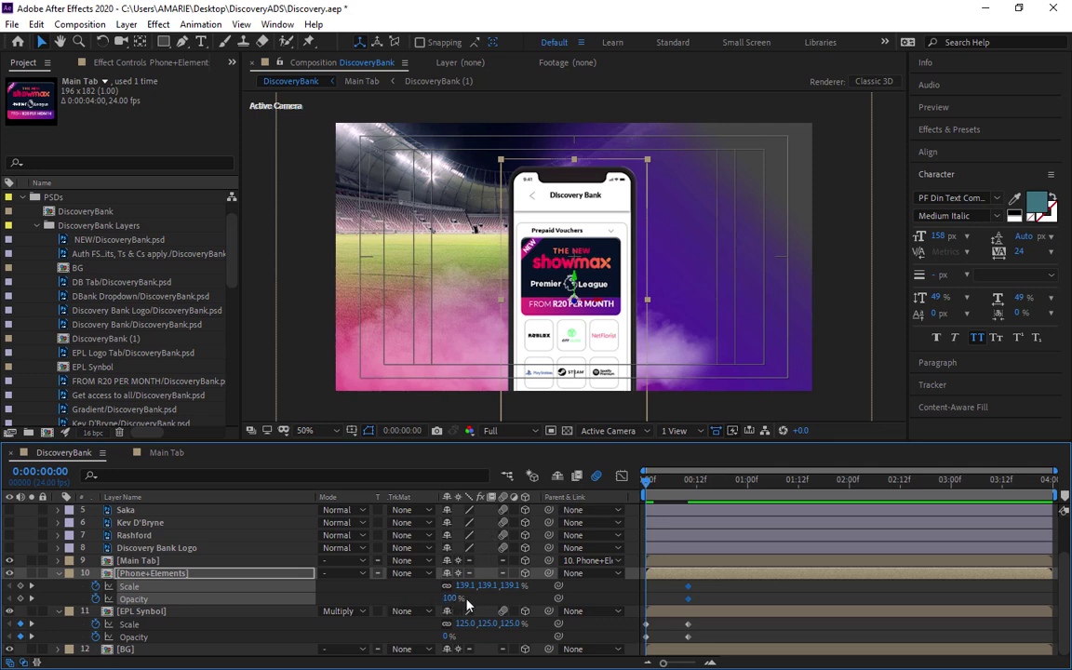
{"action": "left_click_drag", "start_coordinate": [470, 598], "coordinate": [366, 601]}
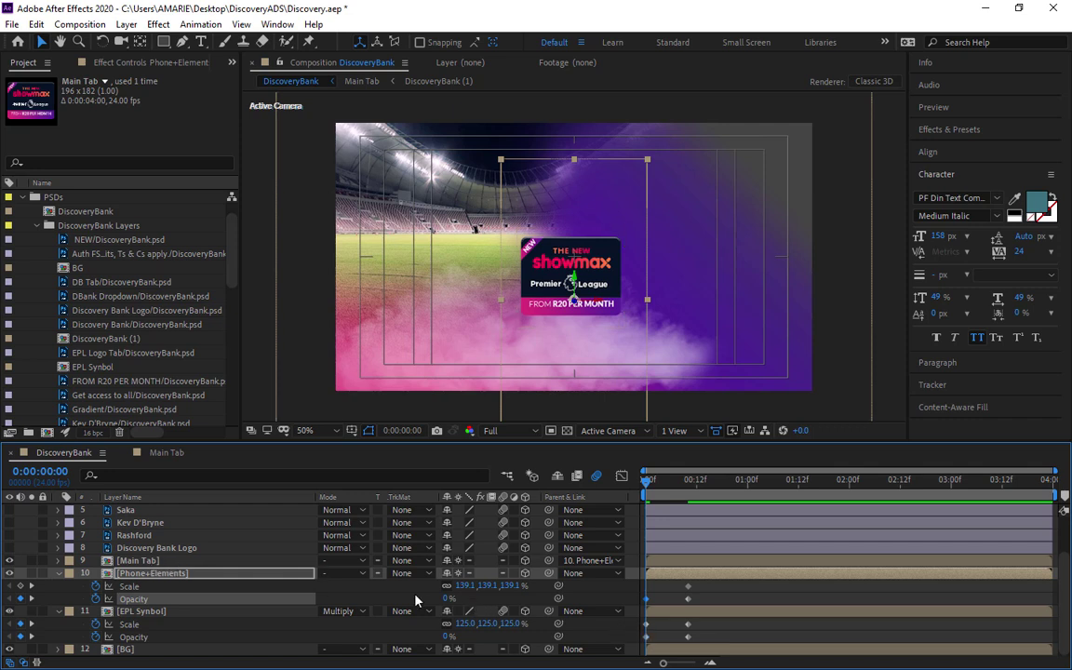
Copy the Phone+Elements opacity keyframes to the Main Tab layer and reveal only that layer's keyframed properties
{"action": "left_click", "coordinate": [141, 561]}
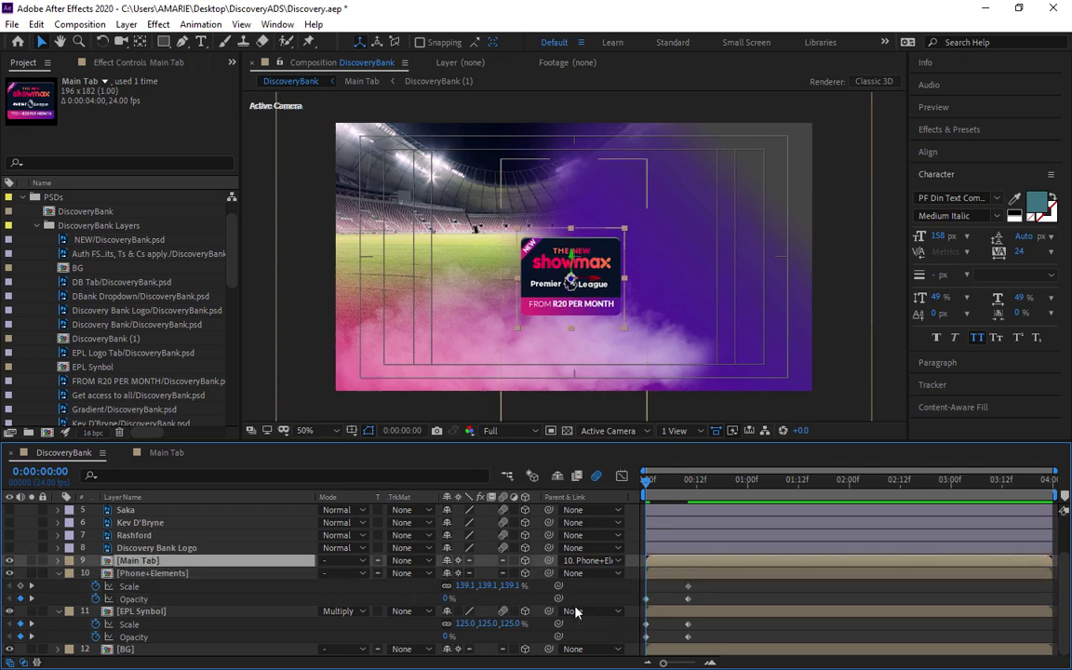
{"action": "left_click_drag", "start_coordinate": [701, 600], "coordinate": [644, 600]}
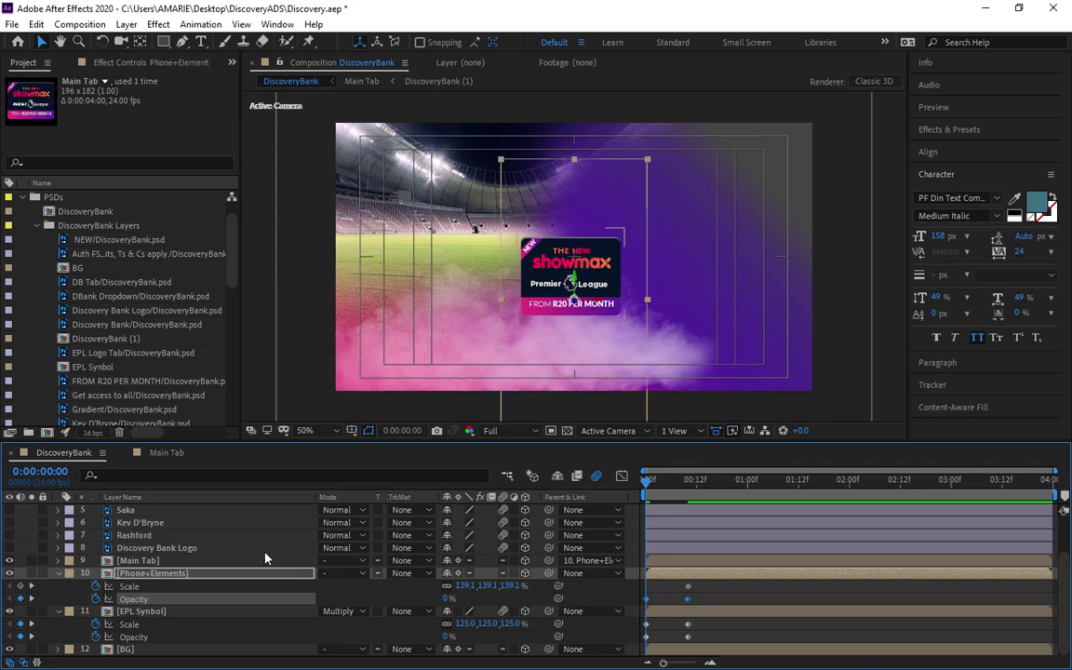
{"action": "left_click", "coordinate": [172, 562]}
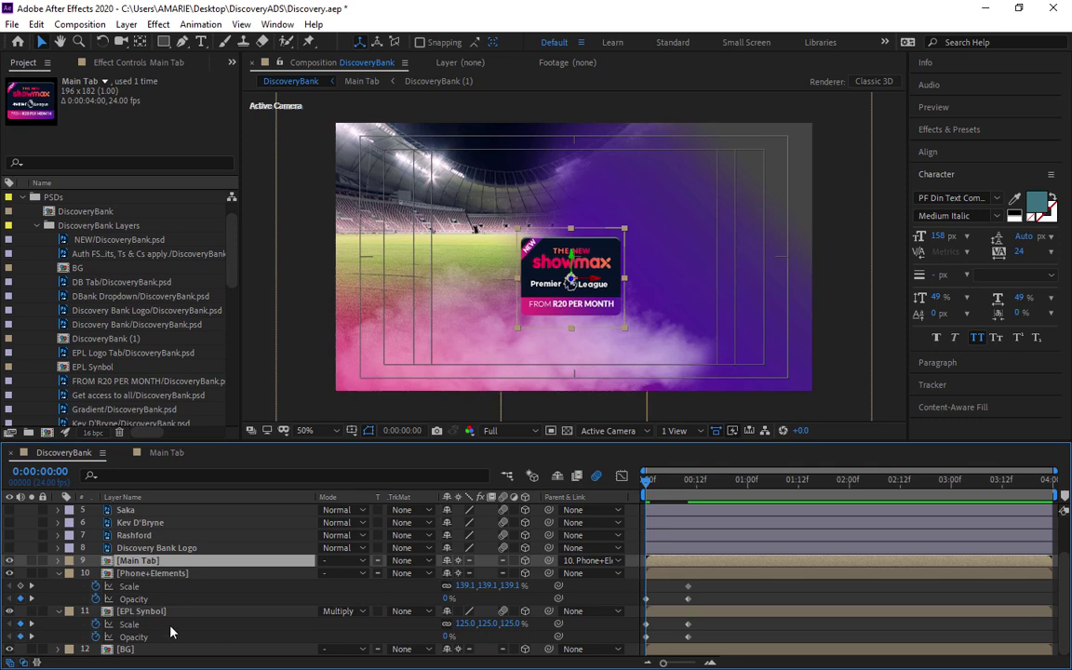
{"action": "left_click", "coordinate": [58, 561]}
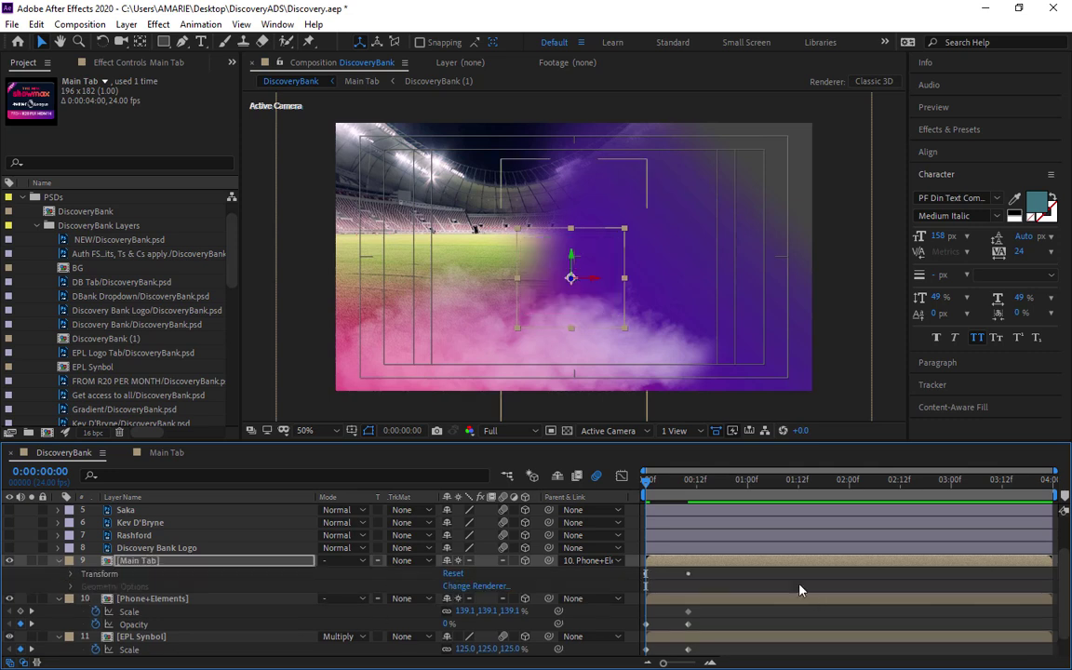
{"action": "left_click", "coordinate": [71, 574]}
{"action": "scroll", "coordinate": [735, 608], "scroll_direction": "down", "scroll_amount": 1}
{"action": "scroll", "coordinate": [718, 635], "scroll_direction": "down", "scroll_amount": 3}
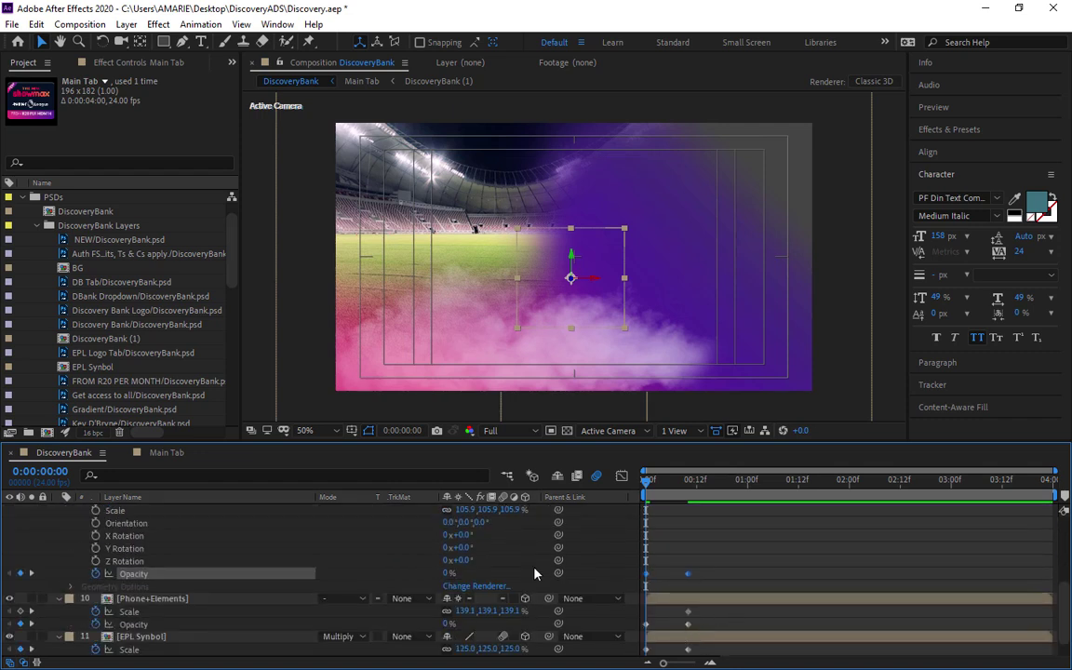
{"action": "scroll", "coordinate": [420, 583], "scroll_direction": "up", "scroll_amount": 3}
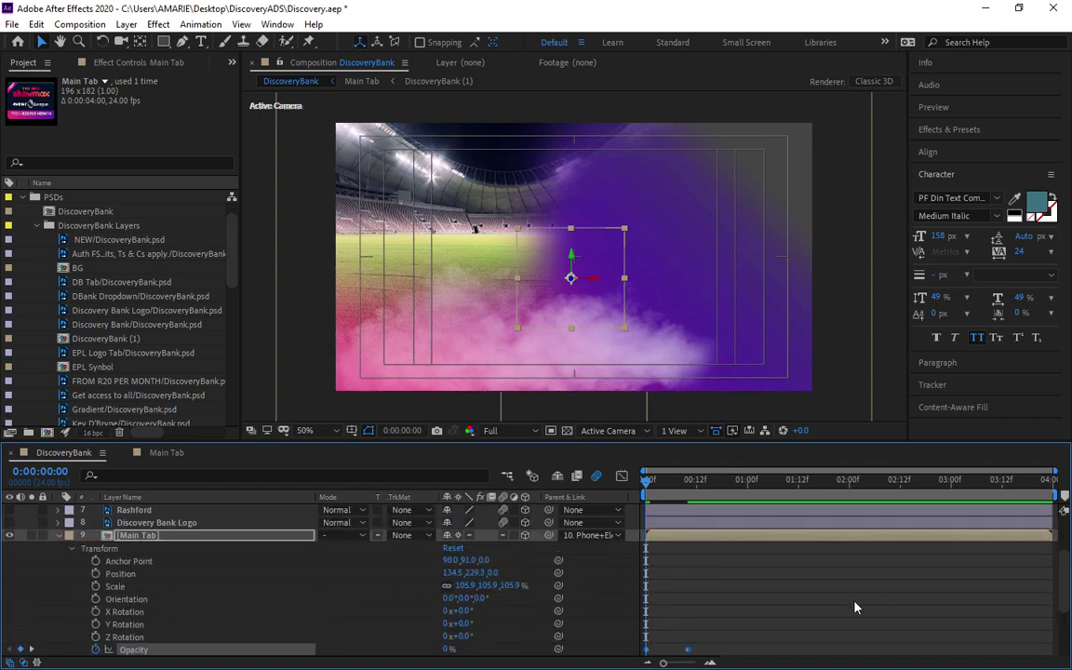
{"action": "left_click", "coordinate": [59, 537]}
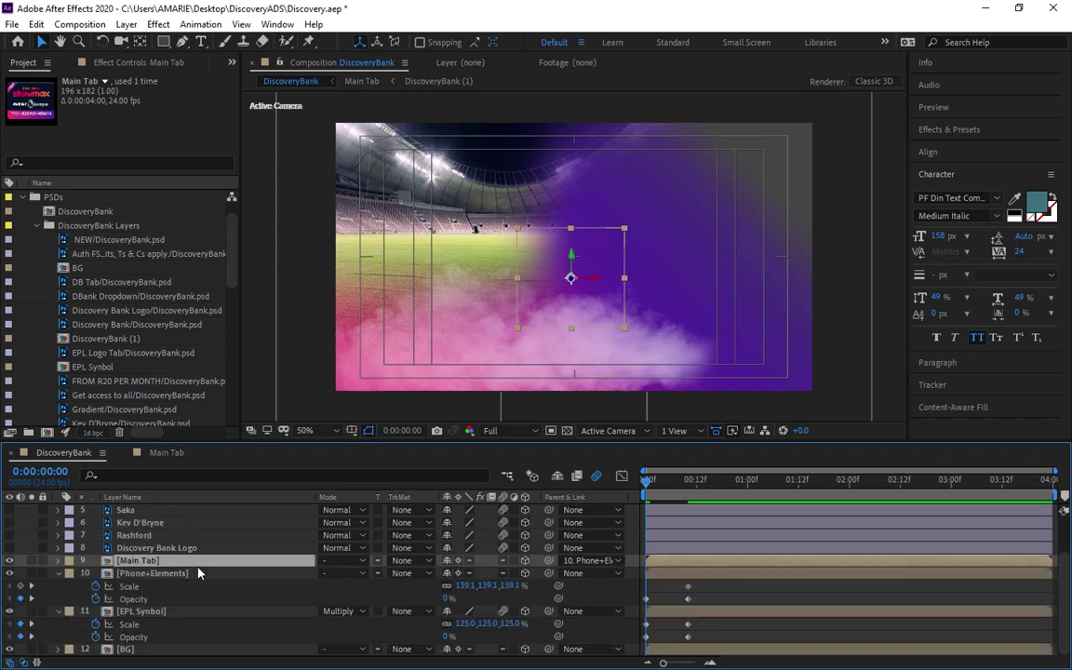
{"action": "key", "text": "u"}
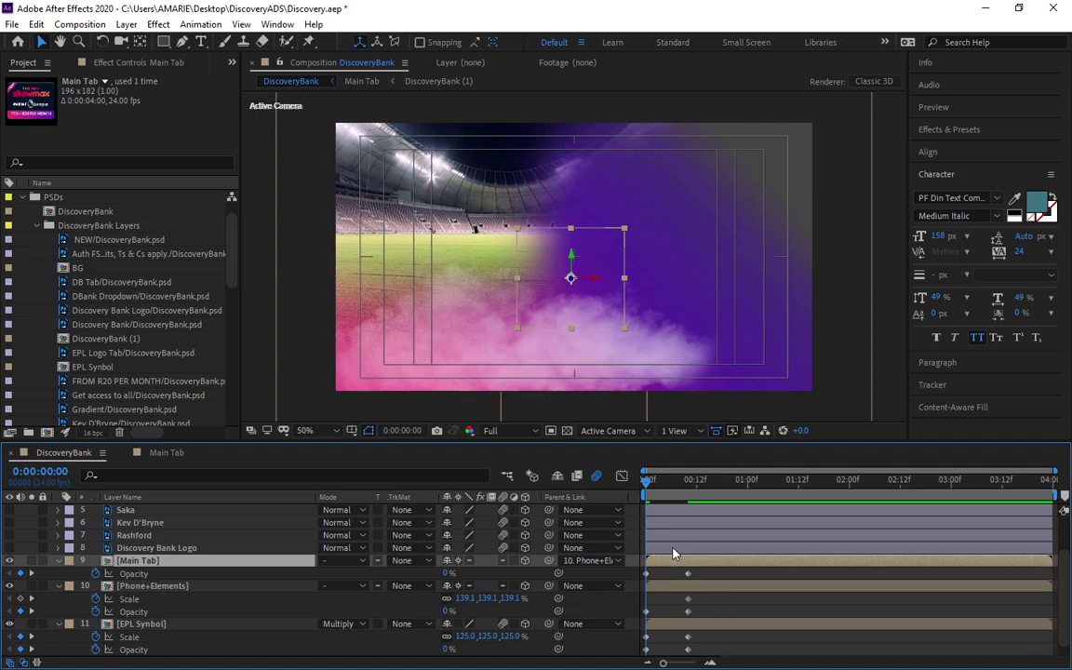
Set the Phone+Elements scale to 175.1% at frame 0 and preview the animation with the work area shortened to just past the last keyframes
{"action": "mouse_move", "coordinate": [652, 490]}
{"action": "left_mouse_down"}
{"action": "mouse_move", "coordinate": [687, 486]}
{"action": "mouse_move", "coordinate": [647, 494]}
{"action": "left_mouse_up"}
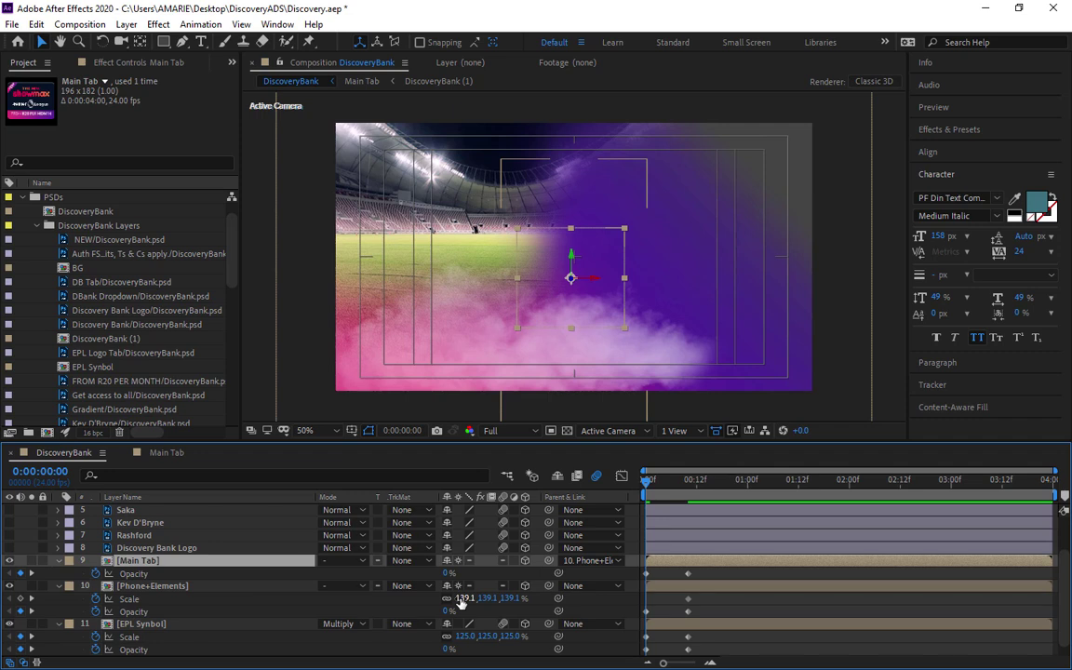
{"action": "left_click_drag", "start_coordinate": [461, 603], "coordinate": [494, 601]}
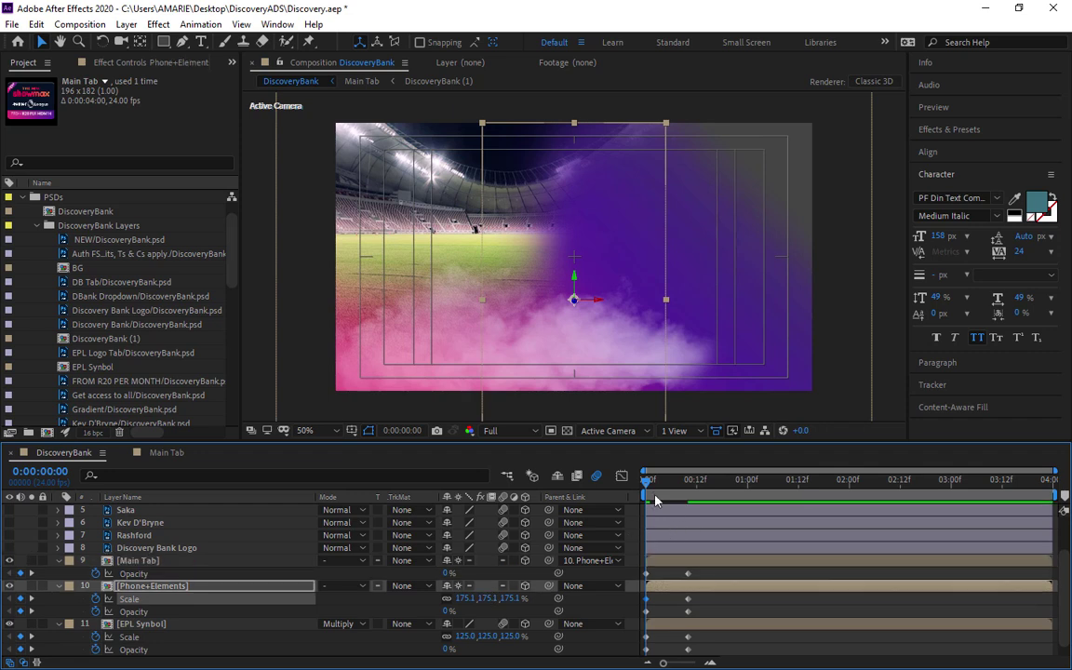
{"action": "left_click_drag", "start_coordinate": [646, 482], "coordinate": [623, 507]}
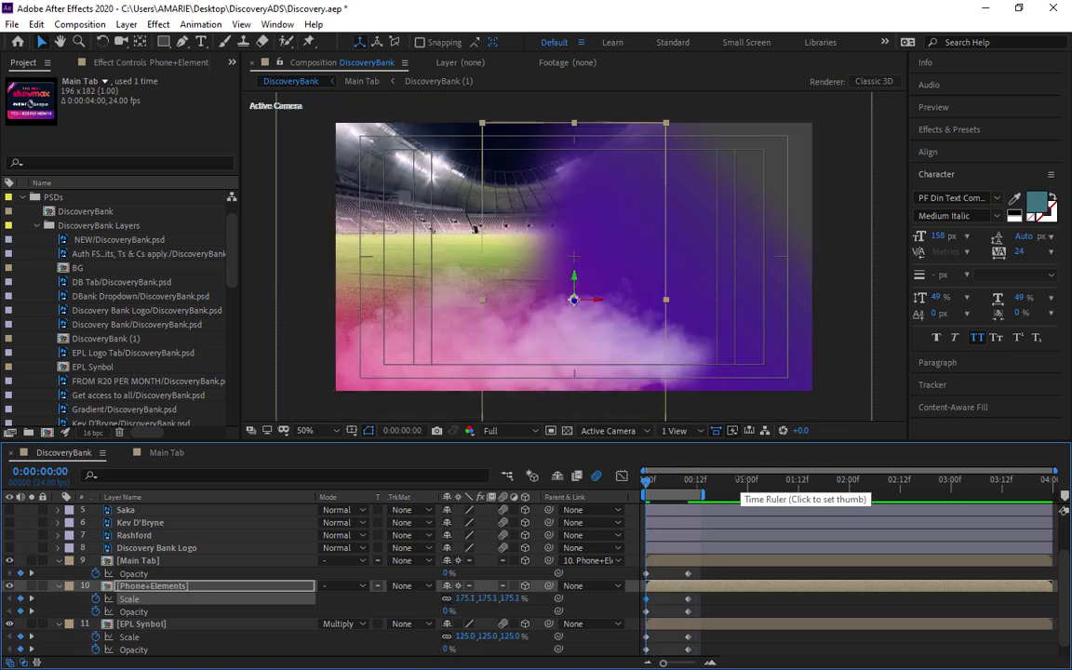
{"action": "key", "text": "space"}
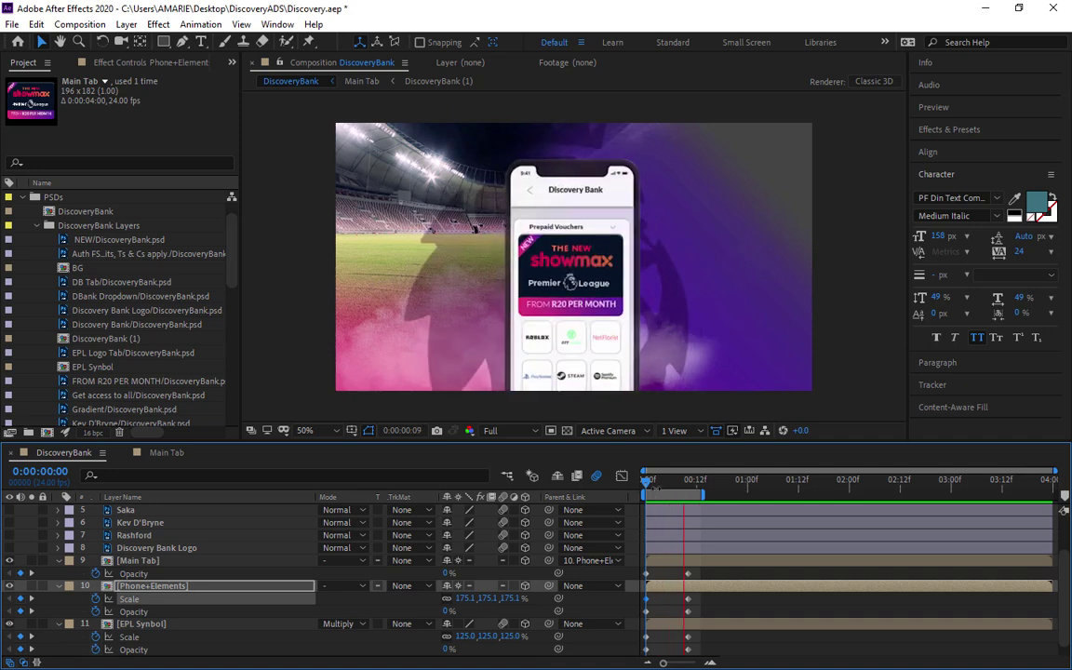
Review the phone's entrance over the first 12 frames and select the opening keyframes of the Main Tab and Phone+Elements layers
{"action": "key", "text": "space"}
{"action": "left_click_drag", "start_coordinate": [648, 484], "coordinate": [702, 496]}
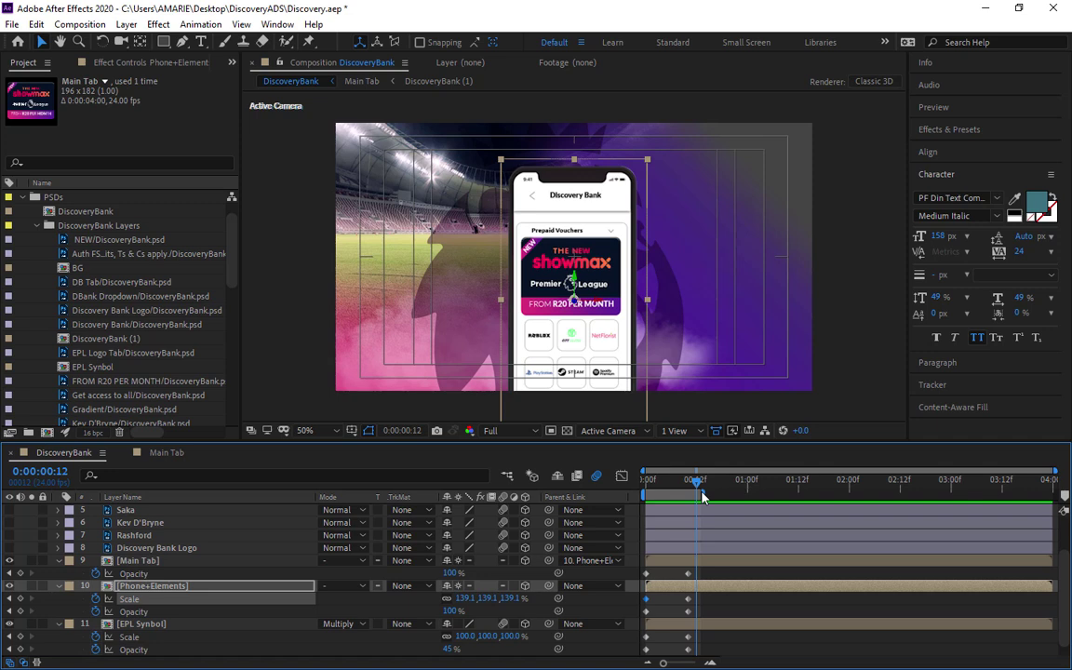
{"action": "left_click", "coordinate": [688, 488]}
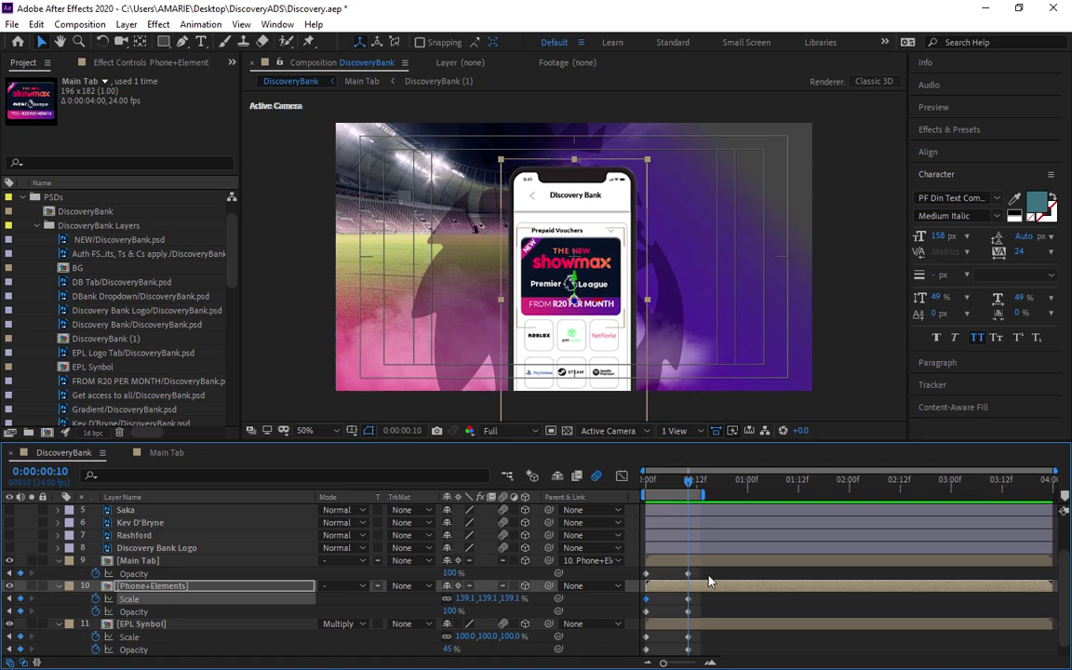
{"action": "left_click_drag", "start_coordinate": [708, 575], "coordinate": [625, 612]}
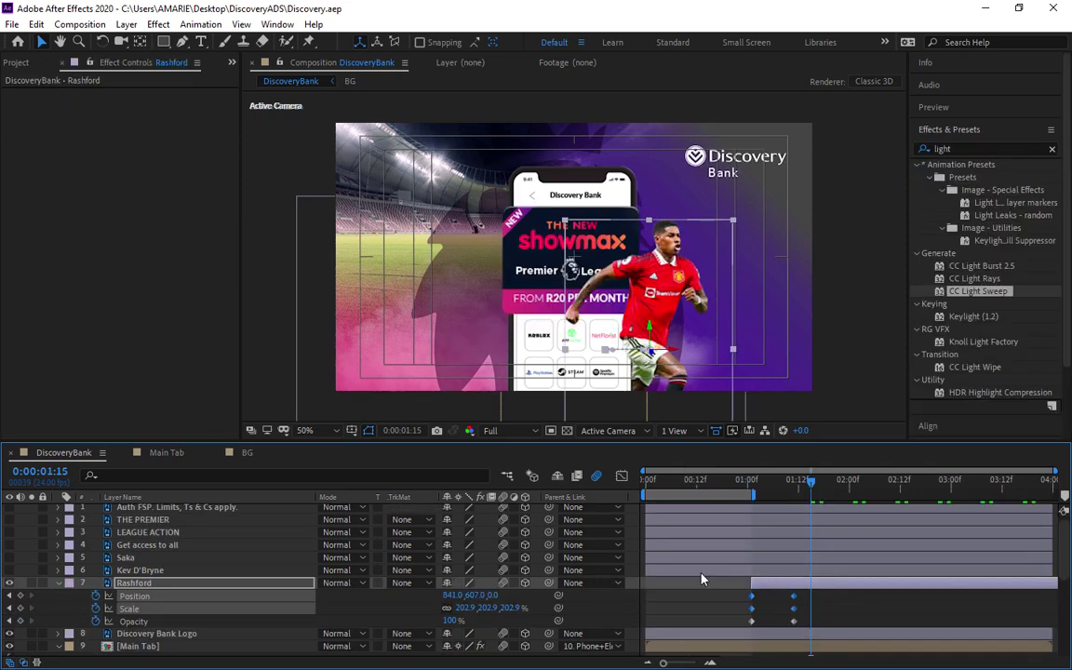
Apply Easy Ease to the Rashford layer's Position and Scale keyframes
{"action": "right_click", "coordinate": [793, 596]}
{"action": "mouse_move", "coordinate": [837, 596]}
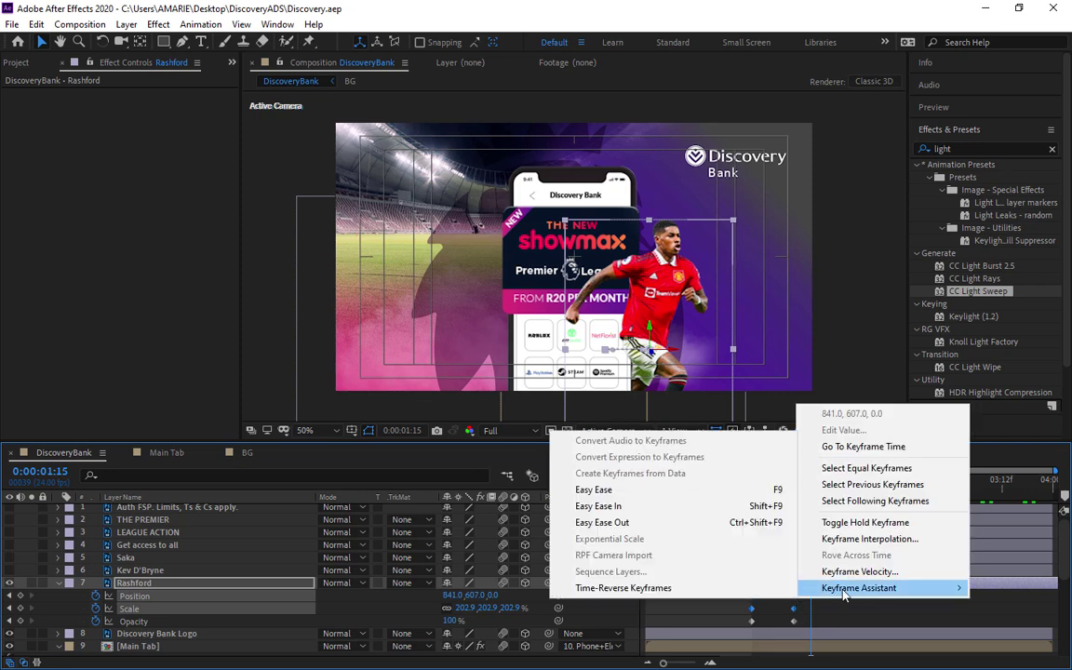
{"action": "left_click", "coordinate": [636, 490]}
Stretch the incoming ease of Rashford's final Position and Scale keyframes in the speed graph for a fast start and slow finish
{"action": "left_click_drag", "start_coordinate": [836, 606], "coordinate": [772, 594]}
{"action": "key", "text": "shift+F3"}
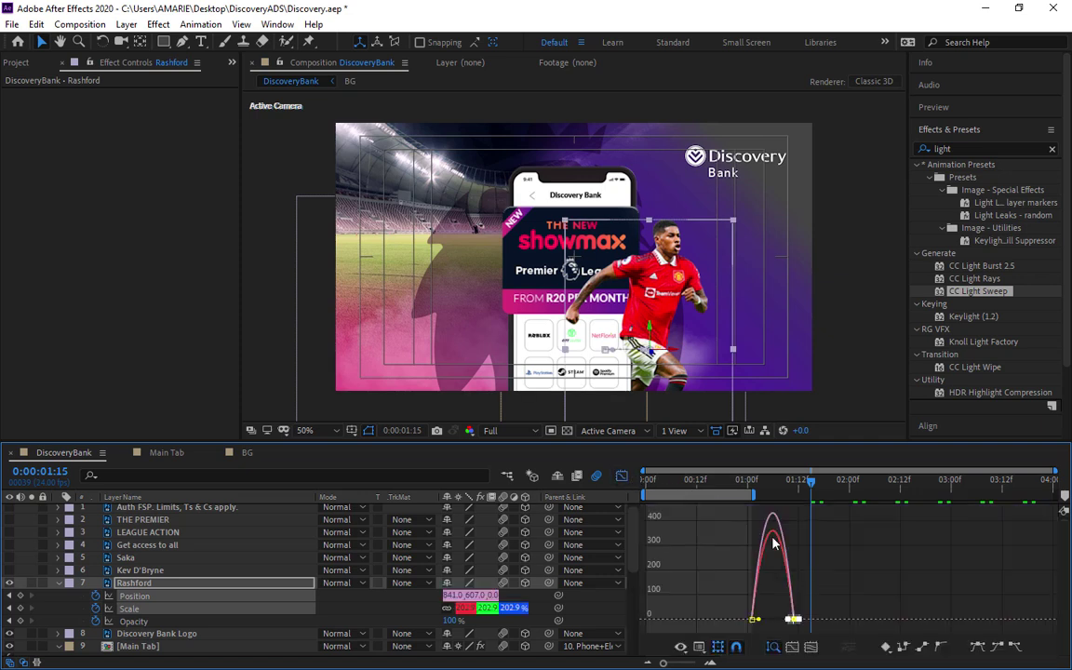
{"action": "left_click_drag", "start_coordinate": [663, 664], "coordinate": [686, 664]}
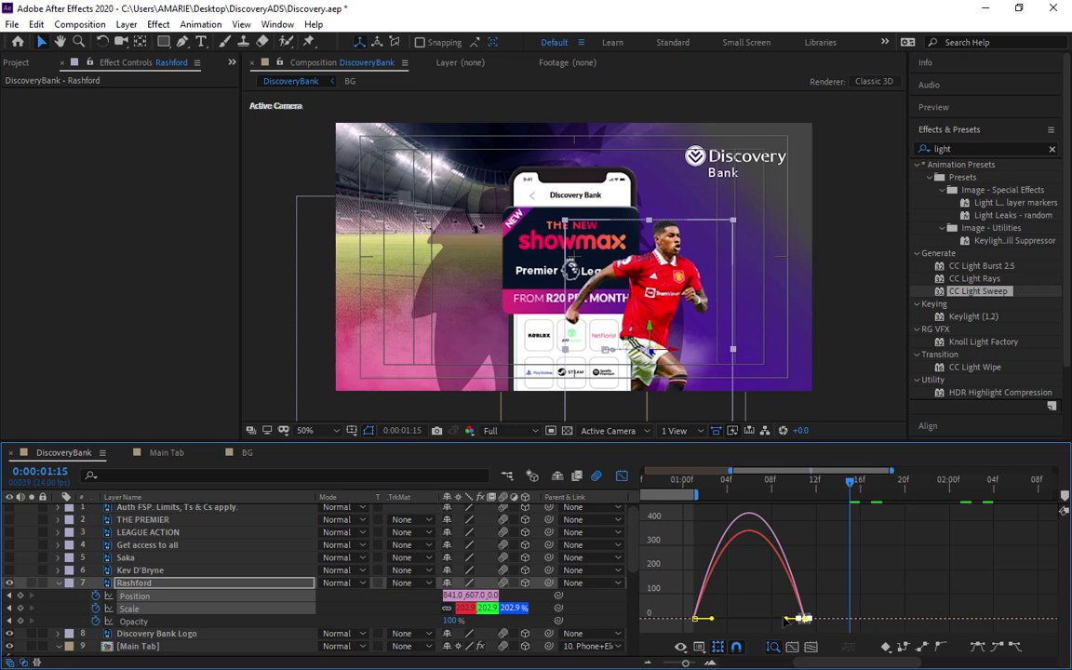
{"action": "left_click_drag", "start_coordinate": [788, 621], "coordinate": [728, 626]}
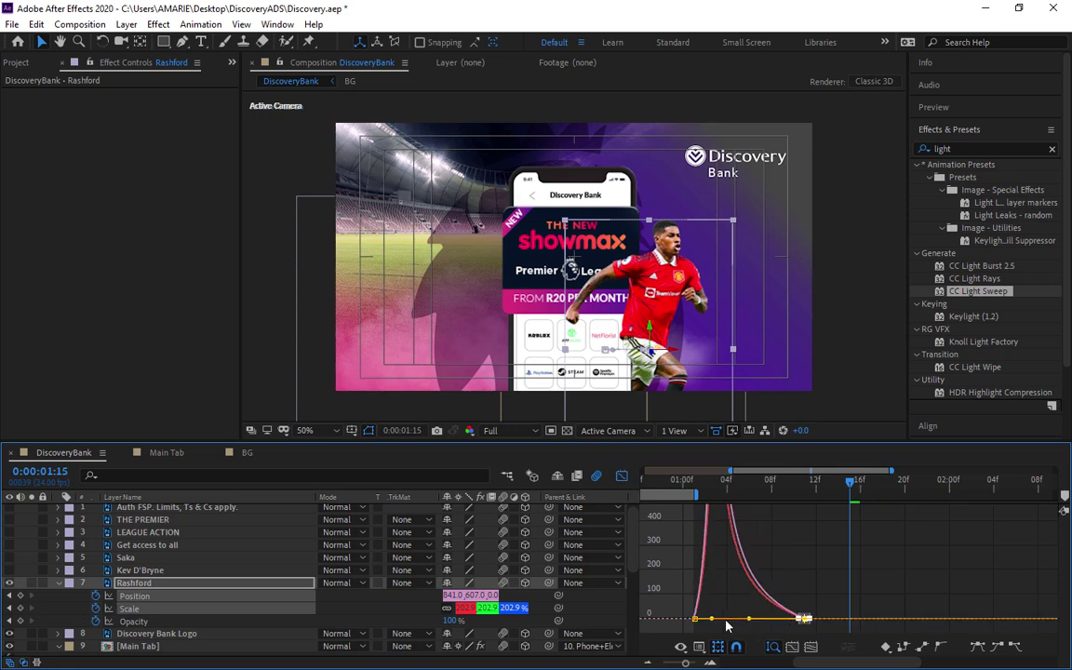
{"action": "left_click", "coordinate": [624, 477]}
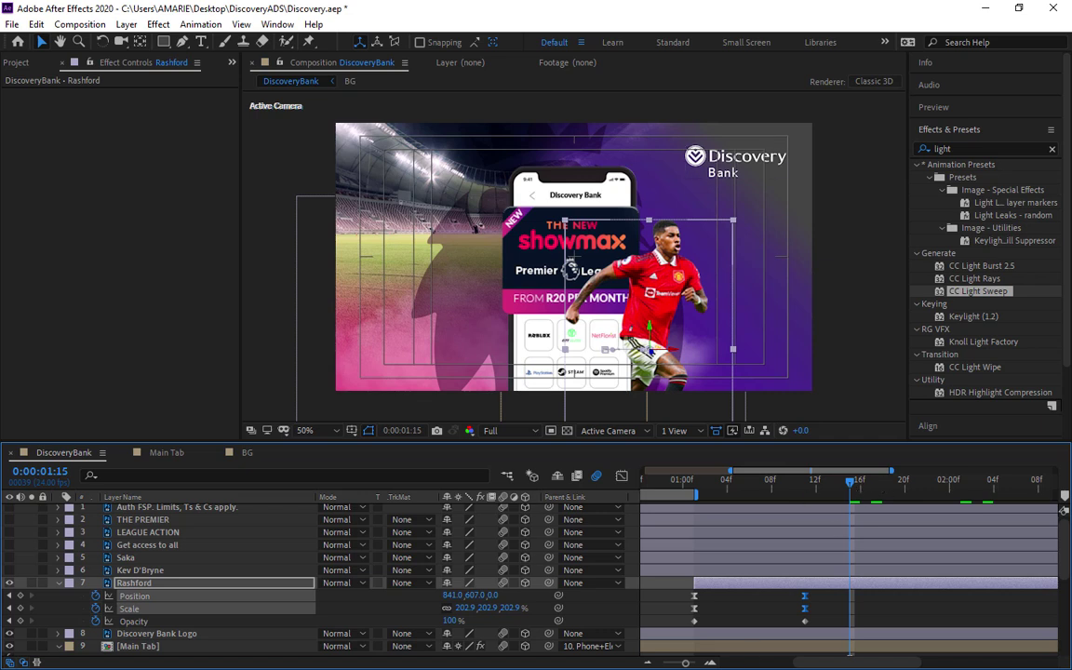
{"action": "left_click_drag", "start_coordinate": [685, 664], "coordinate": [662, 664]}
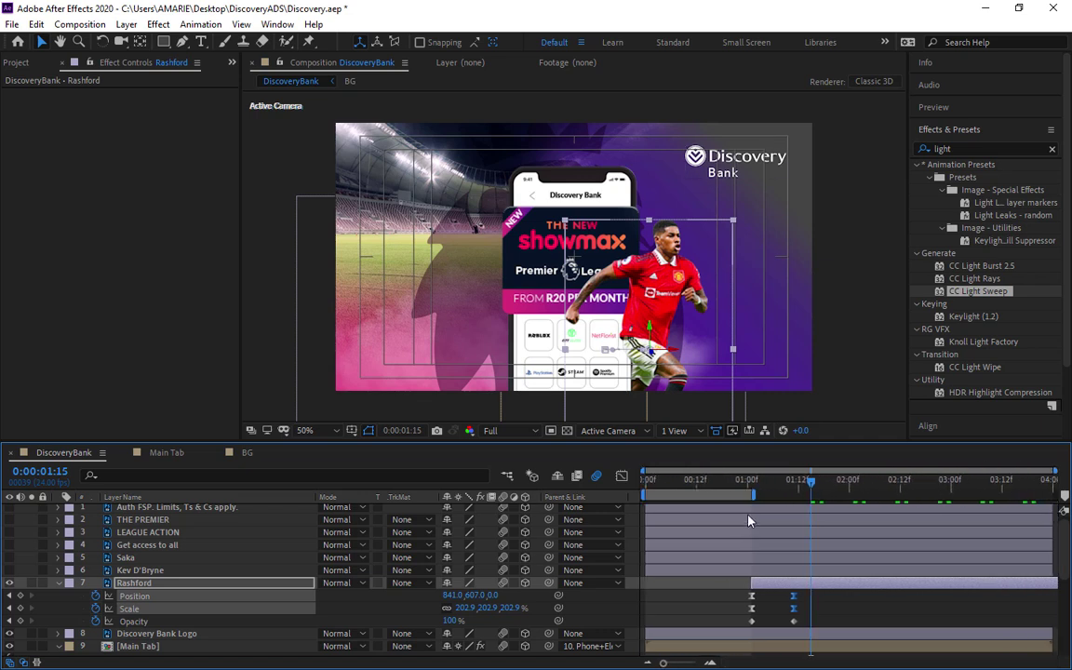
Extend the work area past Rashford's last keyframes and preview the player's entrance up to 0:00:01:11
{"action": "left_click_drag", "start_coordinate": [756, 494], "coordinate": [828, 494]}
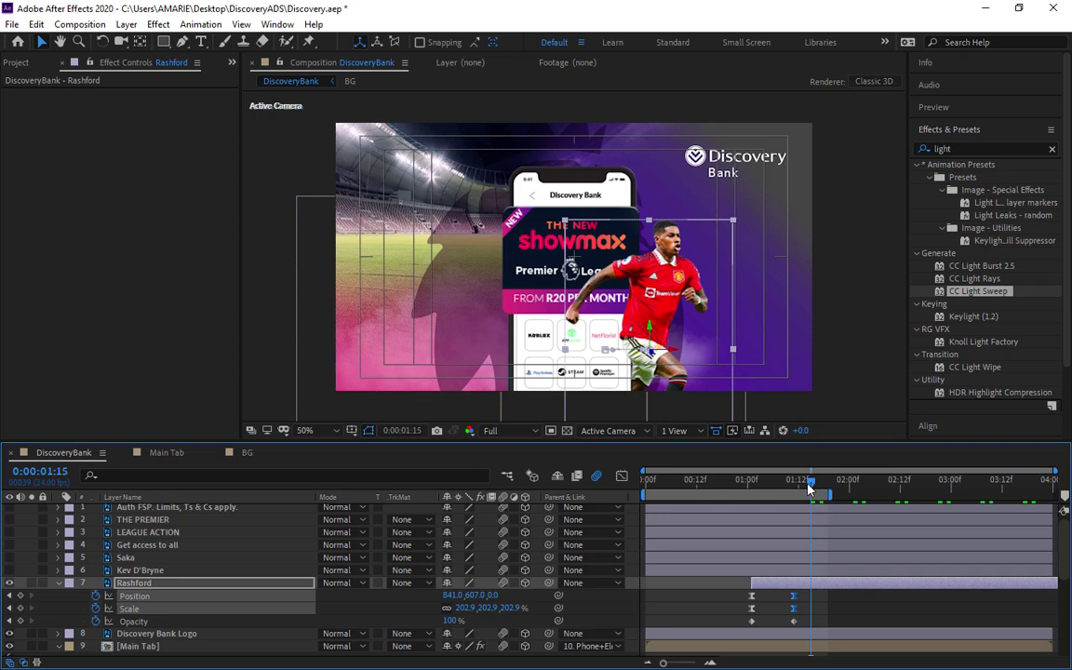
{"action": "key", "text": "space"}
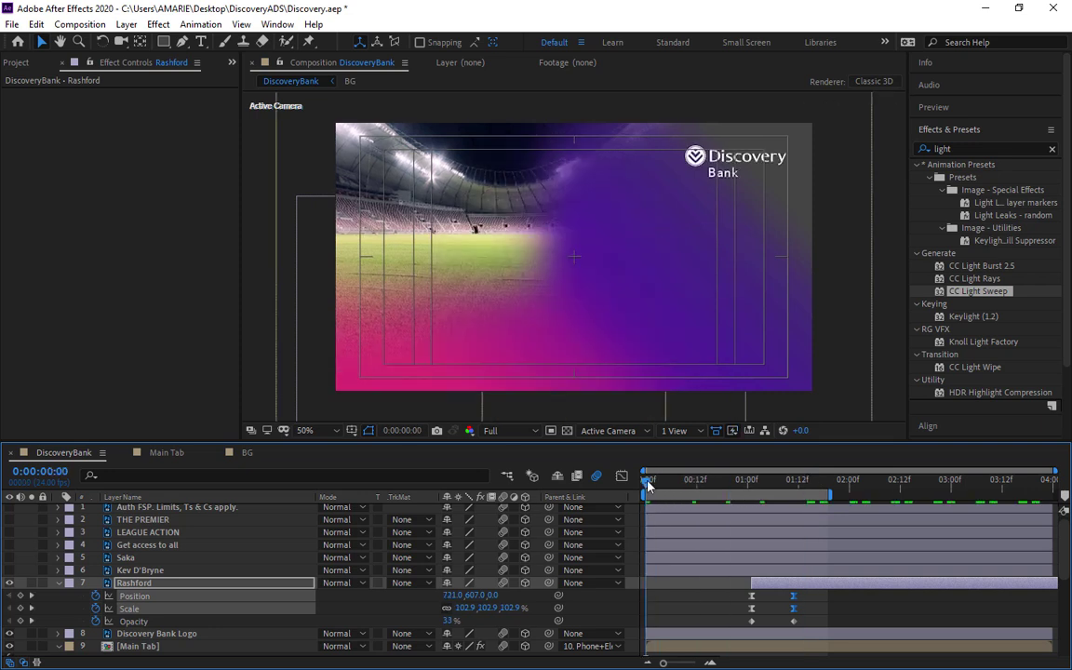
{"action": "left_click", "coordinate": [753, 498]}
{"action": "left_click_drag", "start_coordinate": [758, 499], "coordinate": [794, 480]}
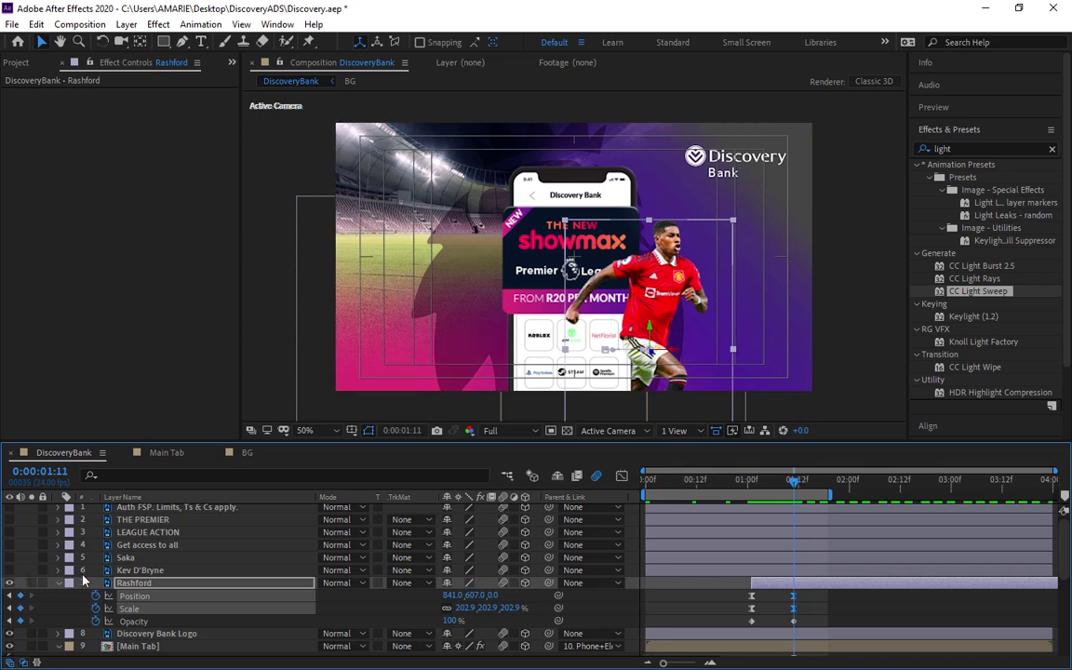
Make the Kev D'Bryne and Saka layers visible and shift both to start at 0:00:01:01
{"action": "left_click", "coordinate": [10, 571]}
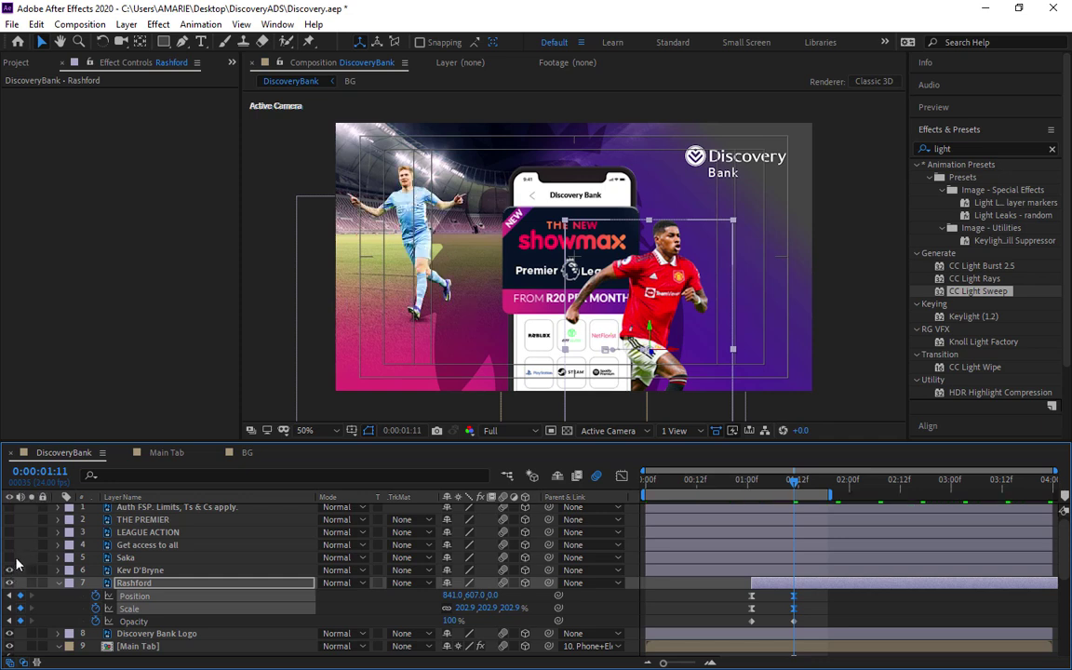
{"action": "left_click", "coordinate": [126, 557]}
{"action": "left_click", "coordinate": [10, 557]}
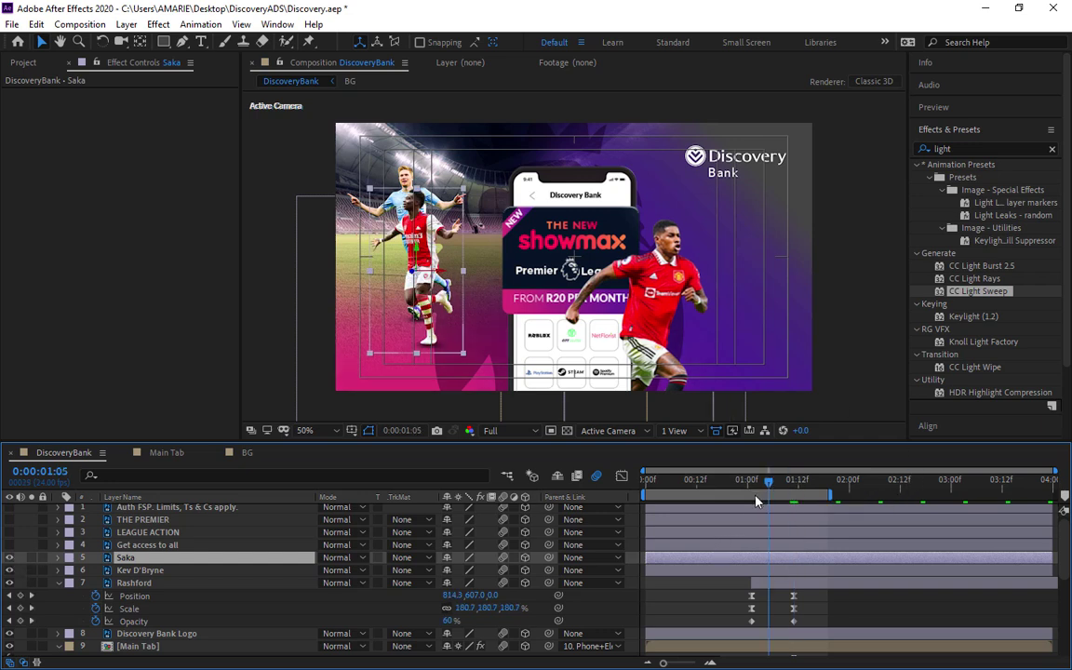
{"action": "left_click_drag", "start_coordinate": [795, 485], "coordinate": [756, 500]}
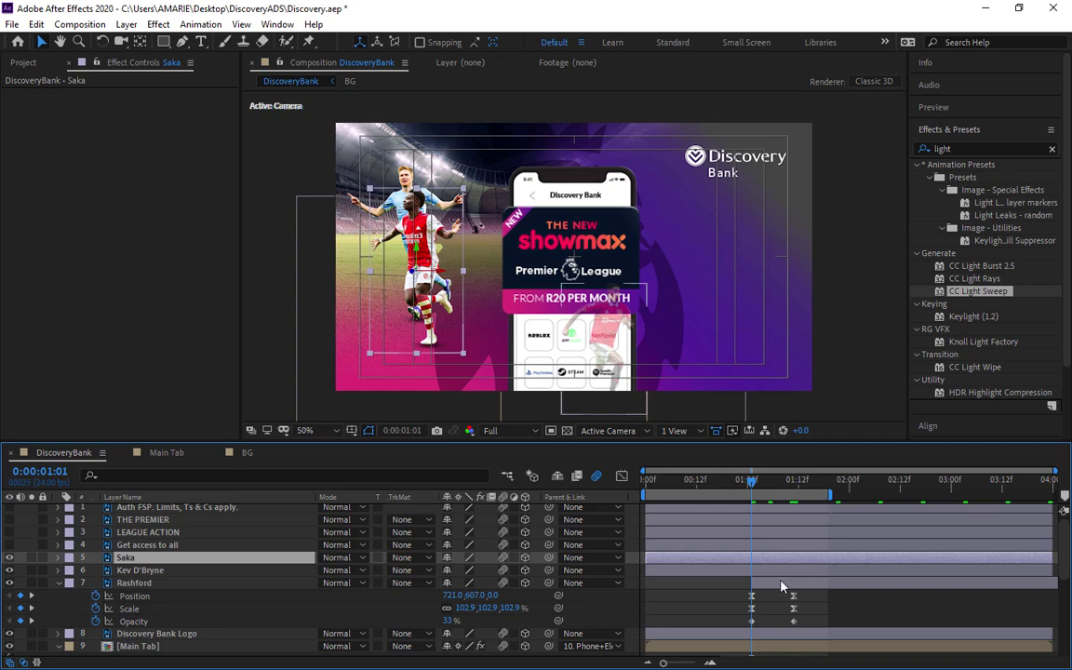
{"action": "left_click_drag", "start_coordinate": [772, 573], "coordinate": [870, 572]}
{"action": "left_click_drag", "start_coordinate": [796, 559], "coordinate": [899, 563]}
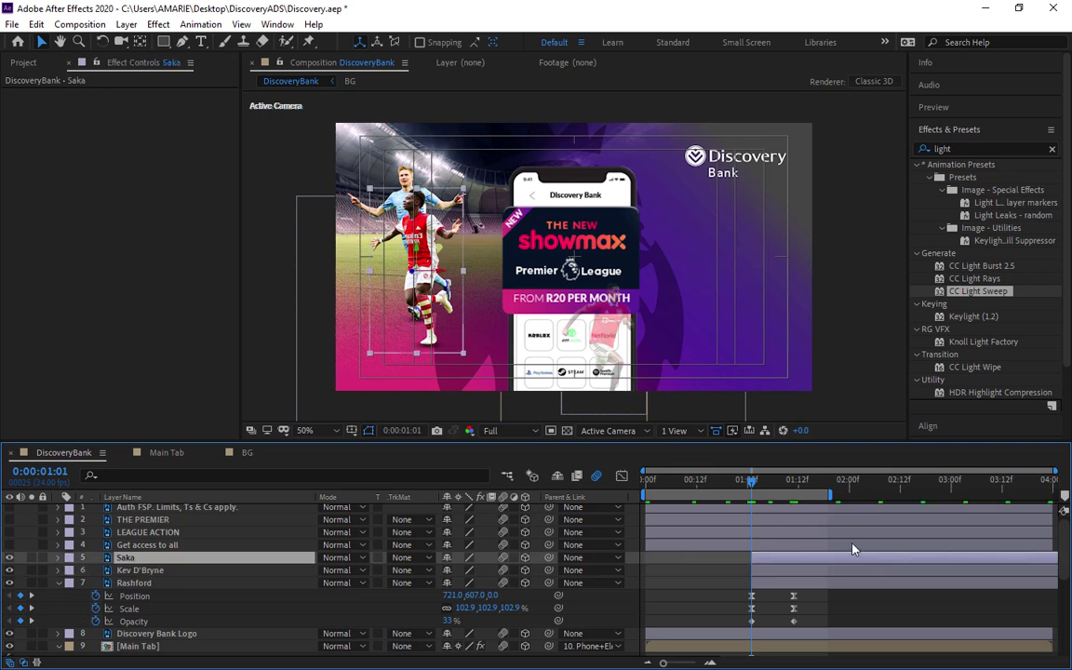
Add Position, Scale and Opacity keyframes to the Saka and Kev D'Bryne layers at 0:00:01:01
{"action": "left_click", "coordinate": [771, 571], "text": "shift"}
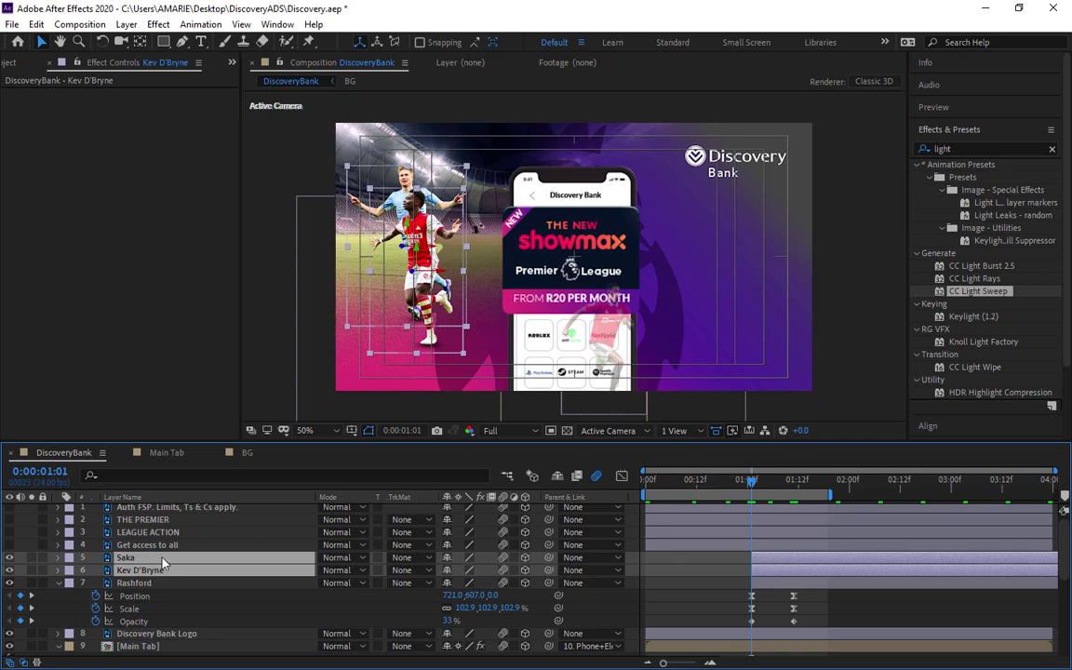
{"action": "key", "text": "p"}
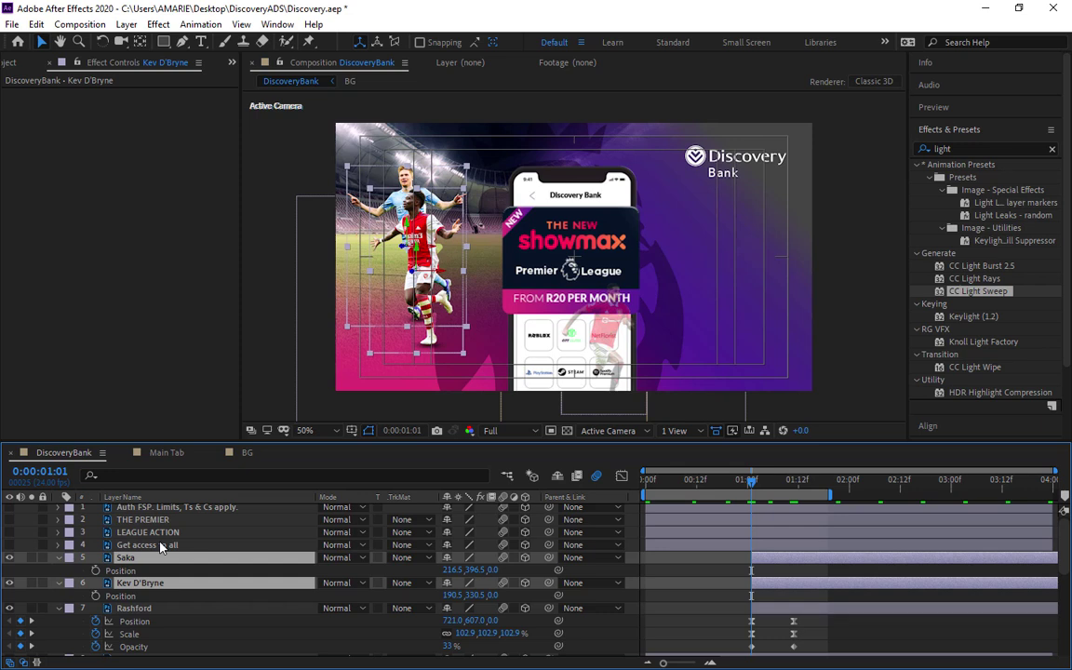
{"action": "key", "text": "shift+s"}
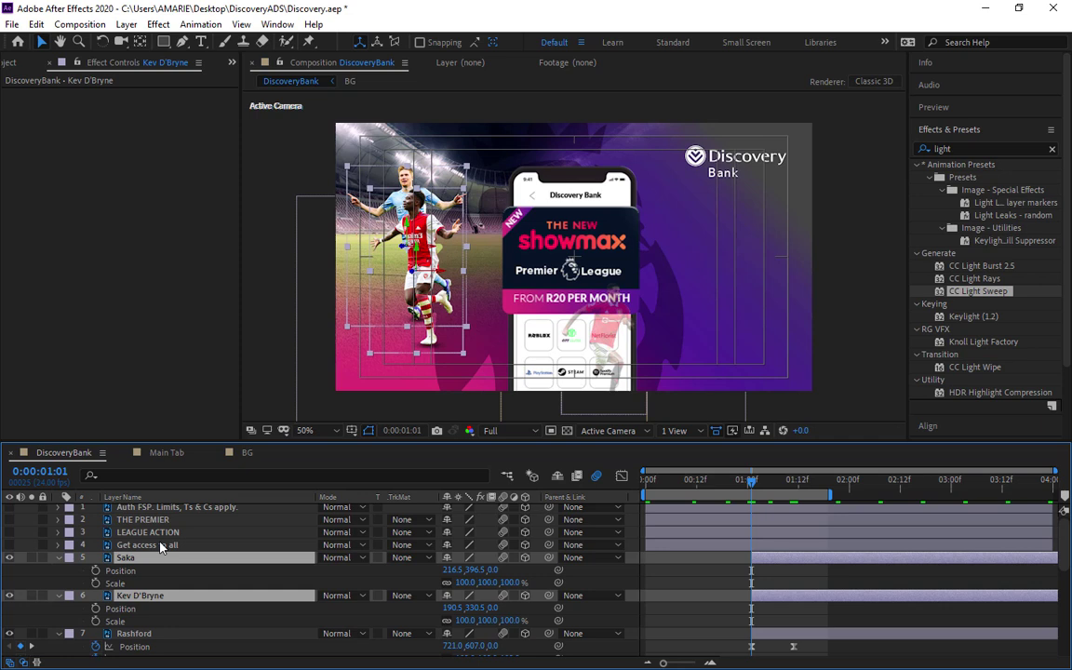
{"action": "key", "text": "shift+t"}
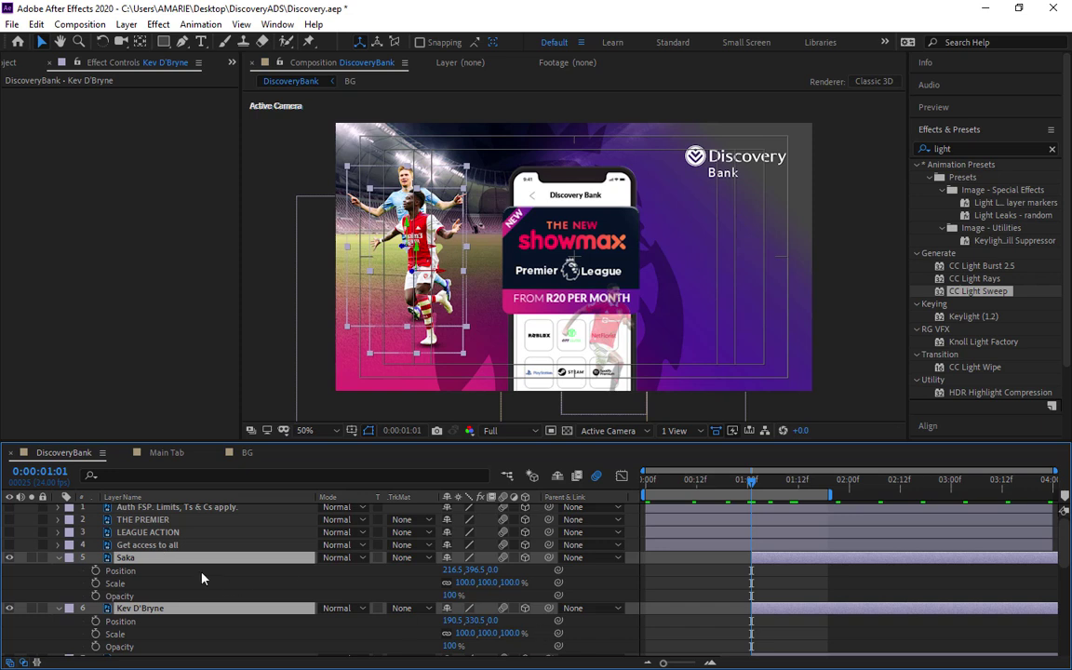
{"action": "left_click", "coordinate": [95, 570]}
{"action": "left_click", "coordinate": [95, 584]}
{"action": "left_click", "coordinate": [95, 596]}
{"action": "scroll", "coordinate": [903, 607], "scroll_direction": "down", "scroll_amount": 2}
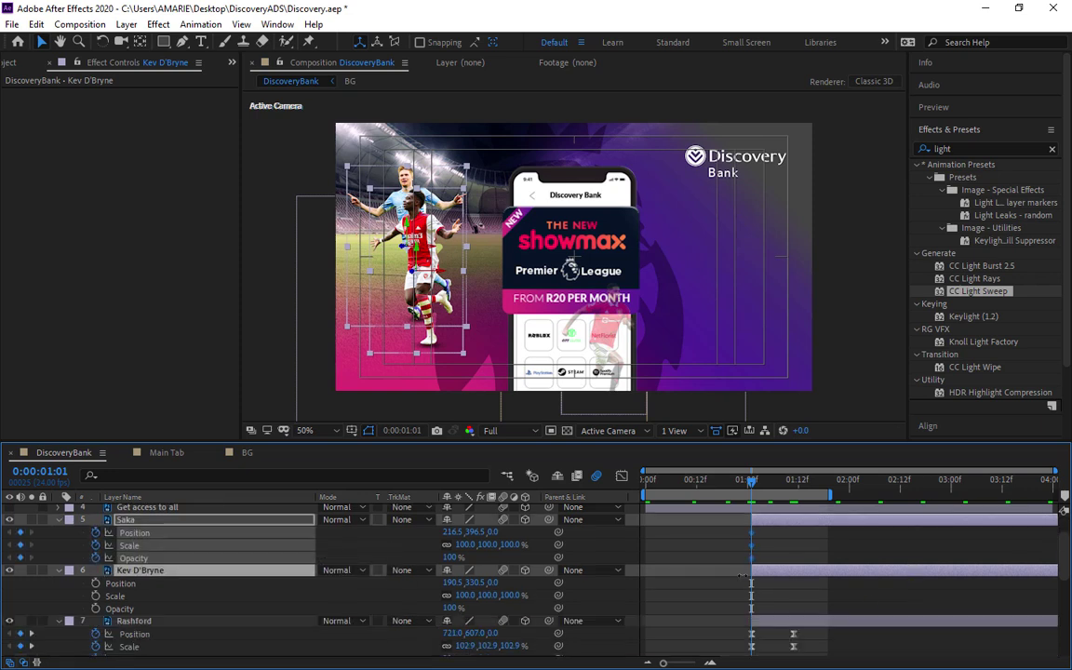
{"action": "left_click", "coordinate": [95, 583]}
{"action": "left_click", "coordinate": [95, 596]}
{"action": "left_click", "coordinate": [95, 608]}
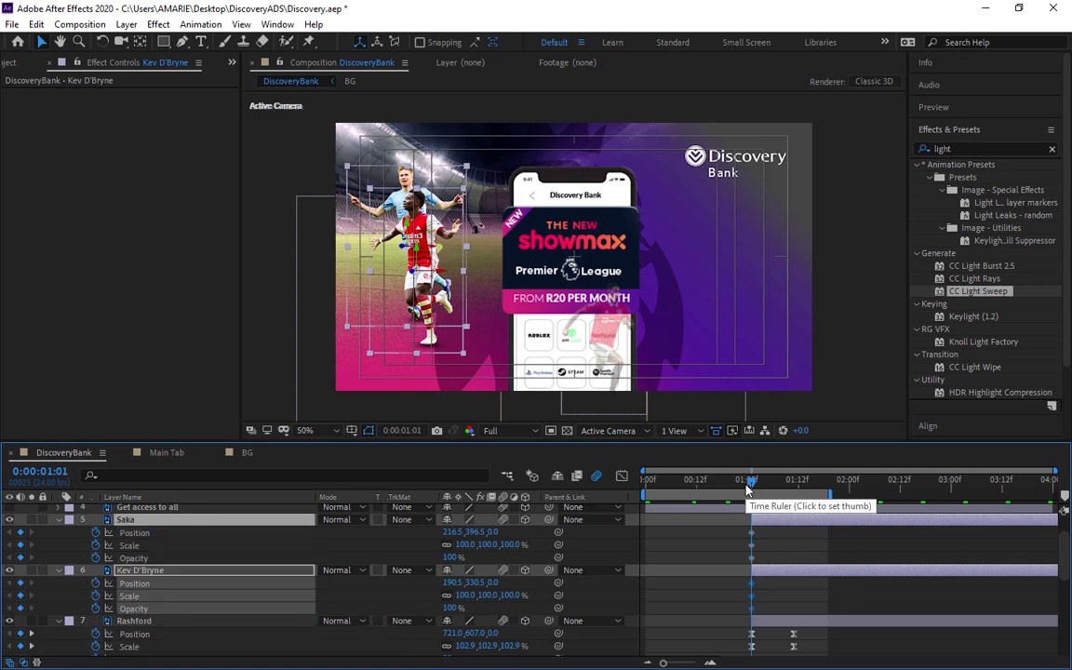
Move all the Saka and Kev D'Bryne keyframes to 0:00:01:11 and return to 0:00:01:01
{"action": "left_click", "coordinate": [793, 481]}
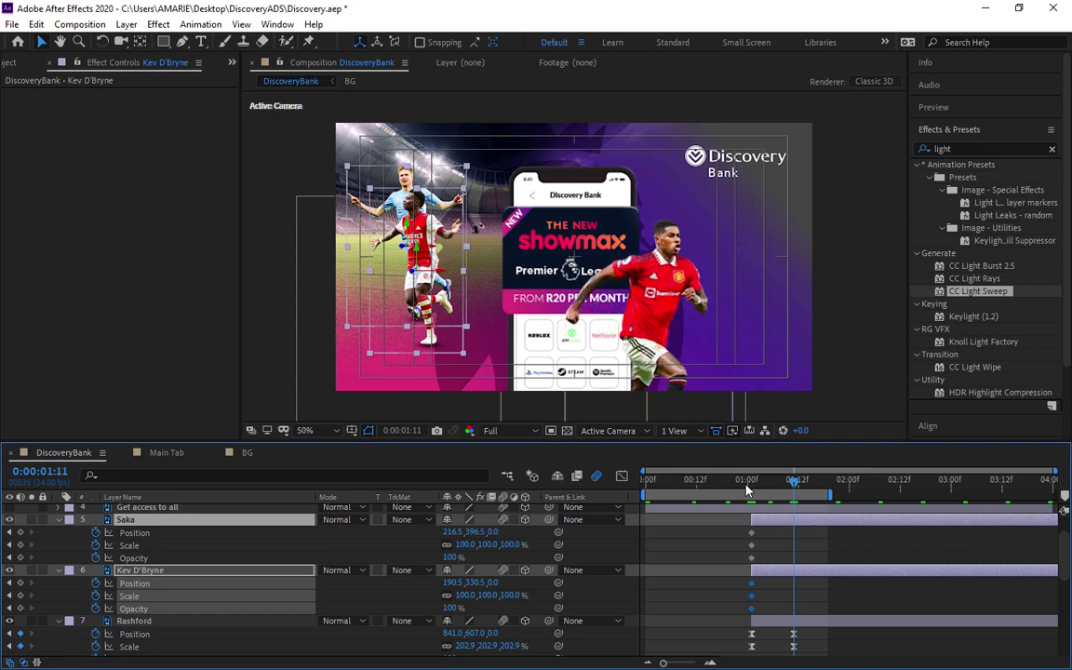
{"action": "left_click_drag", "start_coordinate": [741, 525], "coordinate": [798, 615]}
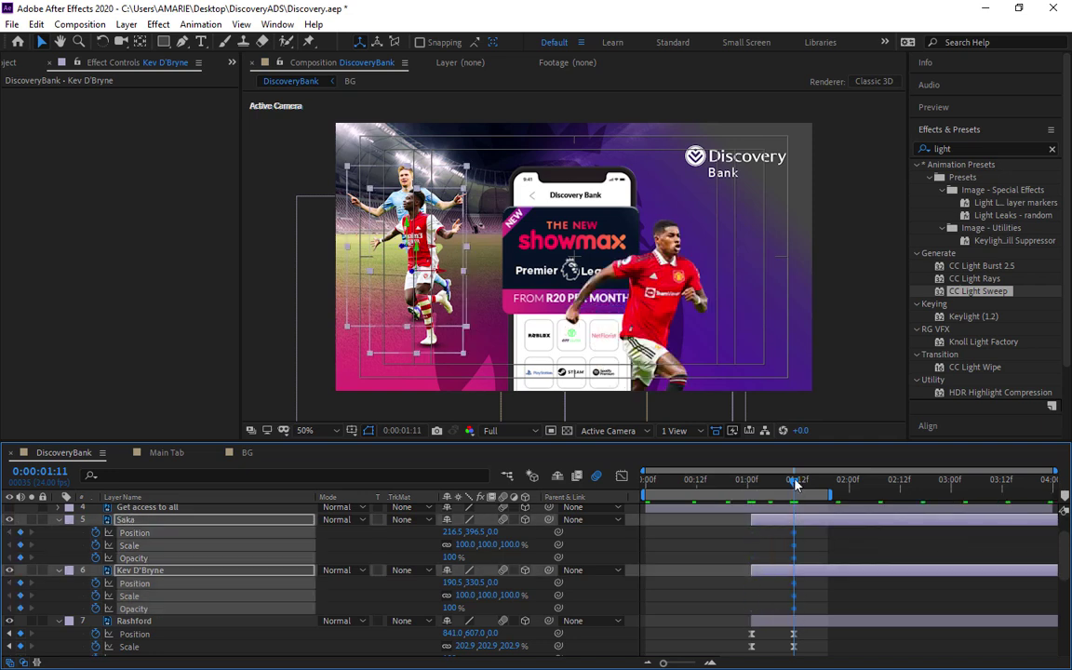
{"action": "key", "text": "shift+Page_Up"}
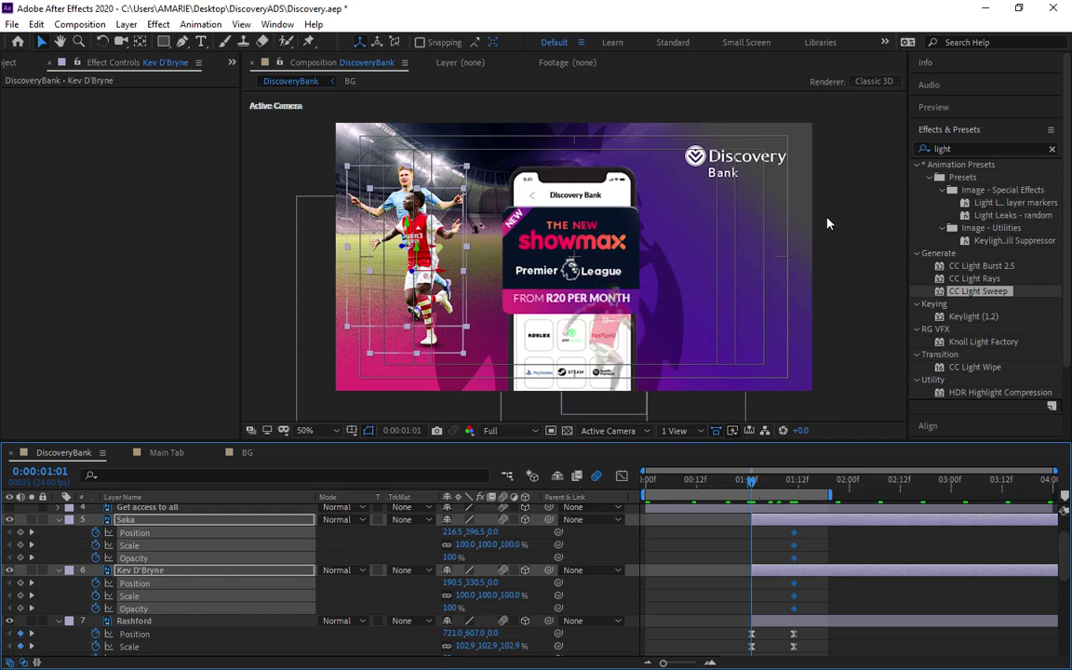
Set the Rashford layer's opacity to 0% at its first keyframe, 0:00:01:01
{"action": "left_click", "coordinate": [413, 240]}
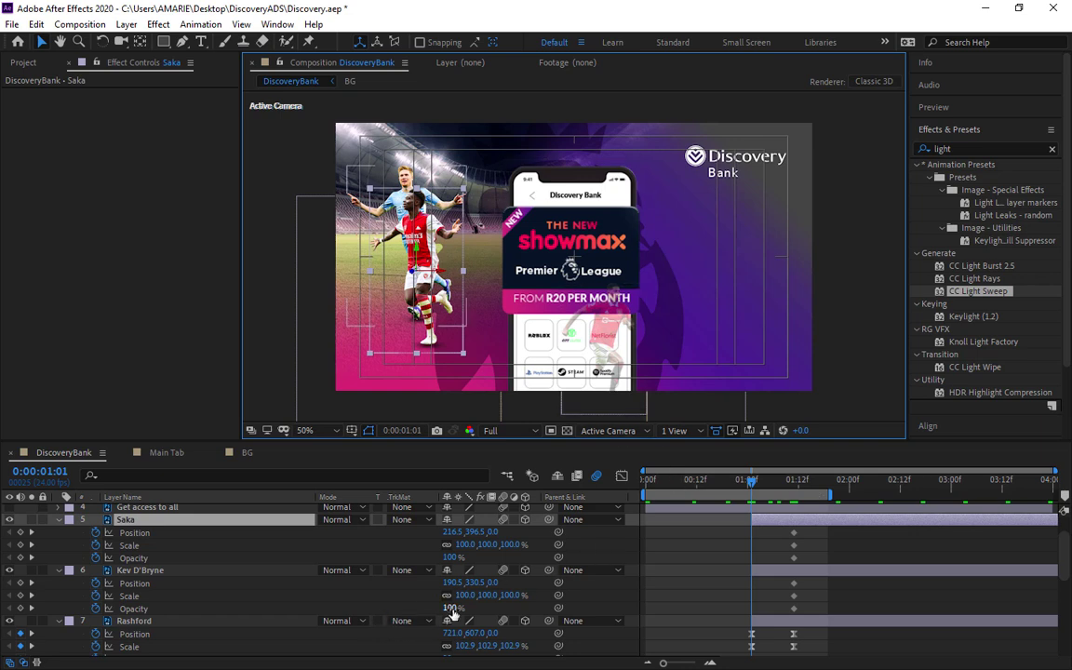
{"action": "scroll", "coordinate": [777, 606], "scroll_direction": "down", "scroll_amount": 1}
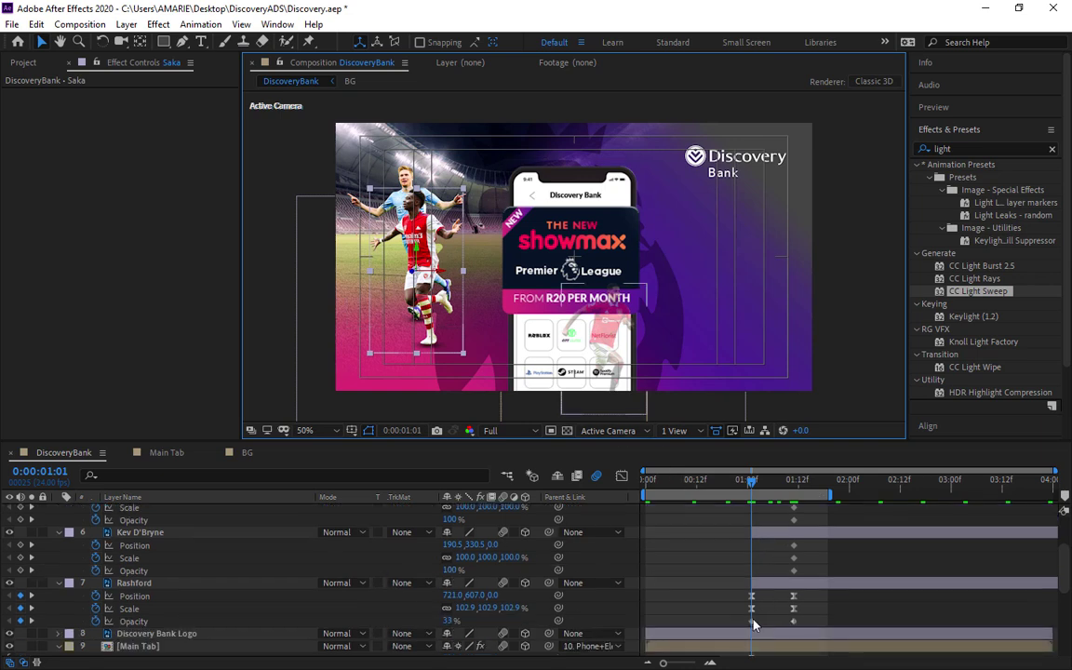
{"action": "left_click", "coordinate": [752, 621]}
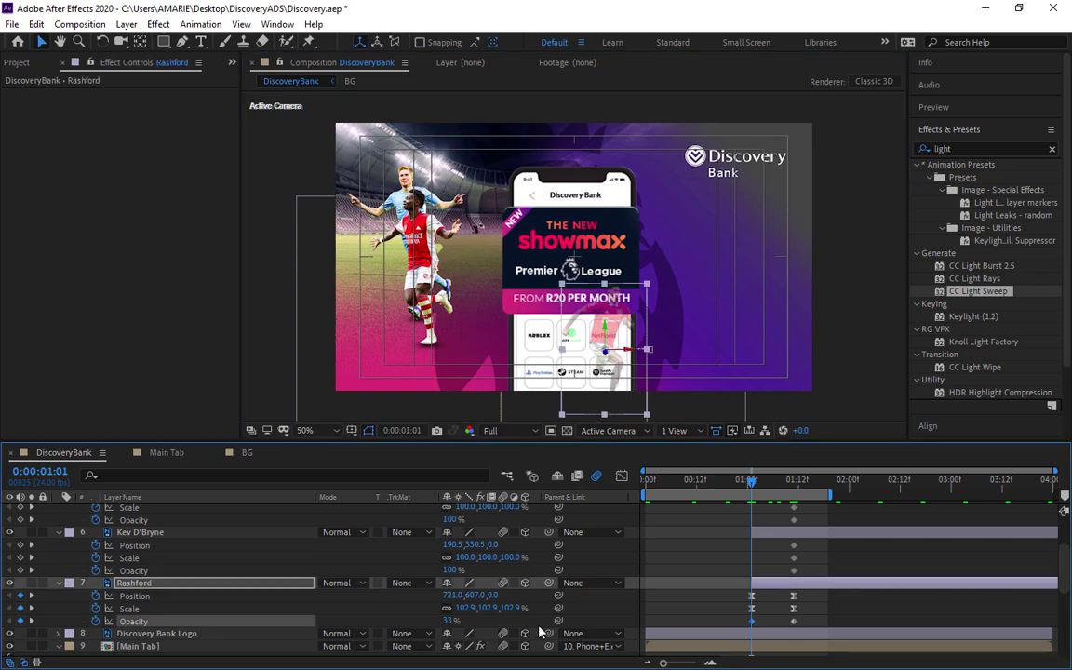
{"action": "left_click_drag", "start_coordinate": [451, 625], "coordinate": [416, 631]}
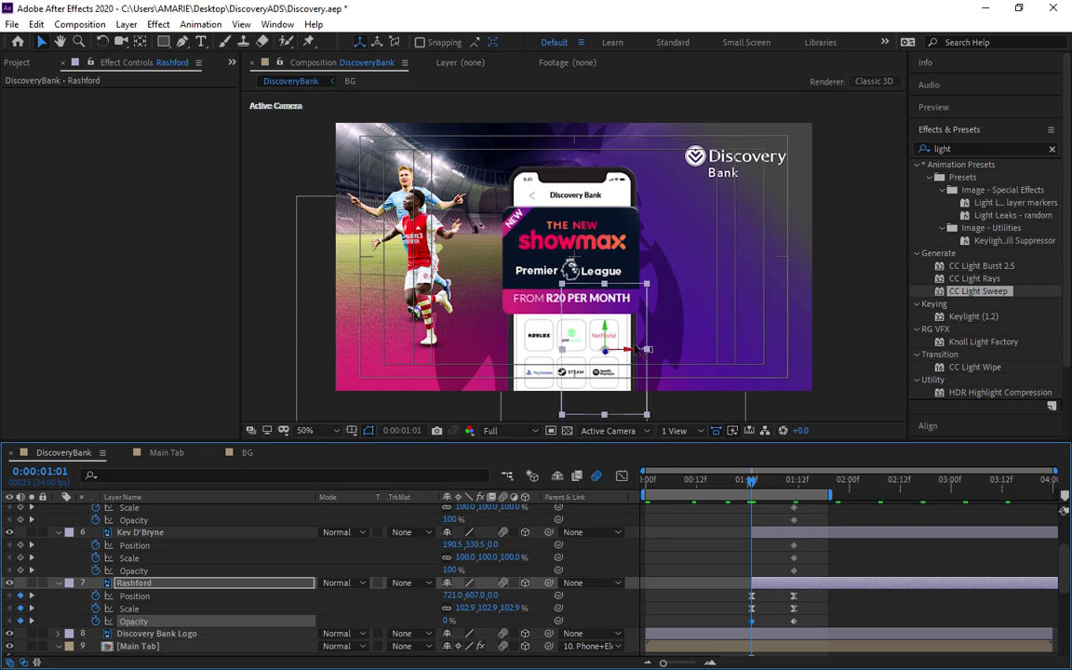
{"action": "mouse_move", "coordinate": [752, 486]}
{"action": "left_mouse_down"}
{"action": "mouse_move", "coordinate": [800, 486]}
{"action": "mouse_move", "coordinate": [750, 487]}
{"action": "left_mouse_up"}
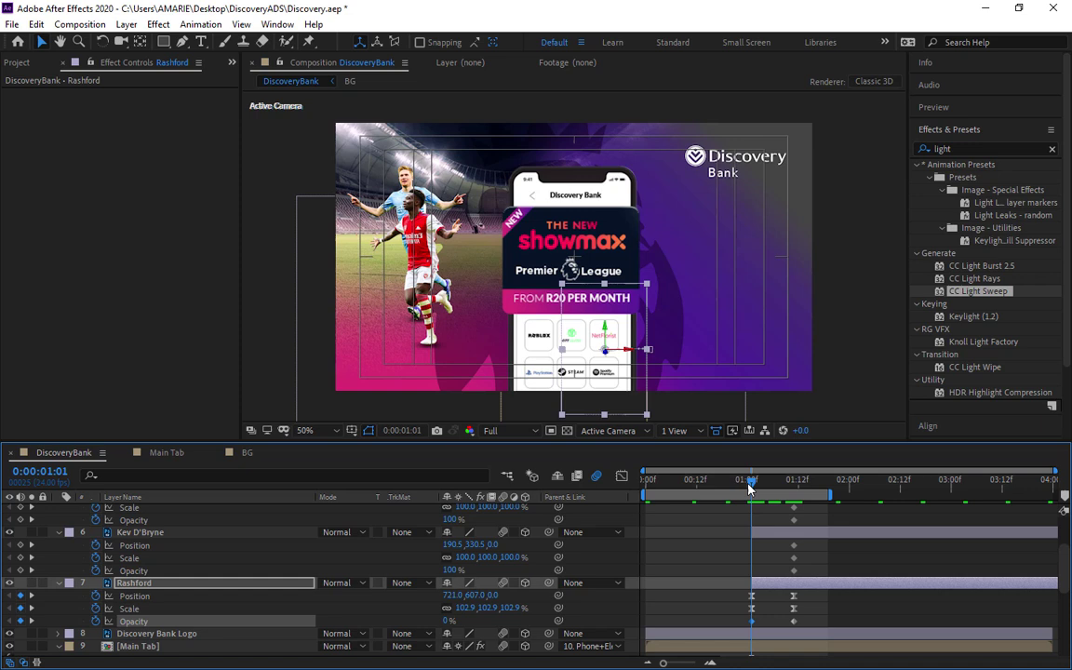
{"action": "left_click", "coordinate": [149, 572]}
{"action": "left_click", "coordinate": [450, 570]}
{"action": "type", "text": "0"}
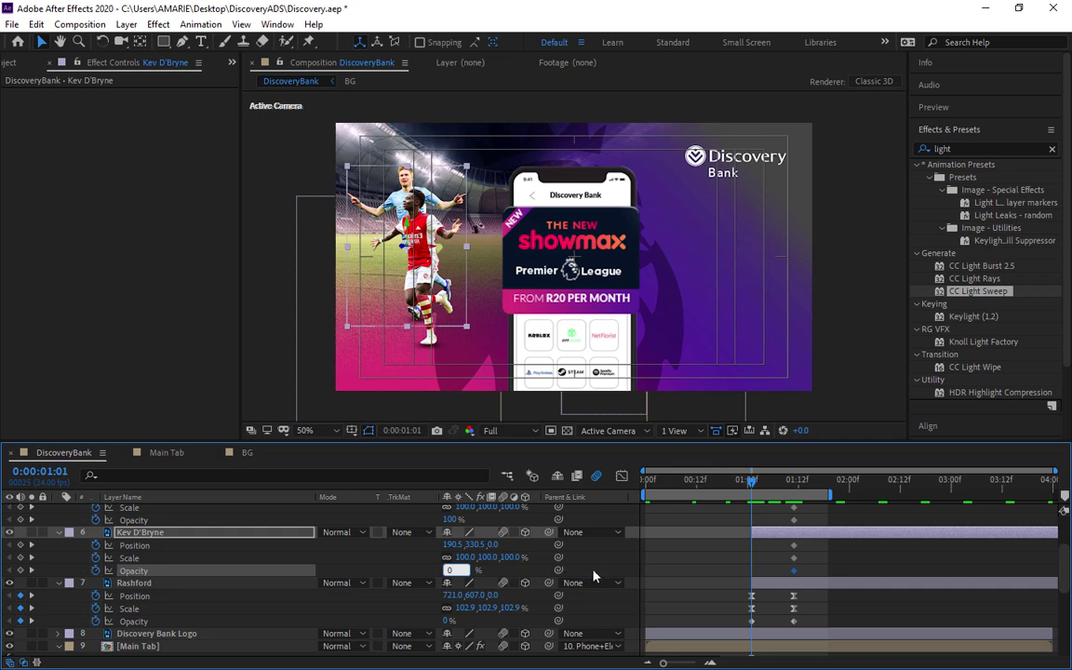
{"action": "left_click", "coordinate": [681, 532]}
{"action": "mouse_move", "coordinate": [755, 485]}
{"action": "left_mouse_down"}
{"action": "mouse_move", "coordinate": [775, 485]}
{"action": "mouse_move", "coordinate": [756, 487]}
{"action": "left_mouse_up"}
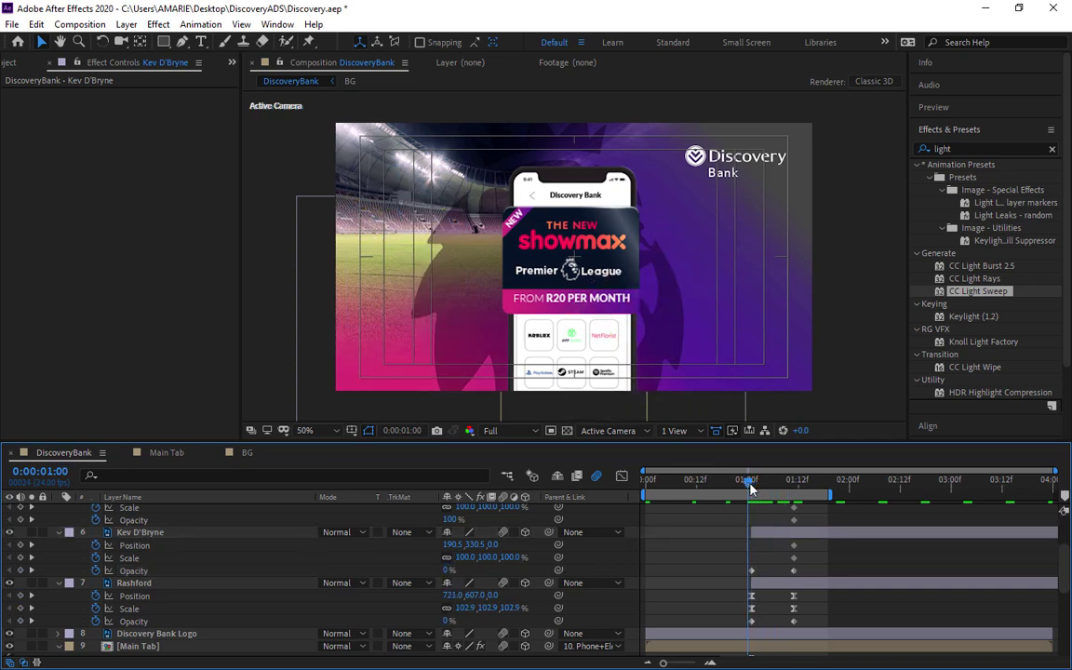
{"action": "left_click", "coordinate": [215, 533]}
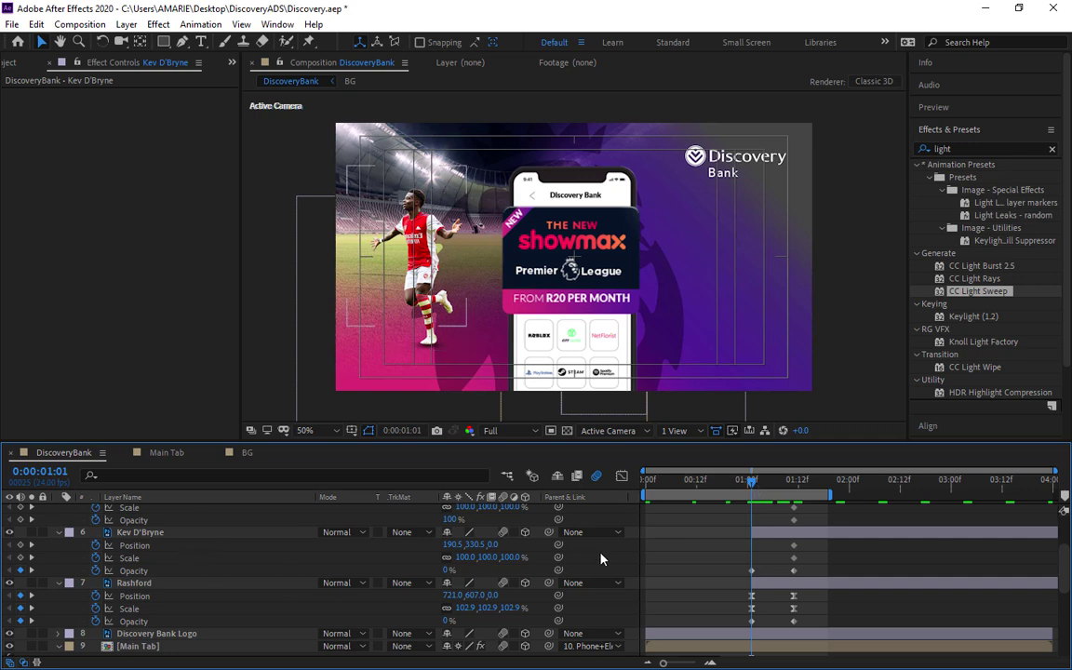
{"action": "left_click", "coordinate": [708, 583]}
{"action": "mouse_move", "coordinate": [752, 488]}
{"action": "left_mouse_down"}
{"action": "mouse_move", "coordinate": [773, 486]}
{"action": "mouse_move", "coordinate": [745, 486]}
{"action": "mouse_move", "coordinate": [758, 491]}
{"action": "left_mouse_up"}
{"action": "left_click", "coordinate": [438, 570]}
{"action": "left_click_drag", "start_coordinate": [437, 569], "coordinate": [427, 512]}
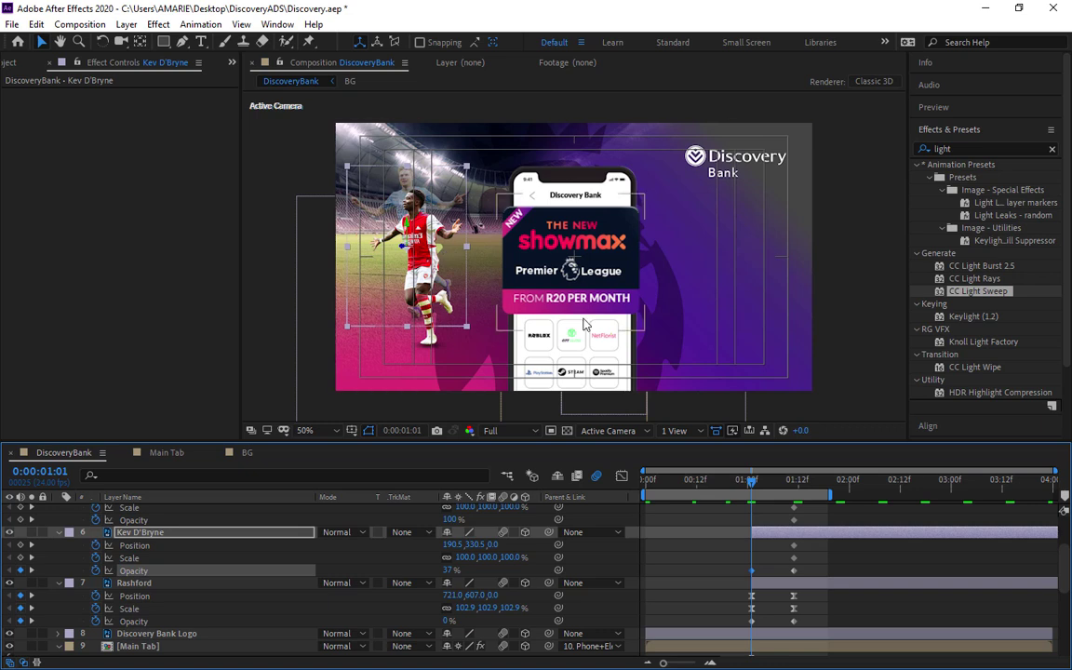
{"action": "key", "text": "space"}
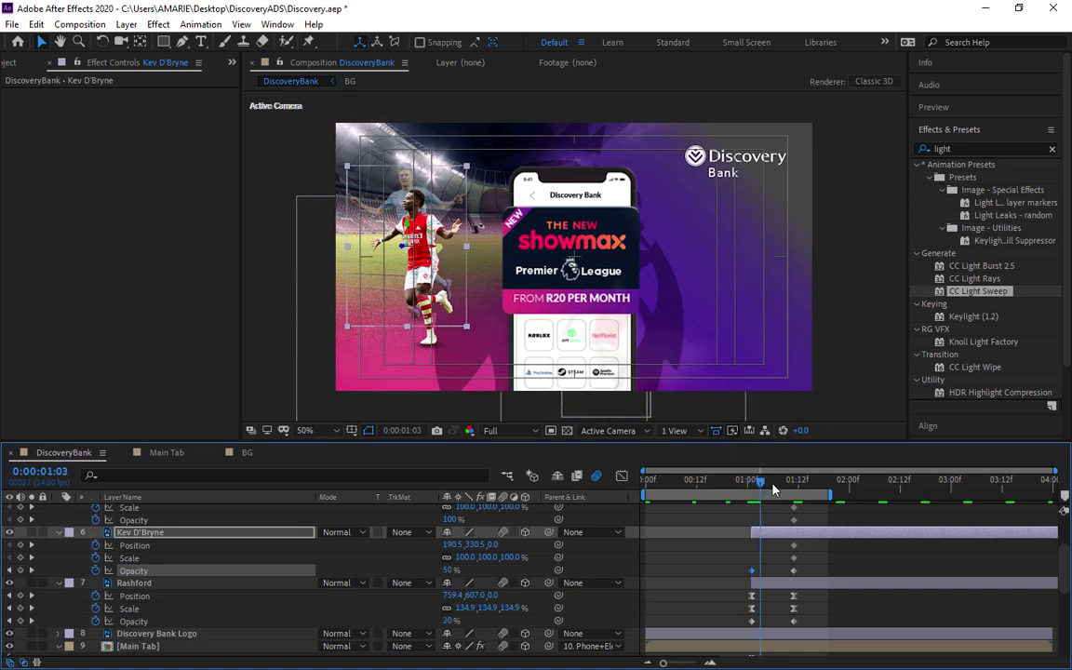
Preview the fade, and shift the Kev D'Bryne layer's starting position at 0:00:01:01 toward the phone, to 450.5, 330.5
{"action": "key", "text": "space"}
{"action": "mouse_move", "coordinate": [738, 487]}
{"action": "left_mouse_down"}
{"action": "mouse_move", "coordinate": [791, 486]}
{"action": "mouse_move", "coordinate": [752, 487]}
{"action": "left_mouse_up"}
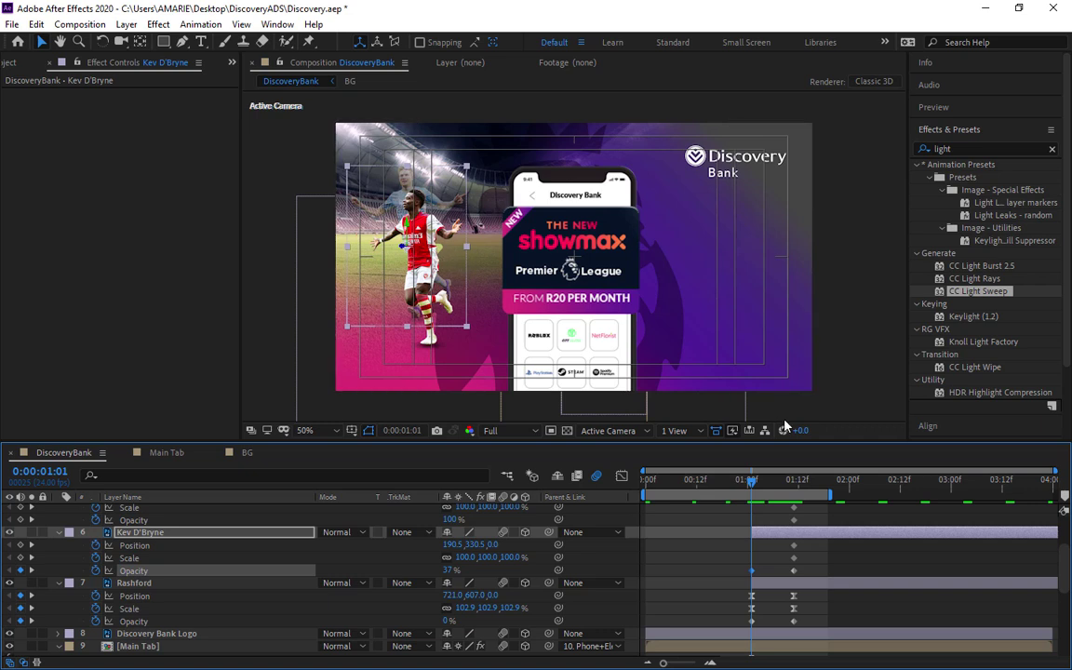
{"action": "left_click", "coordinate": [794, 488]}
{"action": "left_click_drag", "start_coordinate": [798, 498], "coordinate": [762, 498]}
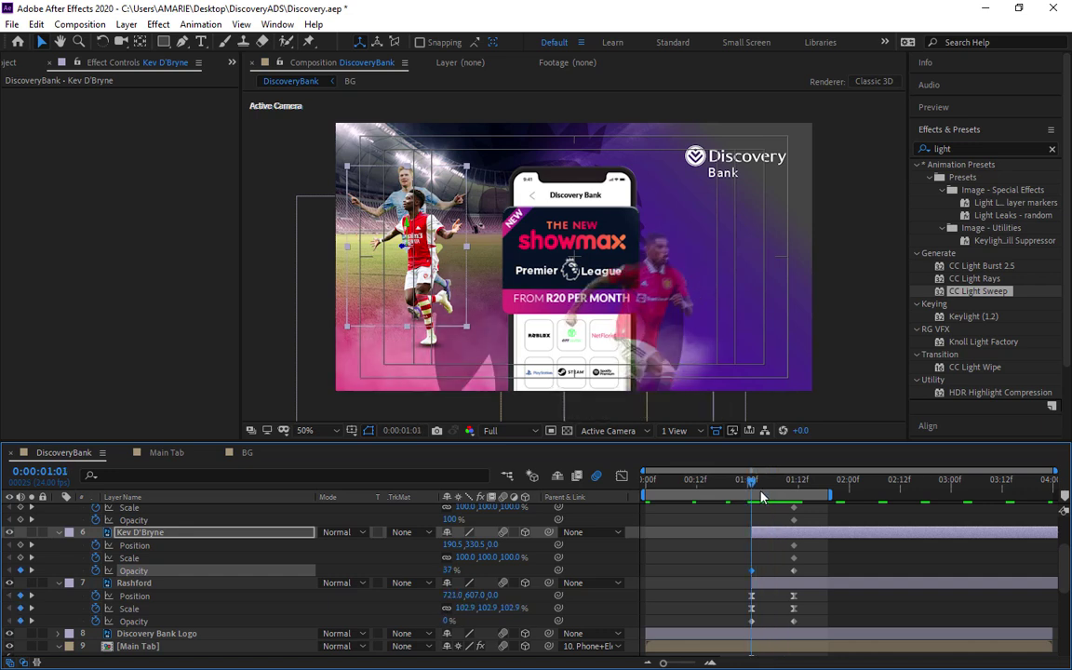
{"action": "left_click", "coordinate": [161, 548]}
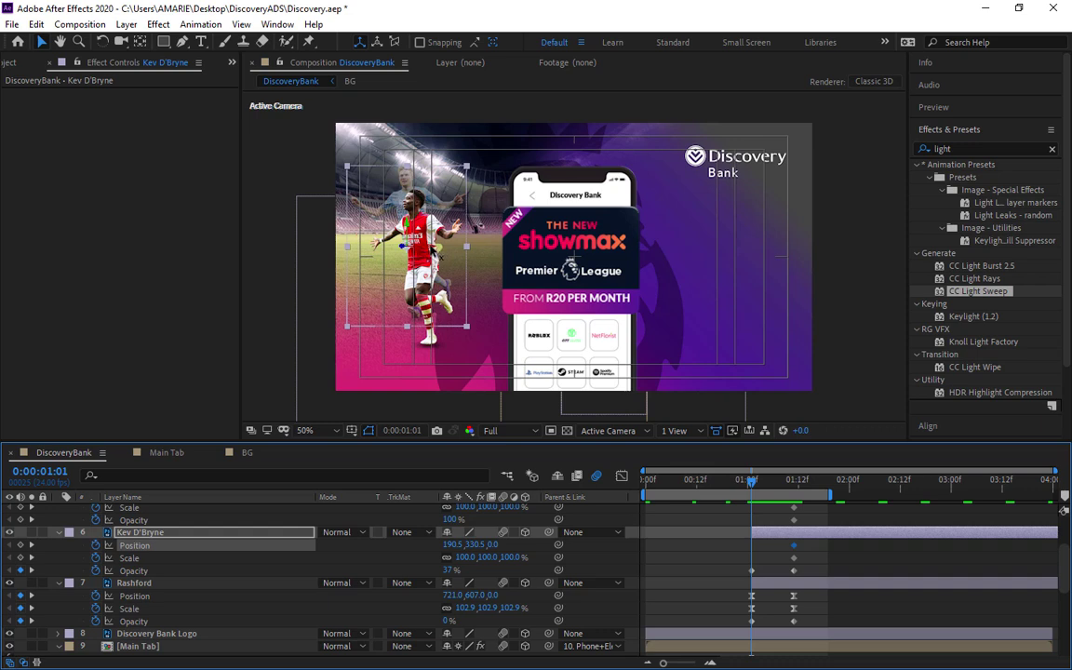
{"action": "left_click_drag", "start_coordinate": [445, 257], "coordinate": [502, 246]}
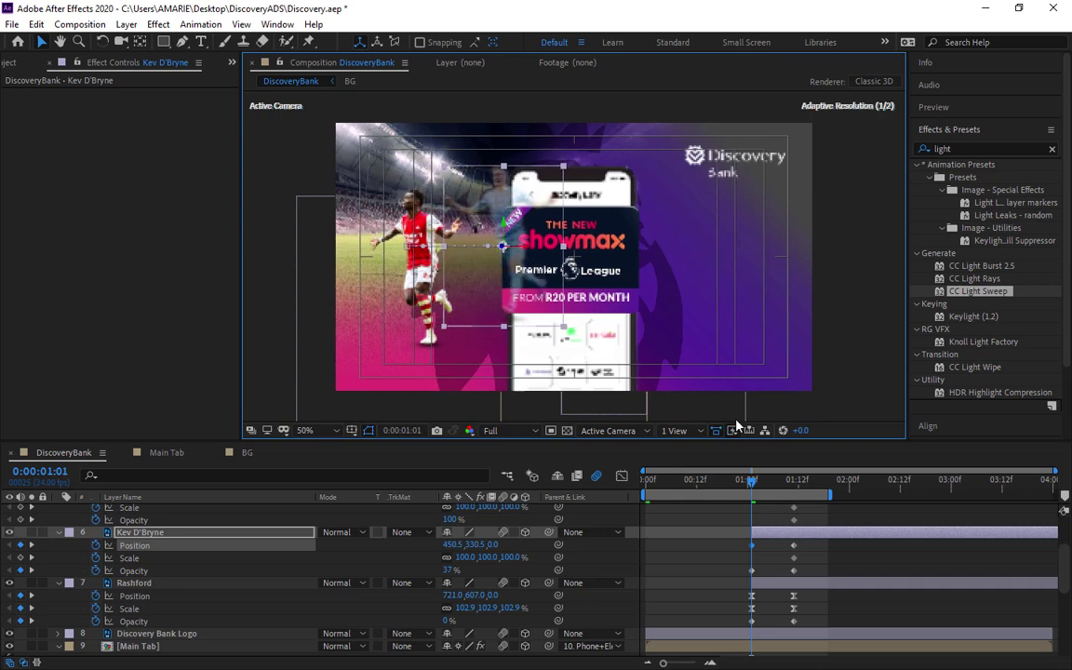
Scale the Kev D'Bryne layer up to about 130.6% at its 0:00:01:11 keyframe
{"action": "left_click_drag", "start_coordinate": [754, 482], "coordinate": [796, 482]}
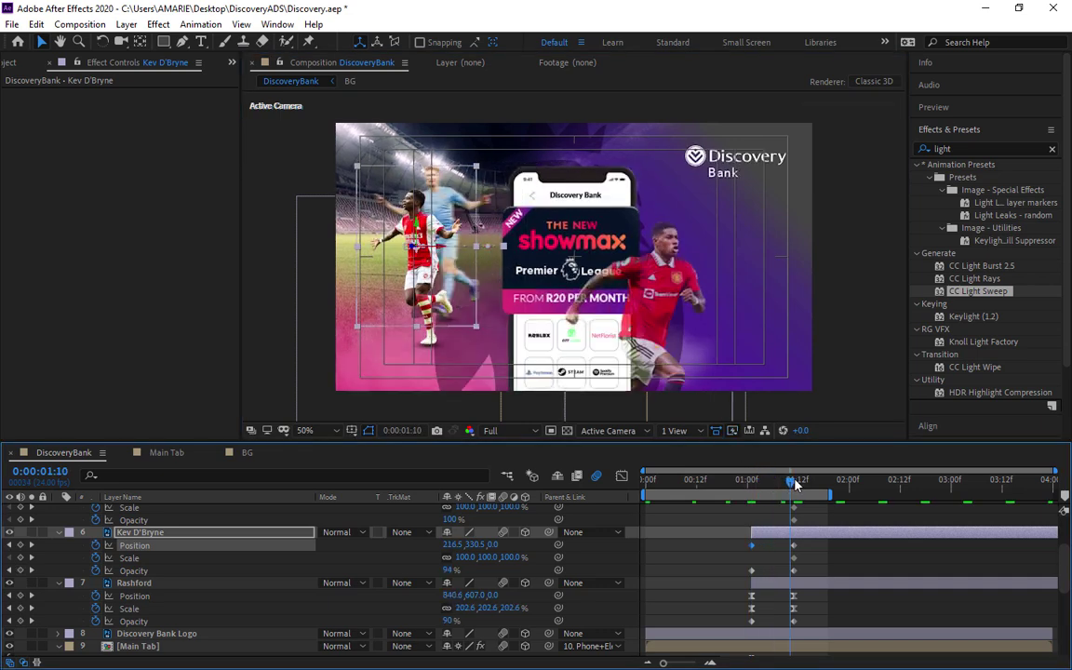
{"action": "mouse_move", "coordinate": [796, 484]}
{"action": "left_mouse_down"}
{"action": "mouse_move", "coordinate": [754, 487]}
{"action": "mouse_move", "coordinate": [793, 494]}
{"action": "left_mouse_up"}
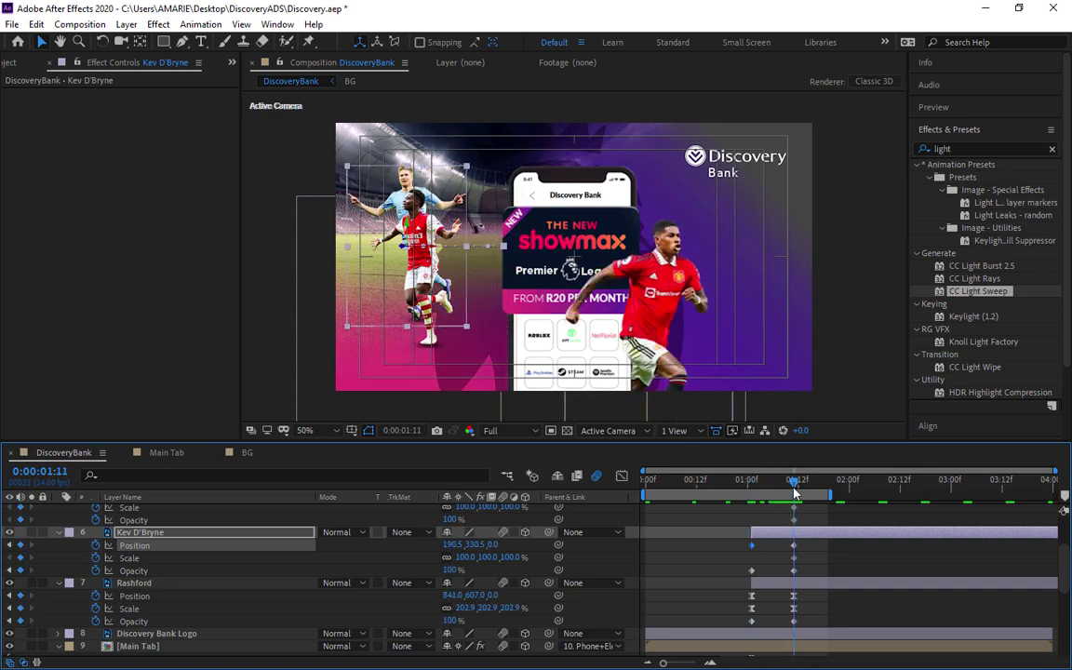
{"action": "left_click", "coordinate": [795, 558]}
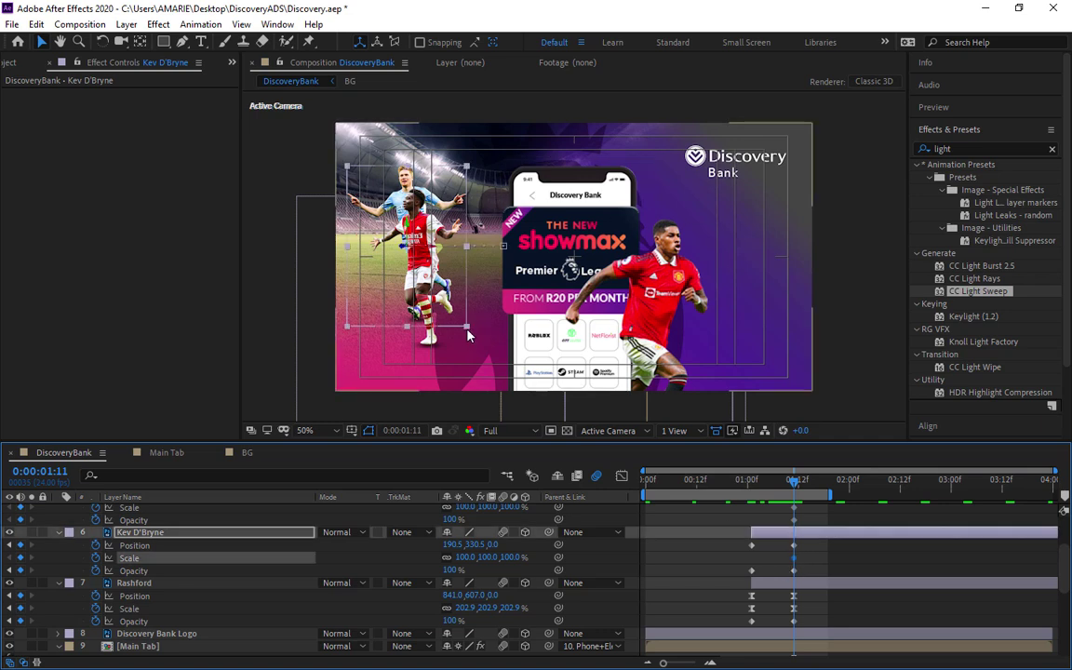
{"action": "left_click_drag", "start_coordinate": [468, 336], "coordinate": [500, 359]}
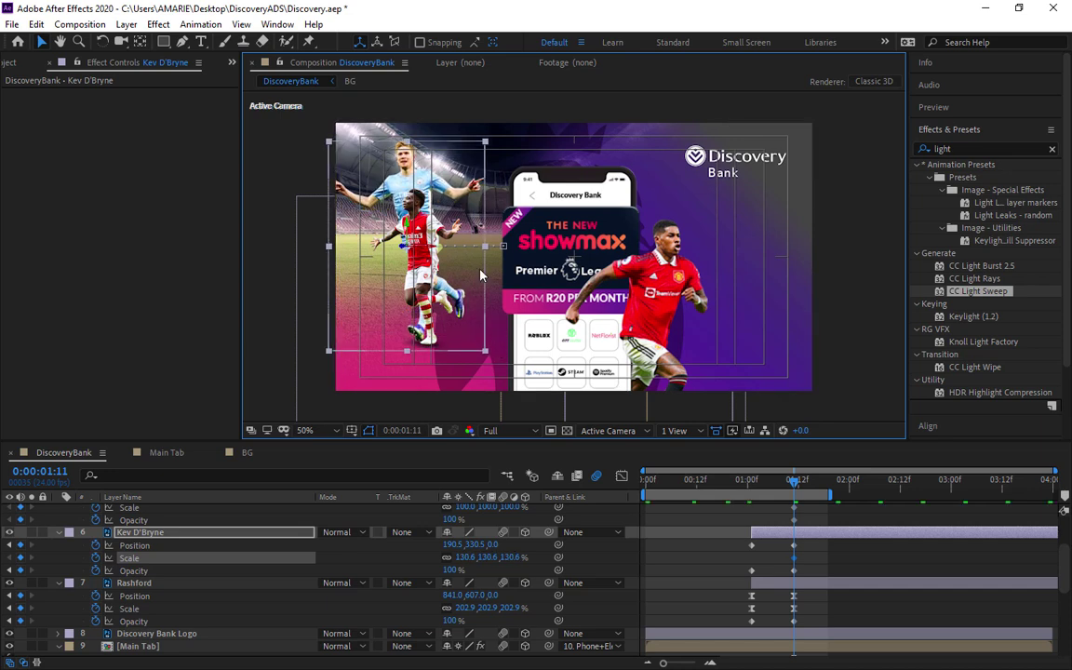
Set the Kev D'Bryne layer's starting scale to about 101.6% at 0:00:01:01 and scrub through the move
{"action": "left_click", "coordinate": [794, 494]}
{"action": "left_click_drag", "start_coordinate": [794, 493], "coordinate": [750, 500]}
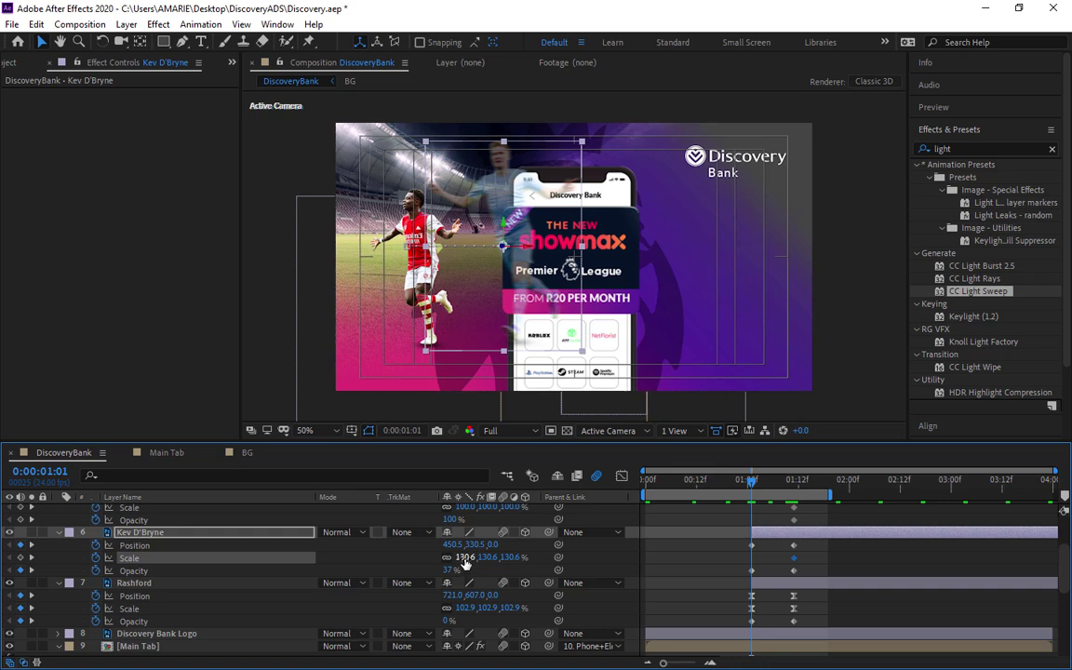
{"action": "left_click_drag", "start_coordinate": [472, 556], "coordinate": [444, 556]}
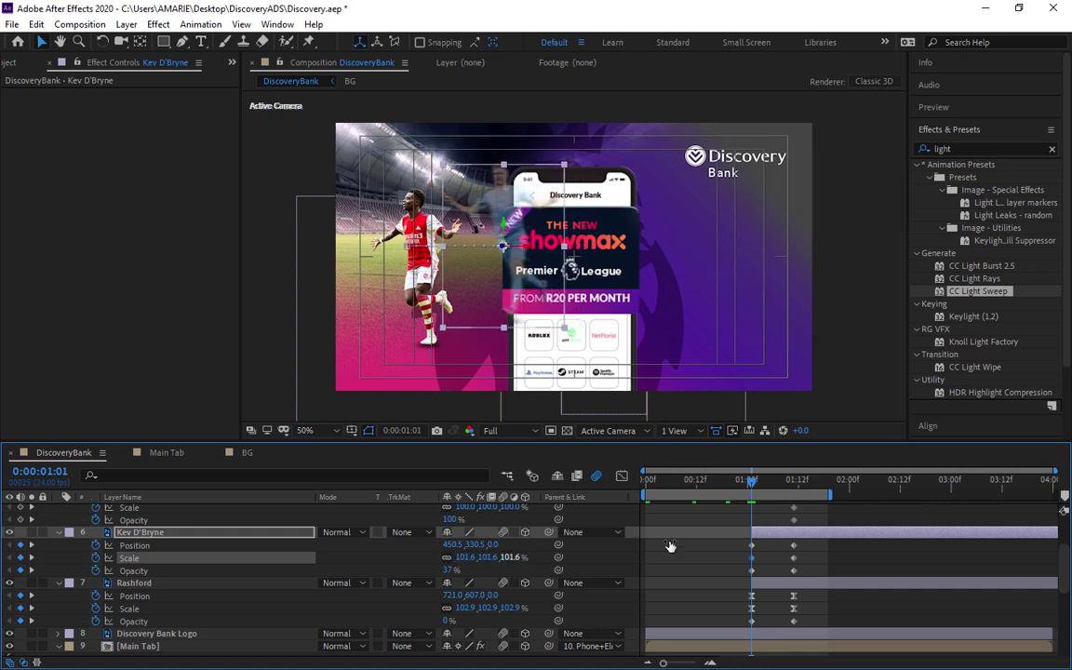
{"action": "mouse_move", "coordinate": [754, 486]}
{"action": "left_mouse_down"}
{"action": "mouse_move", "coordinate": [825, 503]}
{"action": "mouse_move", "coordinate": [753, 506]}
{"action": "left_mouse_up"}
Scale the Saka layer up to about 133.4% at its 0:00:01:11 keyframe
{"action": "scroll", "coordinate": [754, 521], "scroll_direction": "up", "scroll_amount": 4}
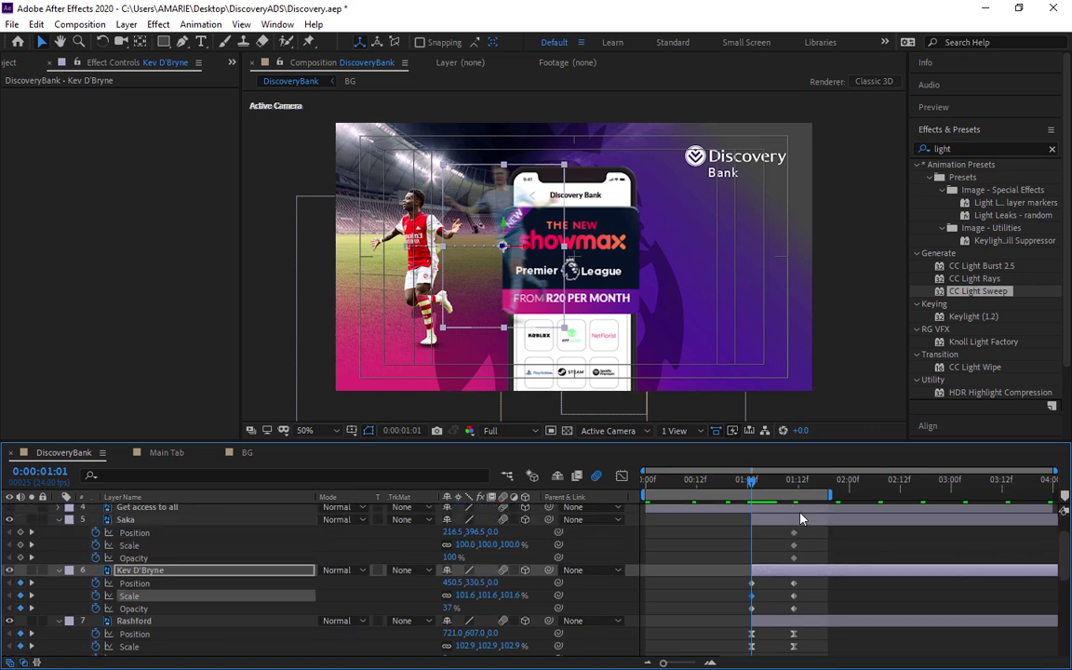
{"action": "left_click", "coordinate": [416, 233]}
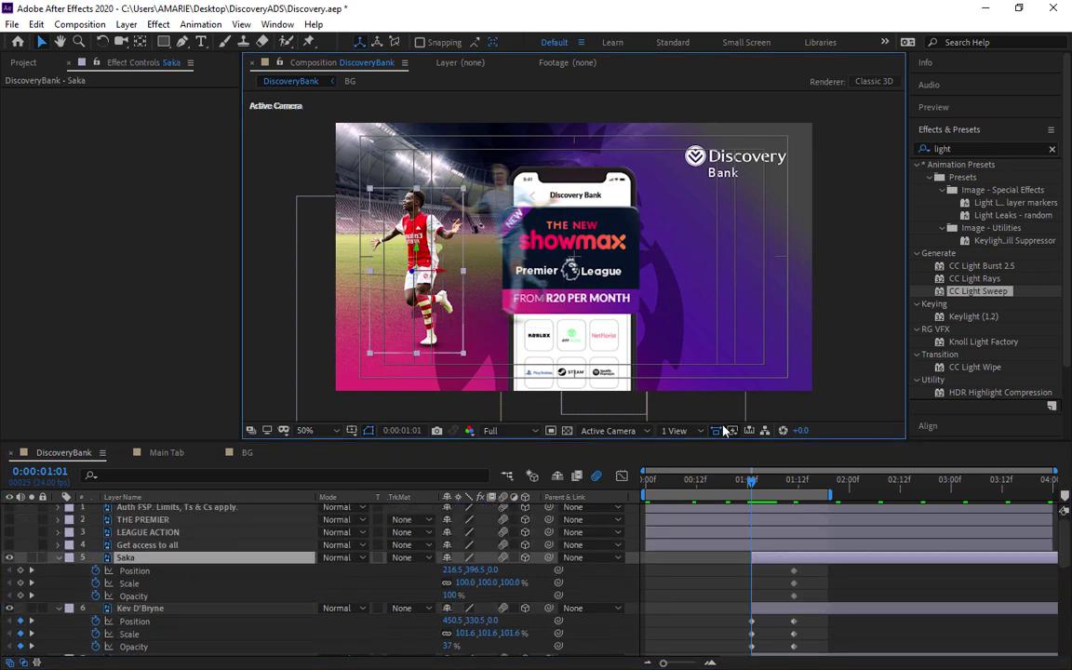
{"action": "left_click_drag", "start_coordinate": [752, 481], "coordinate": [793, 481]}
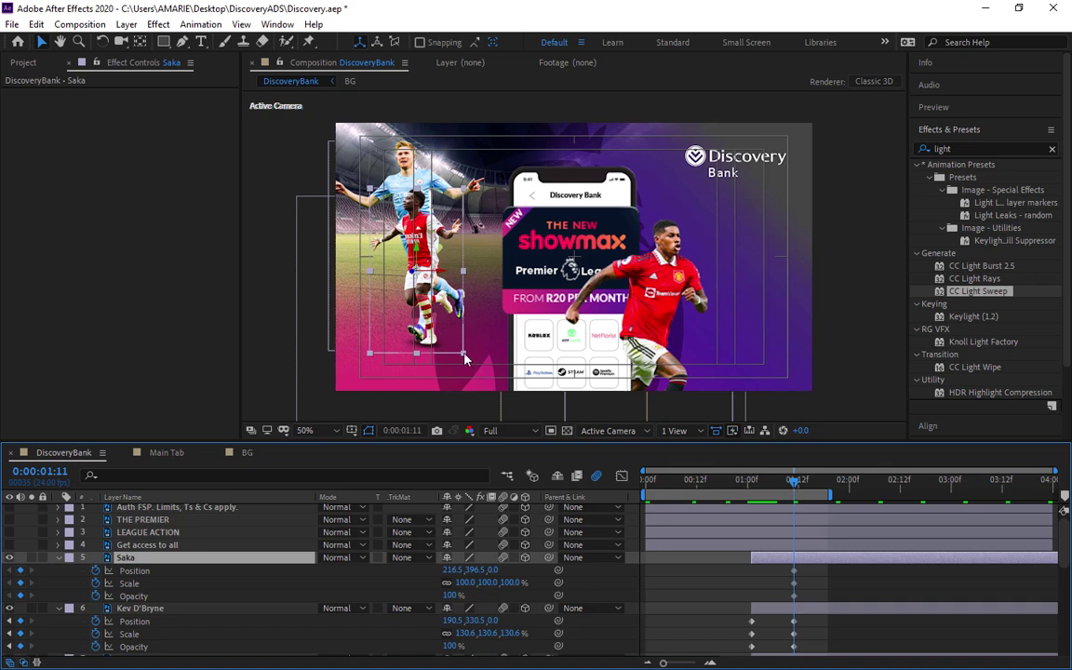
{"action": "left_click_drag", "start_coordinate": [465, 358], "coordinate": [503, 393]}
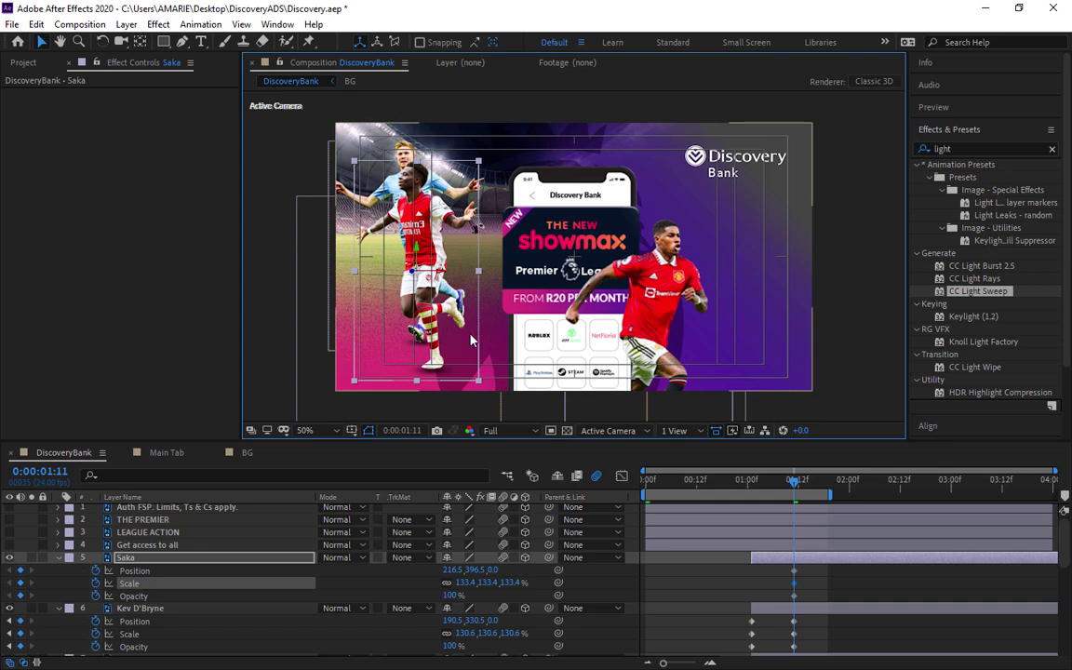
Set the Saka layer's starting opacity to 38% at 0:00:01:01
{"action": "left_click_drag", "start_coordinate": [795, 486], "coordinate": [751, 494]}
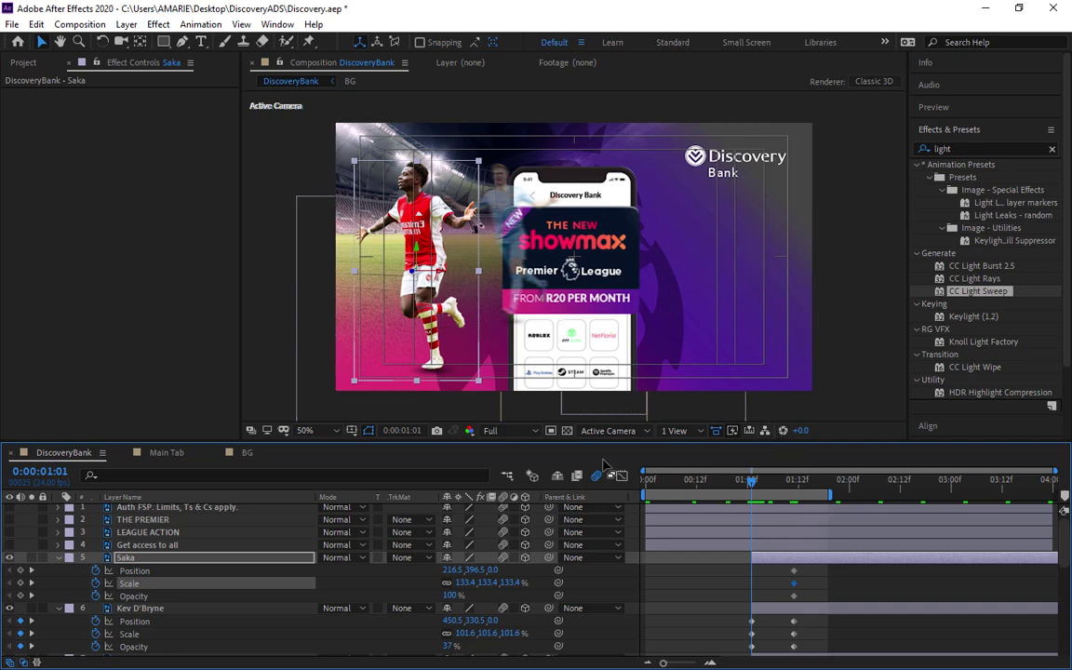
{"action": "left_click", "coordinate": [451, 595]}
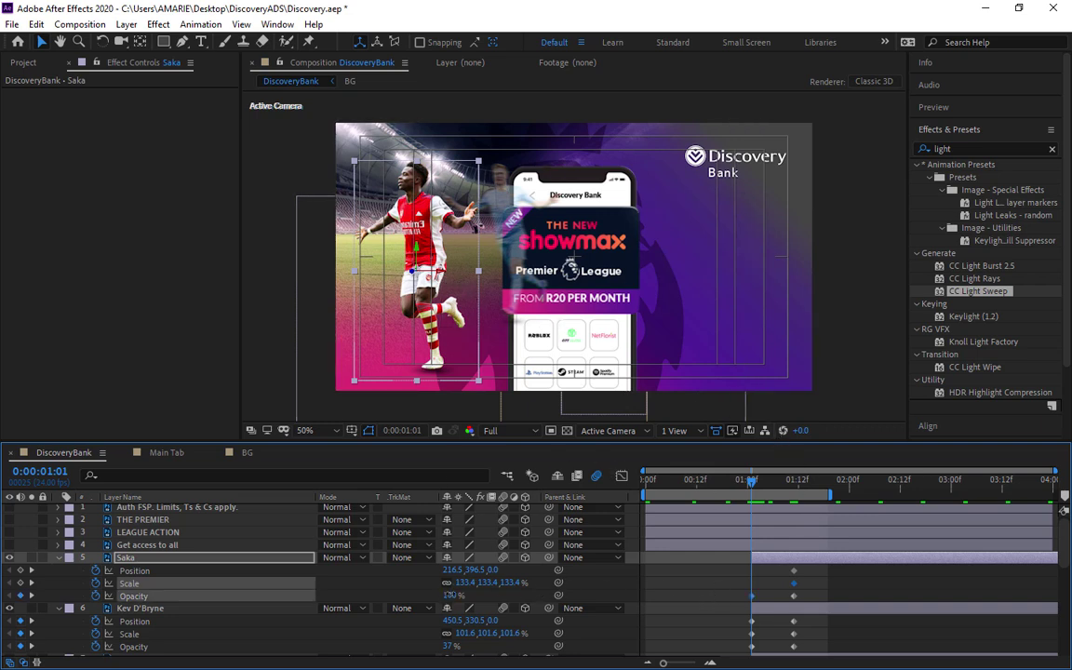
{"action": "left_click_drag", "start_coordinate": [451, 594], "coordinate": [393, 594]}
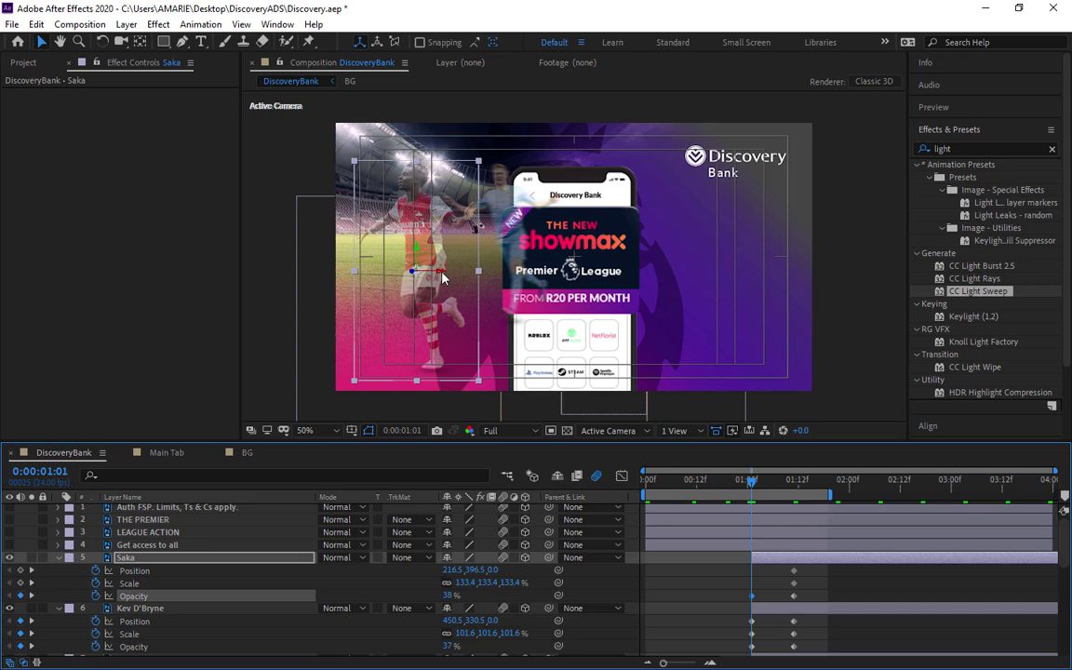
At 0:00:01:01, move the Saka layer horizontally to 434.5, 396.5 over the phone and reduce its scale to about 87.4%
{"action": "left_click_drag", "start_coordinate": [443, 276], "coordinate": [526, 287]}
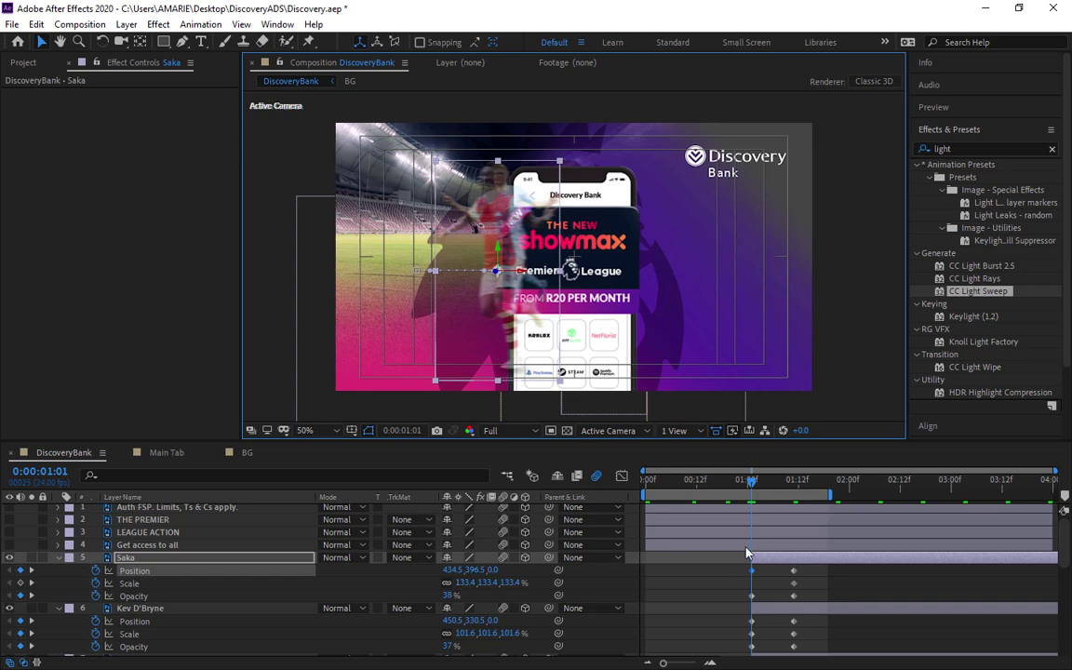
{"action": "left_click_drag", "start_coordinate": [470, 583], "coordinate": [427, 582]}
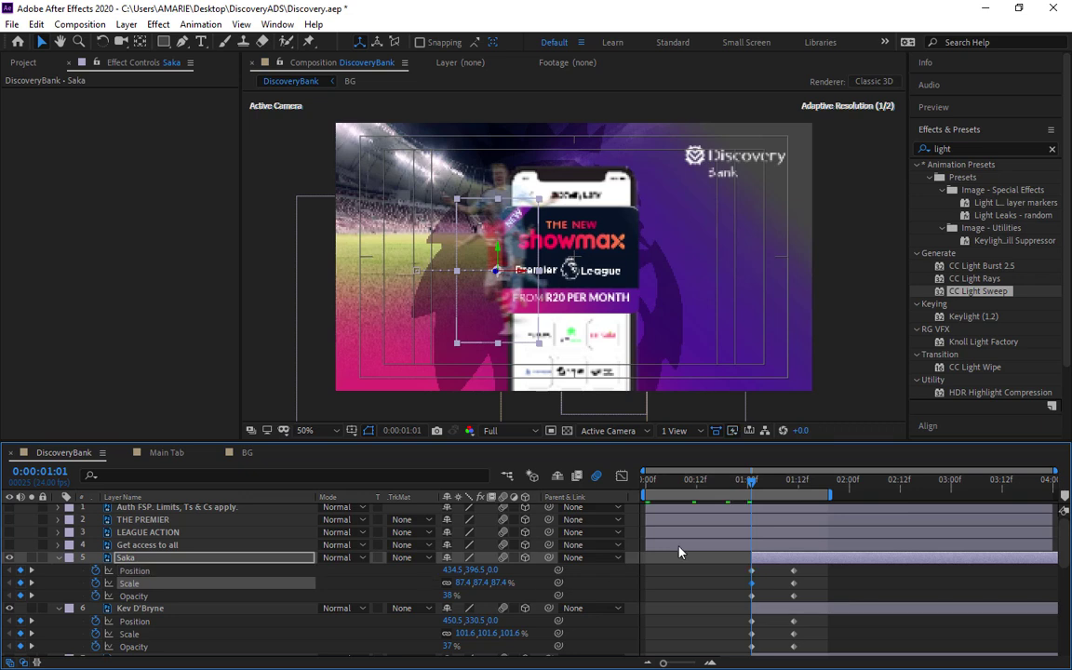
{"action": "mouse_move", "coordinate": [754, 484]}
{"action": "left_mouse_down"}
{"action": "mouse_move", "coordinate": [815, 482]}
{"action": "mouse_move", "coordinate": [752, 492]}
{"action": "left_mouse_up"}
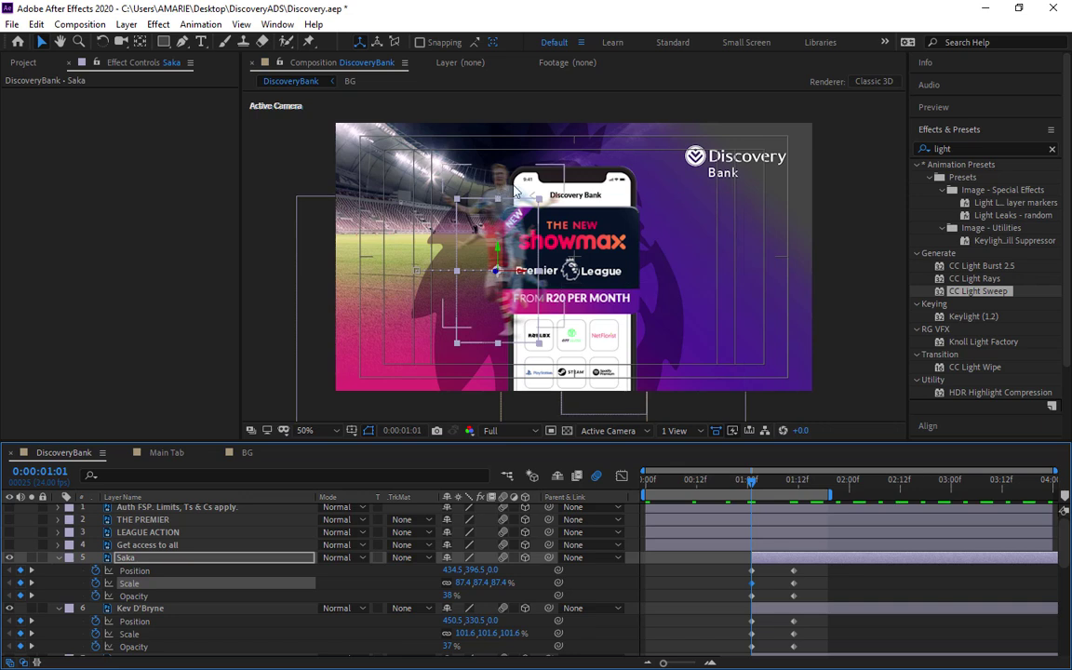
{"action": "mouse_move", "coordinate": [755, 483]}
{"action": "left_mouse_down"}
{"action": "mouse_move", "coordinate": [792, 493]}
{"action": "mouse_move", "coordinate": [754, 497]}
{"action": "left_mouse_up"}
Move the Saka layer's end position at 0:00:01:11 to 356.5, 396.5, beside Kev D'Bryne, and scrub through the motion
{"action": "left_click_drag", "start_coordinate": [754, 491], "coordinate": [792, 491]}
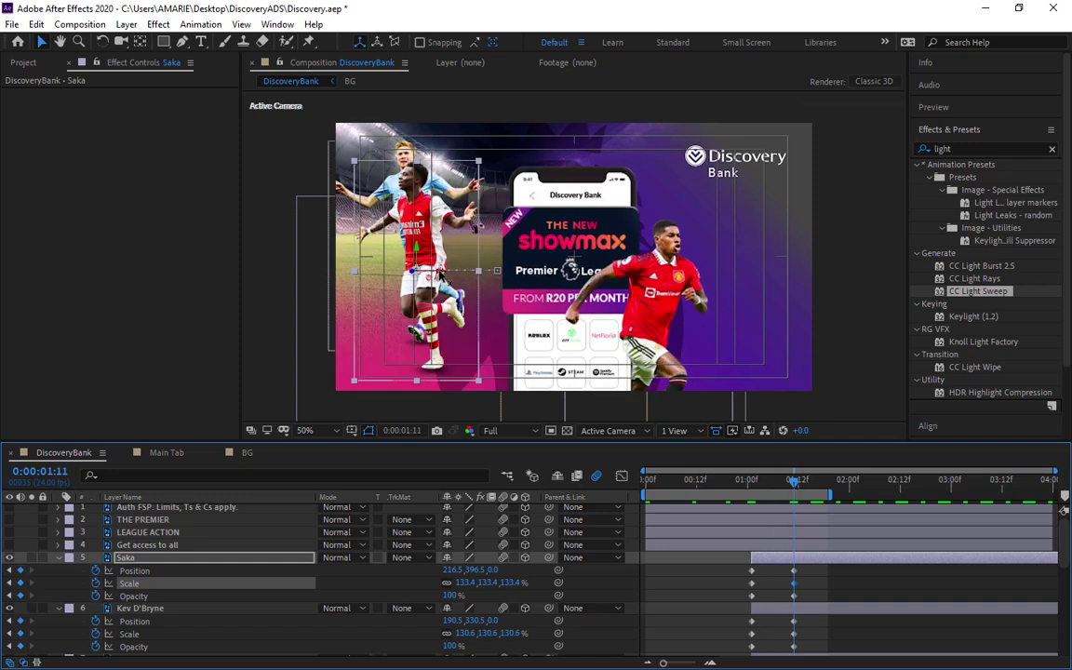
{"action": "left_click_drag", "start_coordinate": [443, 276], "coordinate": [499, 279]}
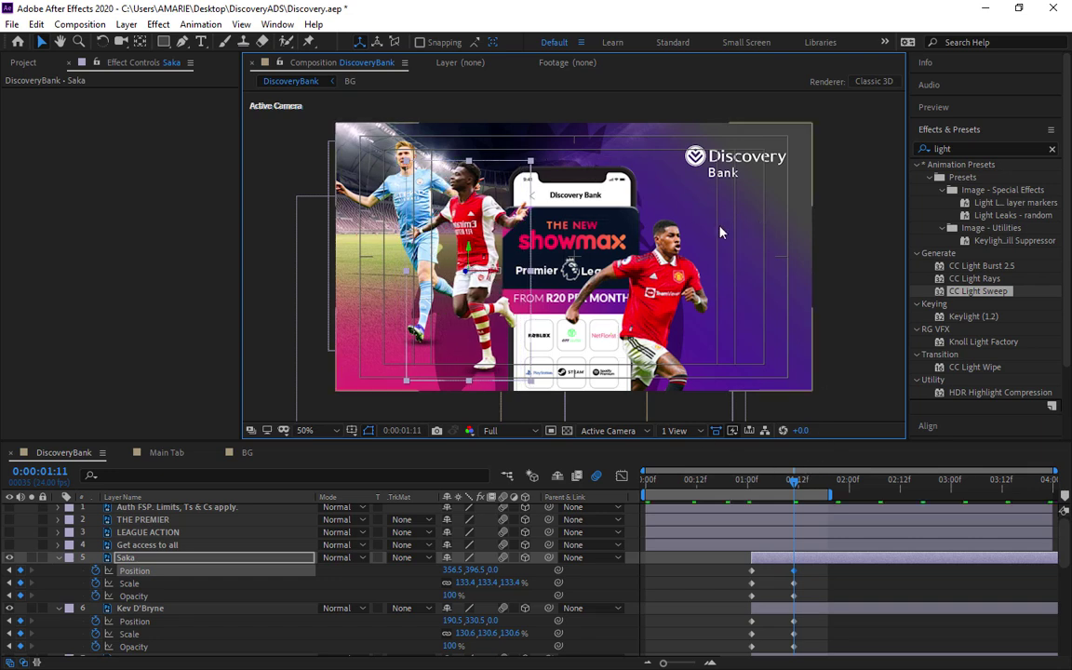
{"action": "mouse_move", "coordinate": [796, 493]}
{"action": "left_mouse_down"}
{"action": "mouse_move", "coordinate": [742, 496]}
{"action": "mouse_move", "coordinate": [813, 477]}
{"action": "mouse_move", "coordinate": [793, 478]}
{"action": "left_mouse_up"}
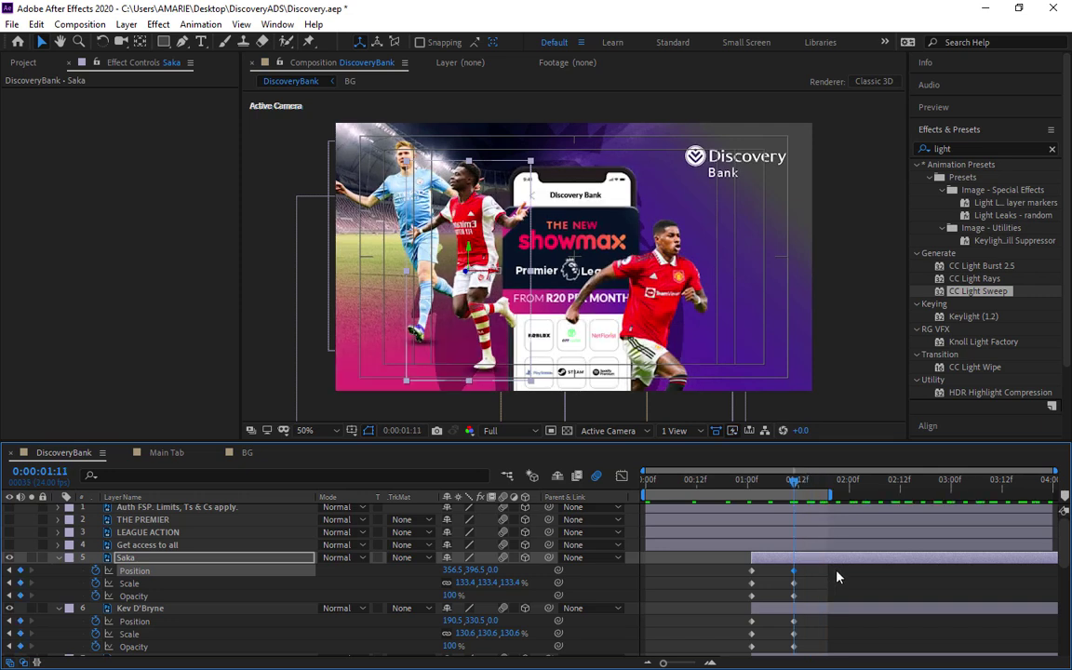
Apply Easy Ease to all position and scale keyframes of the Saka and Kev D'Bryne layers
{"action": "left_click_drag", "start_coordinate": [836, 578], "coordinate": [726, 588]}
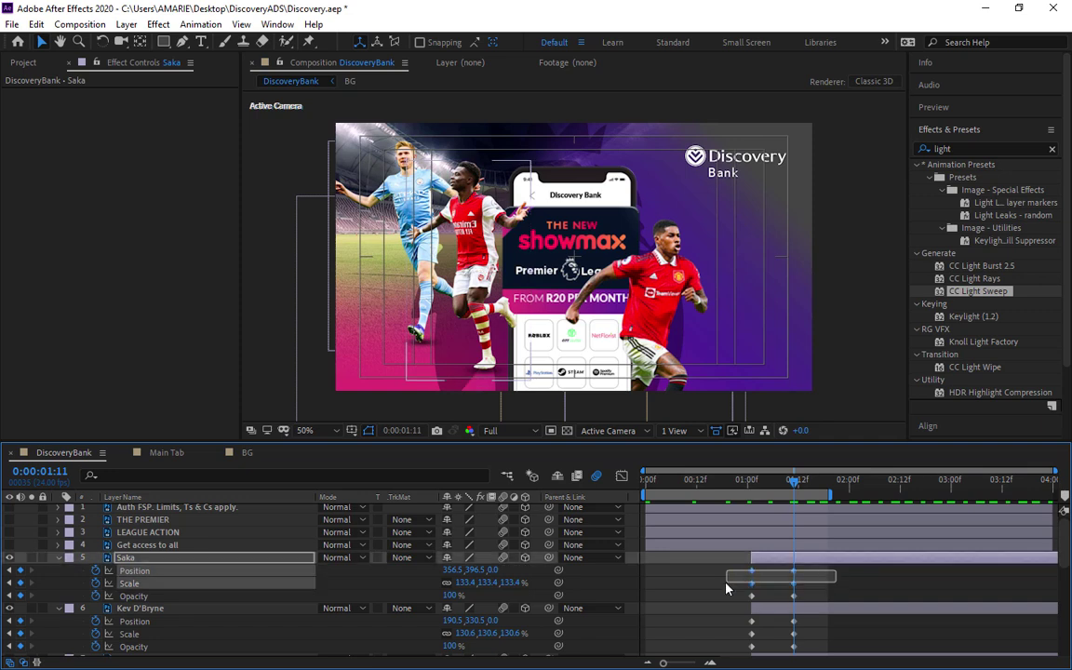
{"action": "left_click_drag", "start_coordinate": [817, 618], "coordinate": [720, 644]}
{"action": "right_click", "coordinate": [791, 576]}
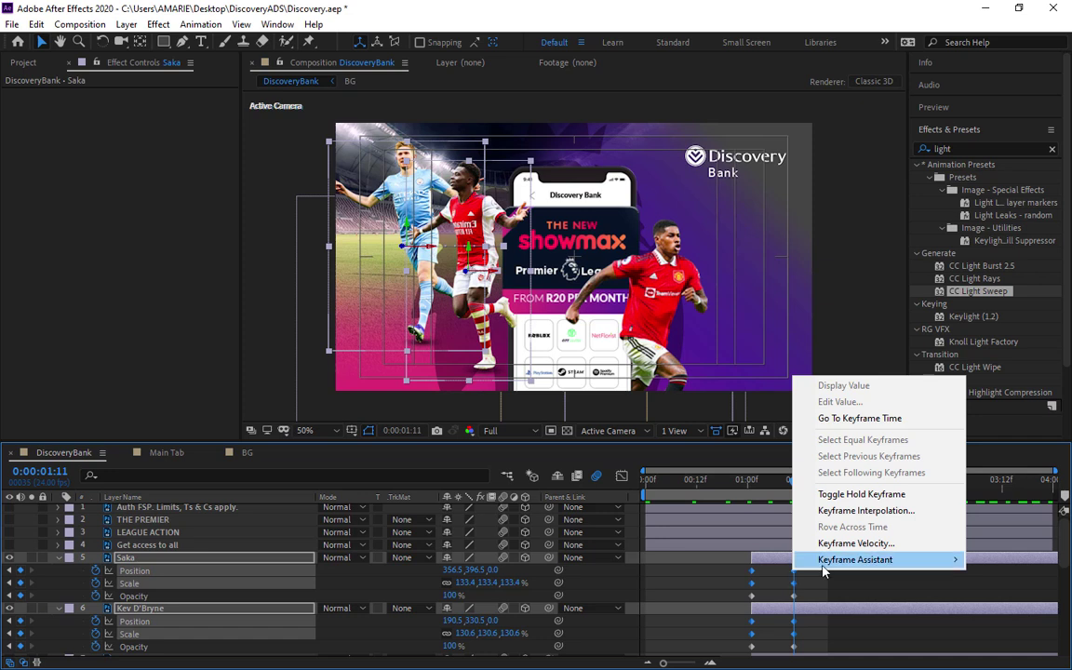
{"action": "mouse_move", "coordinate": [806, 560]}
{"action": "left_click", "coordinate": [645, 465]}
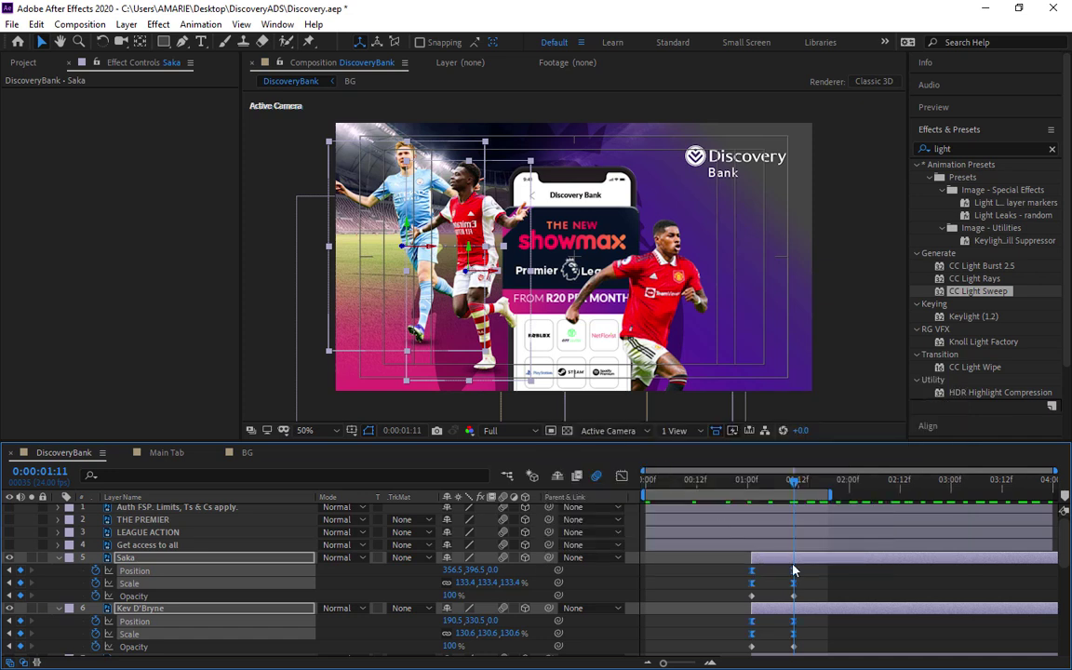
Extend the incoming ease of both layers' final position and scale keyframes in the speed graph for a fast start and slow finish
{"action": "left_click_drag", "start_coordinate": [772, 563], "coordinate": [778, 641]}
{"action": "left_click", "coordinate": [620, 475]}
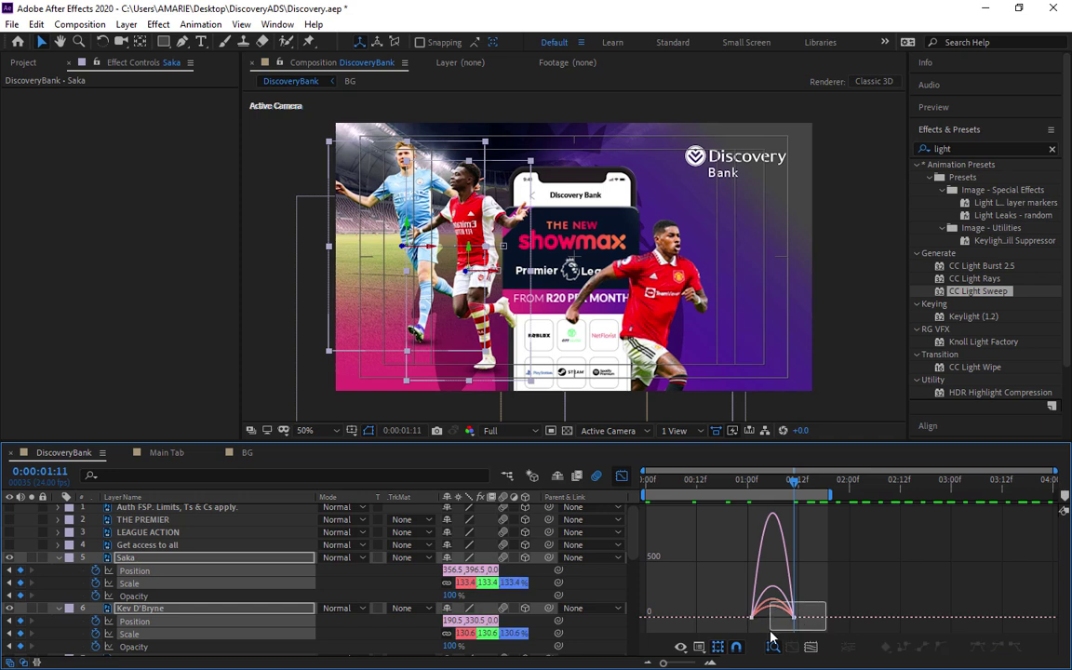
{"action": "left_click_drag", "start_coordinate": [664, 664], "coordinate": [693, 664]}
{"action": "left_click_drag", "start_coordinate": [793, 619], "coordinate": [640, 623]}
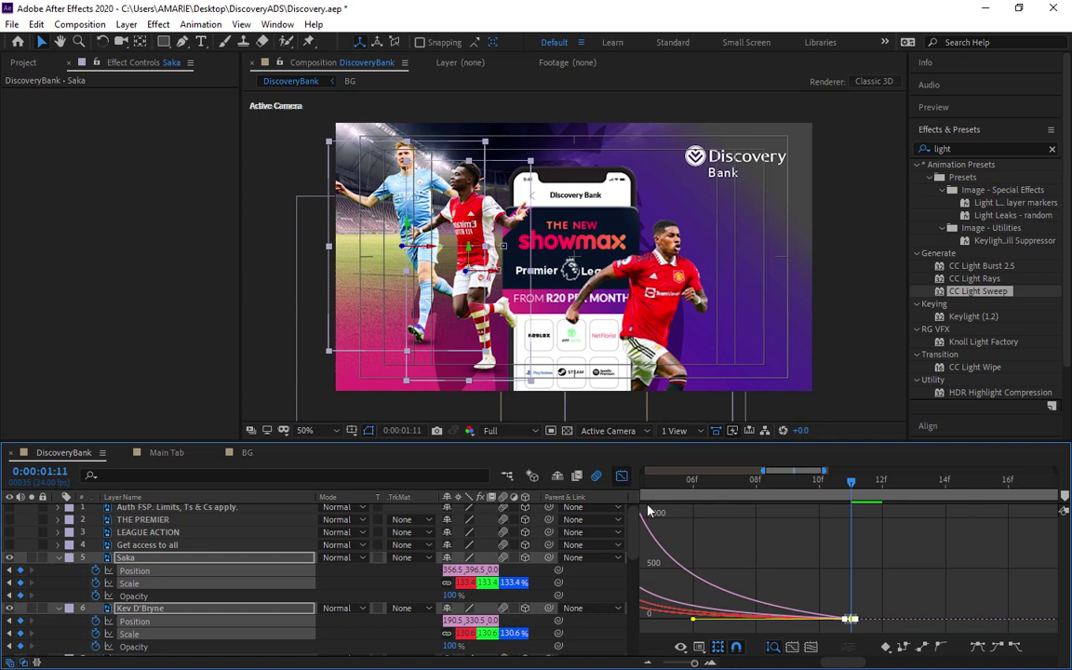
{"action": "left_click", "coordinate": [623, 476]}
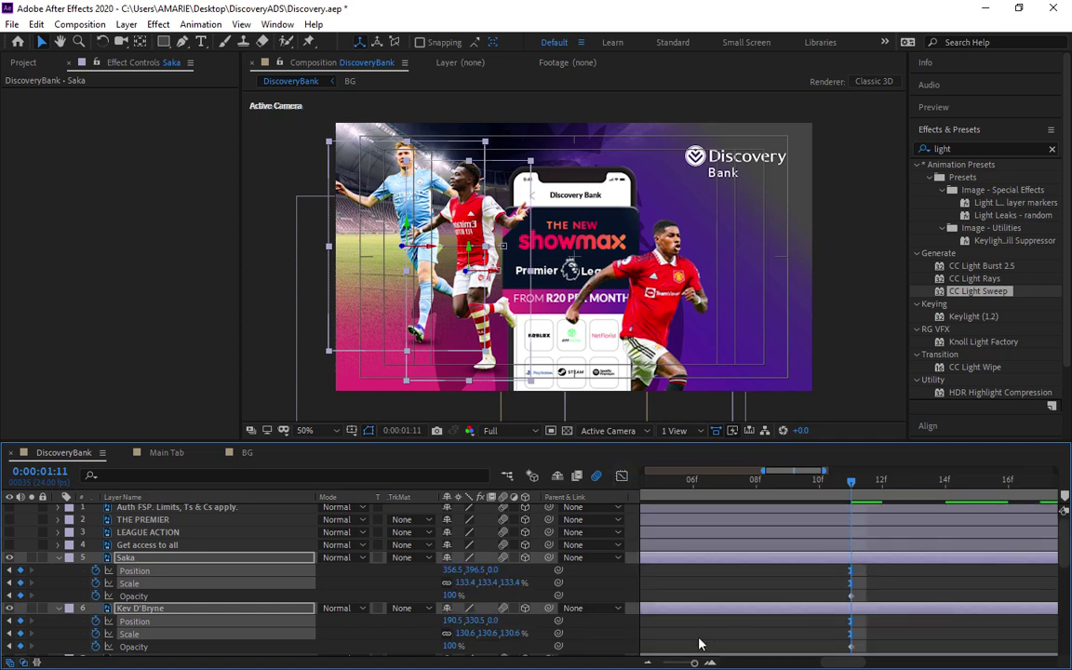
{"action": "left_click_drag", "start_coordinate": [694, 663], "coordinate": [669, 663]}
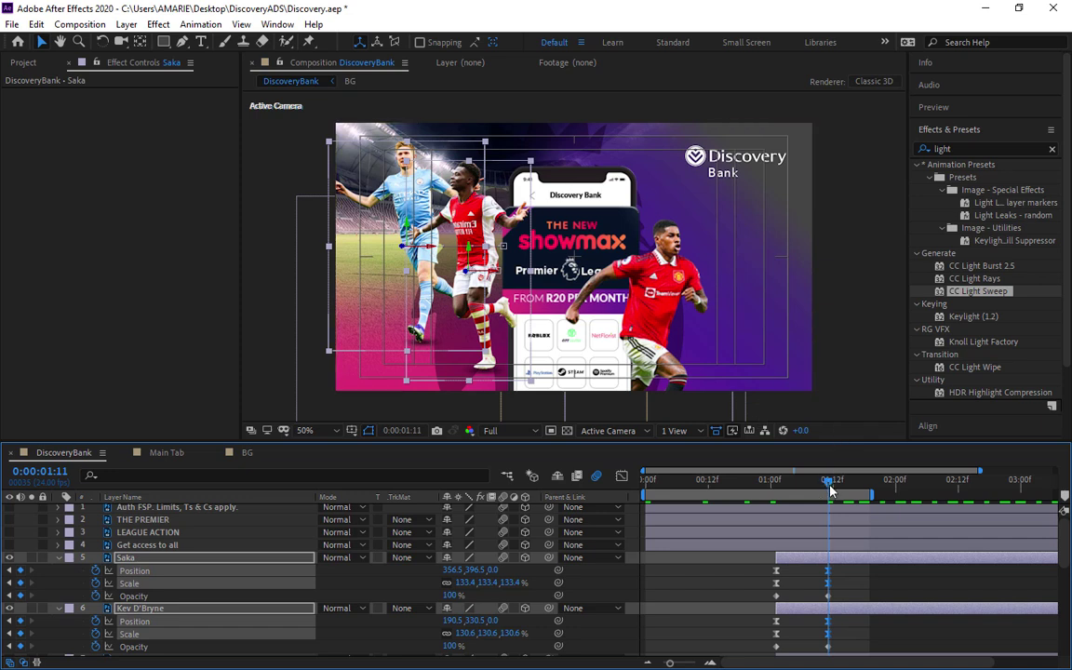
Preview the whole animation from the start, then inspect the players' final layout at 0:00:01:11
{"action": "key", "text": "Home"}
{"action": "key", "text": "space"}
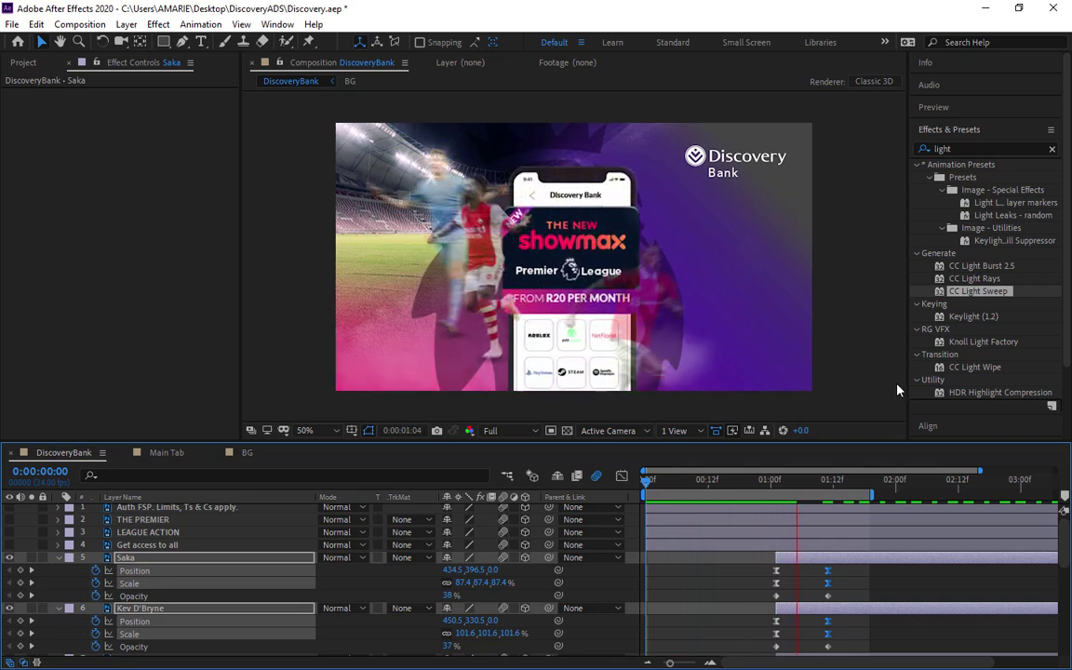
{"action": "key", "text": "space"}
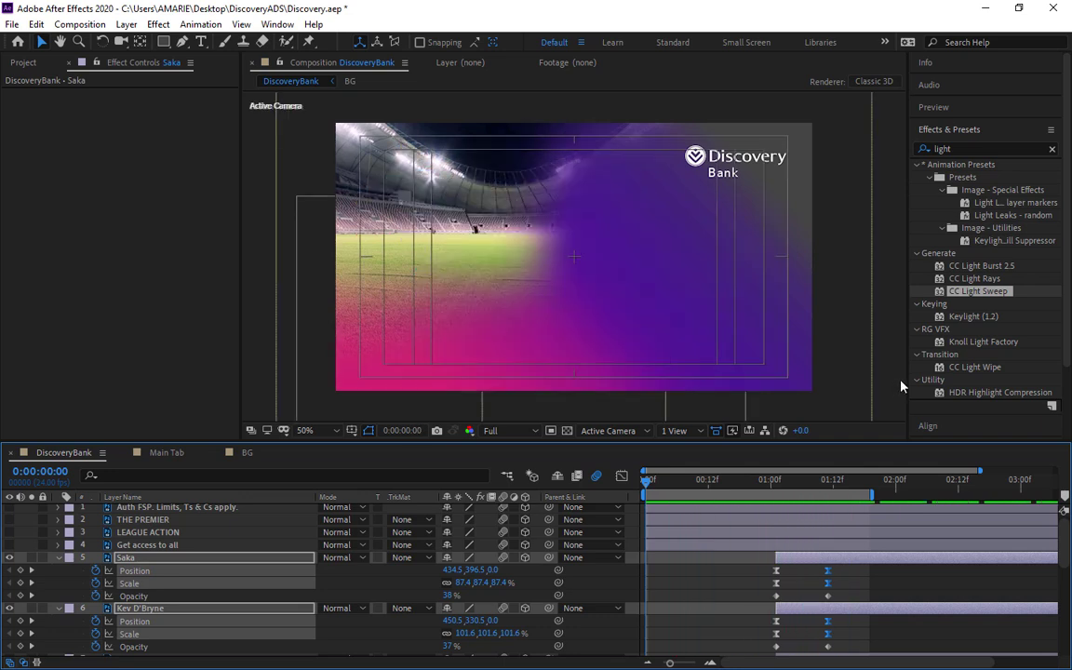
{"action": "left_click_drag", "start_coordinate": [652, 489], "coordinate": [836, 500]}
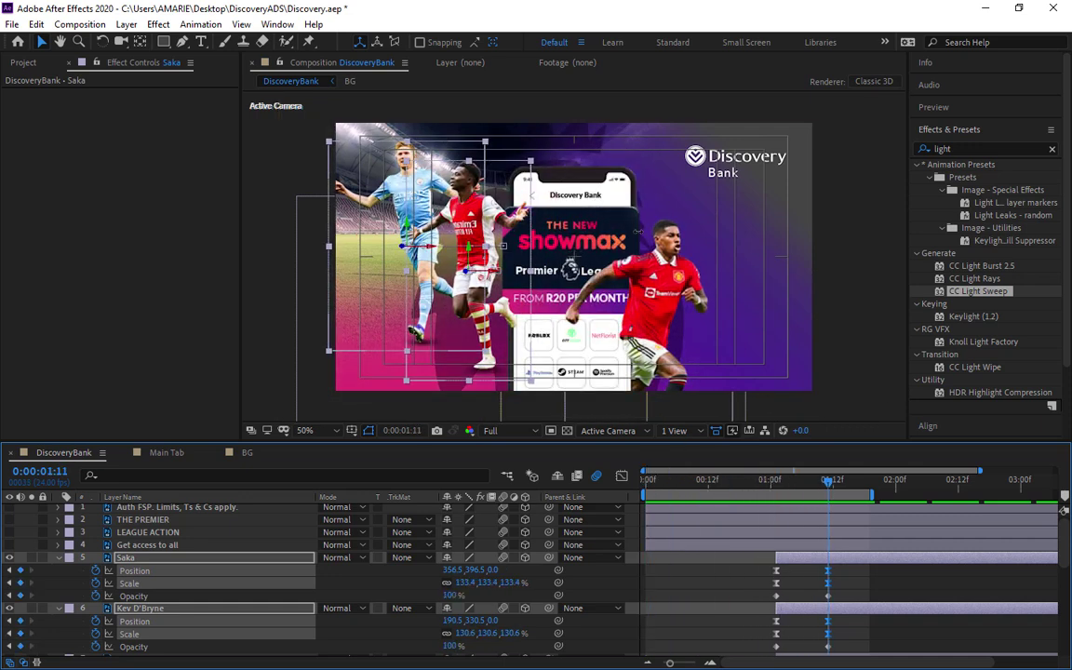
{"action": "key", "text": "comma"}
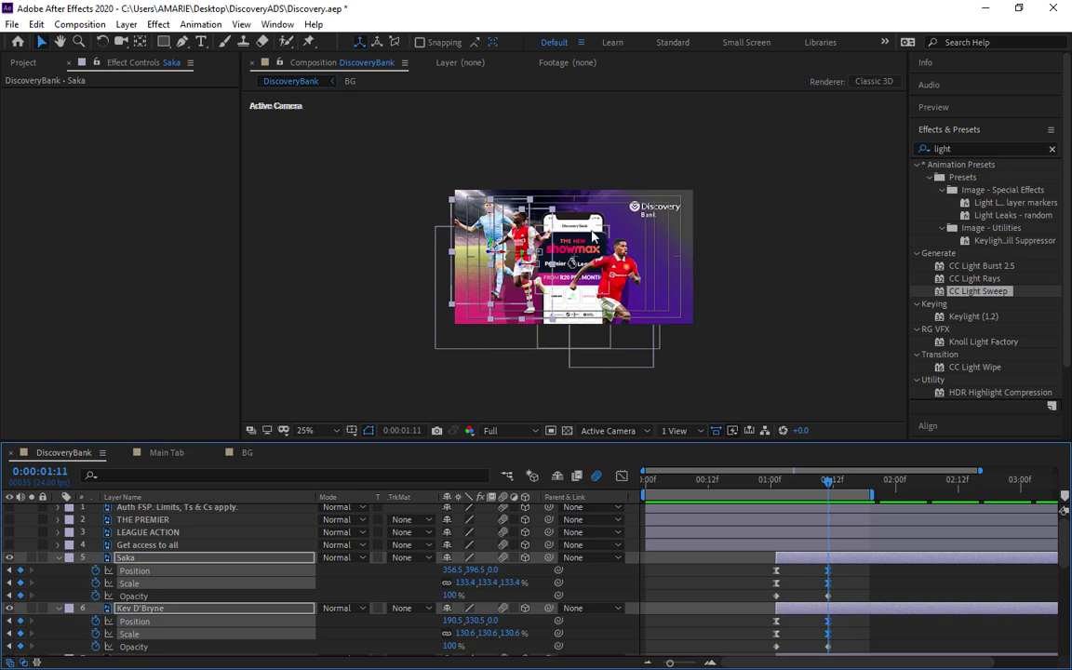
{"action": "key", "text": "period"}
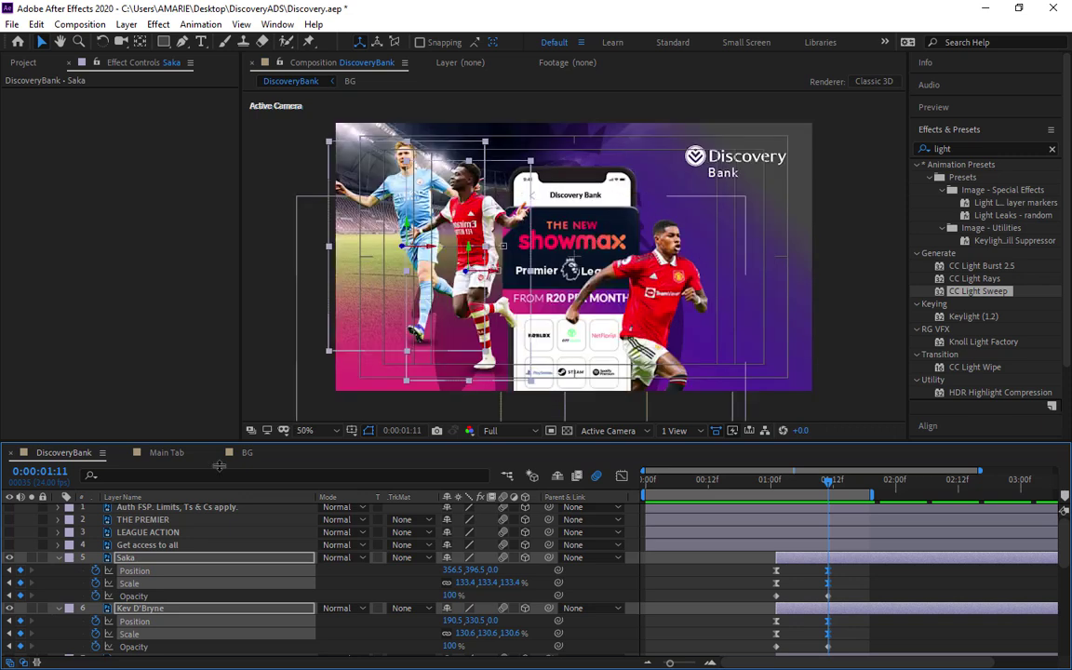
{"action": "scroll", "coordinate": [185, 557], "scroll_direction": "down", "scroll_amount": 1}
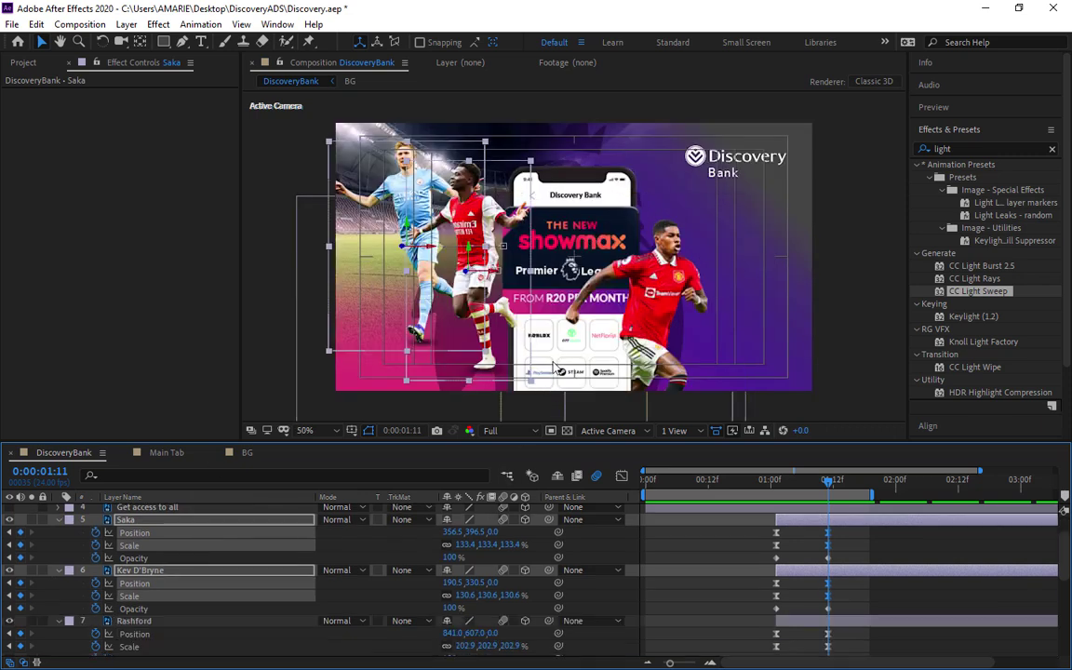
{"action": "left_click", "coordinate": [838, 144]}
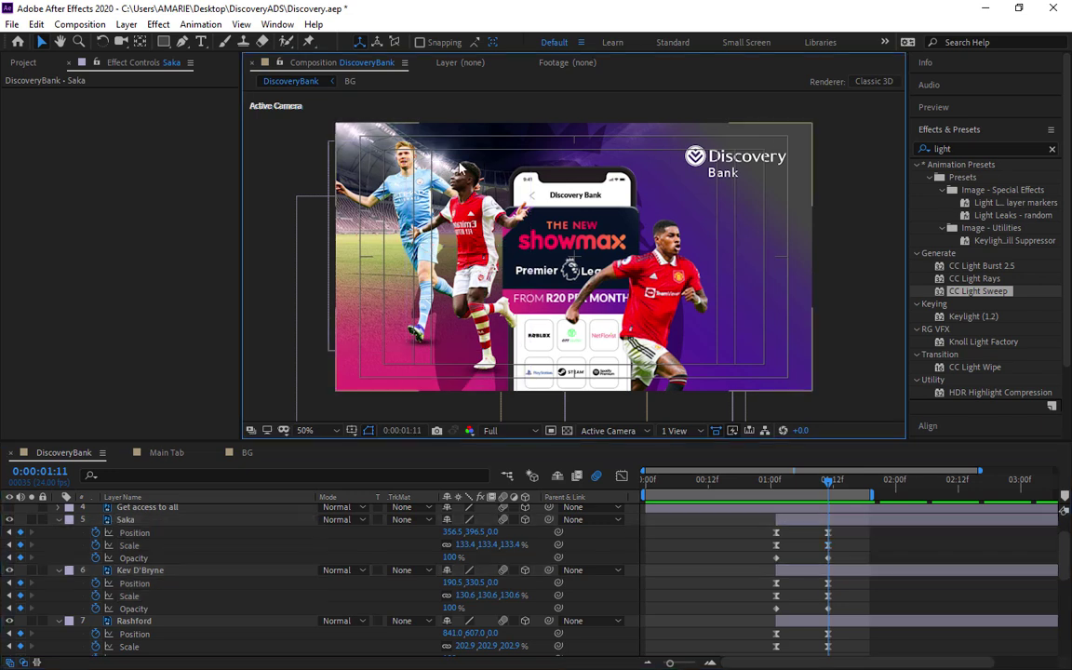
{"action": "left_click", "coordinate": [606, 192]}
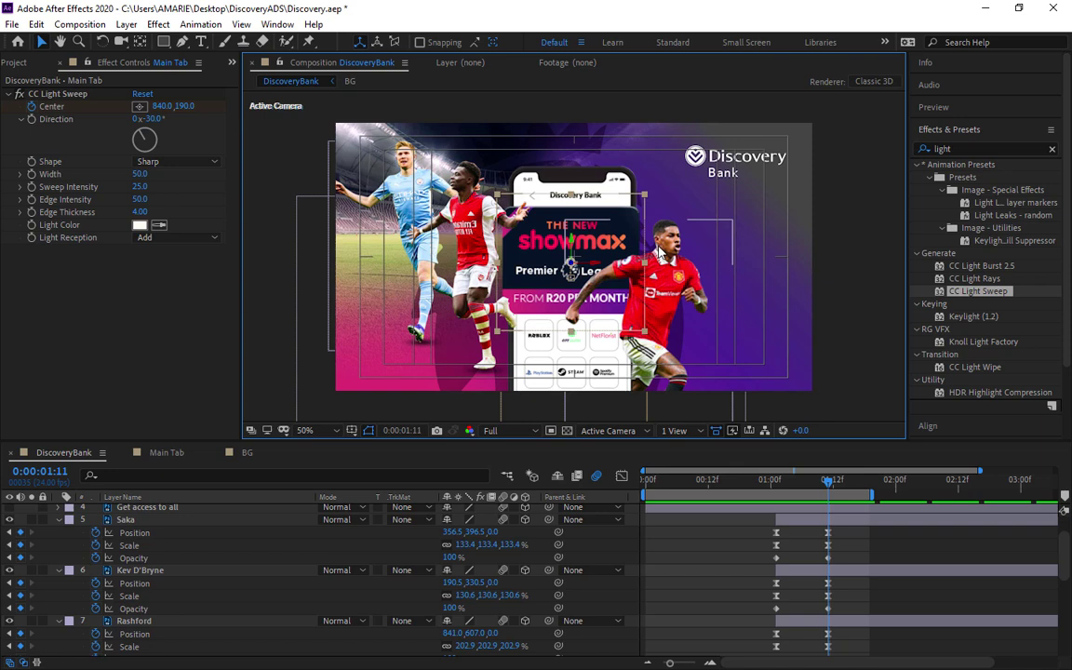
{"action": "scroll", "coordinate": [121, 522], "scroll_direction": "up", "scroll_amount": 3}
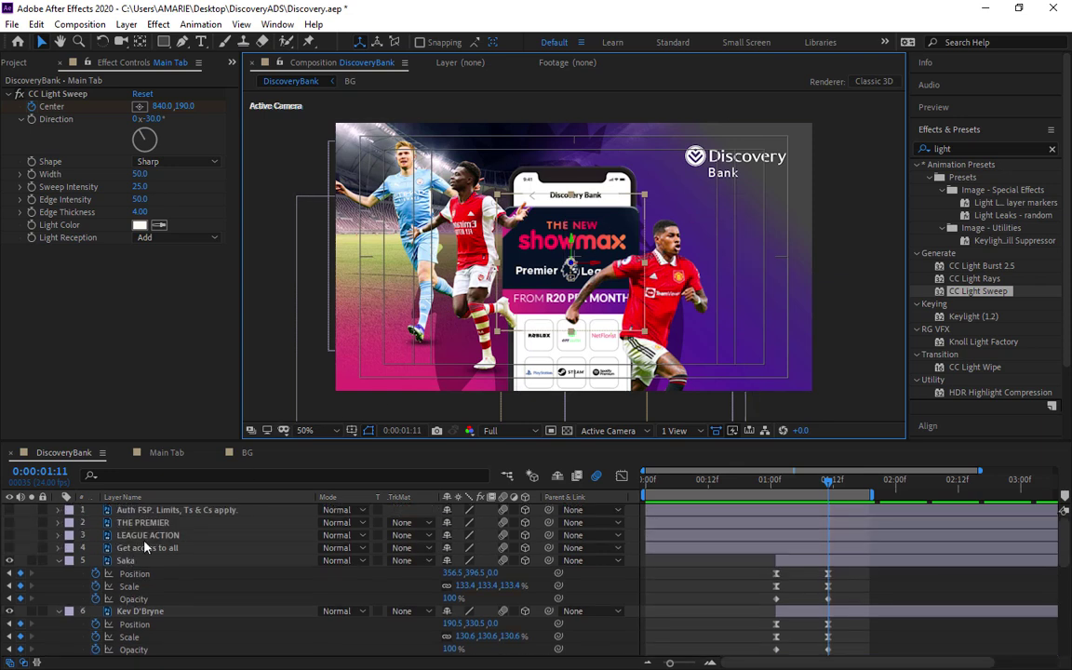
{"action": "scroll", "coordinate": [177, 577], "scroll_direction": "down", "scroll_amount": 5}
{"action": "scroll", "coordinate": [182, 582], "scroll_direction": "up", "scroll_amount": 2}
{"action": "scroll", "coordinate": [179, 584], "scroll_direction": "up", "scroll_amount": 3}
Pre-compose the Saka, Kev D'Bryne, Rashford, Main Tab and Phone+Elements layers into a new composition named Phone+Players, moving all attributes into it
{"action": "left_click", "coordinate": [124, 562]}
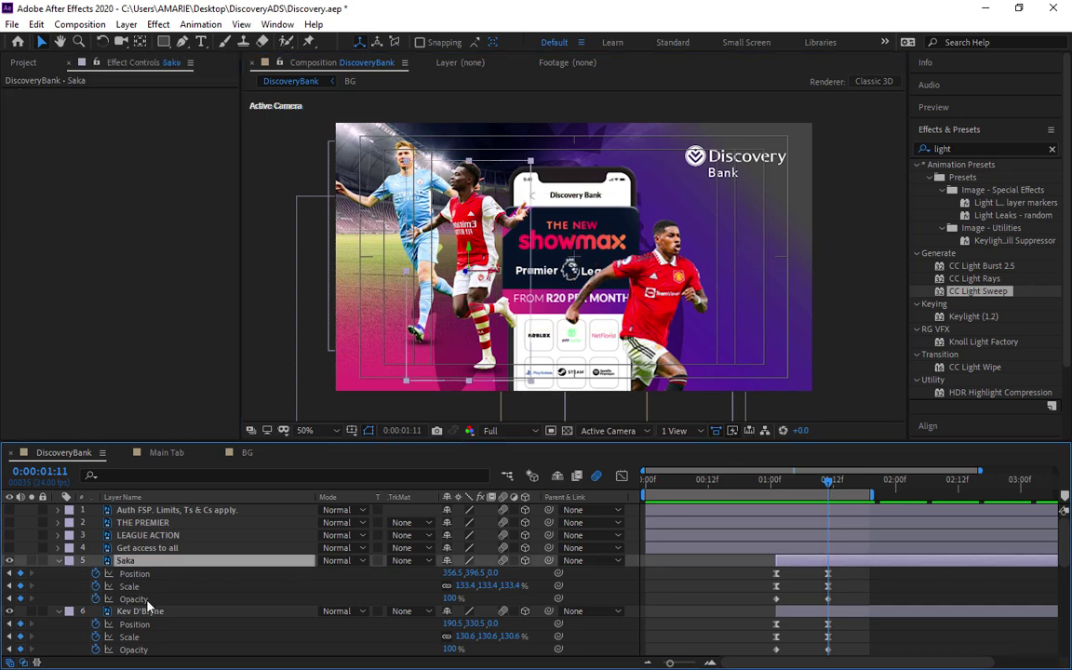
{"action": "left_click", "coordinate": [141, 610]}
{"action": "scroll", "coordinate": [163, 609], "scroll_direction": "down", "scroll_amount": 2}
{"action": "left_click", "coordinate": [206, 586]}
{"action": "scroll", "coordinate": [214, 577], "scroll_direction": "down", "scroll_amount": 3}
{"action": "left_click", "coordinate": [214, 574], "text": "ctrl"}
{"action": "key", "text": "u"}
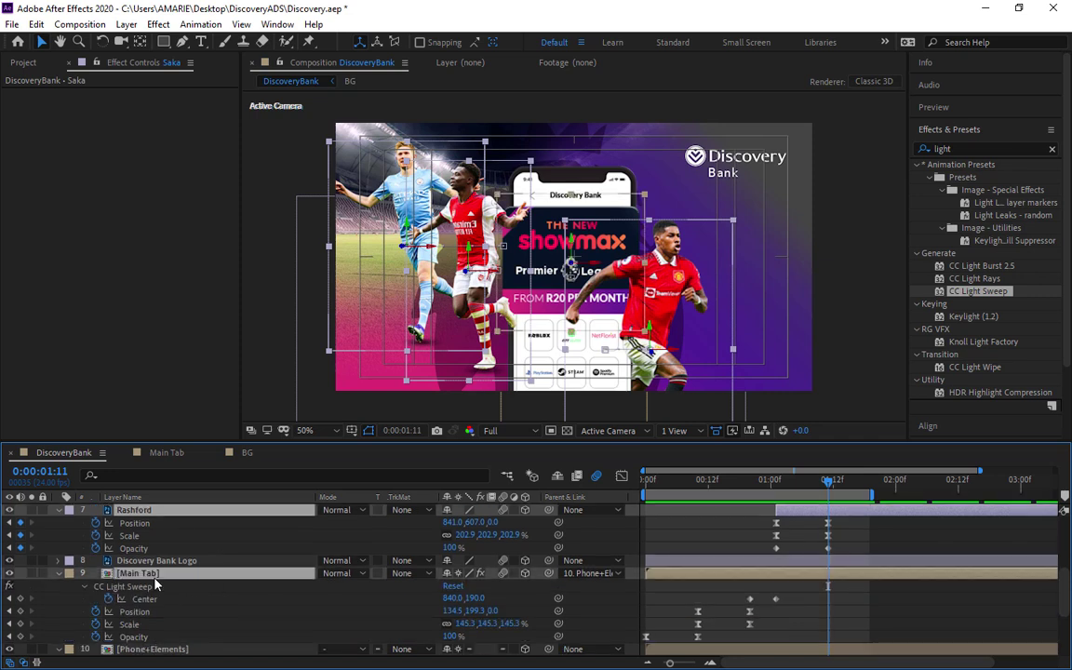
{"action": "scroll", "coordinate": [223, 588], "scroll_direction": "down", "scroll_amount": 2}
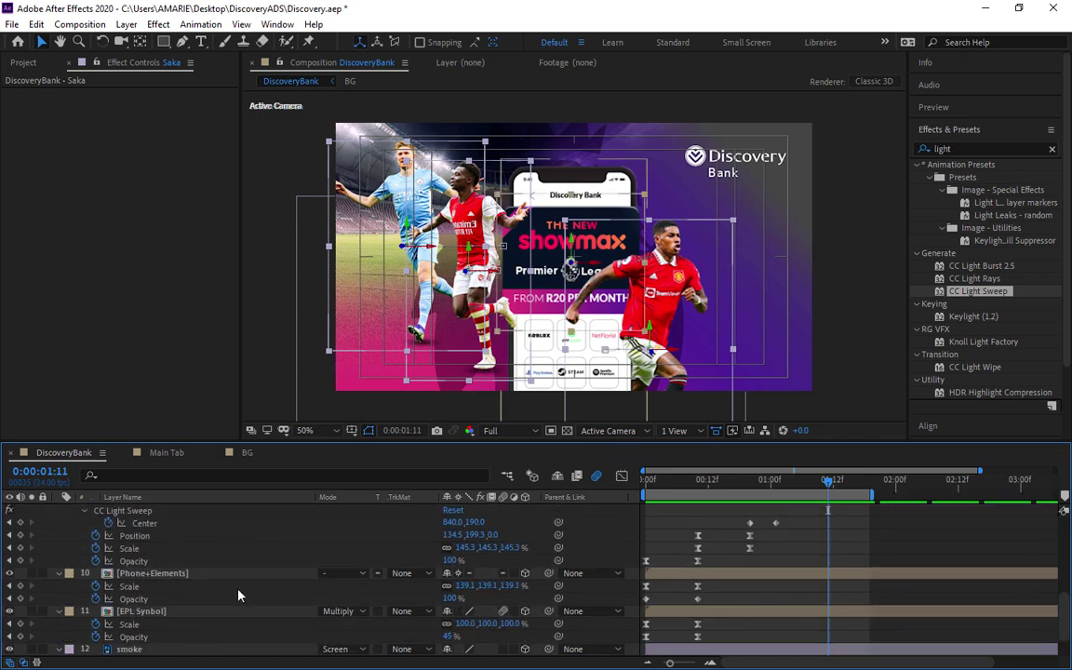
{"action": "left_click", "coordinate": [166, 577]}
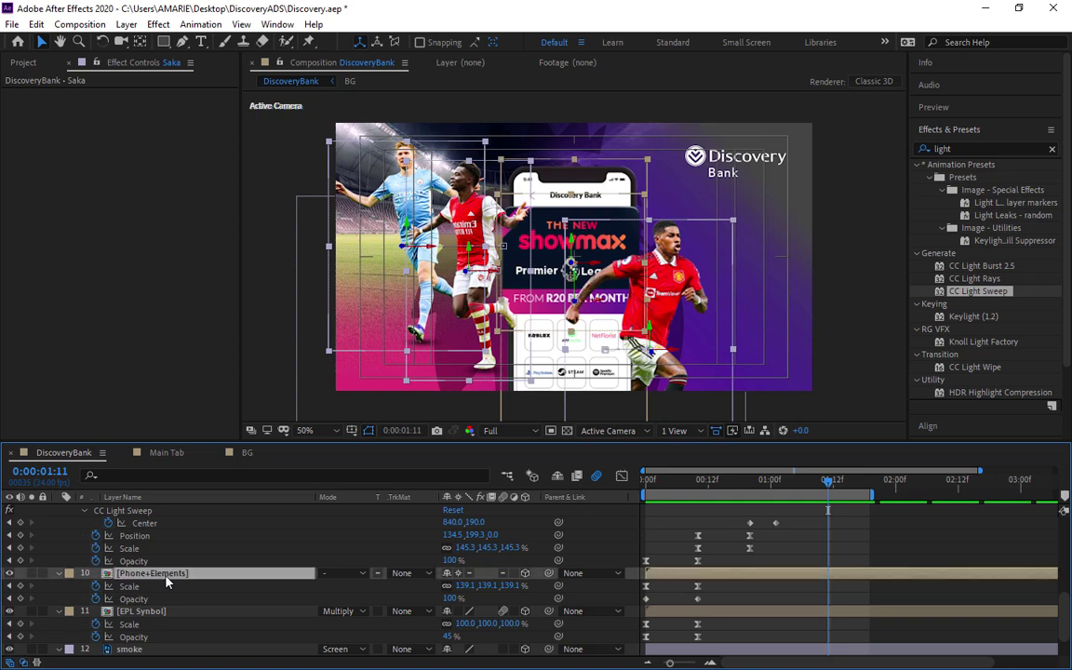
{"action": "scroll", "coordinate": [632, 549], "scroll_direction": "up", "scroll_amount": 3}
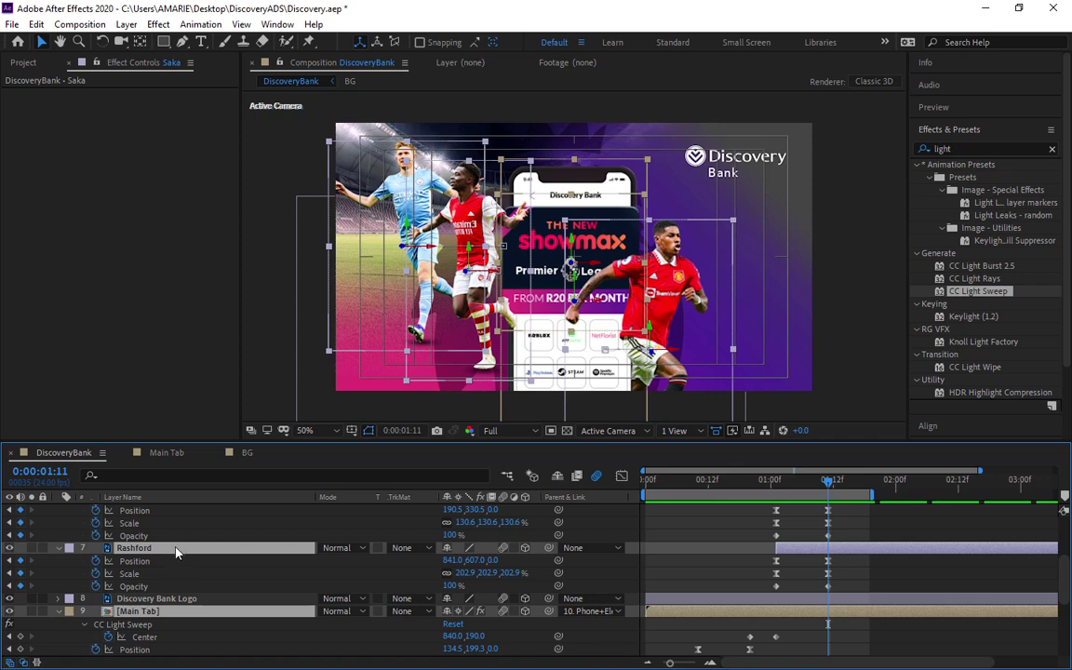
{"action": "right_click", "coordinate": [175, 548]}
{"action": "left_click", "coordinate": [230, 465]}
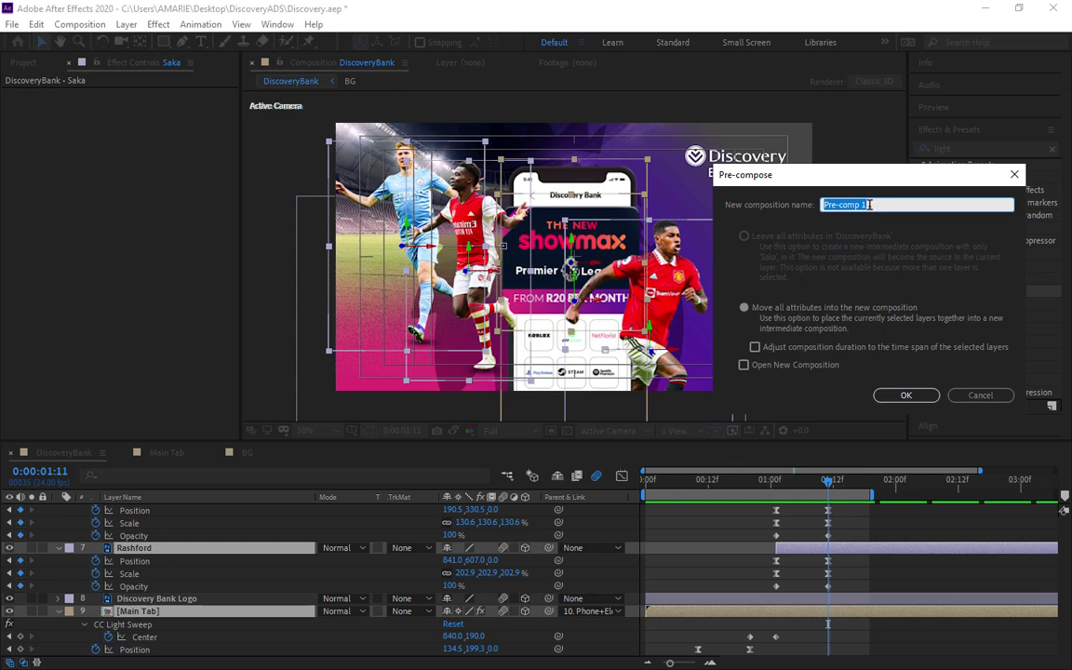
{"action": "type", "text": "Phone+Players"}
{"action": "left_click", "coordinate": [906, 398]}
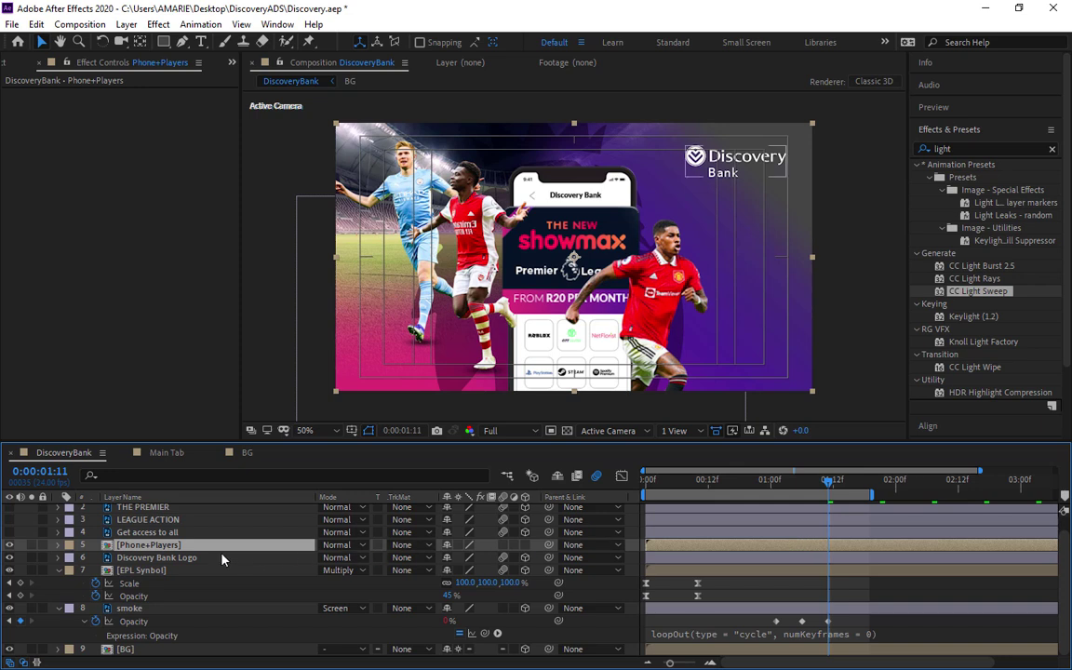
{"action": "key", "text": "p"}
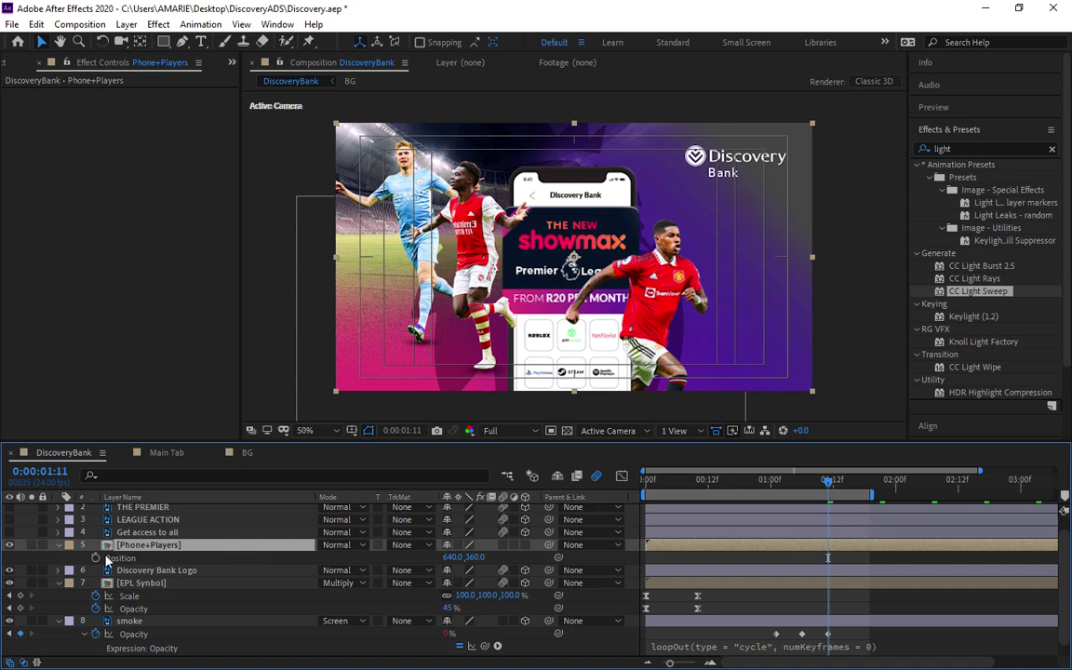
{"action": "left_click", "coordinate": [95, 557]}
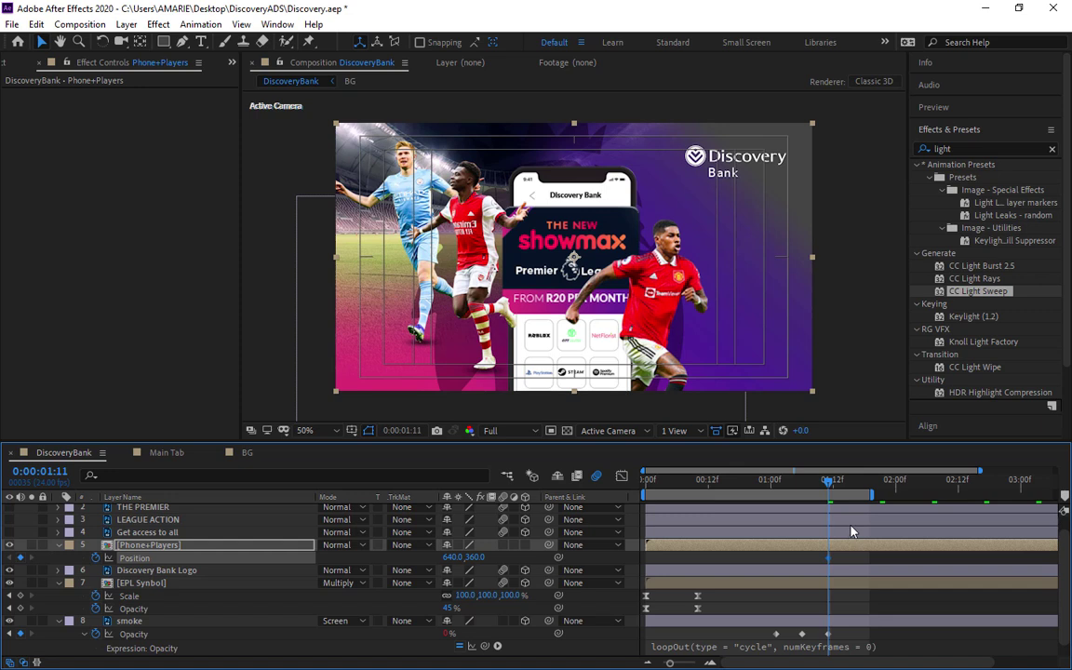
{"action": "key", "text": "space"}
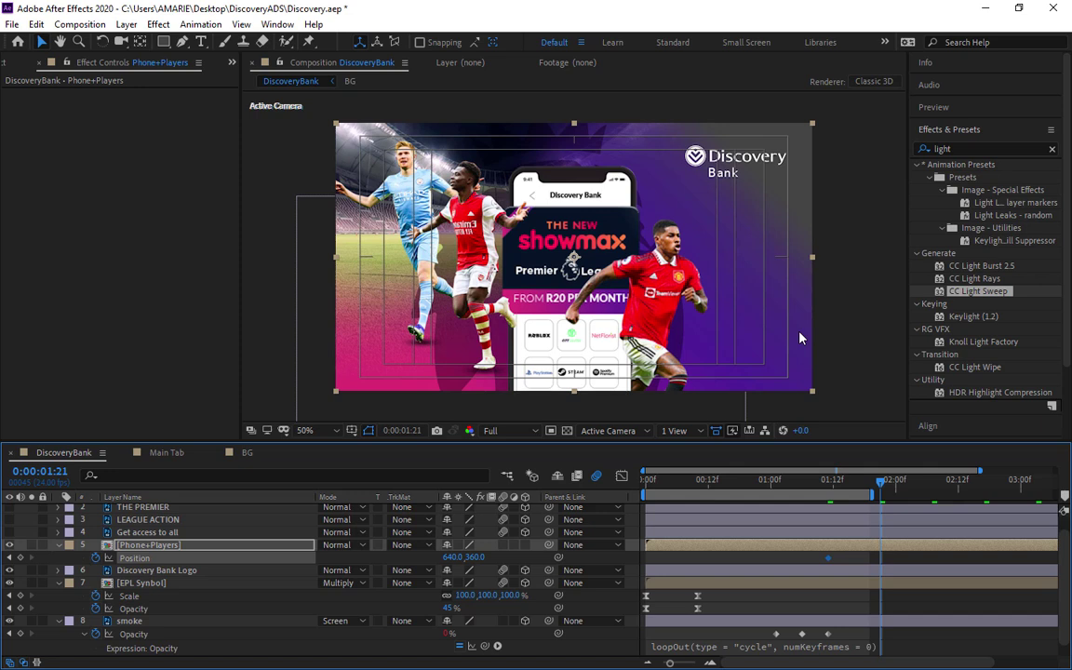
{"action": "key", "text": "j"}
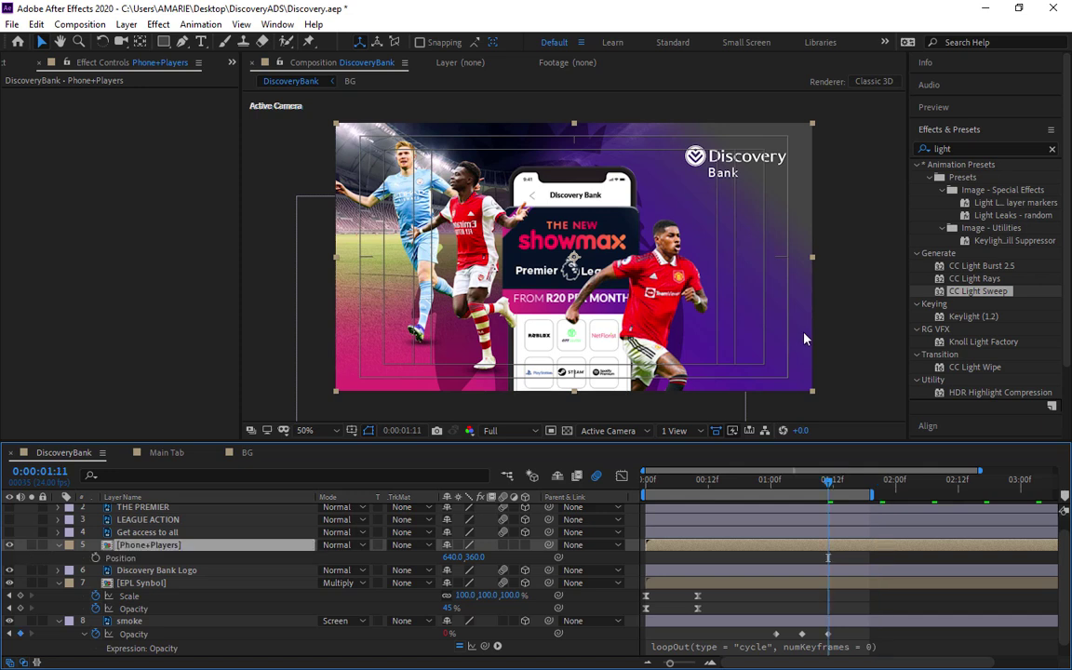
Make the Phone+Players layer 3D and set a position keyframe at 0:00:01:11
{"action": "left_click", "coordinate": [526, 545]}
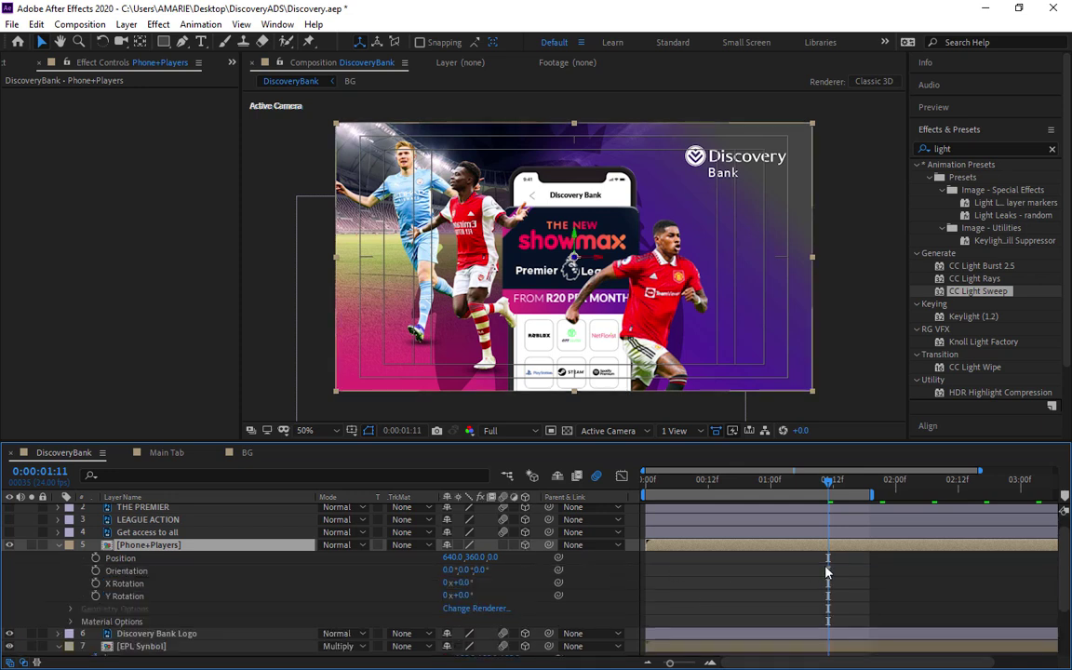
{"action": "left_click", "coordinate": [95, 557]}
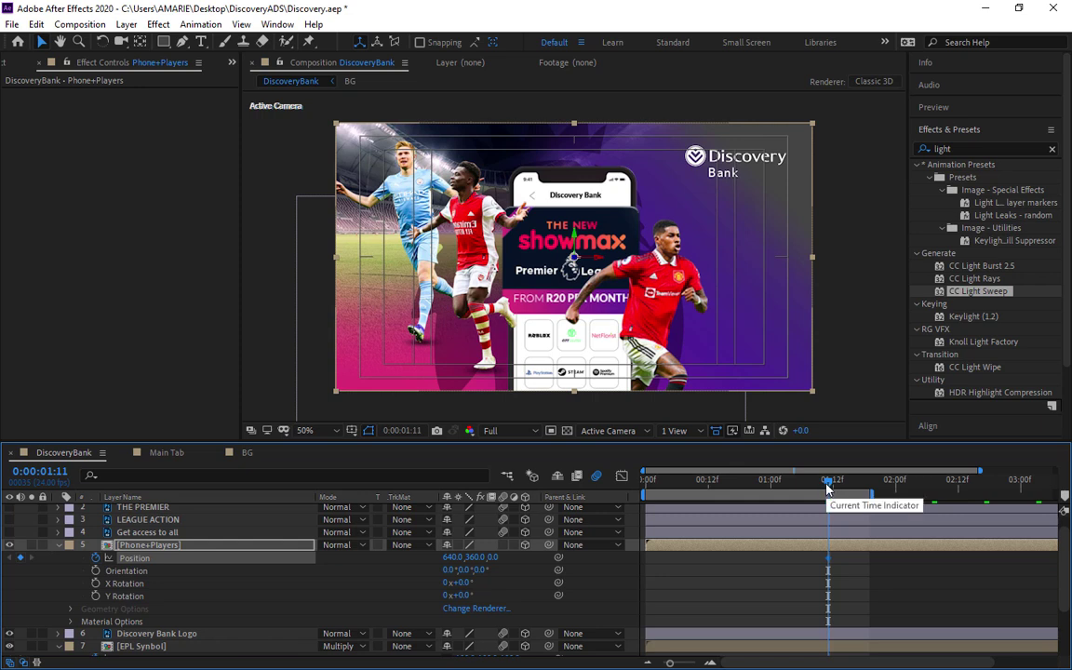
At 0:00:01:21, move the Phone+Players layer to 246, 224 and collapse its transformations so the phone and Rashford are not cropped
{"action": "left_click_drag", "start_coordinate": [829, 481], "coordinate": [881, 482]}
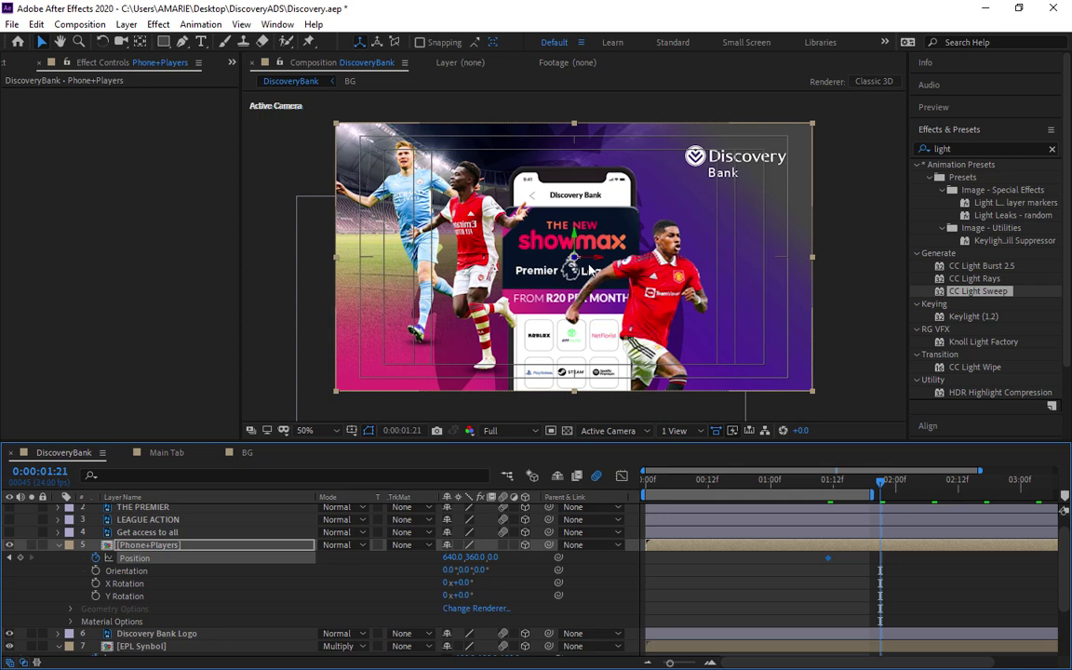
{"action": "left_click_drag", "start_coordinate": [585, 271], "coordinate": [389, 197]}
{"action": "left_click_drag", "start_coordinate": [437, 229], "coordinate": [443, 238]}
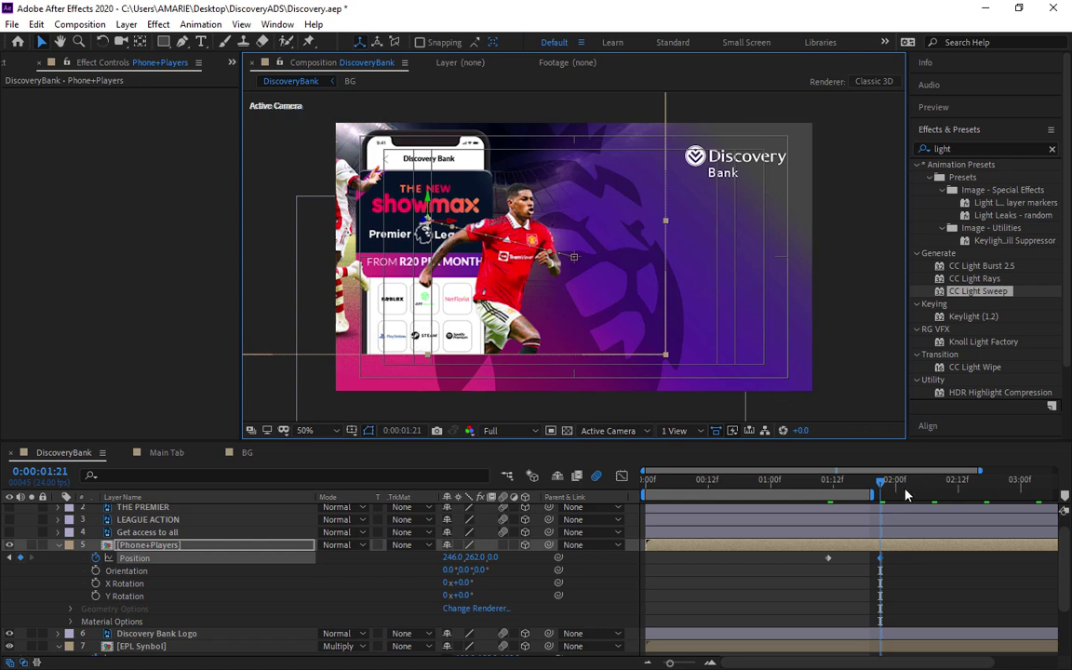
{"action": "left_click", "coordinate": [459, 545]}
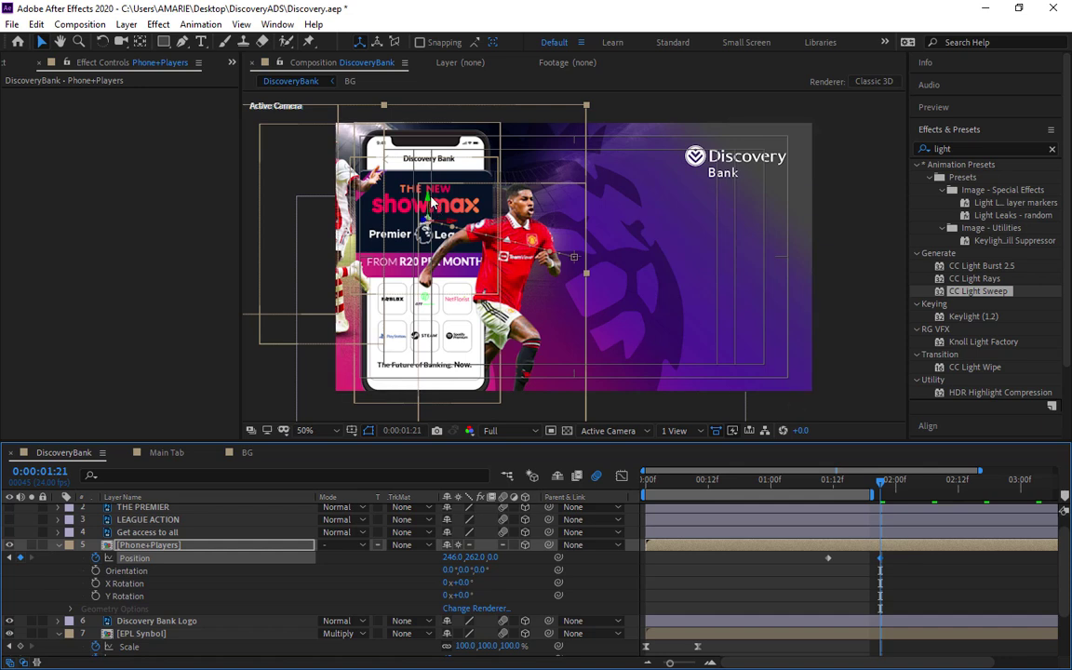
{"action": "left_click_drag", "start_coordinate": [429, 202], "coordinate": [429, 194]}
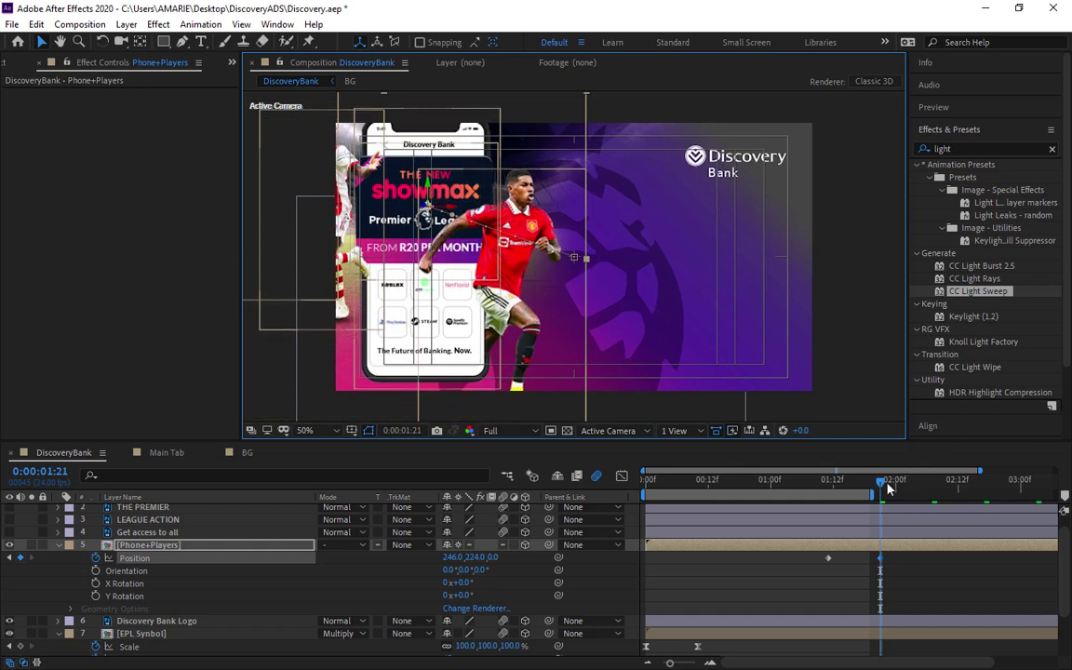
Keyframe the Phone+Players scale at 100% at 0:00:01:11 and shrink the layer to 64% at 0:00:01:21
{"action": "left_click_drag", "start_coordinate": [882, 486], "coordinate": [828, 485]}
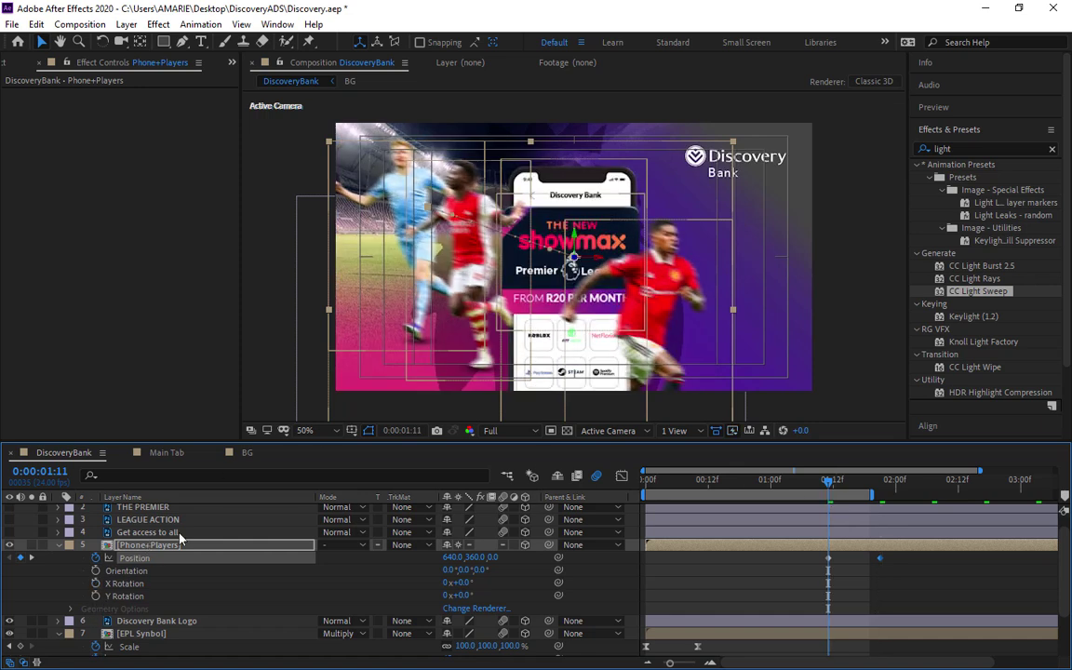
{"action": "key", "text": "shift+s"}
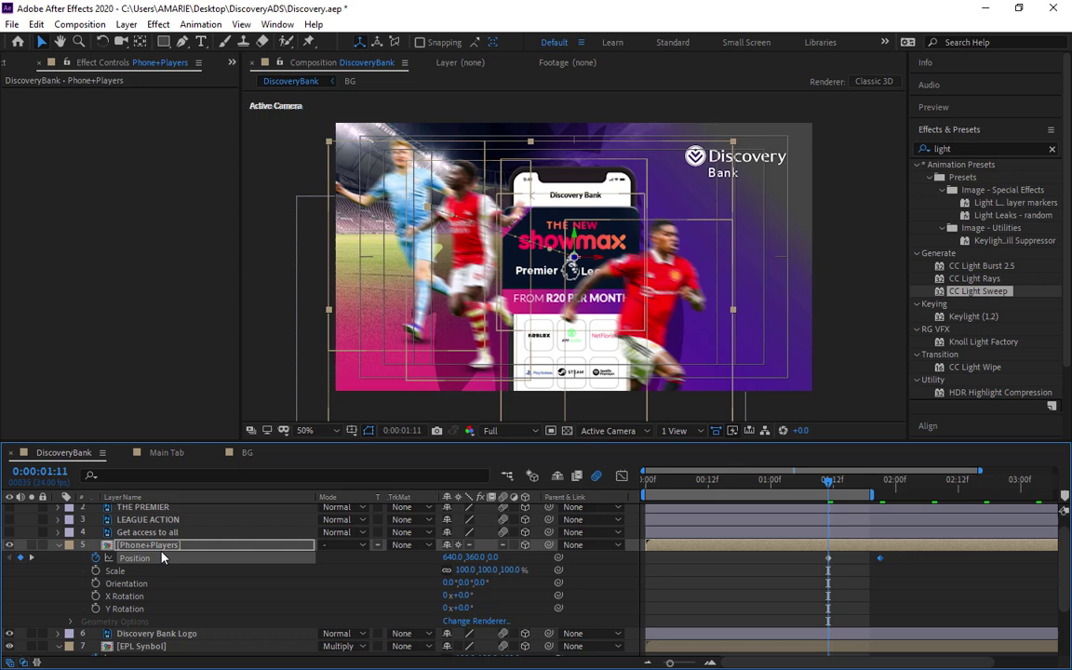
{"action": "left_click", "coordinate": [96, 571]}
{"action": "left_click_drag", "start_coordinate": [842, 482], "coordinate": [875, 494]}
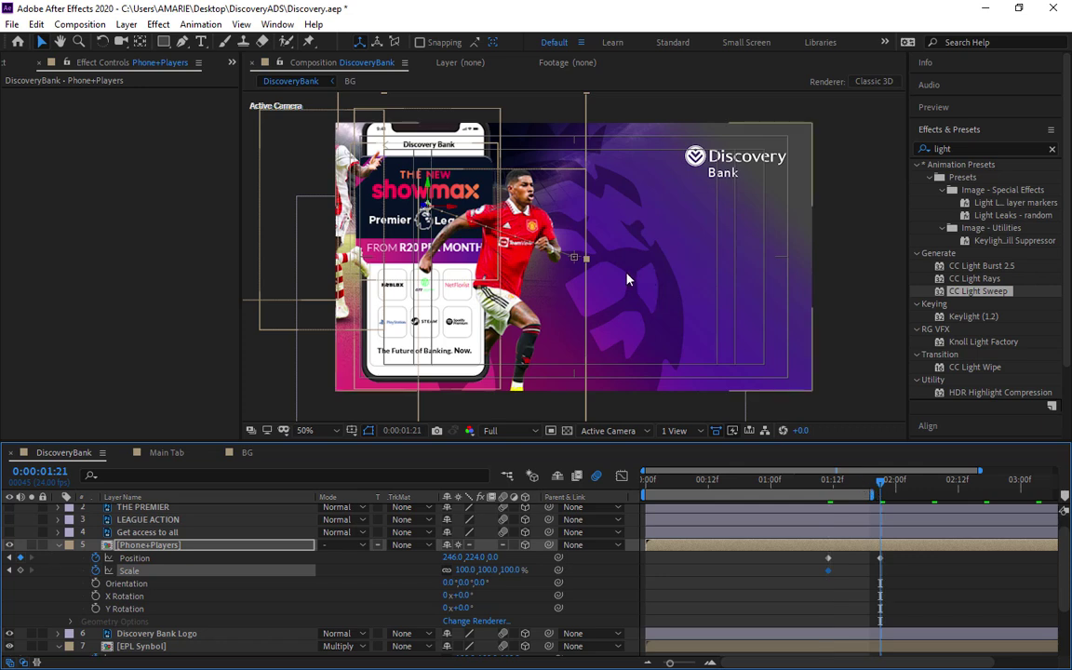
{"action": "key", "text": "comma"}
{"action": "left_click", "coordinate": [378, 180]}
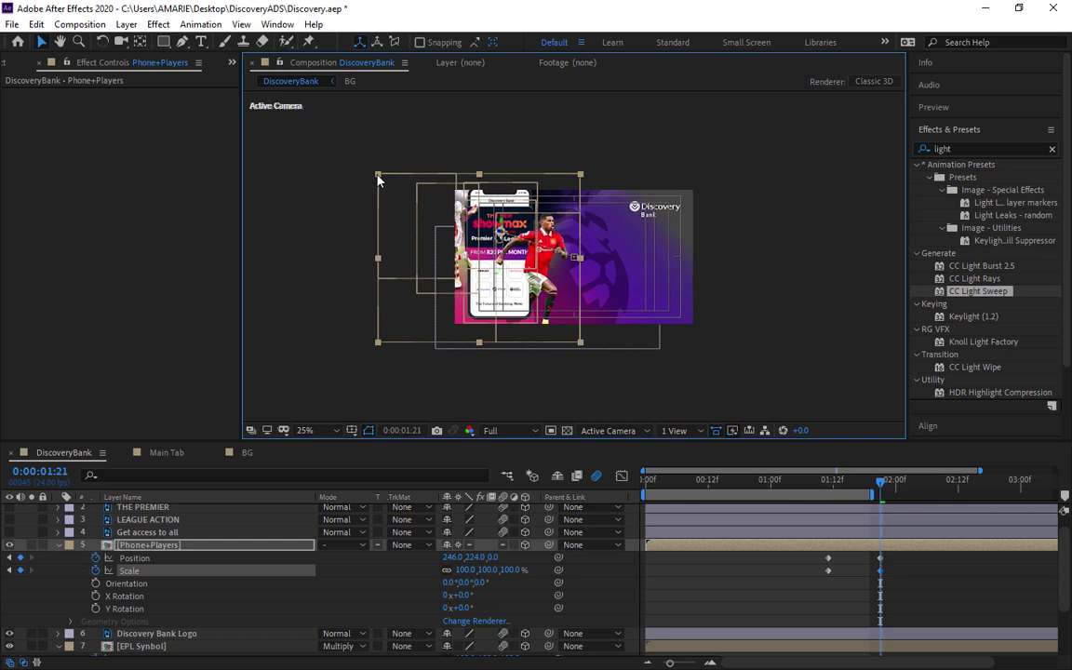
{"action": "left_click_drag", "start_coordinate": [378, 179], "coordinate": [415, 202]}
{"action": "scroll", "coordinate": [544, 207], "scroll_direction": "up", "scroll_amount": 4}
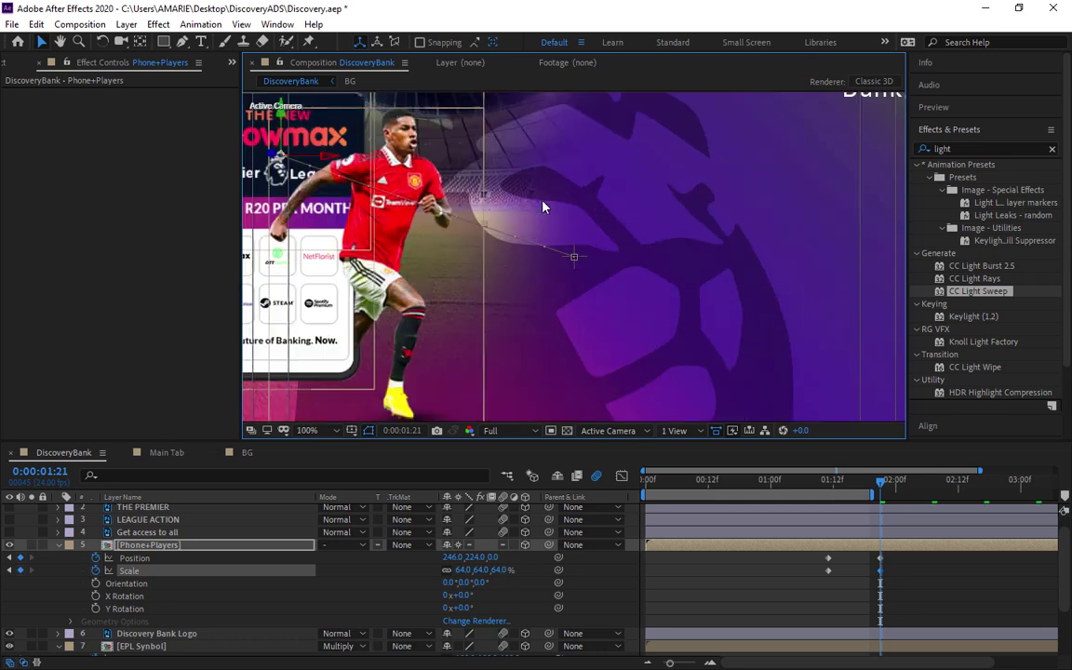
{"action": "scroll", "coordinate": [544, 207], "scroll_direction": "down", "scroll_amount": 2}
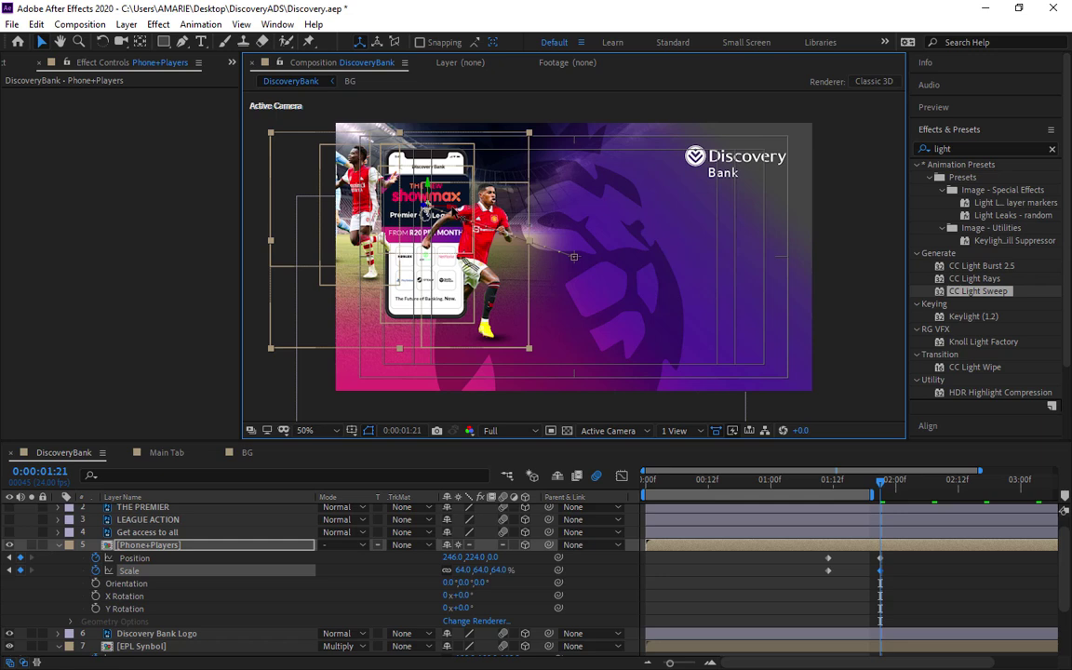
At 0:00:01:21, reposition the Phone+Players layer to 446, 276 and set its scale to 79%
{"action": "left_click_drag", "start_coordinate": [425, 186], "coordinate": [476, 184]}
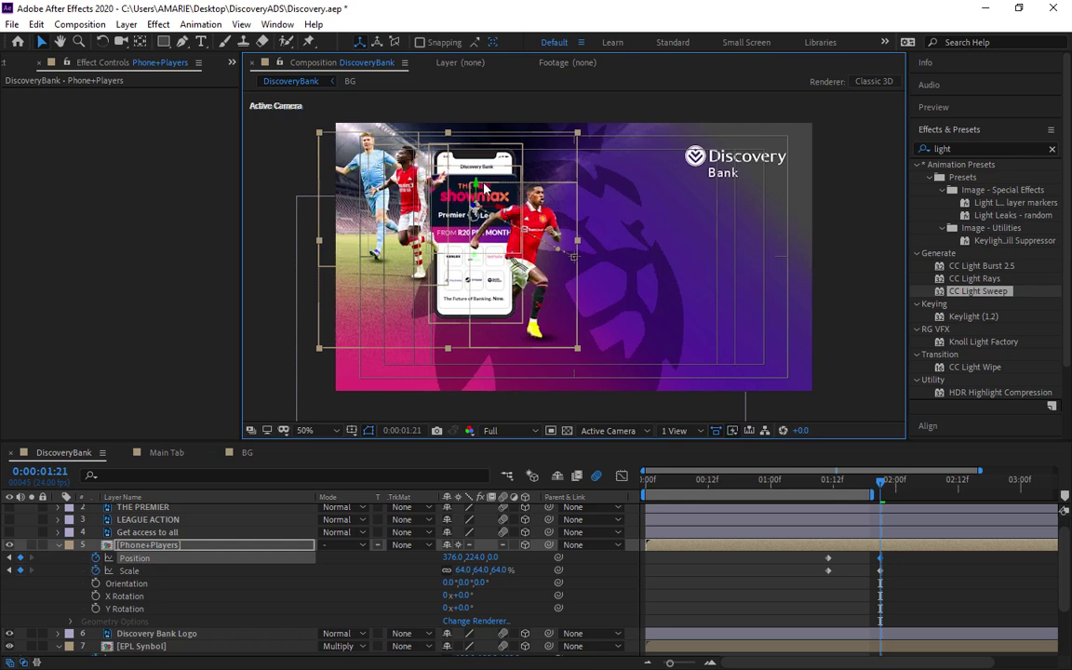
{"action": "left_click_drag", "start_coordinate": [474, 182], "coordinate": [474, 223]}
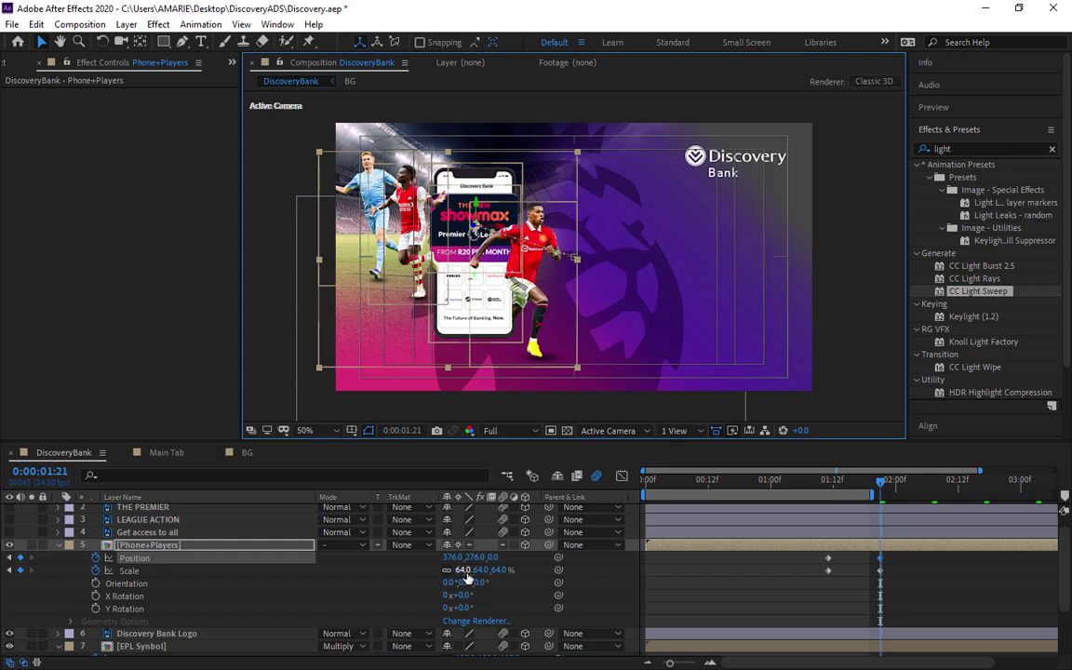
{"action": "mouse_move", "coordinate": [466, 577]}
{"action": "left_mouse_down"}
{"action": "mouse_move", "coordinate": [481, 577]}
{"action": "mouse_move", "coordinate": [475, 569]}
{"action": "left_mouse_up"}
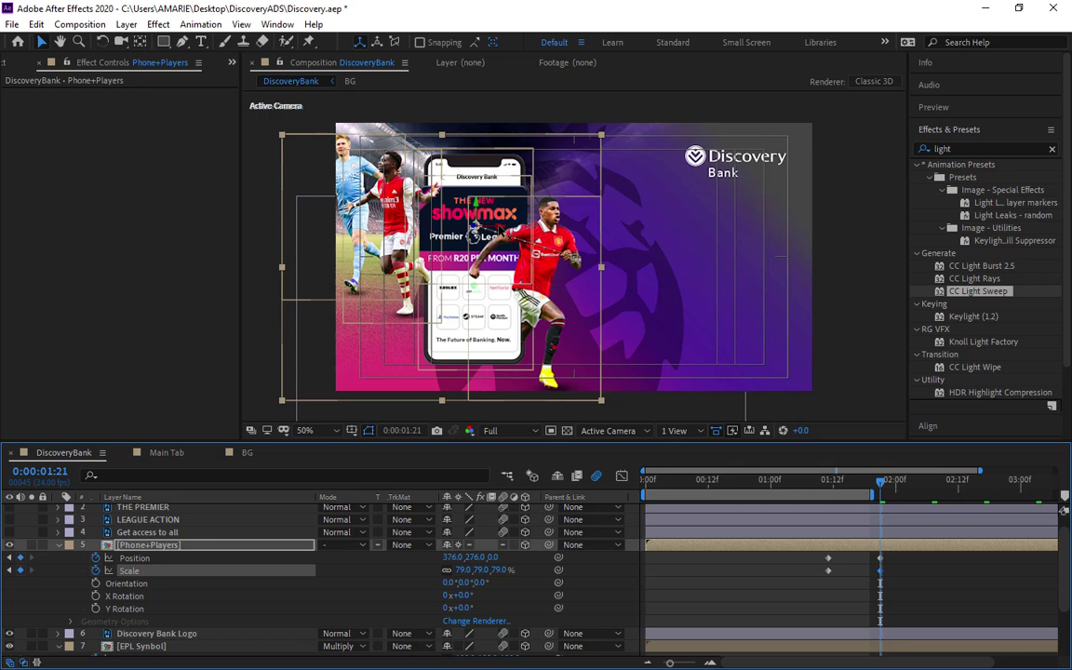
{"action": "key", "text": "shift+Right"}
{"action": "key", "text": "shift+Right"}
{"action": "key", "text": "shift+Right"}
{"action": "key", "text": "shift+Right"}
{"action": "key", "text": "shift+Right"}
{"action": "key", "text": "shift+Right"}
{"action": "key", "text": "shift+Right"}
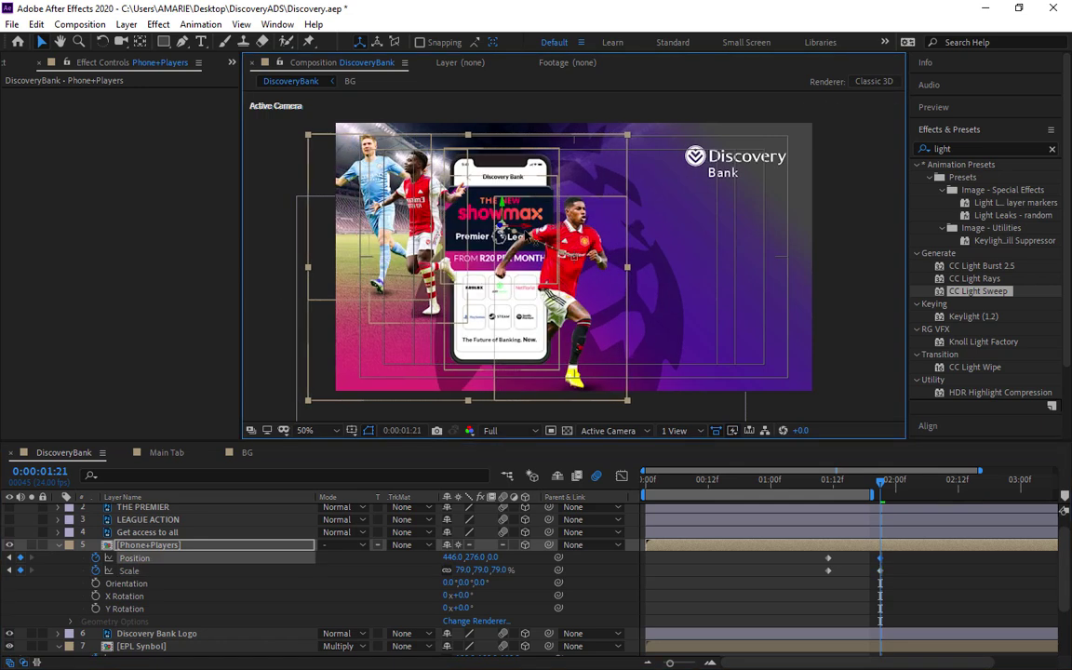
Apply Easy Ease to all position and scale keyframes of the Phone+Players layer
{"action": "left_click_drag", "start_coordinate": [900, 562], "coordinate": [813, 583]}
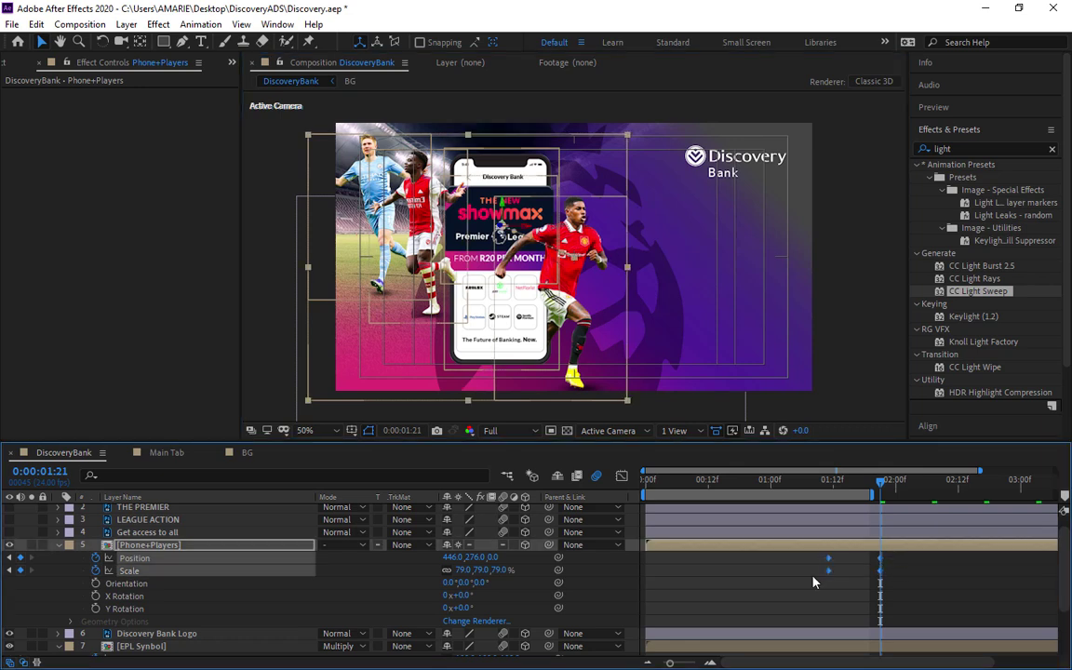
{"action": "right_click", "coordinate": [880, 557]}
{"action": "mouse_move", "coordinate": [959, 547]}
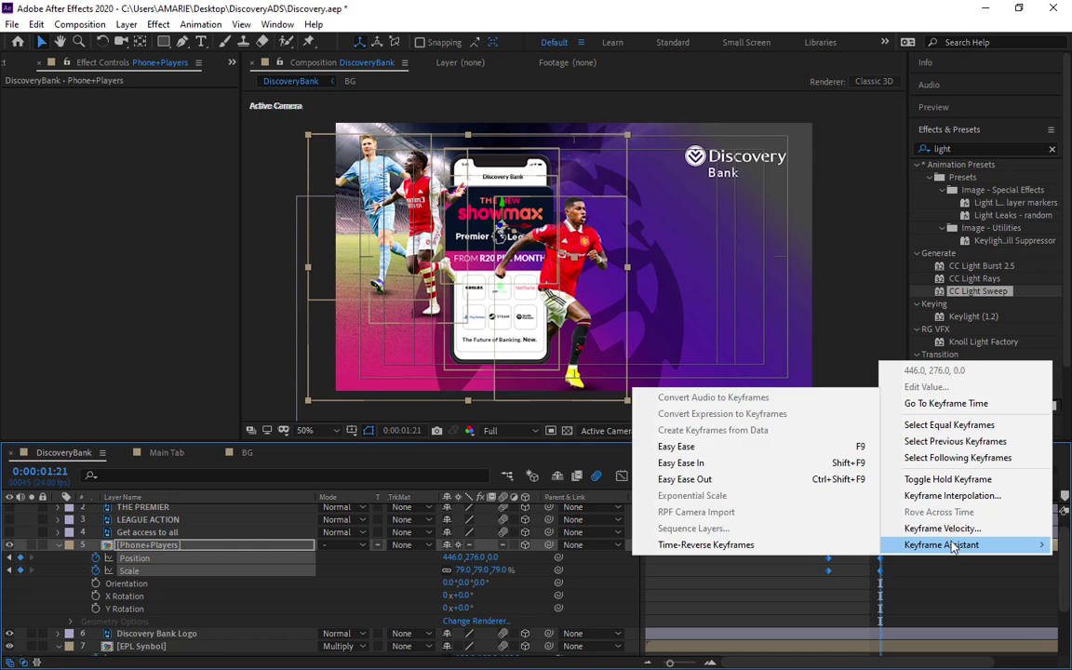
{"action": "left_click", "coordinate": [656, 445]}
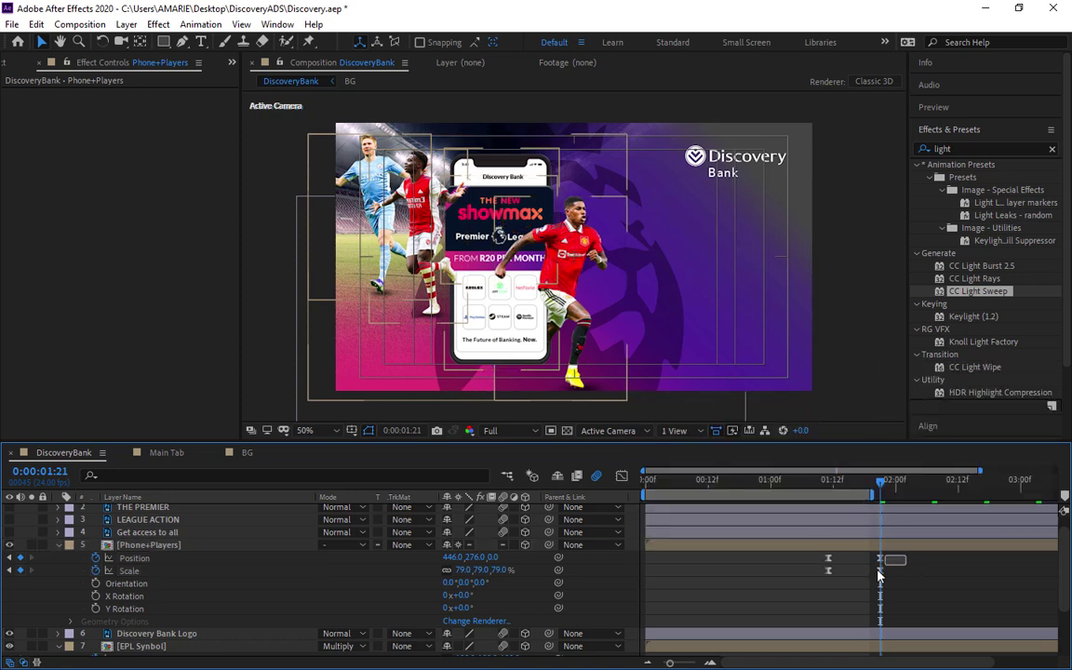
Reshape the Phone+Players speed curves so the move peaks just after 0:00:01:11 and eases out gradually into the final keyframes
{"action": "key", "text": "shift+F3"}
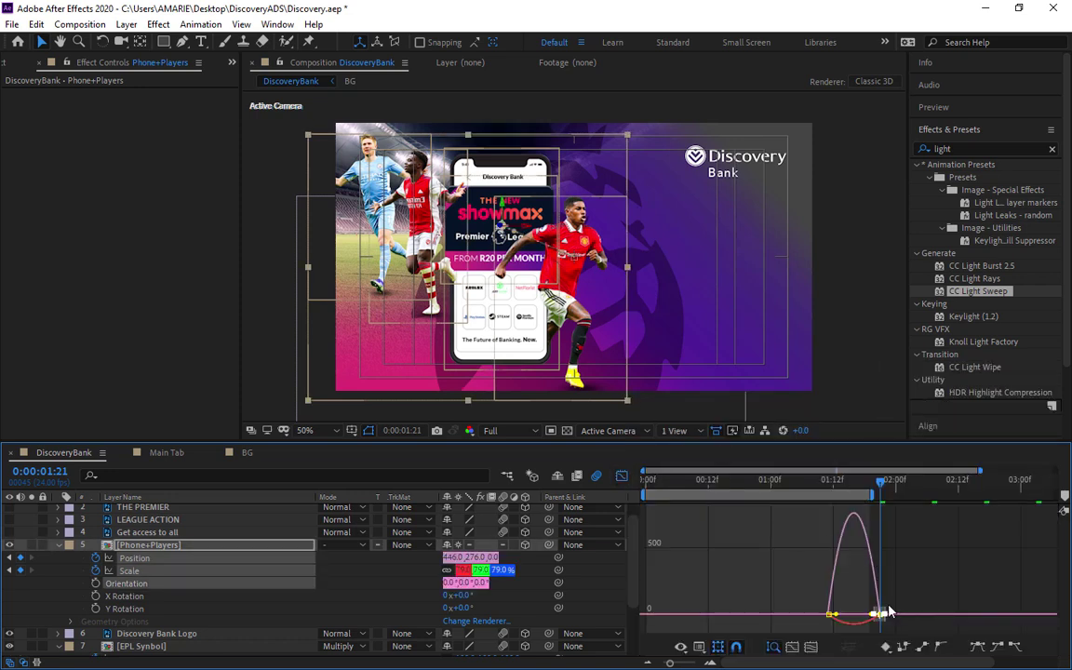
{"action": "left_click_drag", "start_coordinate": [879, 614], "coordinate": [830, 616]}
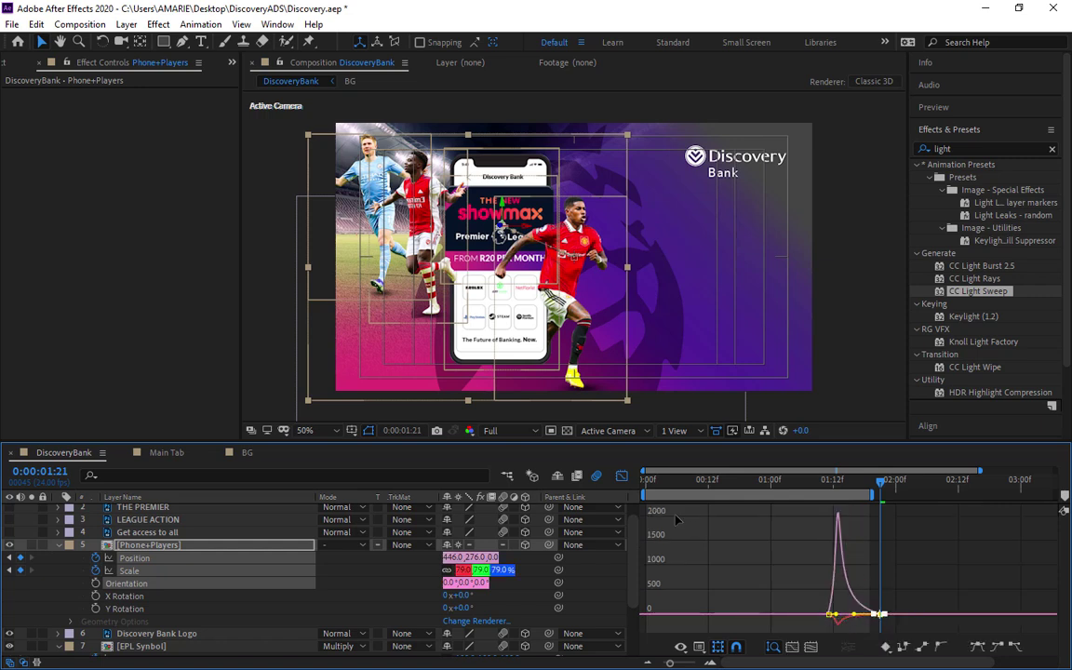
{"action": "left_click", "coordinate": [623, 476]}
Extend the work area end to about 0:00:02:00 and preview the phone and players' shift from the start
{"action": "left_click_drag", "start_coordinate": [874, 496], "coordinate": [899, 497]}
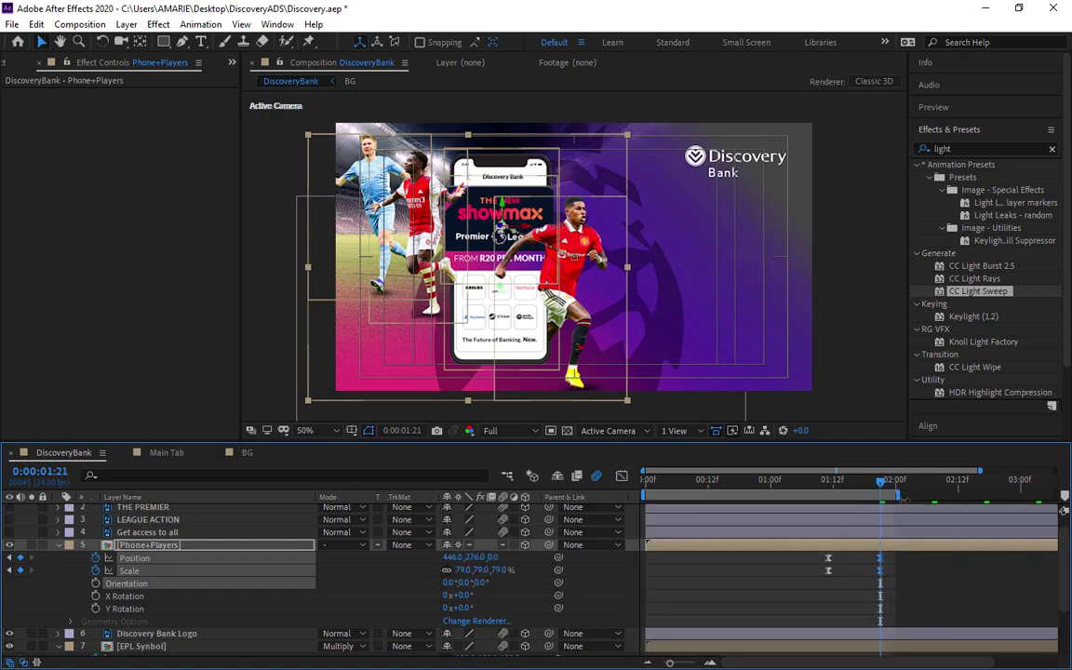
{"action": "key", "text": "space"}
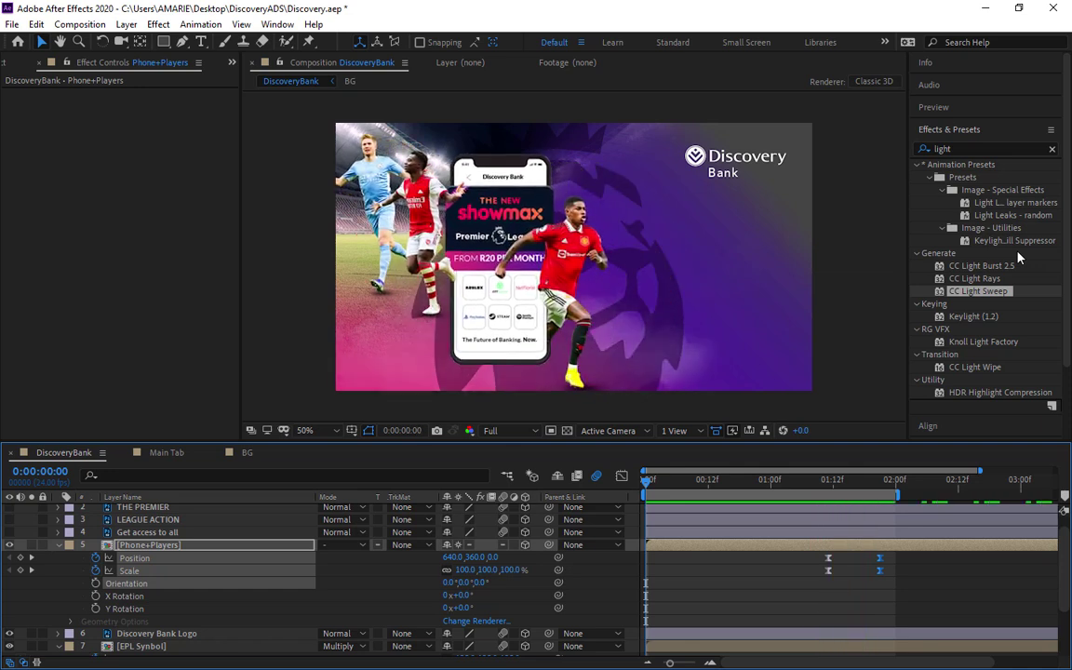
{"action": "key", "text": "space"}
{"action": "key", "text": "space"}
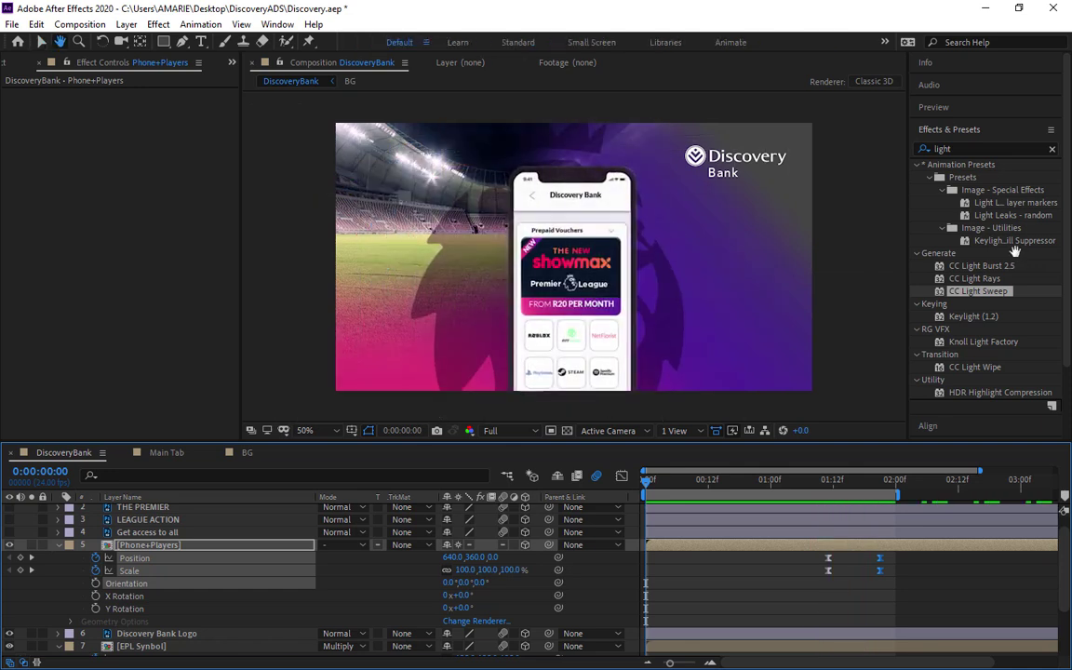
{"action": "key", "text": "space"}
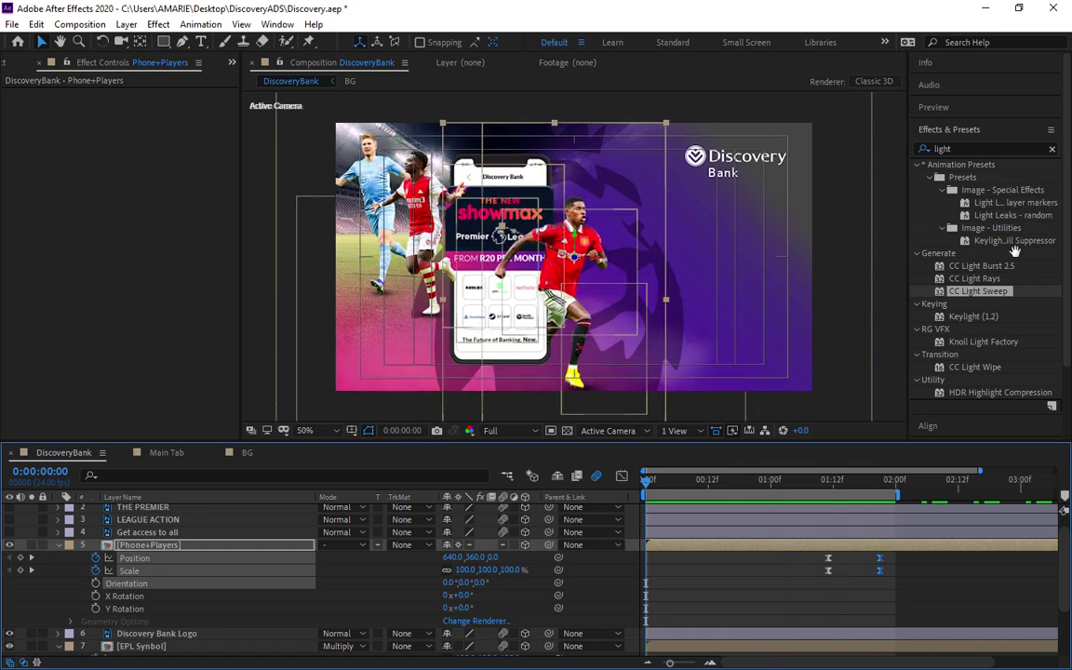
{"action": "key", "text": "space"}
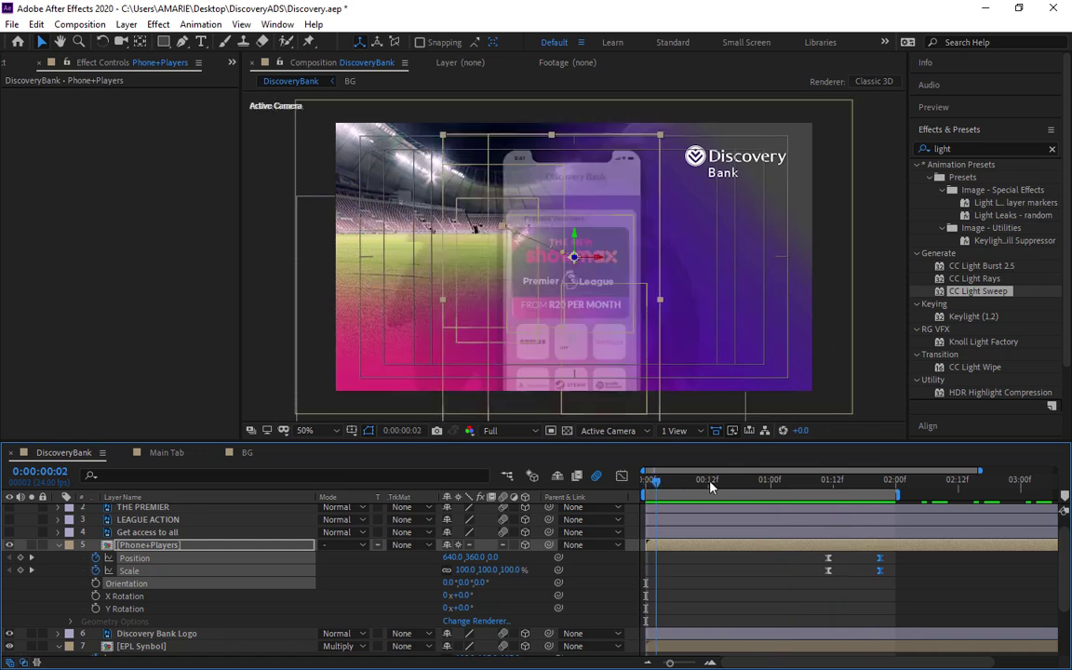
{"action": "left_click_drag", "start_coordinate": [814, 488], "coordinate": [712, 488]}
{"action": "key", "text": "space"}
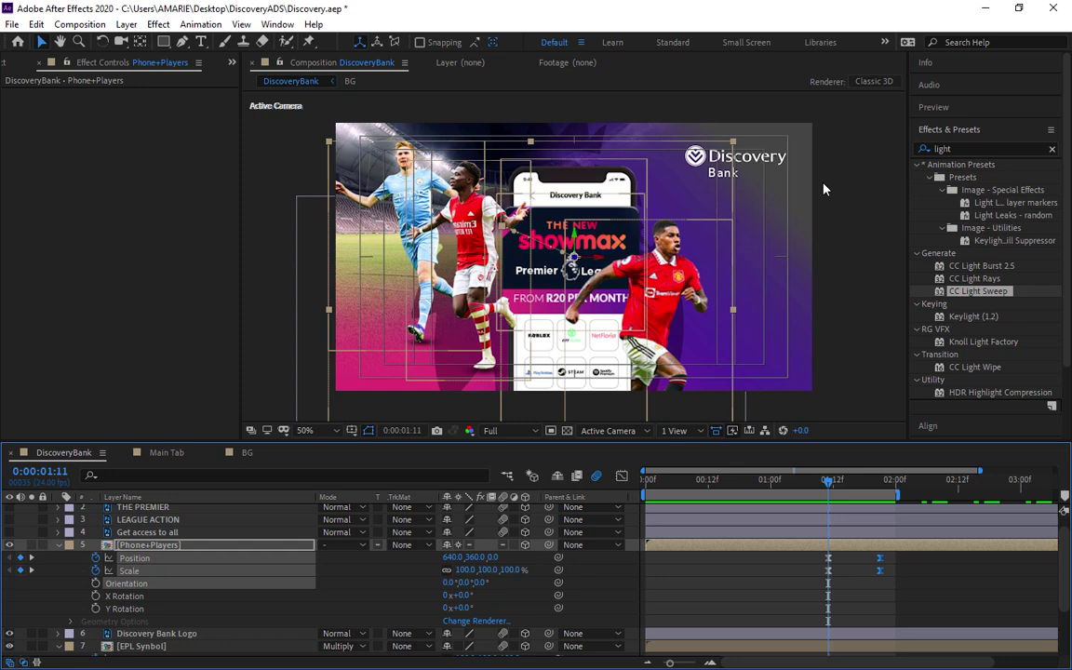
Select LFlares.avi in the project's Footage folder and collapse the properties of the Phone+Players layer
{"action": "left_click", "coordinate": [11, 63]}
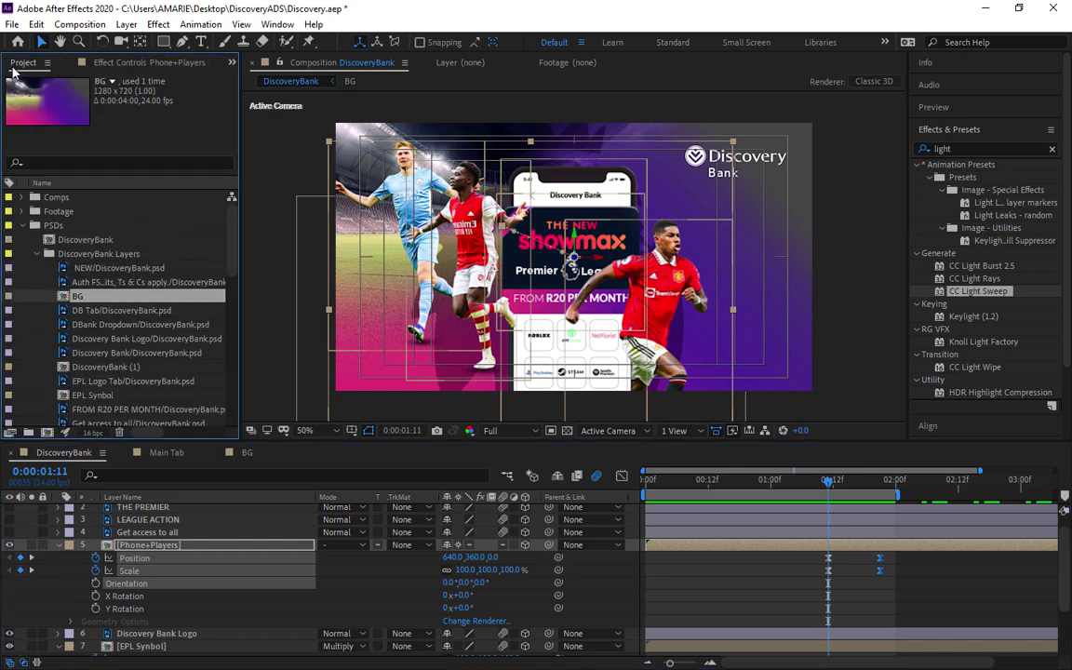
{"action": "left_click", "coordinate": [21, 225]}
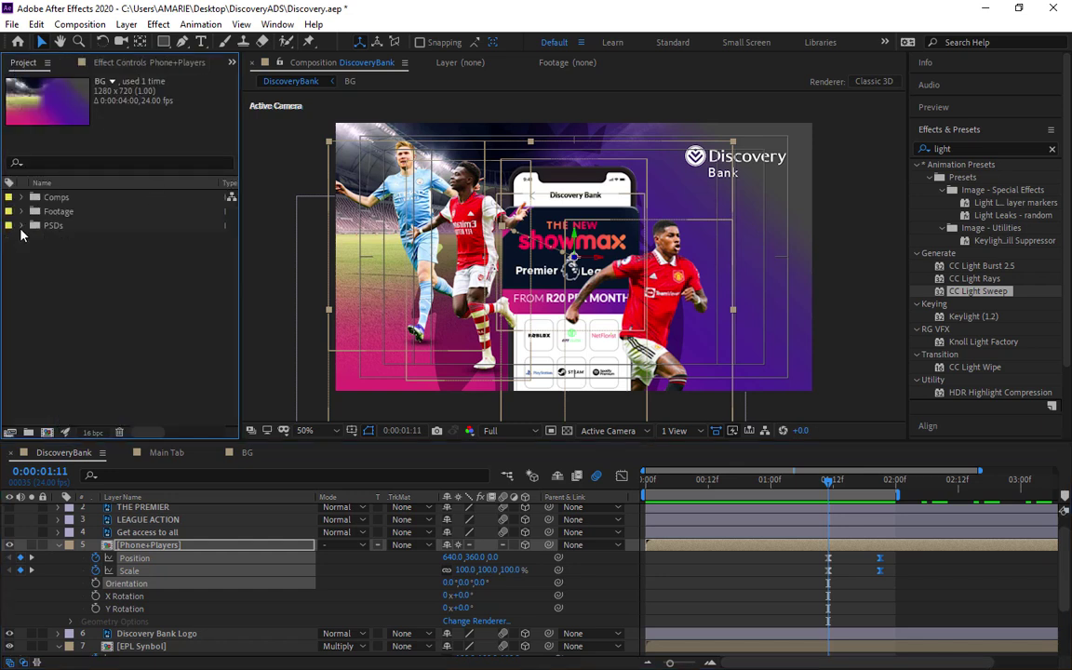
{"action": "left_click", "coordinate": [64, 214]}
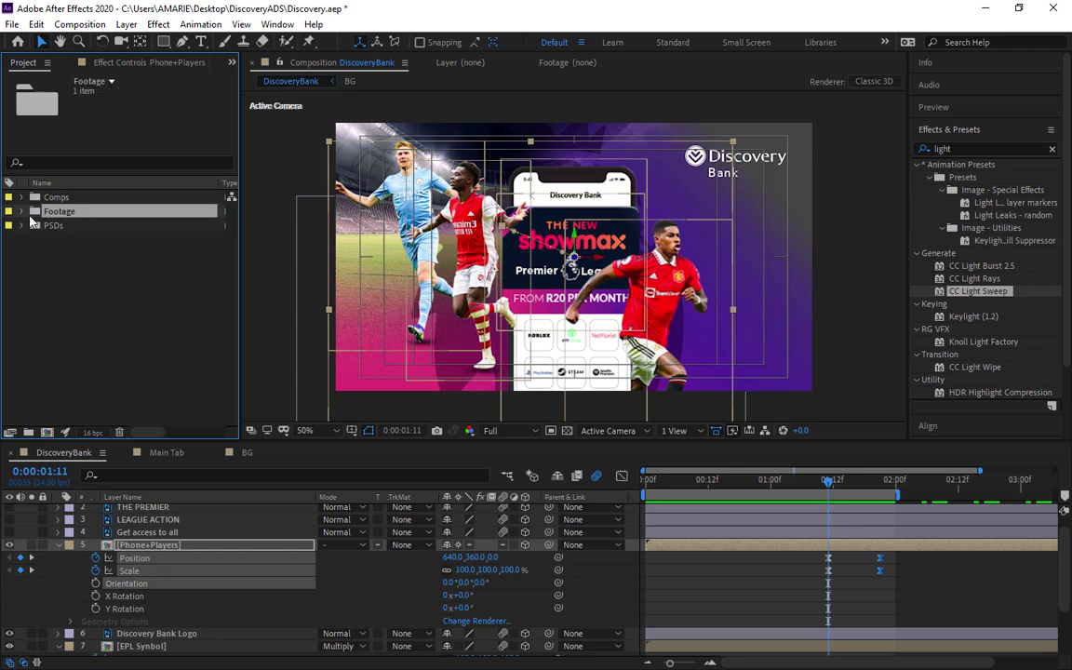
{"action": "left_click", "coordinate": [22, 213]}
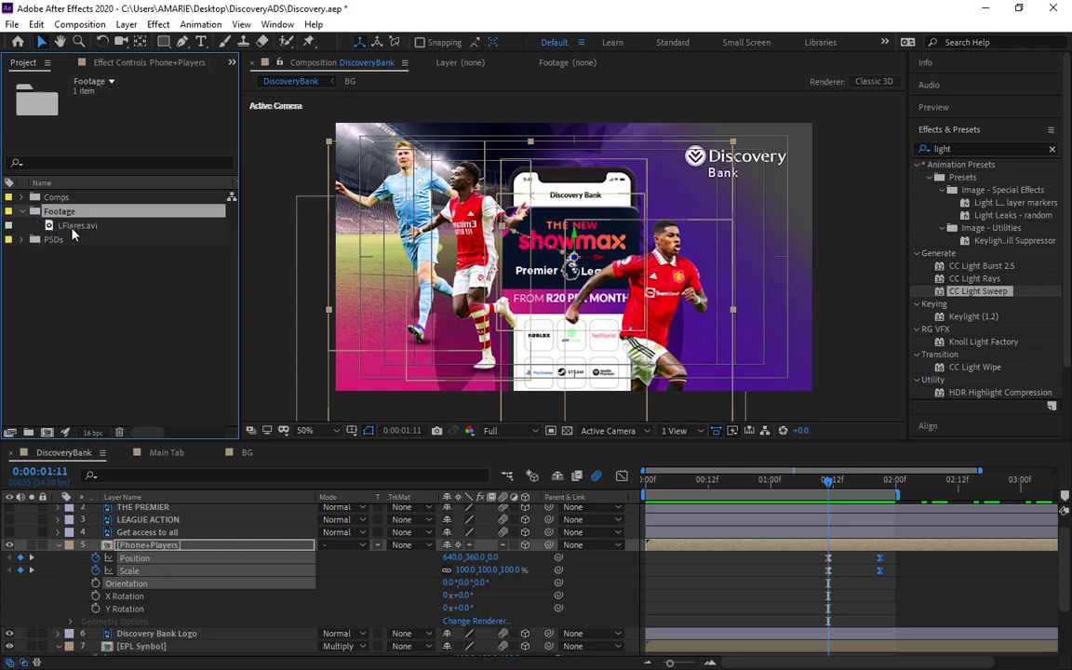
{"action": "left_click", "coordinate": [72, 228]}
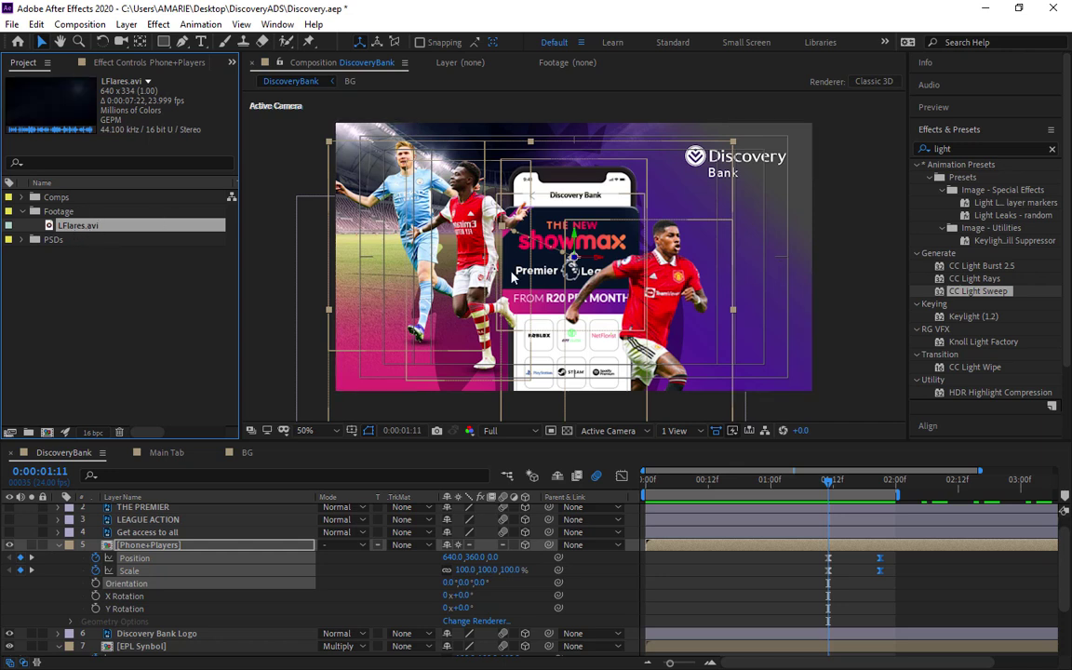
{"action": "scroll", "coordinate": [843, 528], "scroll_direction": "up", "scroll_amount": 1}
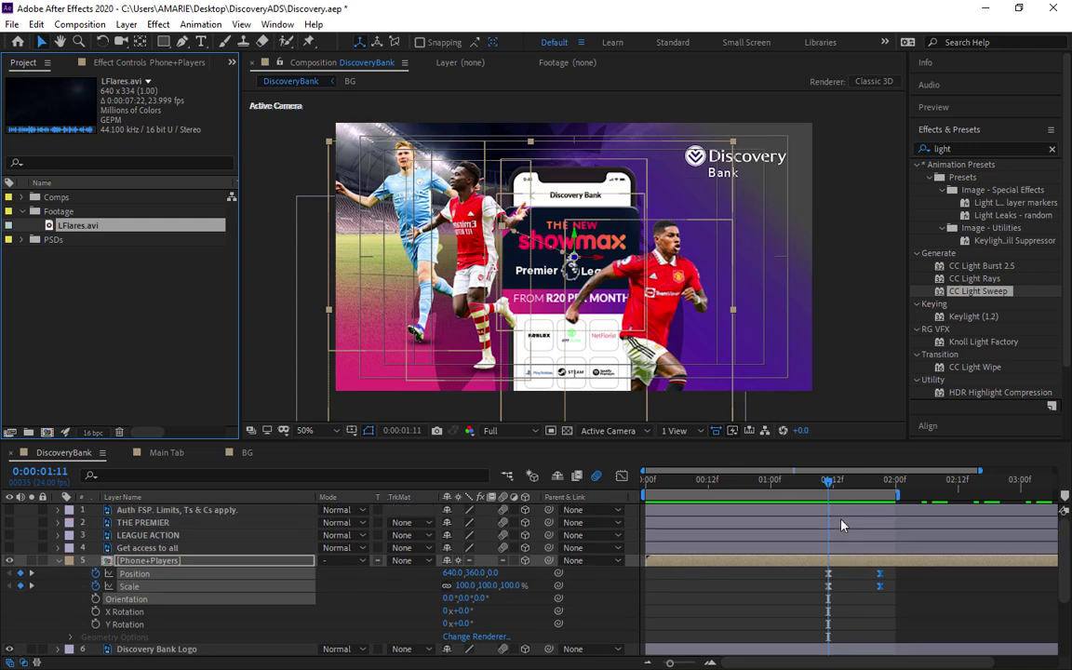
{"action": "left_click", "coordinate": [57, 560]}
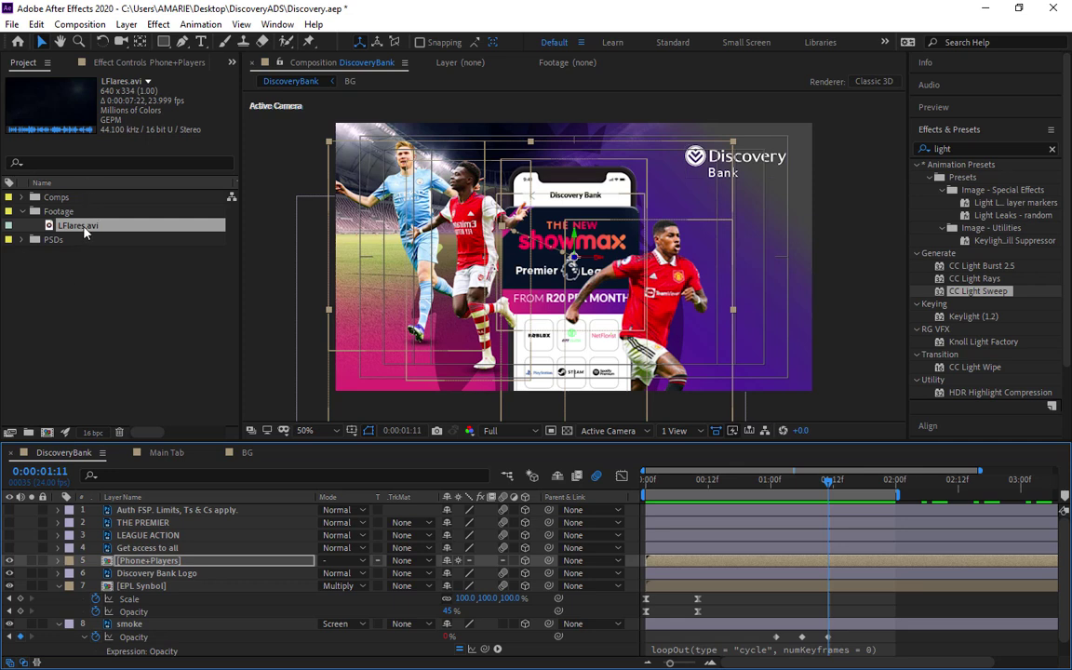
Try LFlares.avi above the Phone+Players layer, enlarged past the frame edges with the Add blending mode
{"action": "left_click_drag", "start_coordinate": [79, 224], "coordinate": [142, 558]}
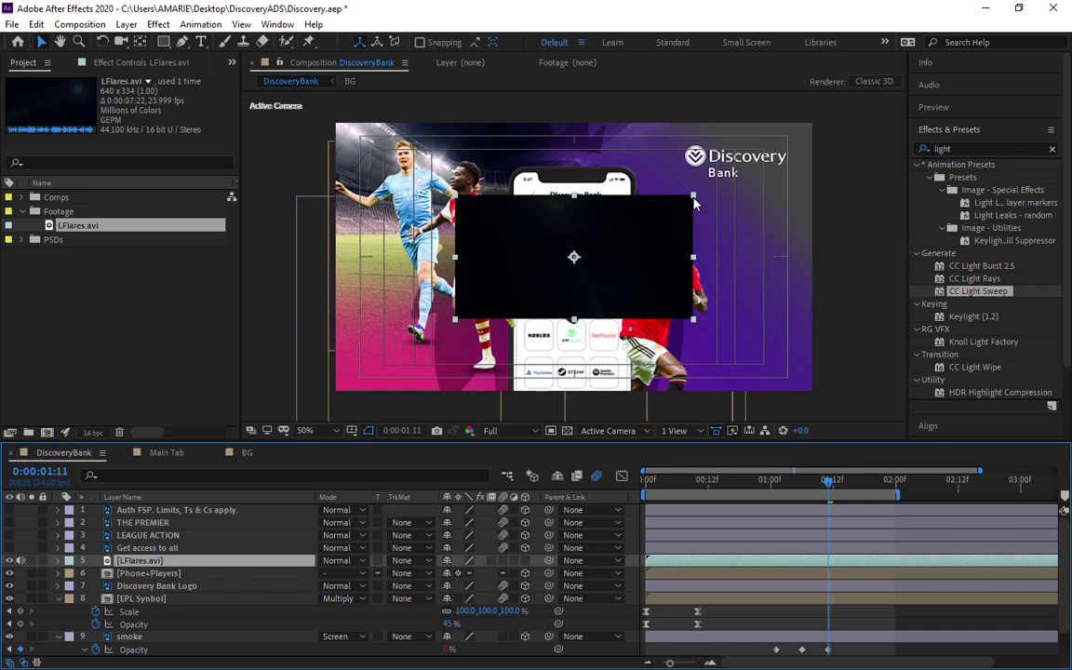
{"action": "left_click_drag", "start_coordinate": [693, 198], "coordinate": [844, 126]}
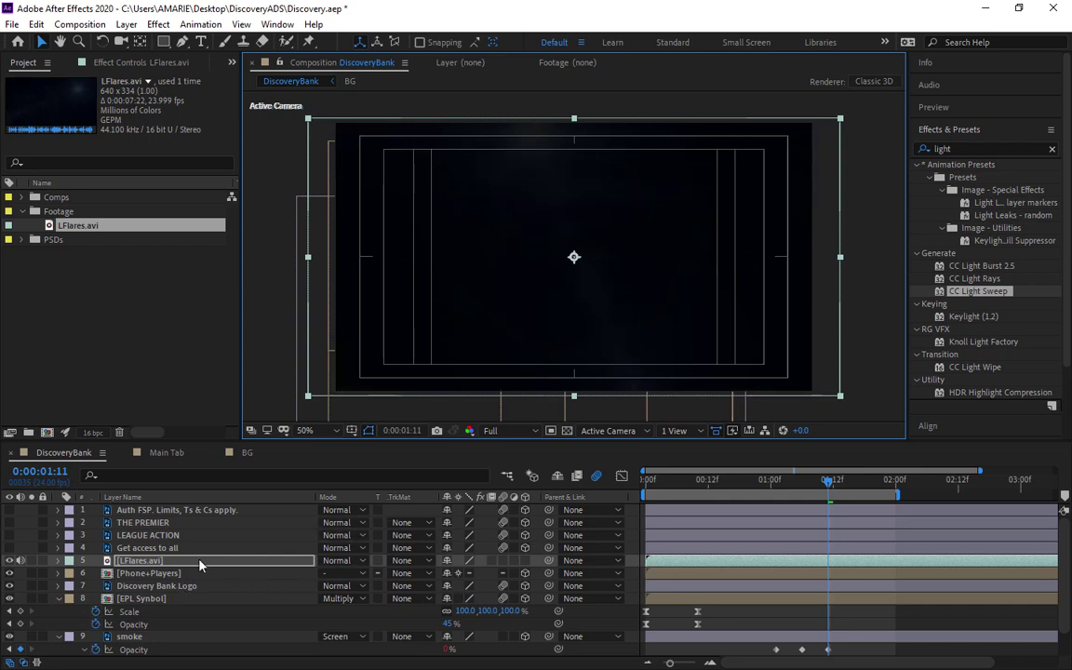
{"action": "left_click", "coordinate": [170, 566]}
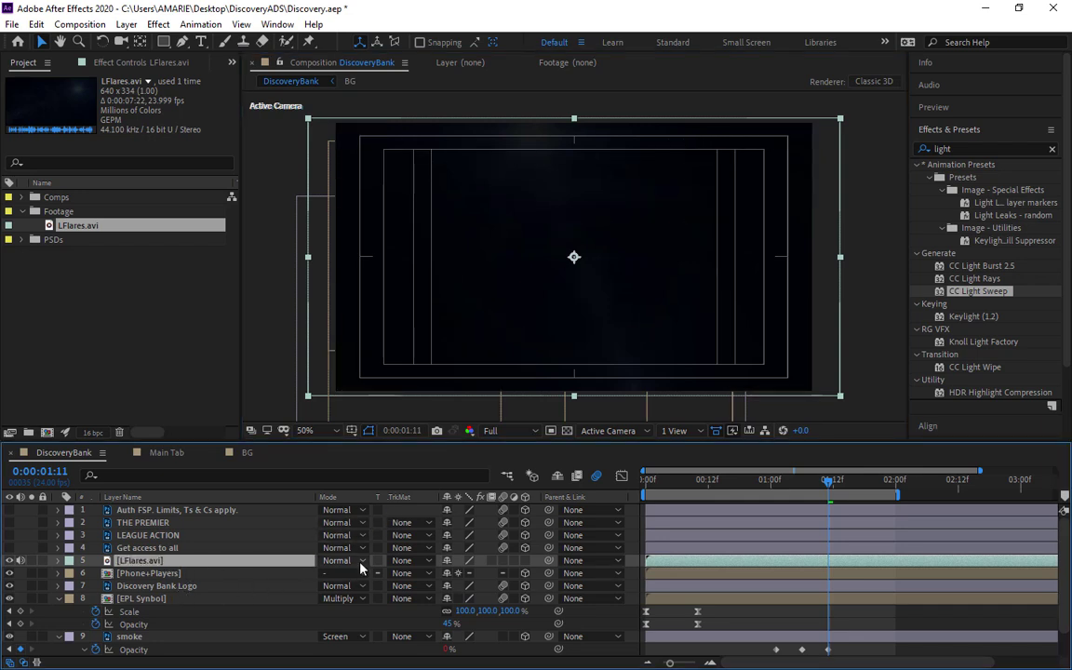
{"action": "left_click", "coordinate": [342, 561]}
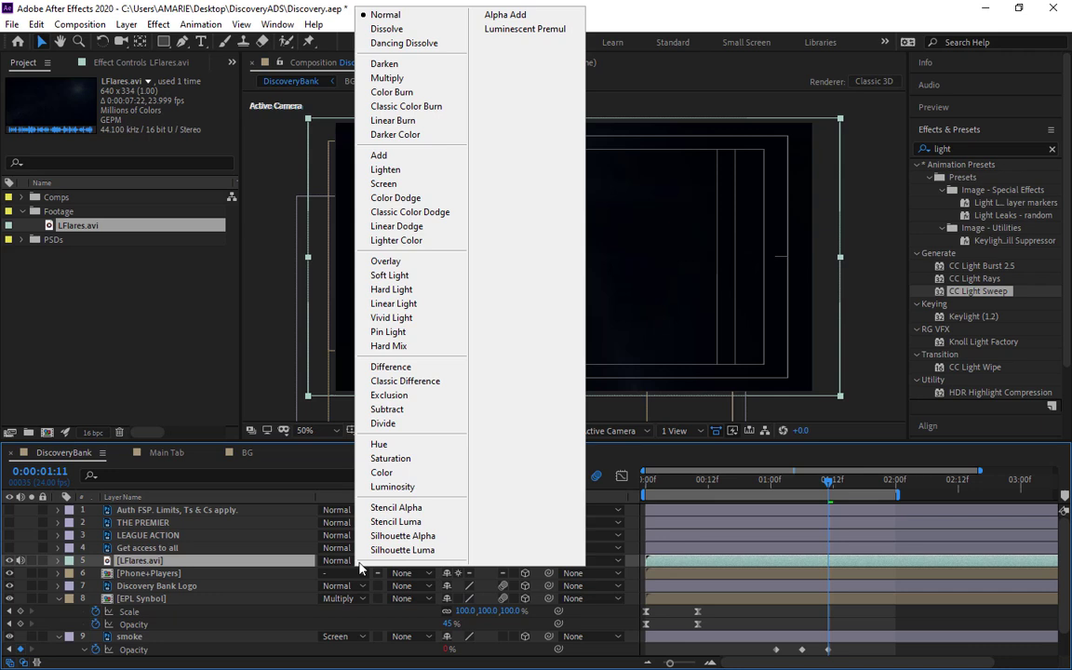
{"action": "left_click", "coordinate": [378, 159]}
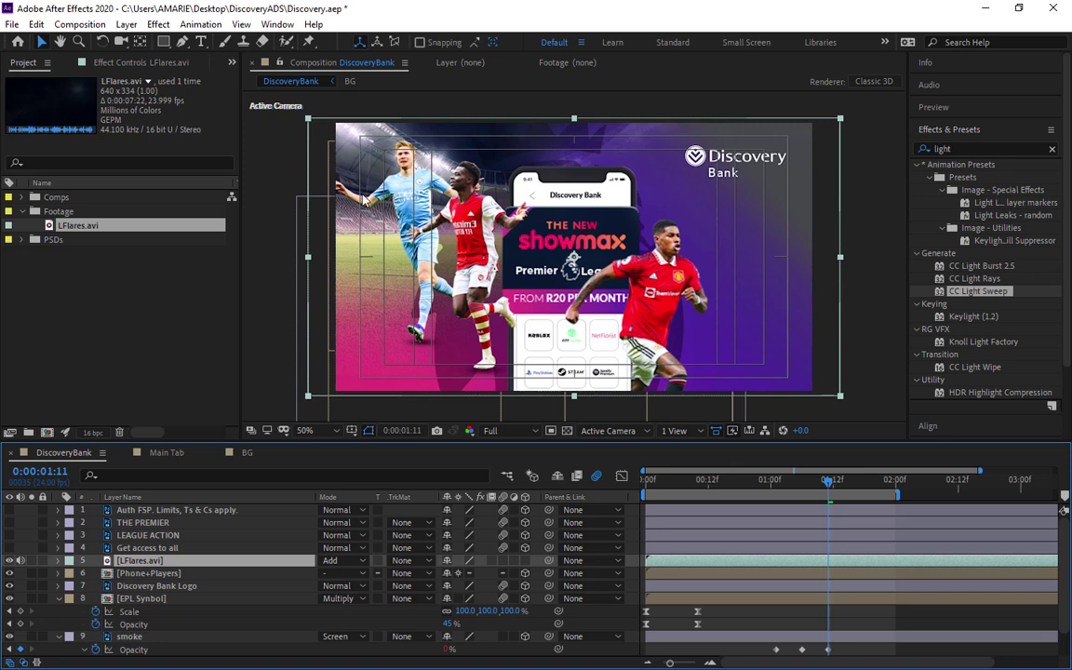
Undo the flare layer's blending mode, its scaling and its placement in the composition
{"action": "key", "text": "ctrl+z"}
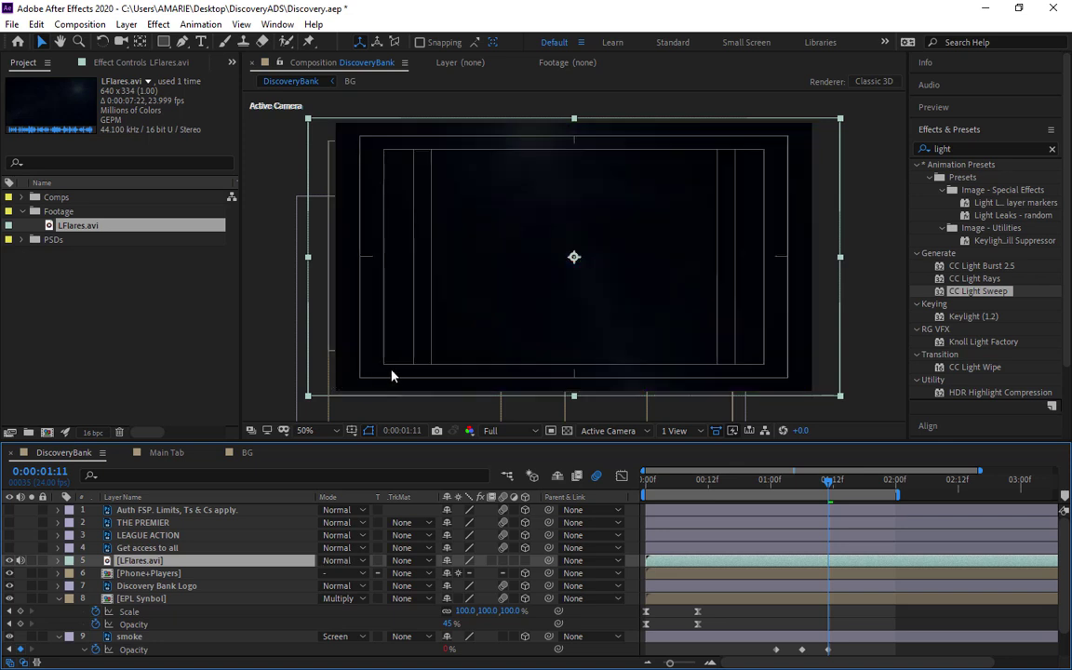
{"action": "key", "text": "ctrl+z"}
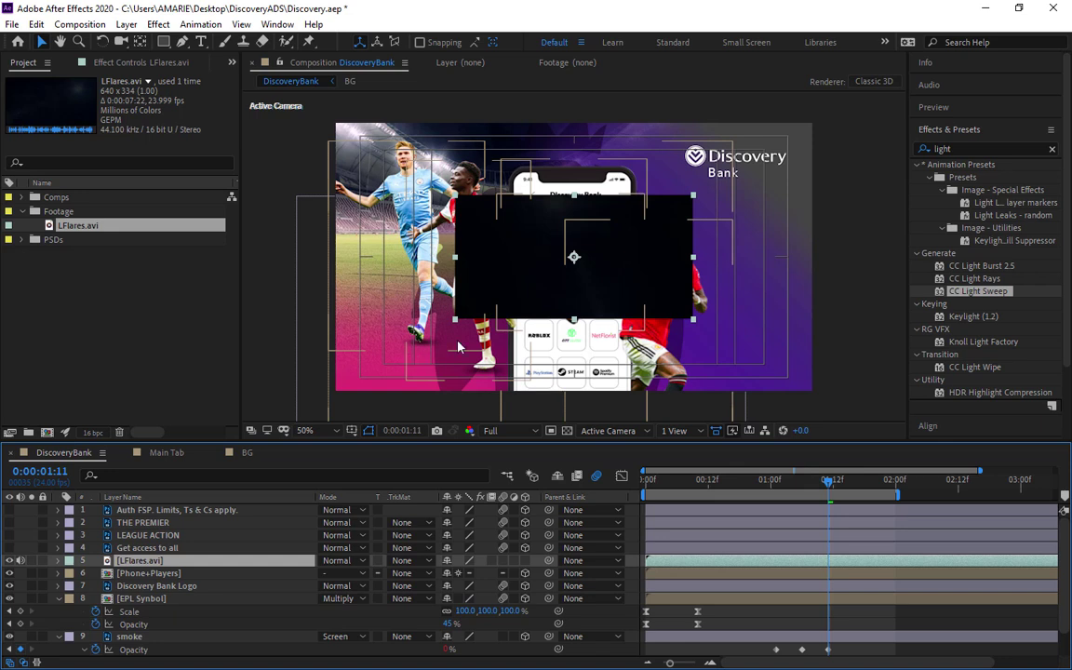
{"action": "key", "text": "ctrl+z"}
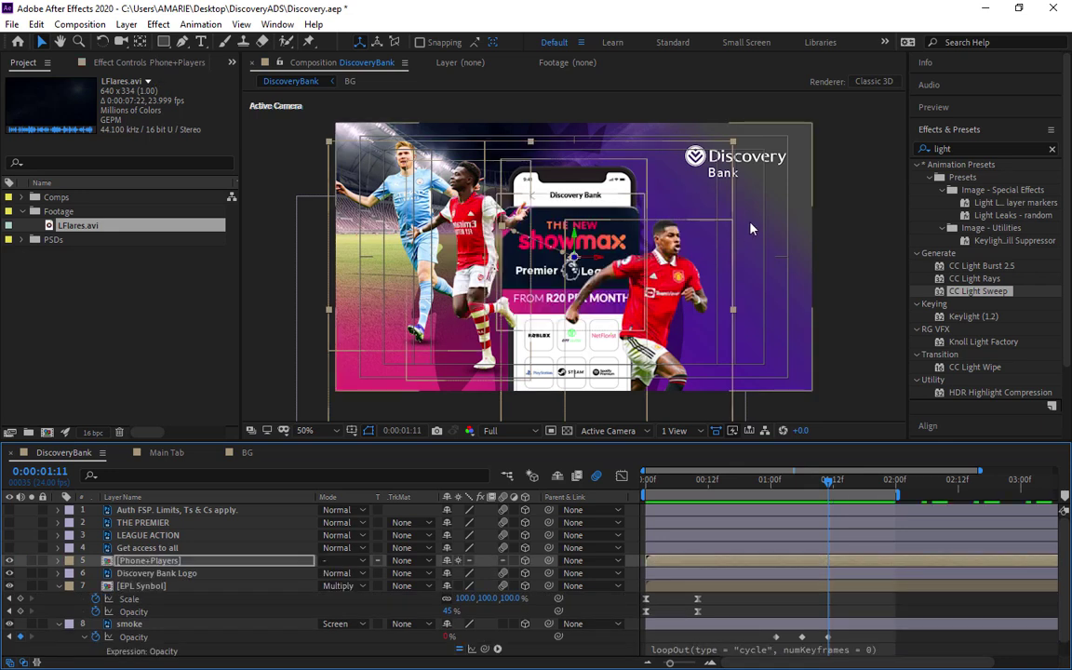
Open the LFlares.avi footage on its own and set its out point to 0:00:01:05
{"action": "double_click", "coordinate": [78, 225]}
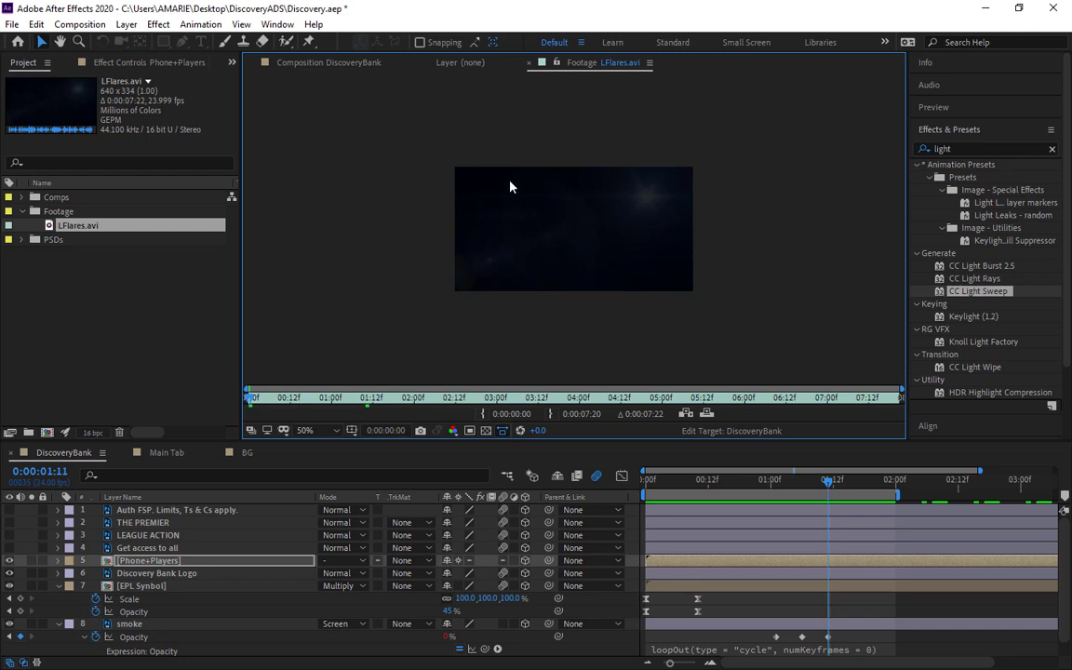
{"action": "key", "text": "period"}
{"action": "left_click_drag", "start_coordinate": [270, 398], "coordinate": [351, 402]}
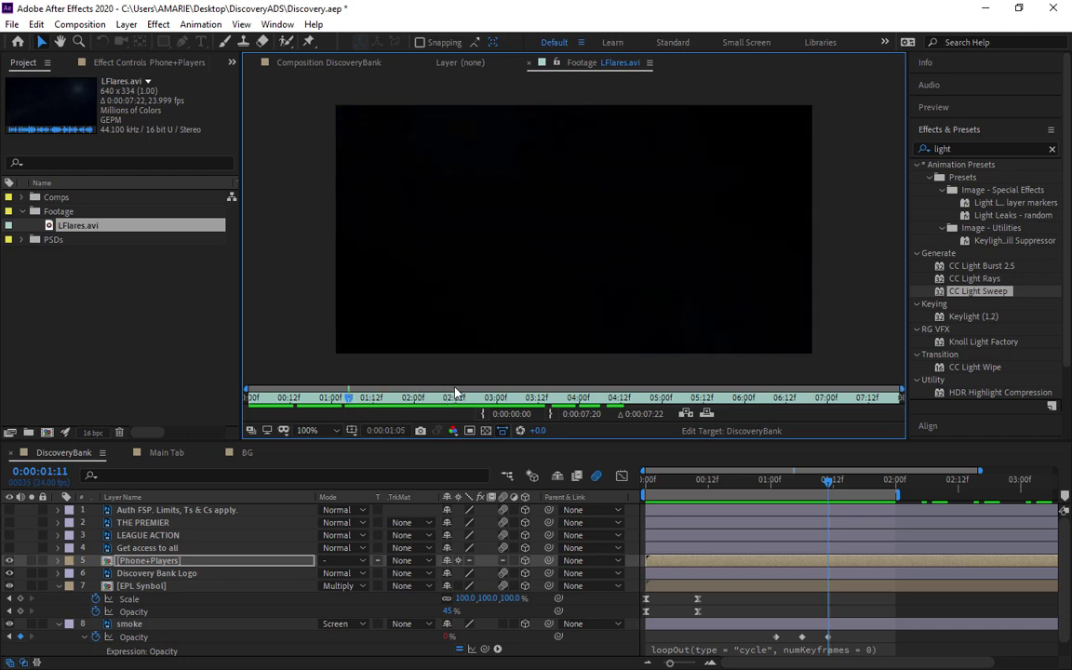
{"action": "left_click", "coordinate": [550, 415]}
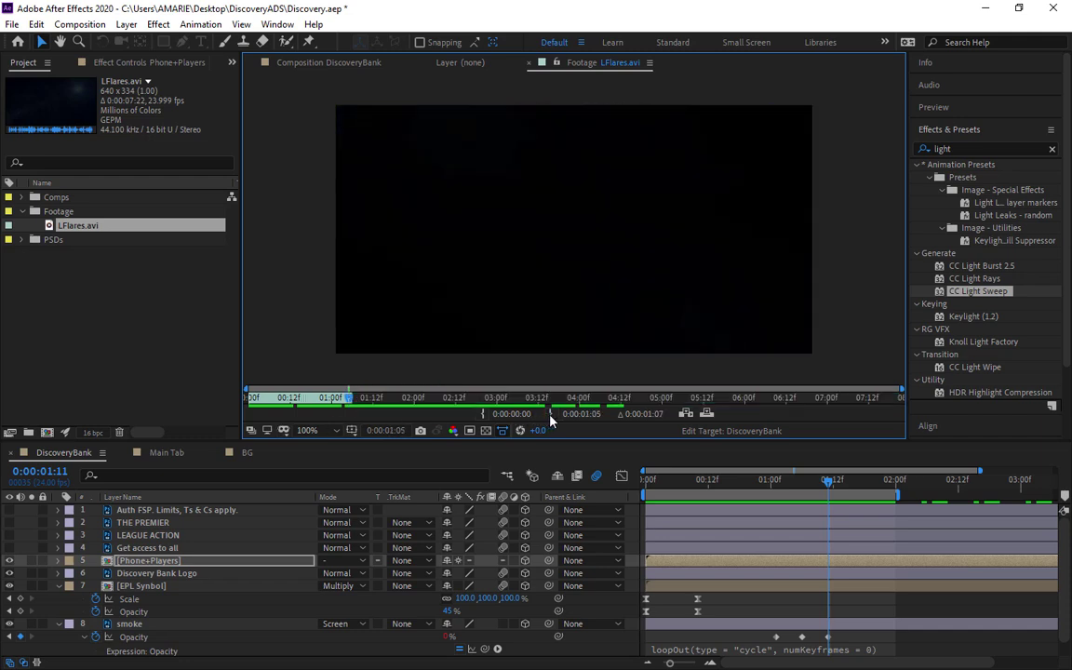
Place the trimmed LFlares.avi directly above the Phone+Players layer, starting at 0:00:01:11
{"action": "left_click_drag", "start_coordinate": [82, 233], "coordinate": [146, 557]}
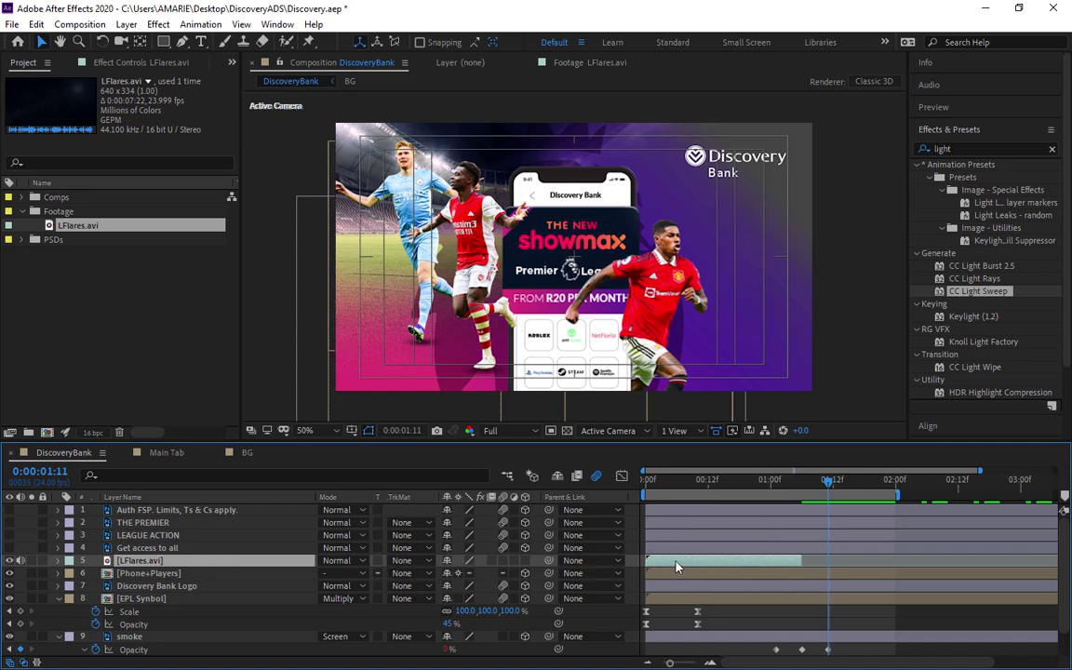
{"action": "left_click_drag", "start_coordinate": [674, 561], "coordinate": [857, 561]}
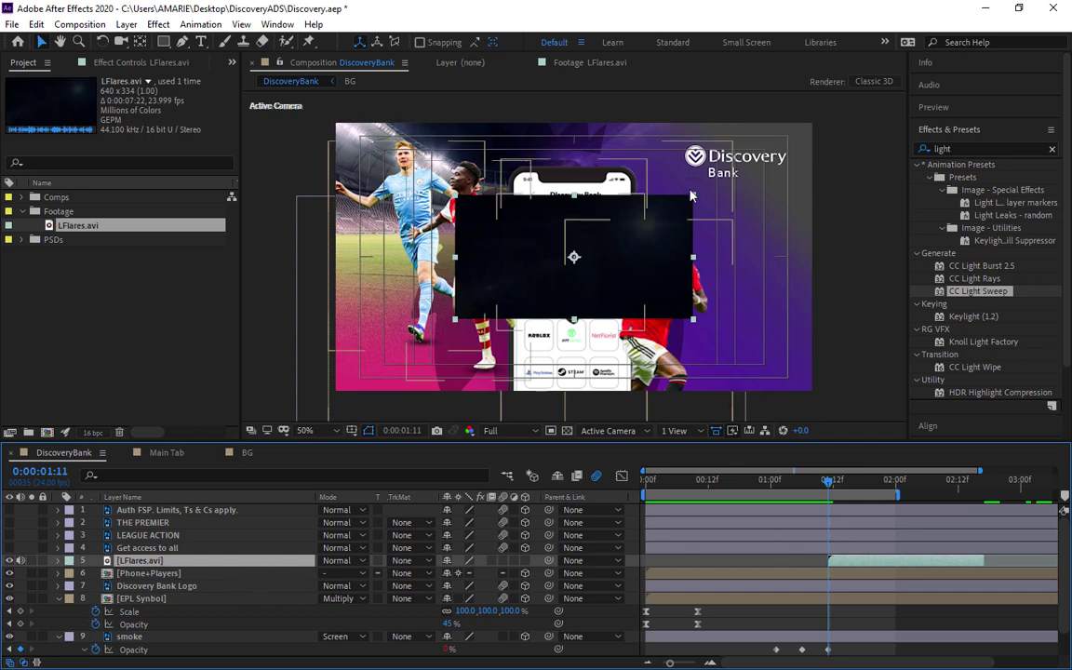
Enlarge the LFlares.avi layer to cover the whole frame and set its blending mode to Add
{"action": "left_click_drag", "start_coordinate": [692, 196], "coordinate": [836, 83]}
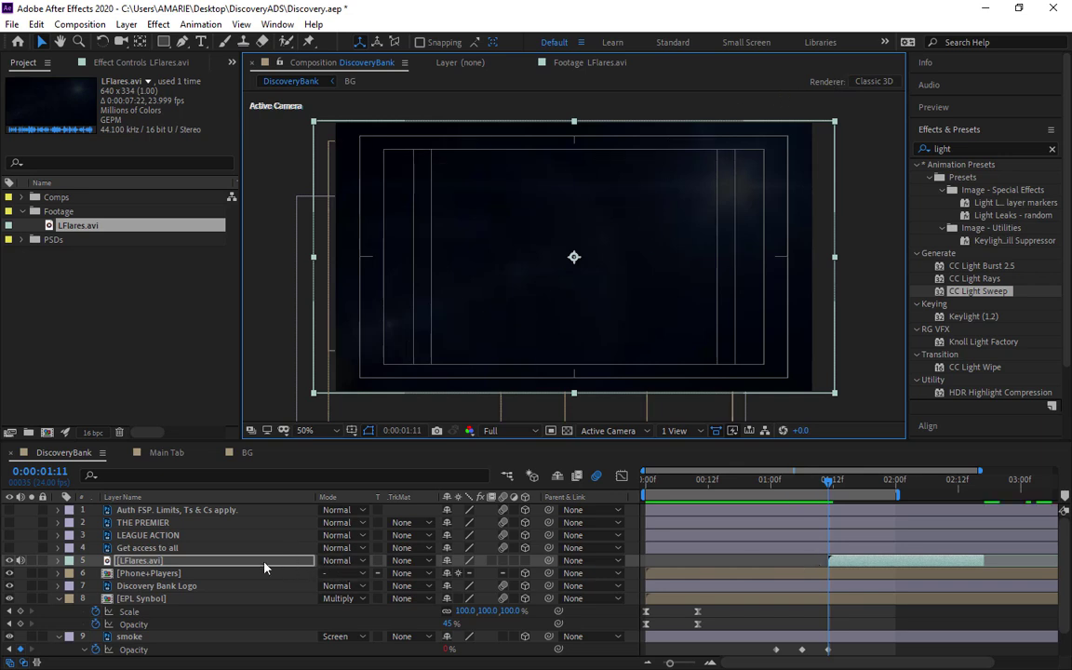
{"action": "left_click", "coordinate": [345, 560]}
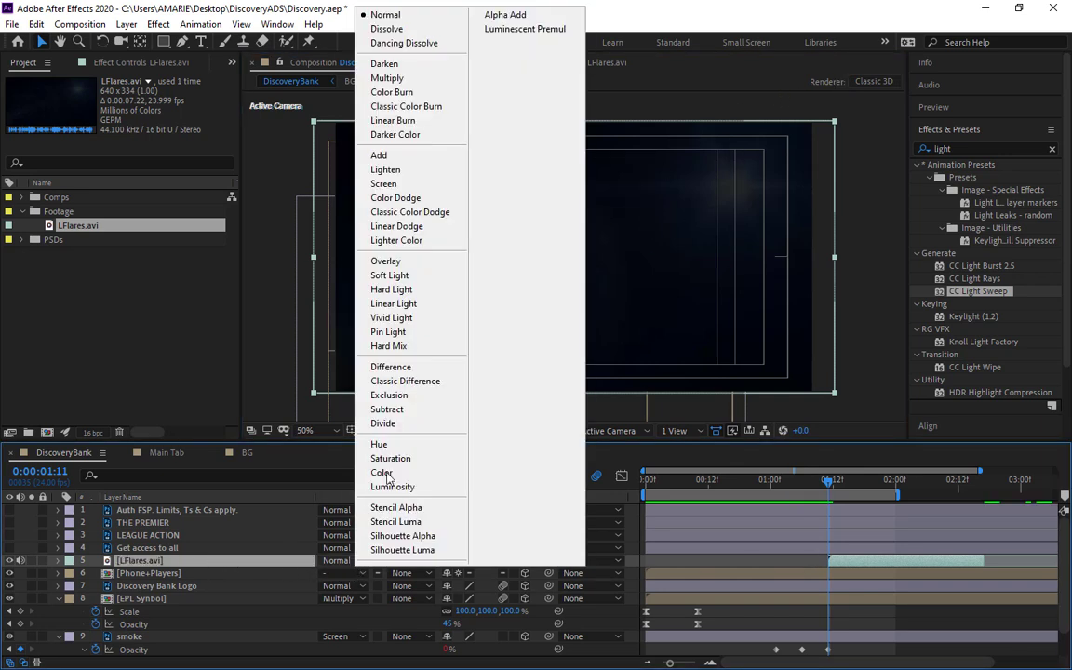
{"action": "left_click", "coordinate": [372, 154]}
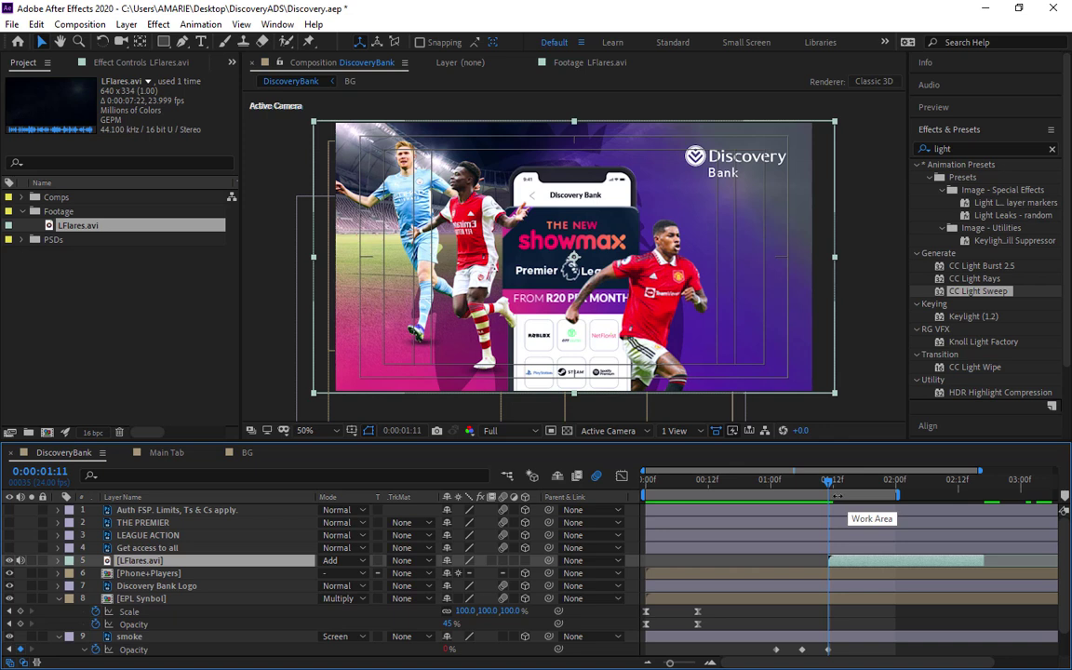
Set the work area from 0:00:01:11 to the end of the composition and preview the lens flare over the shift
{"action": "key", "text": "b"}
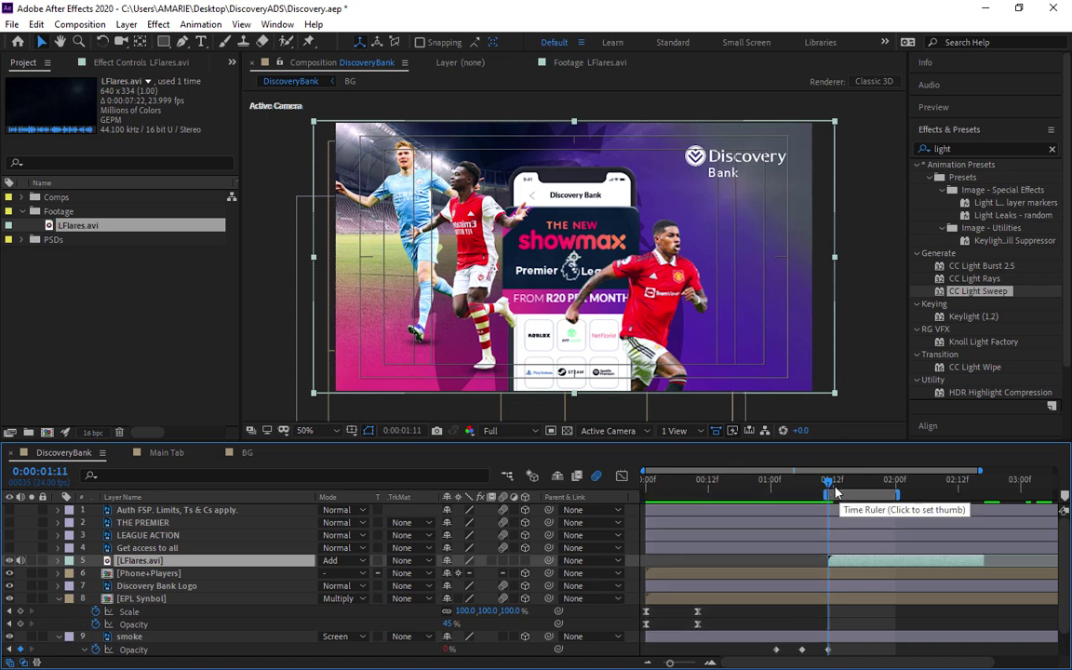
{"action": "left_click_drag", "start_coordinate": [896, 494], "coordinate": [1055, 494]}
{"action": "left_click_drag", "start_coordinate": [744, 483], "coordinate": [782, 491]}
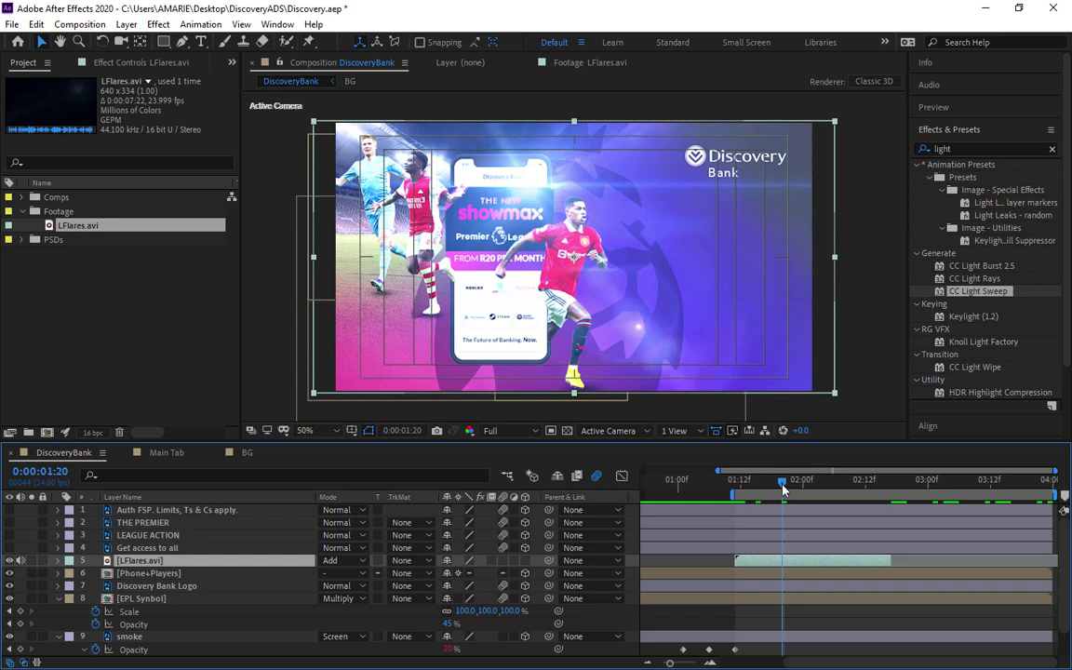
{"action": "left_click_drag", "start_coordinate": [784, 492], "coordinate": [844, 483]}
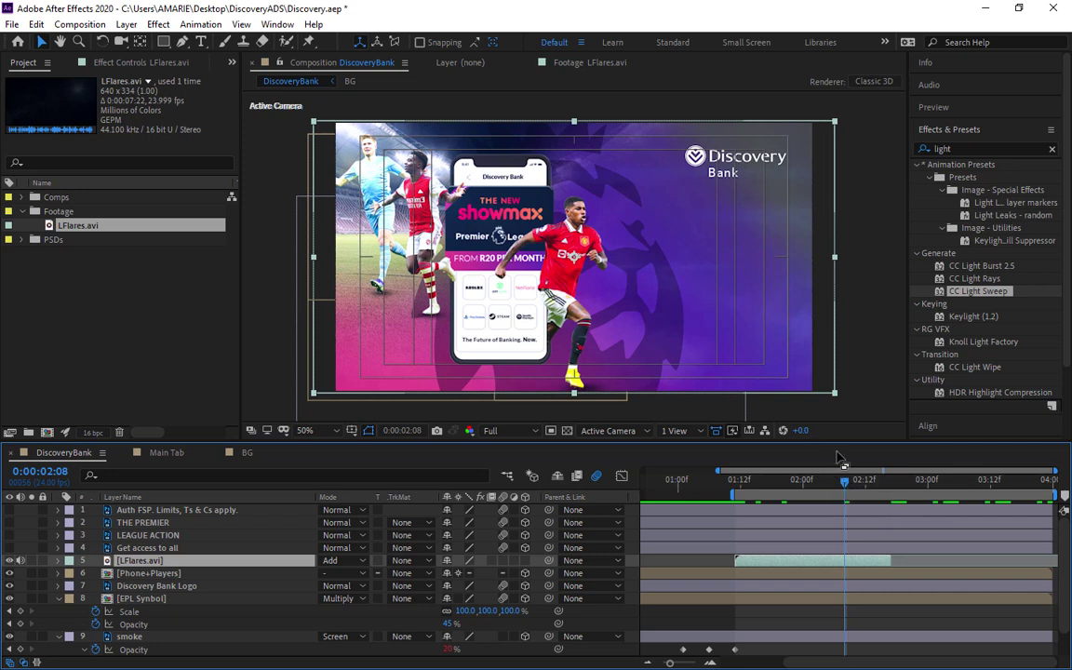
{"action": "key", "text": "space"}
{"action": "mouse_move", "coordinate": [869, 502]}
{"action": "left_mouse_down"}
{"action": "mouse_move", "coordinate": [901, 495]}
{"action": "mouse_move", "coordinate": [754, 511]}
{"action": "mouse_move", "coordinate": [889, 505]}
{"action": "left_mouse_up"}
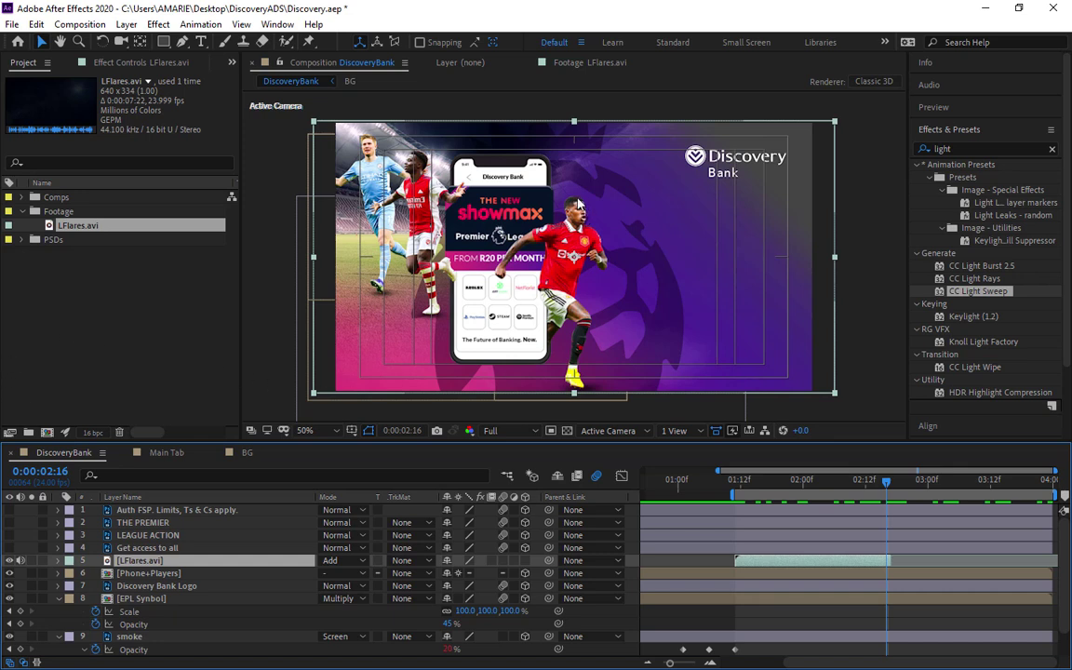
Make the four text layers visible, from Get access to all up to Auth FSP. Limits, Ts & Cs apply
{"action": "left_click", "coordinate": [93, 547]}
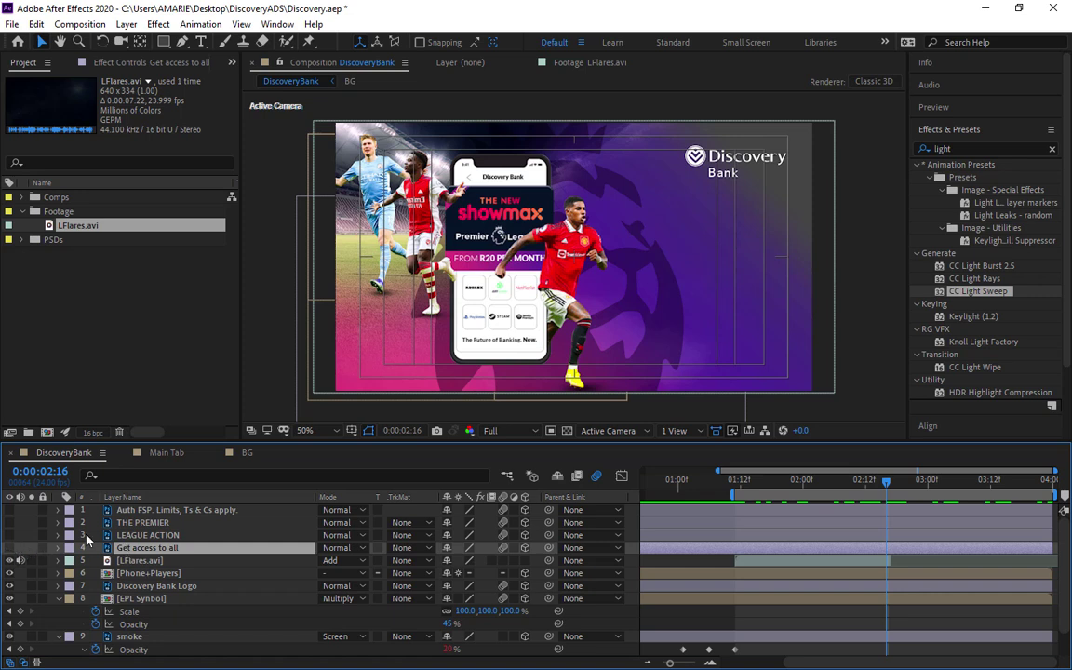
{"action": "left_click", "coordinate": [10, 546]}
{"action": "left_click_drag", "start_coordinate": [10, 547], "coordinate": [10, 470]}
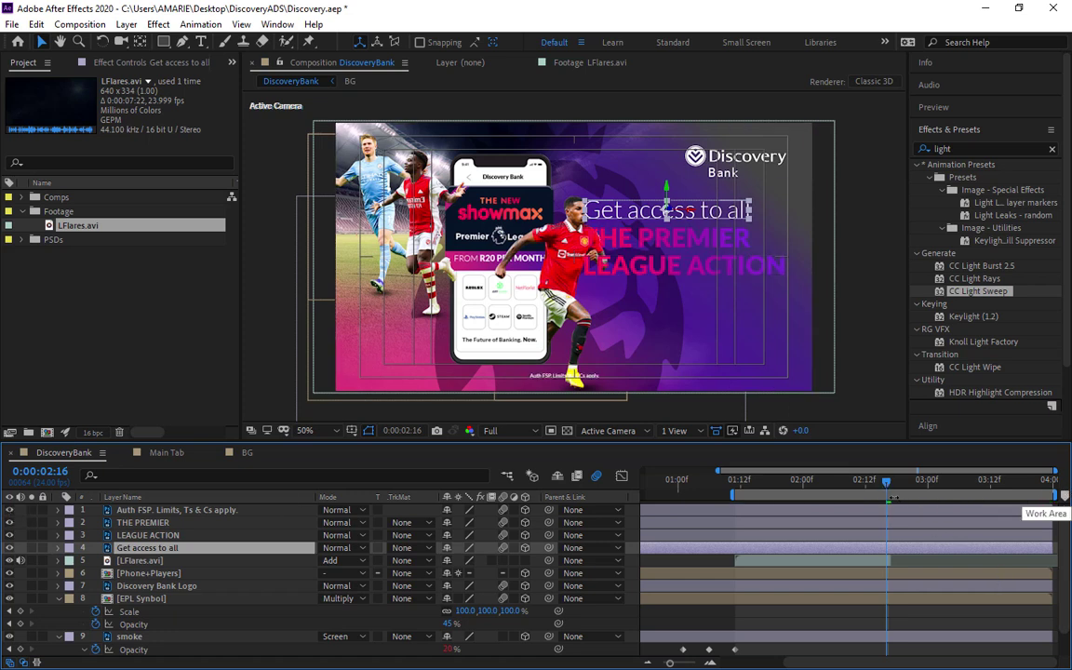
Reveal the Phone+Players keyframes and scrub through the shift to 0:00:02:12 to check it against the text
{"action": "left_click_drag", "start_coordinate": [879, 493], "coordinate": [804, 498]}
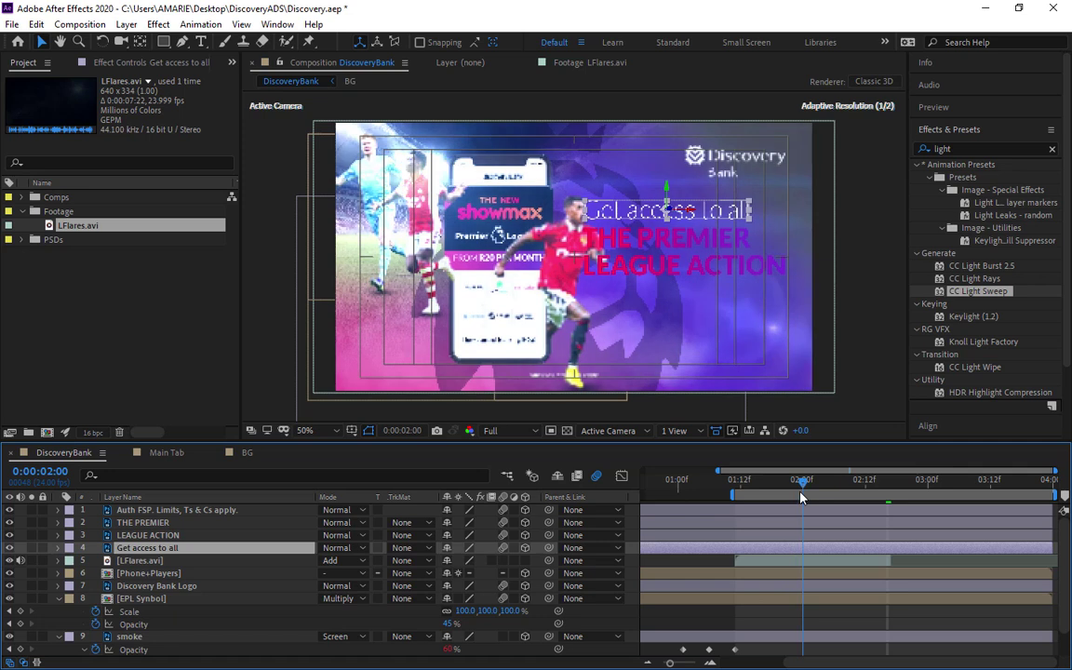
{"action": "left_click", "coordinate": [171, 575]}
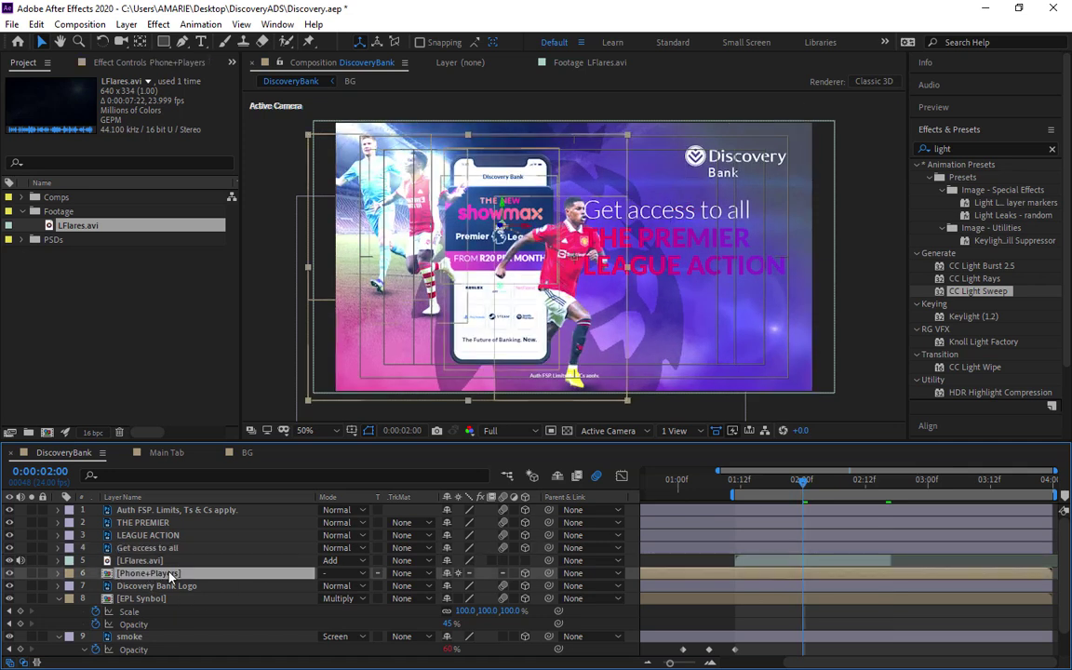
{"action": "key", "text": "u"}
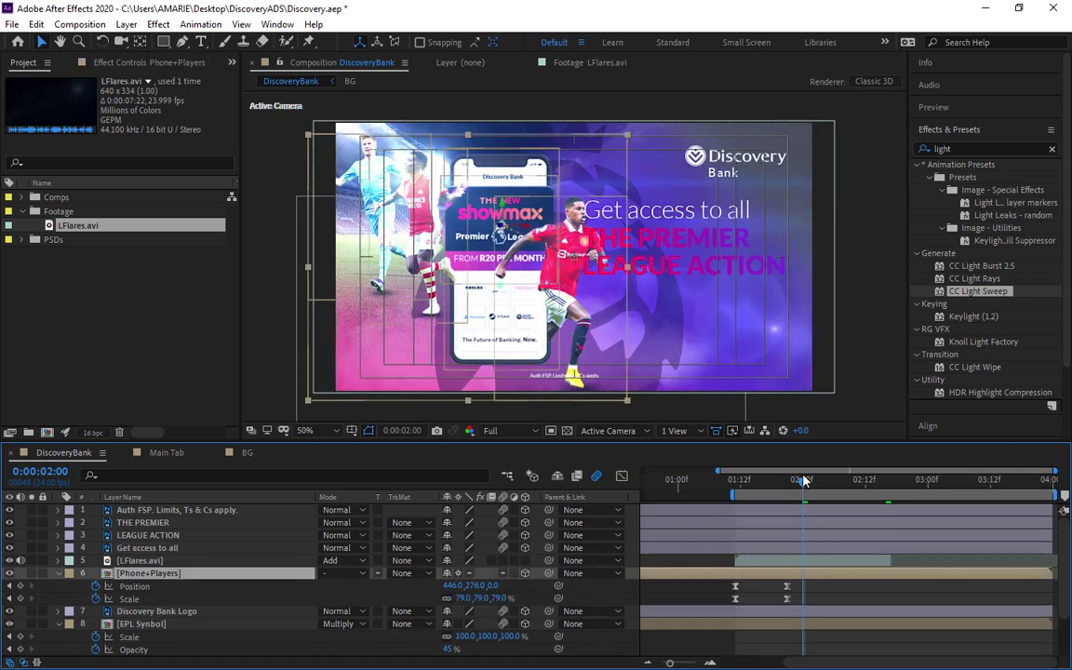
{"action": "key", "text": "Page_Up"}
{"action": "left_click_drag", "start_coordinate": [773, 490], "coordinate": [867, 490]}
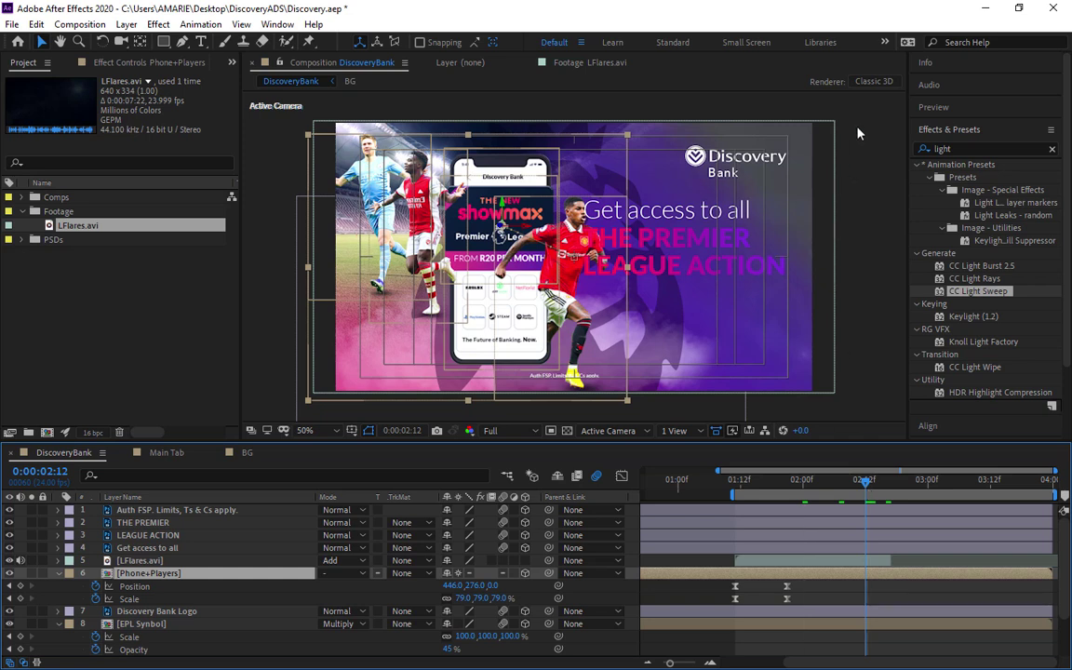
Convert the four text layers above LFlares.avi to editable text
{"action": "left_click", "coordinate": [151, 548]}
{"action": "left_click", "coordinate": [153, 512], "text": "shift"}
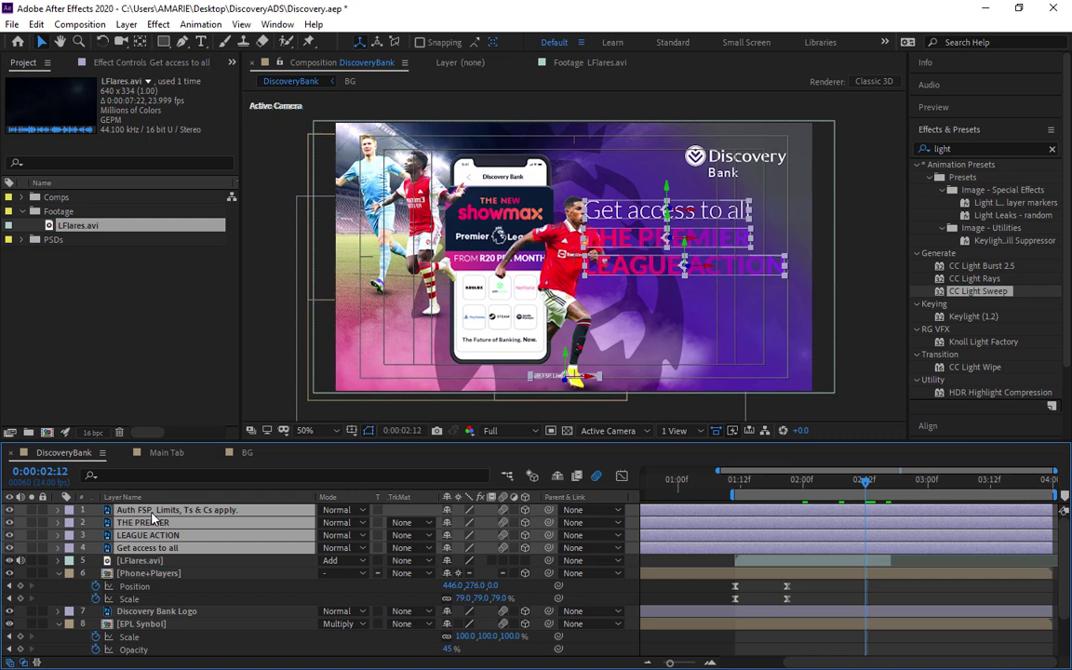
{"action": "right_click", "coordinate": [154, 523]}
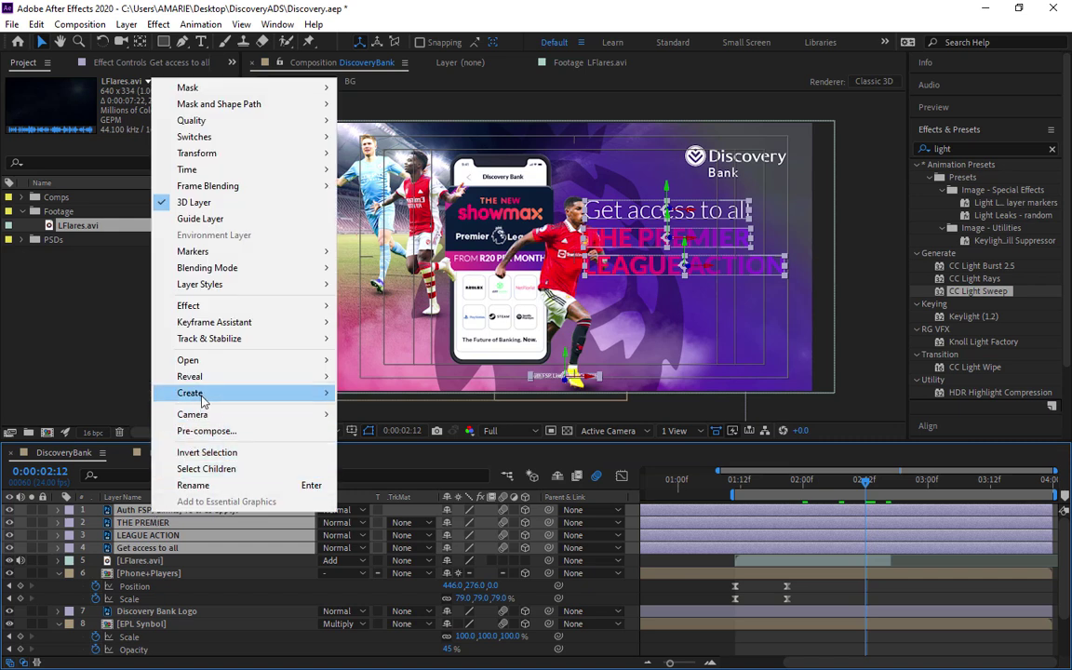
{"action": "mouse_move", "coordinate": [202, 398]}
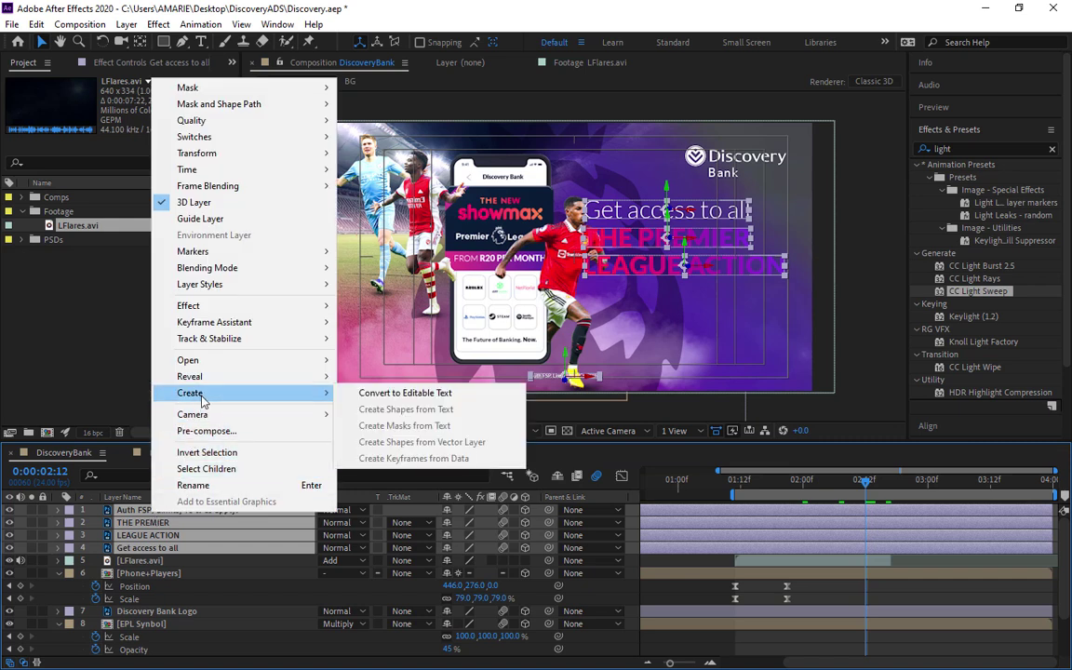
{"action": "left_click", "coordinate": [382, 396]}
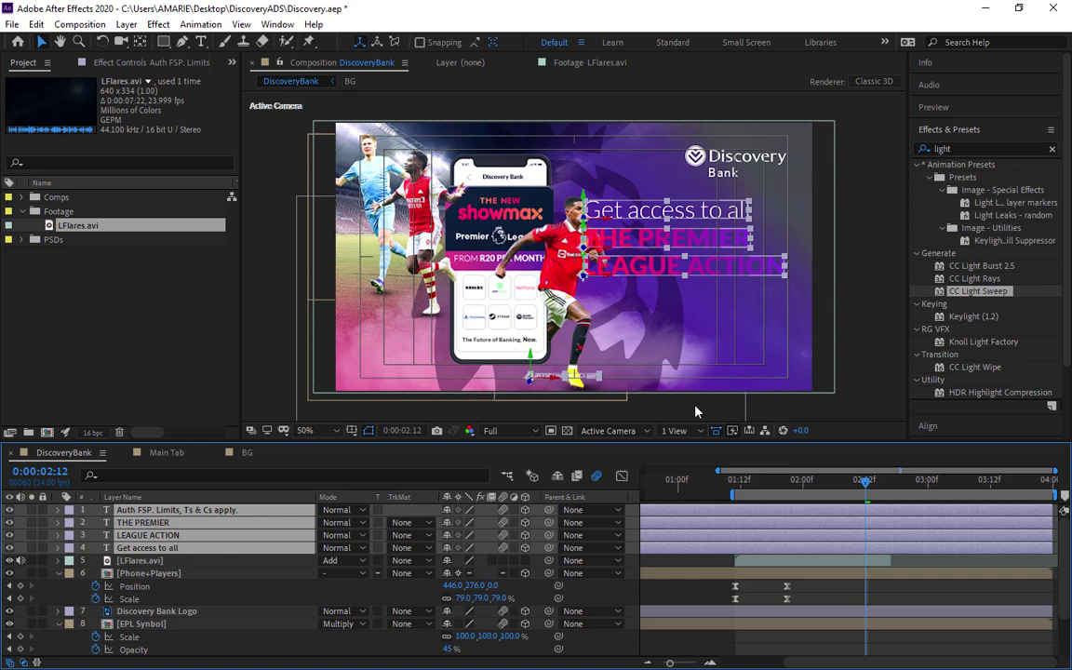
Hide the THE PREMIER and LEAGUE ACTION layers, keeping Get access to all and the Auth FSP line visible
{"action": "left_click", "coordinate": [750, 211]}
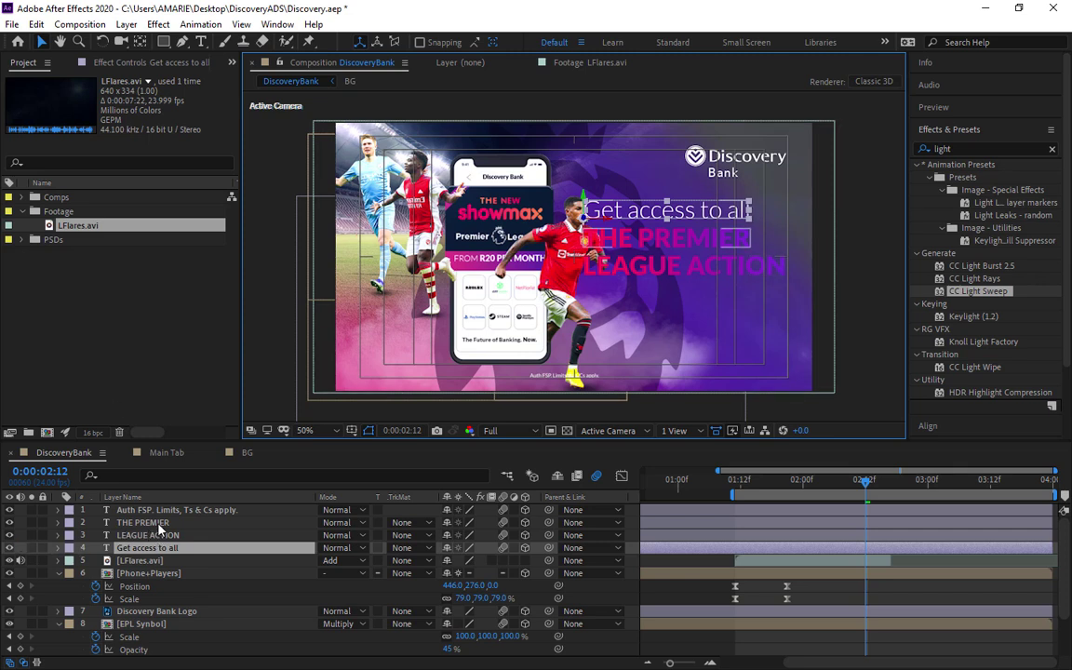
{"action": "left_click", "coordinate": [9, 510]}
{"action": "left_click", "coordinate": [9, 523]}
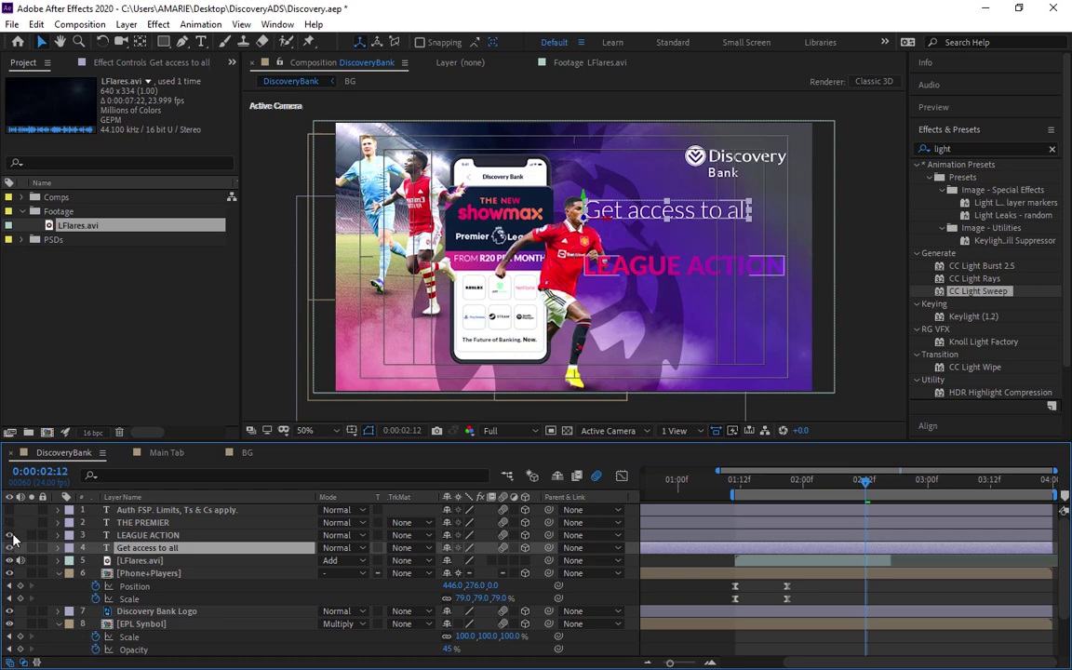
{"action": "left_click", "coordinate": [9, 535]}
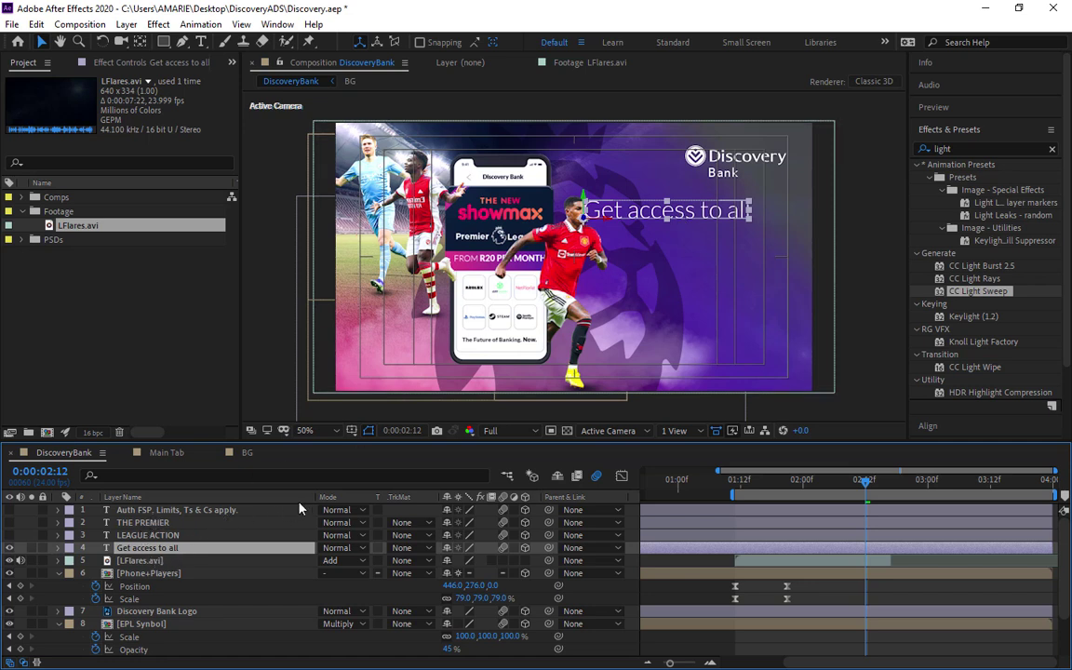
{"action": "left_click", "coordinate": [146, 512]}
{"action": "left_click", "coordinate": [9, 510]}
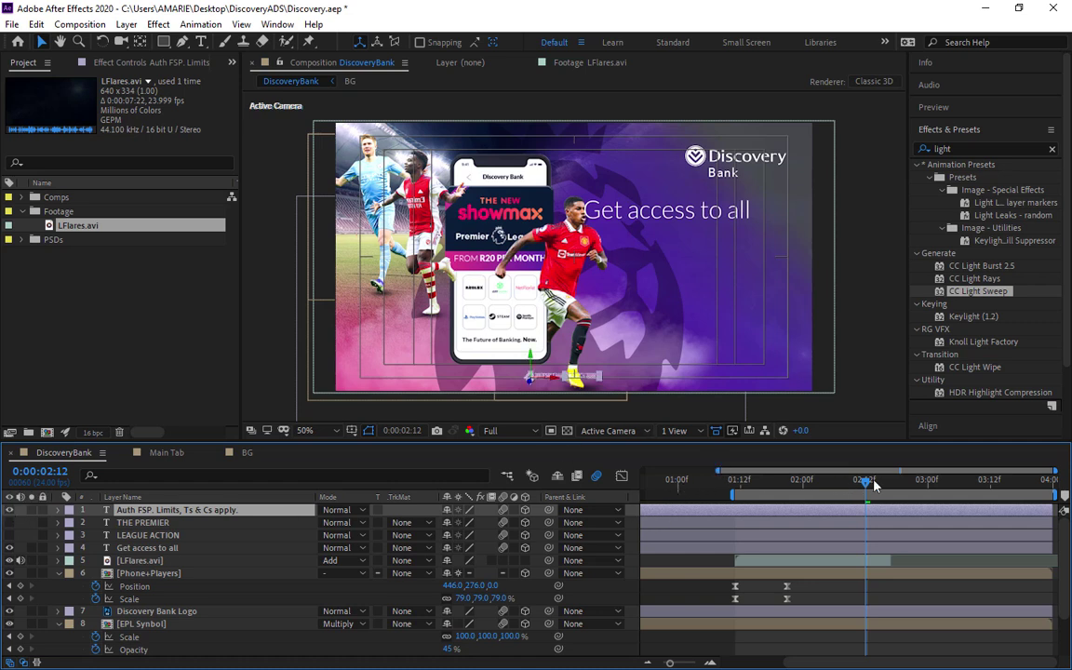
Go to 0:00:01:21, where the shift ends, and open the Phone+Players composition
{"action": "left_click_drag", "start_coordinate": [865, 487], "coordinate": [789, 498]}
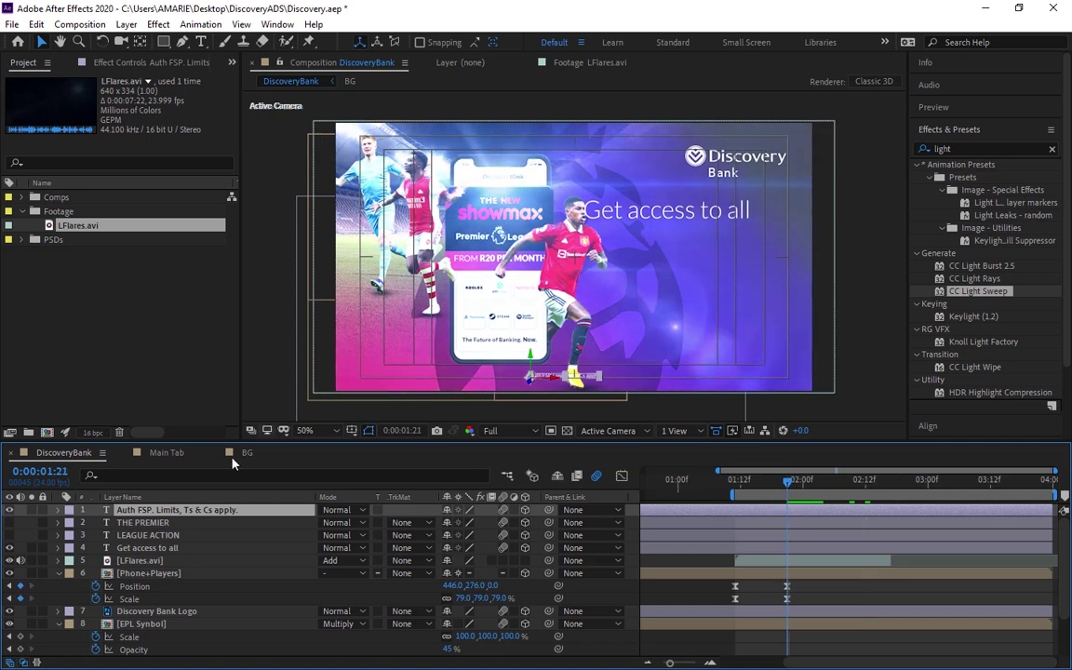
{"action": "left_click", "coordinate": [131, 575]}
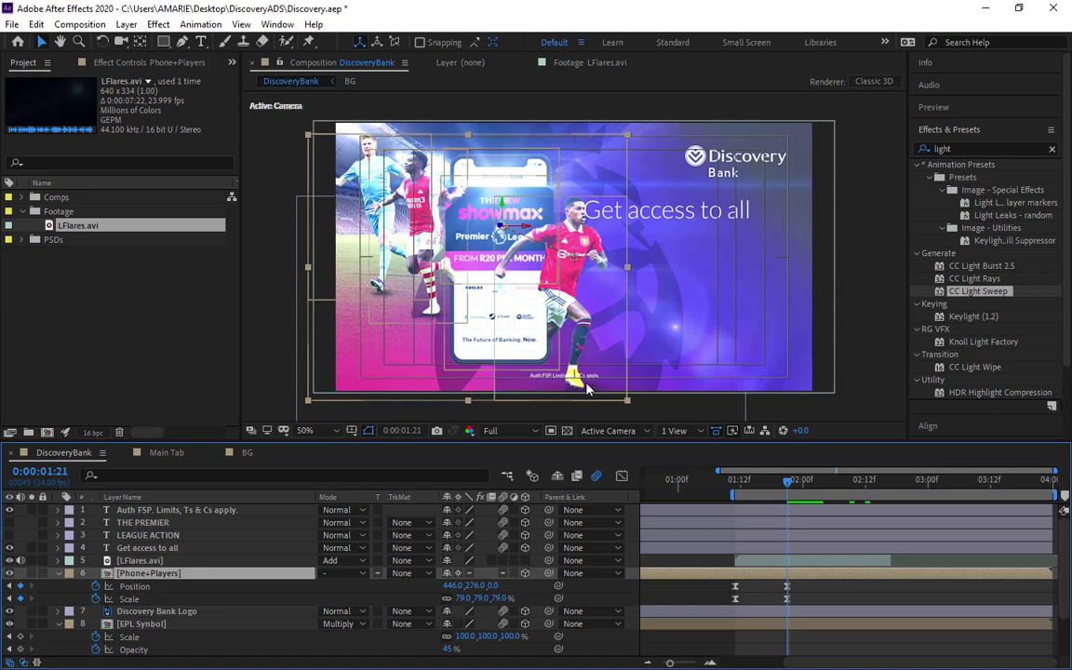
{"action": "double_click", "coordinate": [142, 578]}
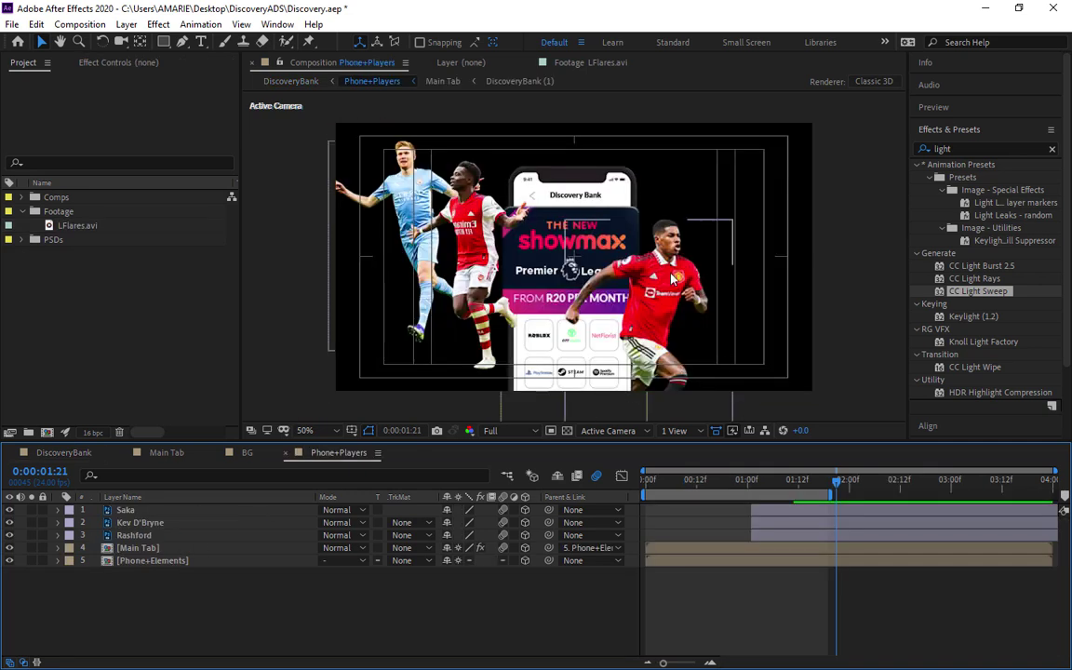
At the Rashford layer's final keyframes at 0:00:01:11, raise it to position 841, 547 and scale it down to 176.9%
{"action": "left_click", "coordinate": [152, 536]}
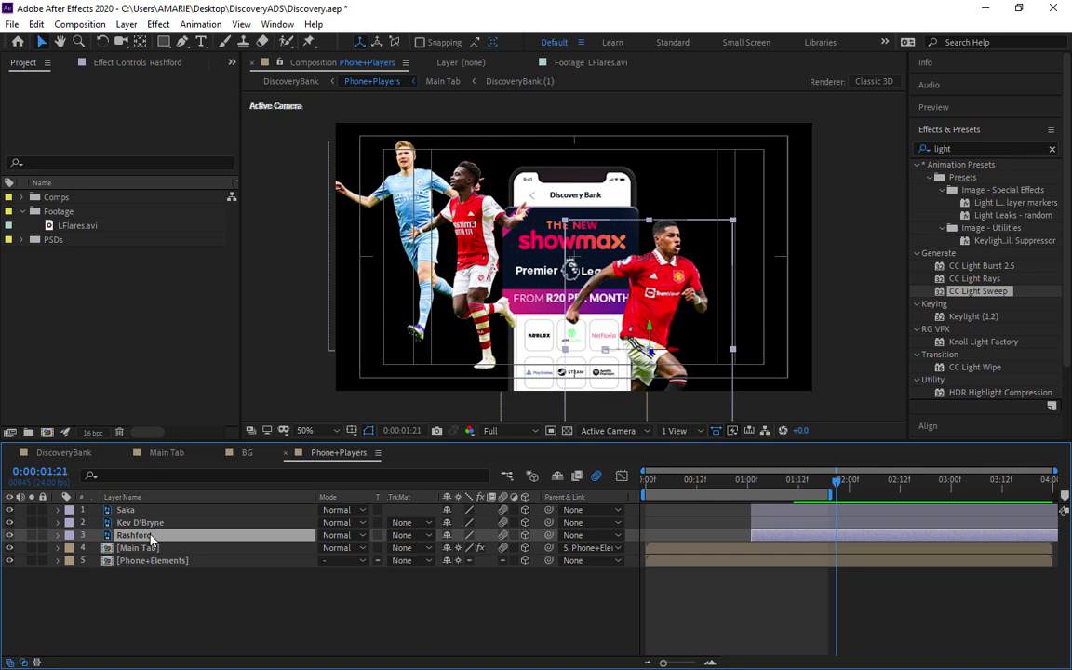
{"action": "key", "text": "u"}
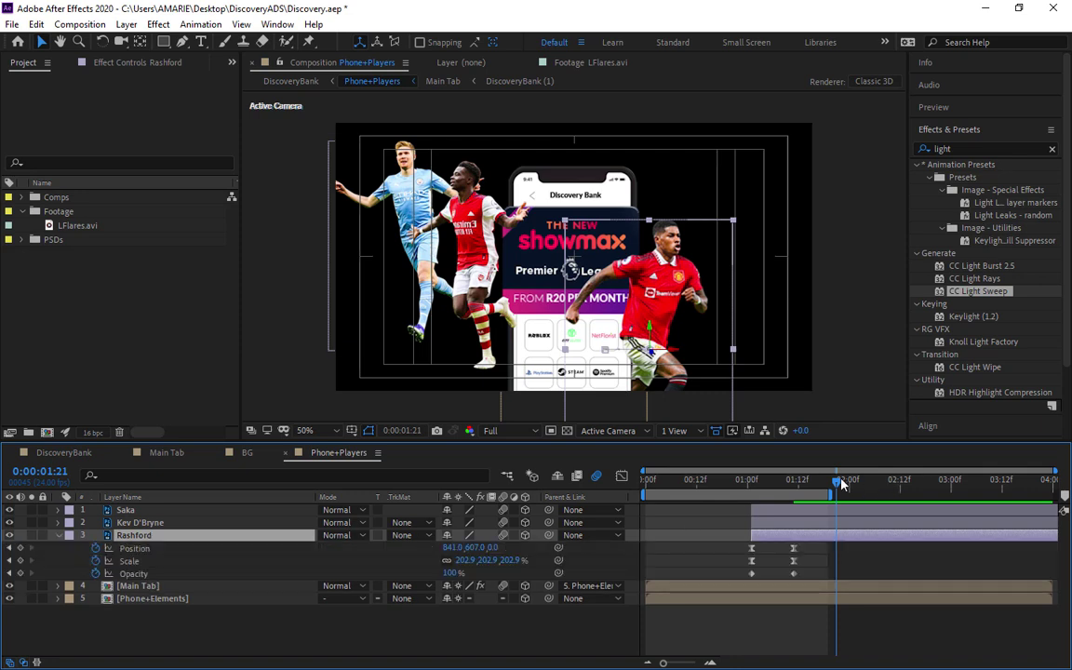
{"action": "mouse_move", "coordinate": [834, 484]}
{"action": "left_mouse_down"}
{"action": "mouse_move", "coordinate": [790, 482]}
{"action": "mouse_move", "coordinate": [824, 482]}
{"action": "left_mouse_up"}
{"action": "key", "text": "j"}
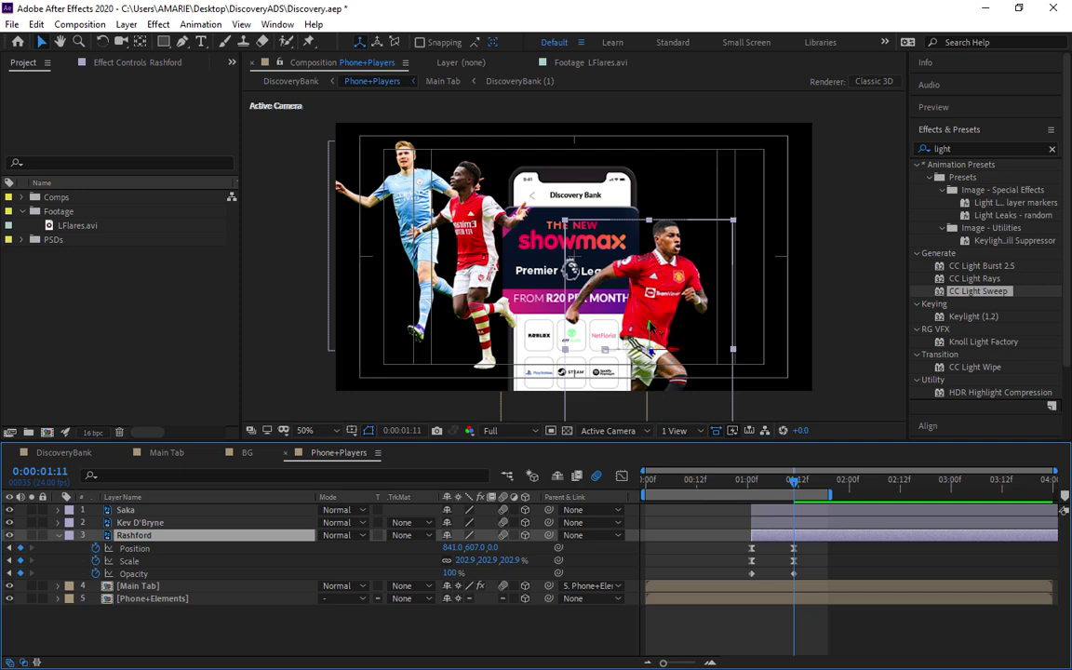
{"action": "left_click_drag", "start_coordinate": [587, 298], "coordinate": [588, 275]}
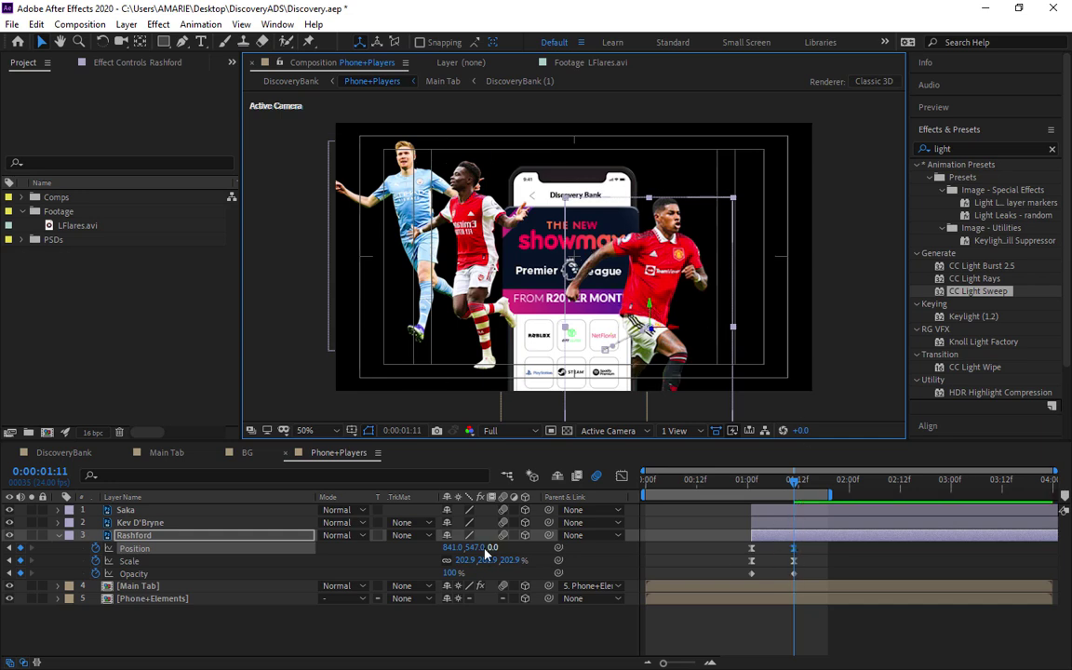
{"action": "left_click_drag", "start_coordinate": [484, 554], "coordinate": [461, 556]}
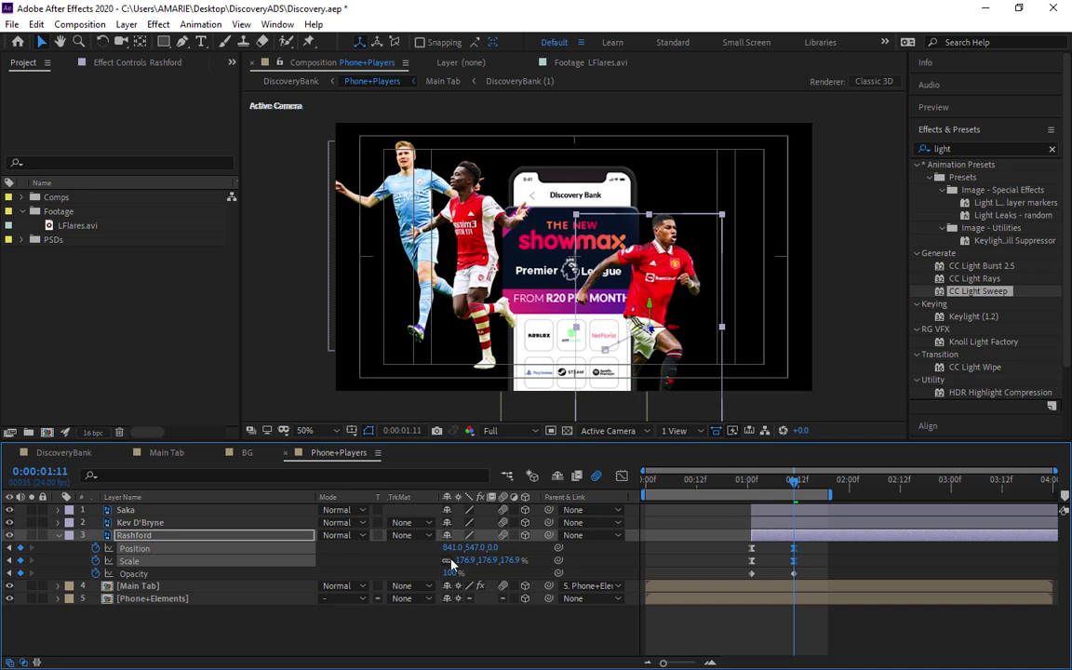
Return to the DiscoveryBank composition and inspect the resized player's clearance from the Auth FSP line at 0:00:01:21
{"action": "left_click", "coordinate": [79, 452]}
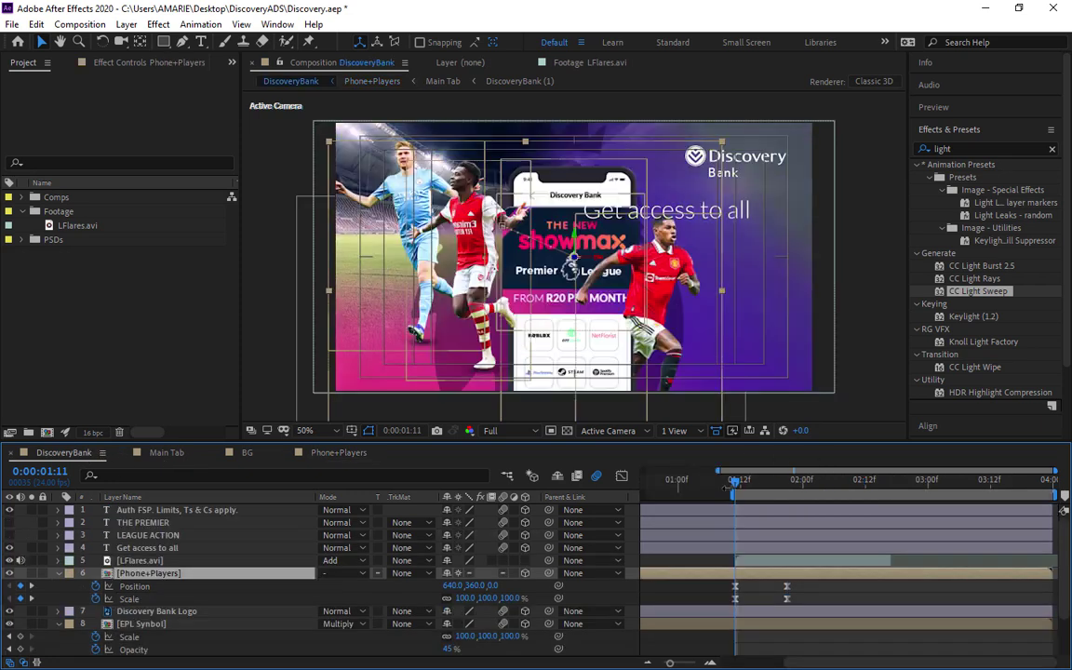
{"action": "left_click_drag", "start_coordinate": [735, 481], "coordinate": [788, 492]}
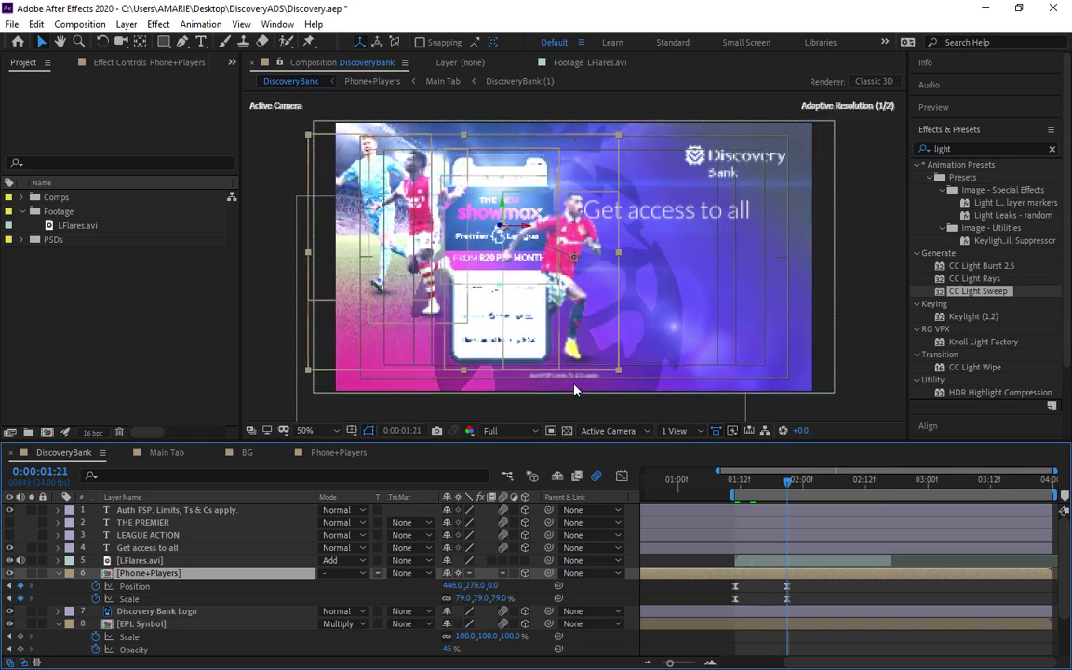
{"action": "key", "text": "period"}
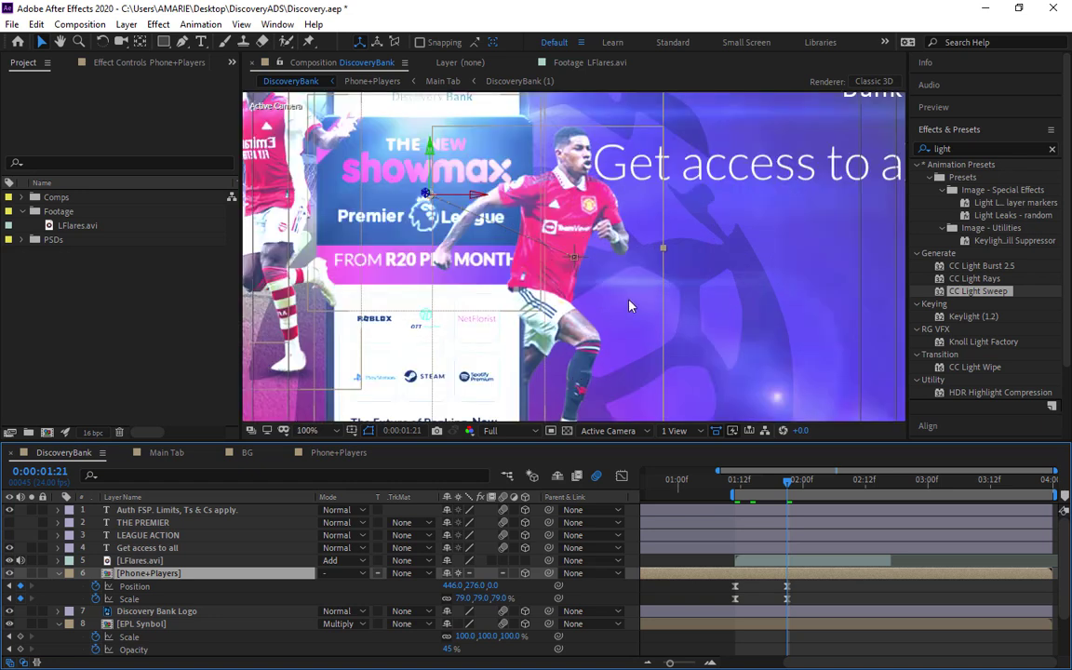
{"action": "scroll", "coordinate": [587, 353], "scroll_direction": "down", "scroll_amount": 4}
Place the Auth FSP. Limits, Ts & Cs apply. layer directly above LFlares.avi and trim its start to 0:00:01:21
{"action": "left_click", "coordinate": [619, 340]}
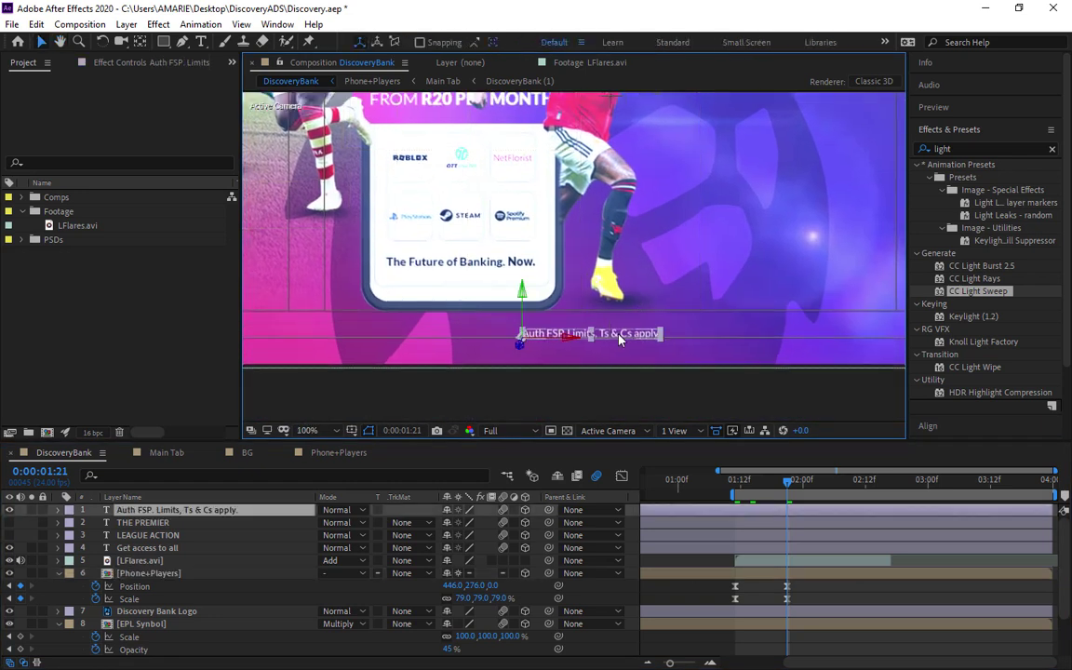
{"action": "key", "text": "comma"}
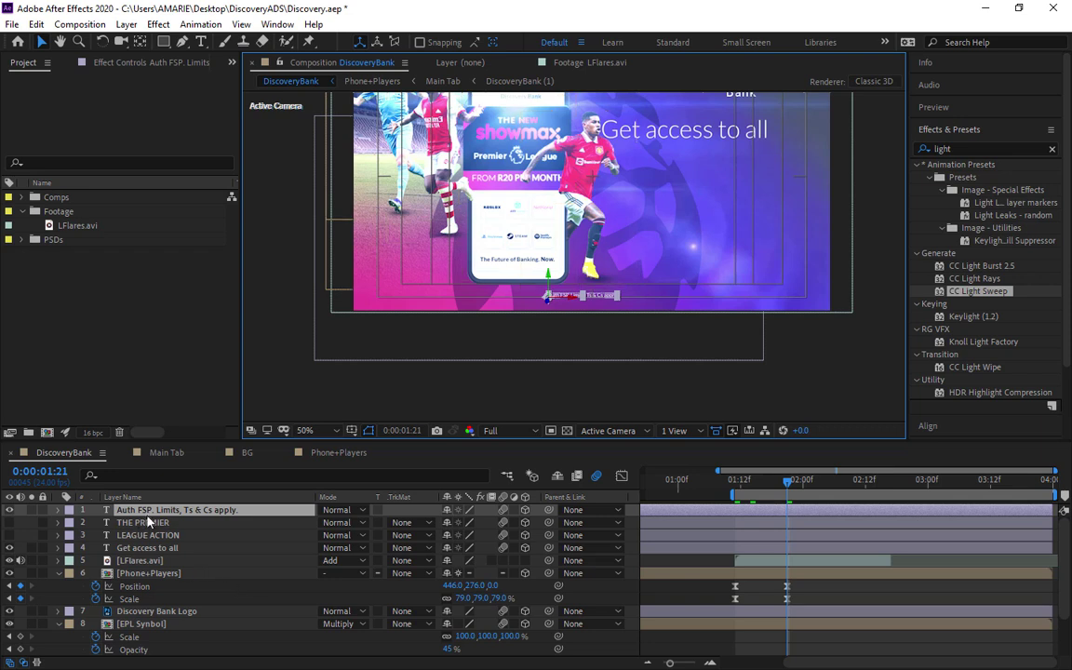
{"action": "left_click_drag", "start_coordinate": [150, 514], "coordinate": [151, 557]}
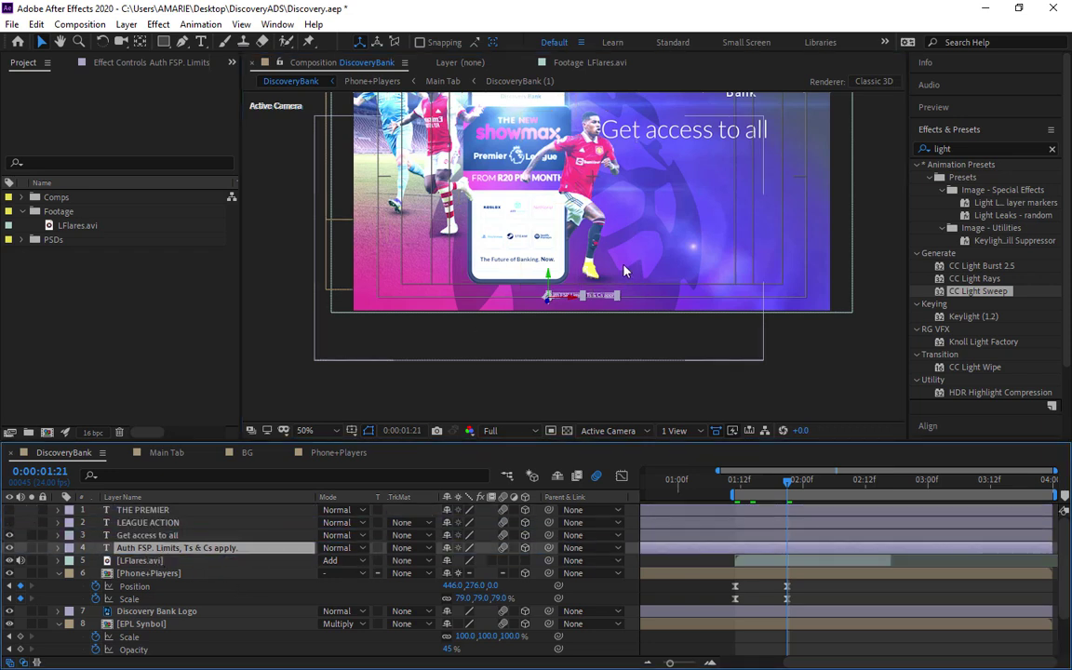
{"action": "mouse_move", "coordinate": [787, 489]}
{"action": "left_mouse_down"}
{"action": "mouse_move", "coordinate": [682, 481]}
{"action": "mouse_move", "coordinate": [789, 488]}
{"action": "left_mouse_up"}
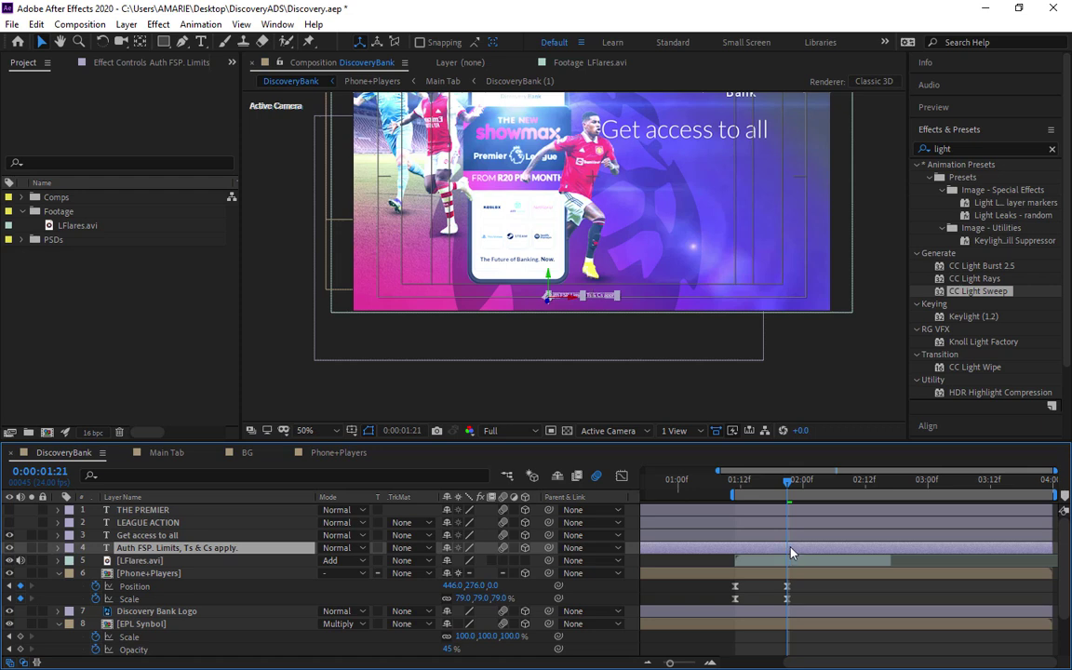
{"action": "key", "text": "alt+bracketleft"}
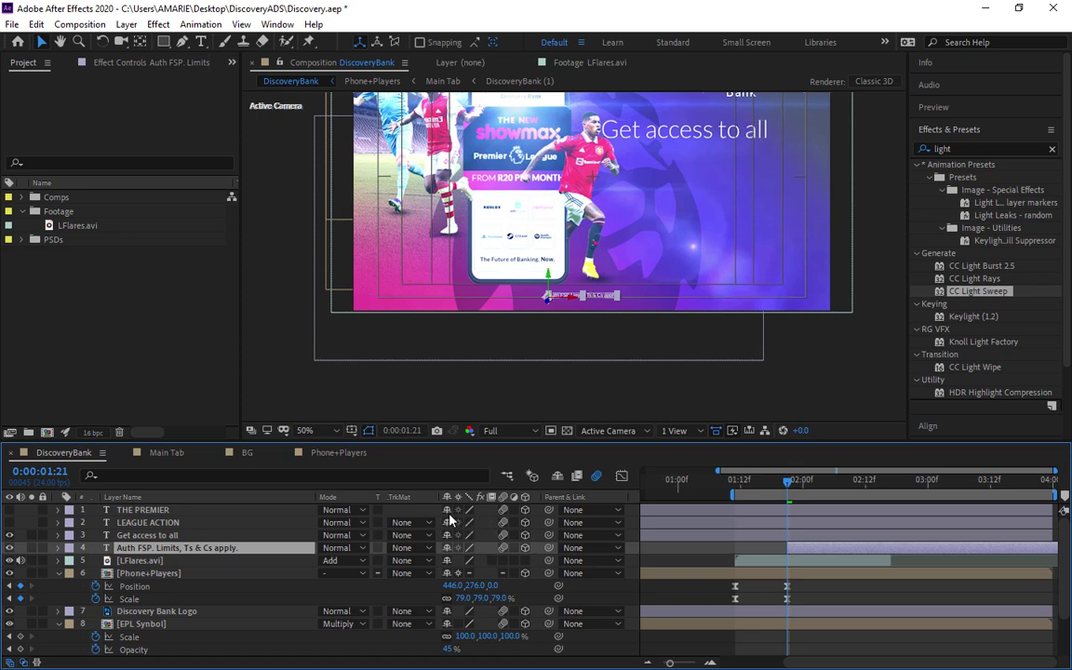
Fade in the Auth FSP layer with opacity keyframes from 0% at 0:00:01:21 to 100% at 0:00:02:02
{"action": "key", "text": "t"}
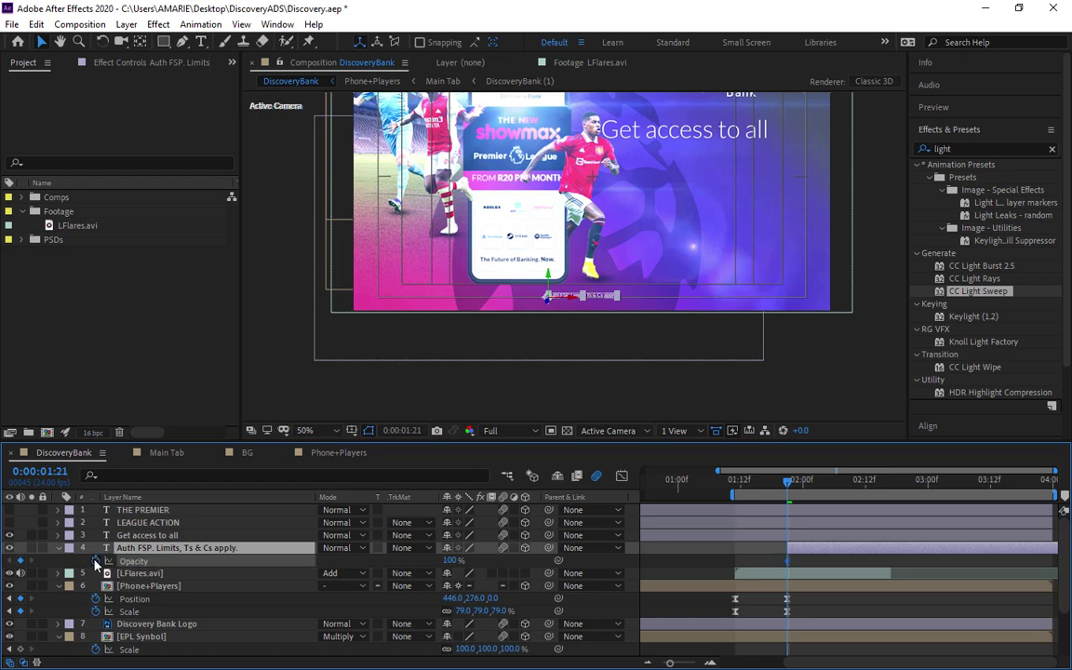
{"action": "left_click", "coordinate": [834, 545]}
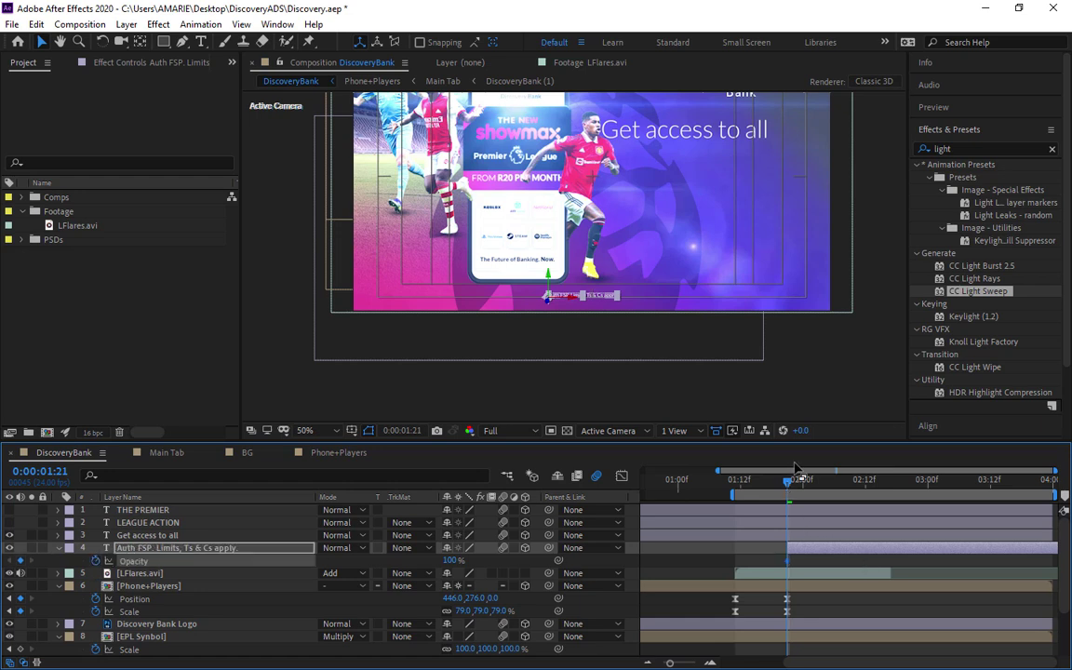
{"action": "key", "text": "Page_Down"}
{"action": "key", "text": "Page_Down"}
{"action": "key", "text": "Page_Down"}
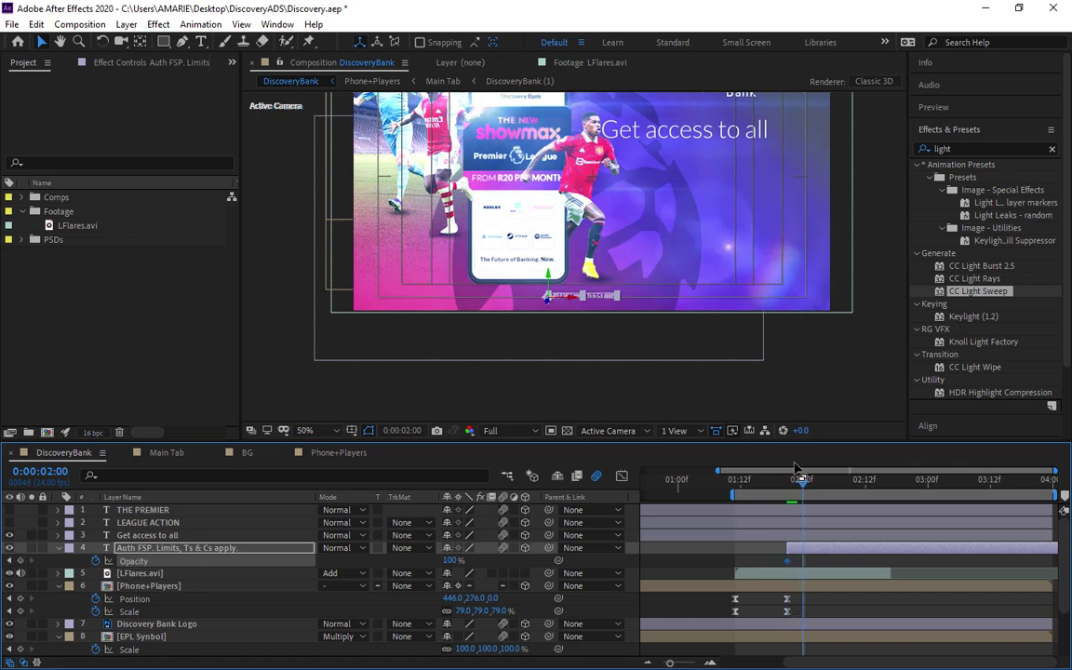
{"action": "key", "text": "Page_Down"}
{"action": "key", "text": "Page_Down"}
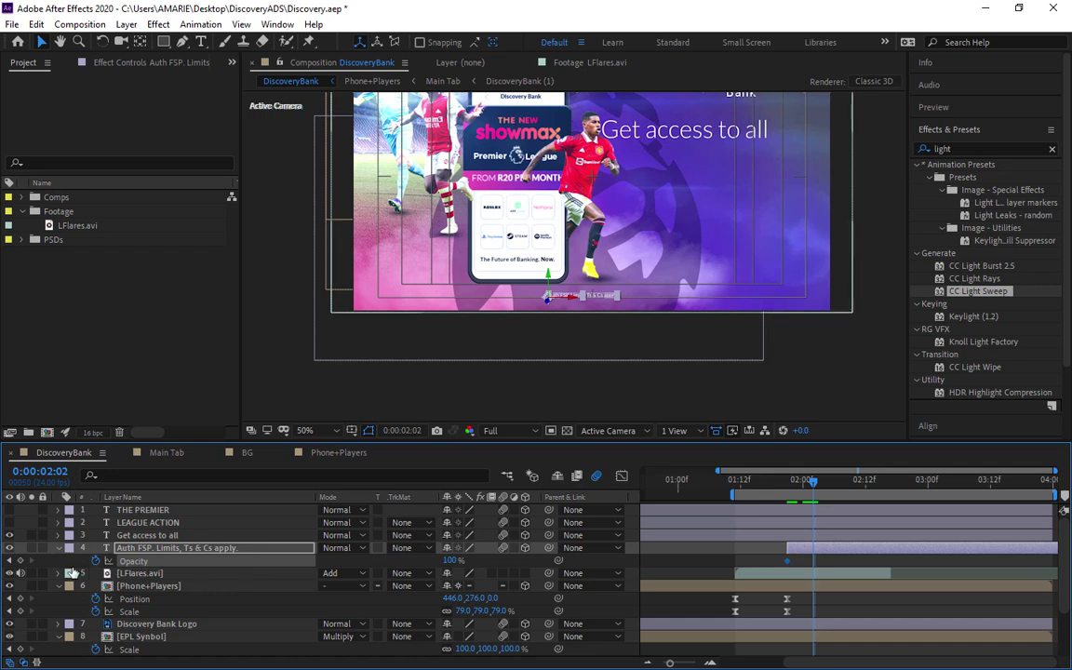
{"action": "left_click", "coordinate": [20, 560]}
{"action": "left_click_drag", "start_coordinate": [813, 488], "coordinate": [788, 482]}
{"action": "left_click_drag", "start_coordinate": [451, 561], "coordinate": [342, 556]}
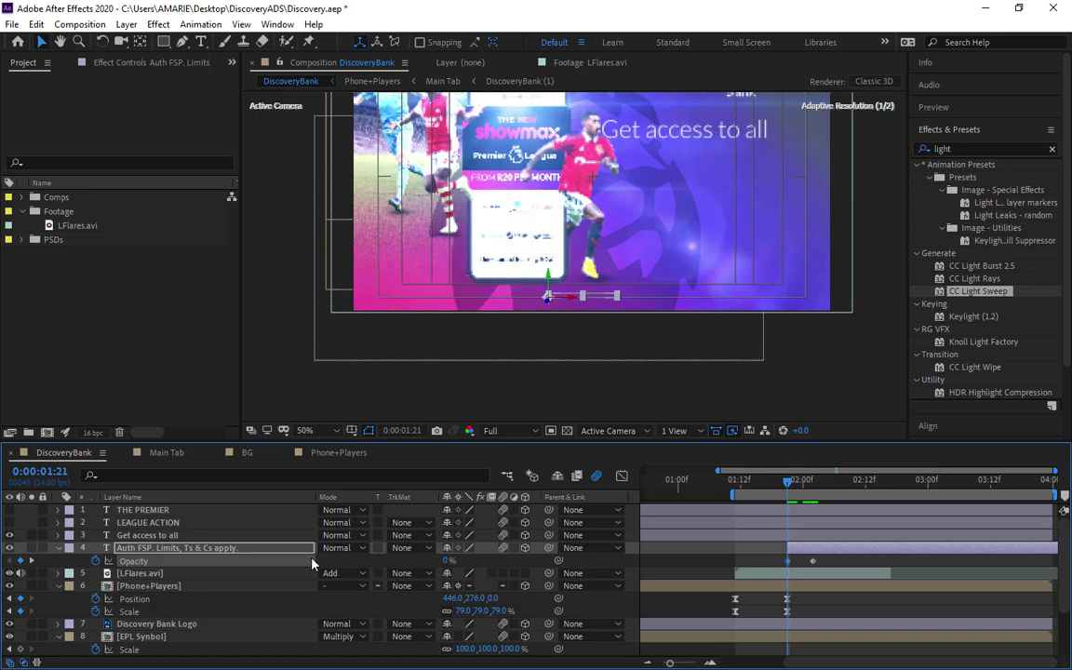
Preview the Auth FSP line's fade-in alongside the phone and players' shift, up to about 0:00:02:02
{"action": "left_click_drag", "start_coordinate": [788, 482], "coordinate": [812, 495]}
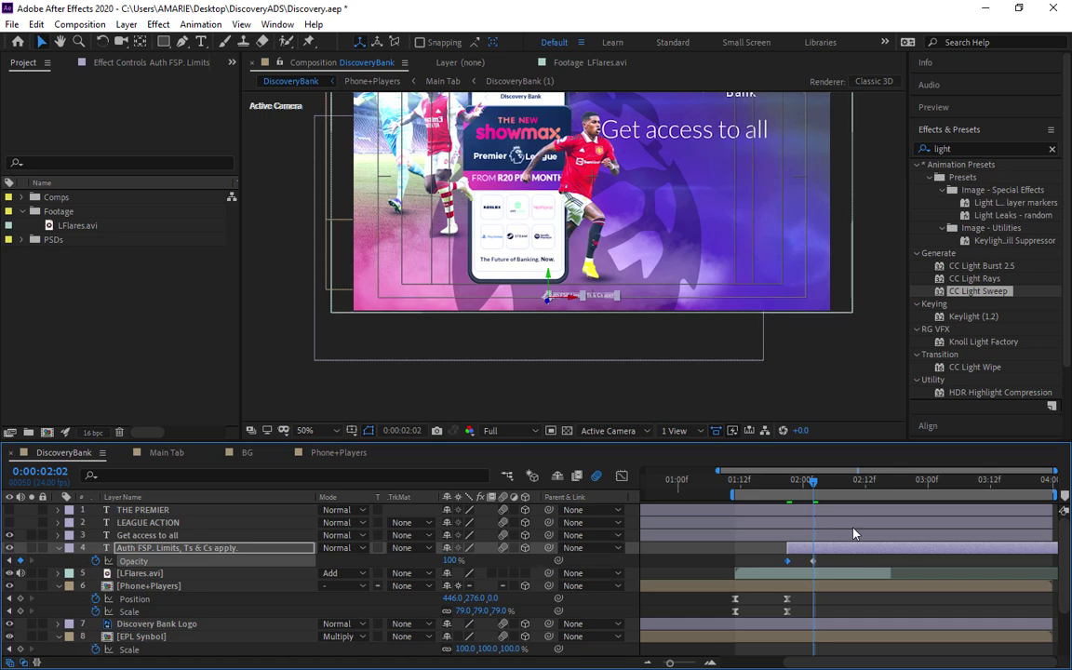
{"action": "left_click_drag", "start_coordinate": [812, 480], "coordinate": [745, 496]}
{"action": "key", "text": "h"}
{"action": "left_click_drag", "start_coordinate": [630, 228], "coordinate": [621, 302]}
{"action": "key", "text": "v"}
{"action": "left_click_drag", "start_coordinate": [744, 482], "coordinate": [798, 506]}
{"action": "key", "text": "space"}
{"action": "key", "text": "space"}
{"action": "key", "text": "period"}
Raise the Auth FSP. Limits, Ts & Cs apply. line slightly beneath the phone, keeping its horizontal position
{"action": "left_click_drag", "start_coordinate": [605, 418], "coordinate": [581, 275]}
{"action": "key", "text": "v"}
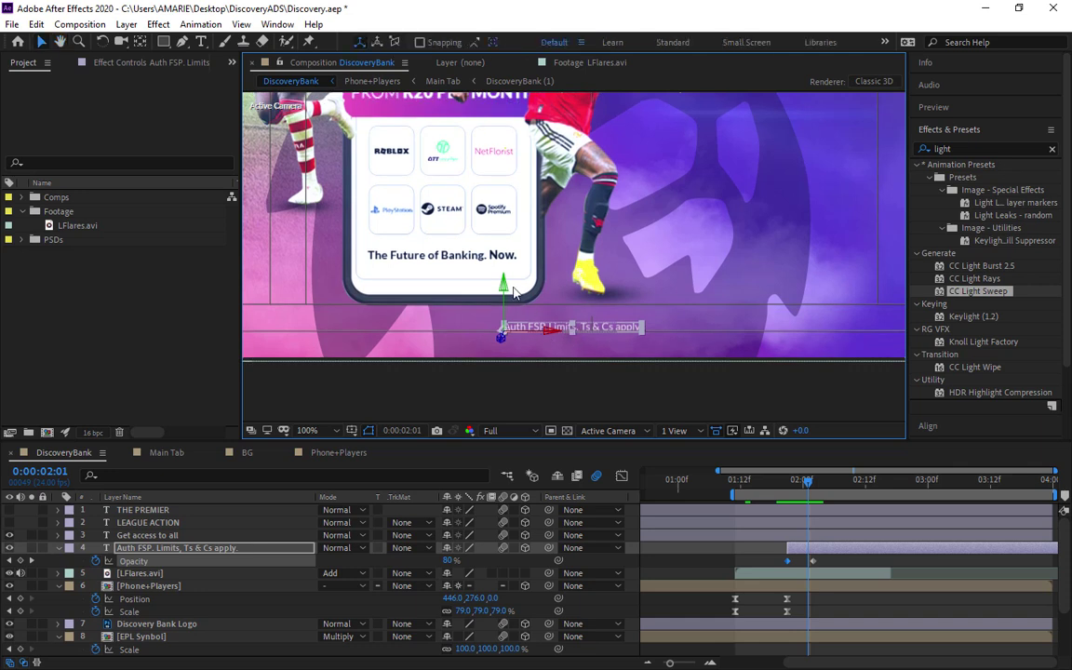
{"action": "left_click_drag", "start_coordinate": [502, 287], "coordinate": [504, 276]}
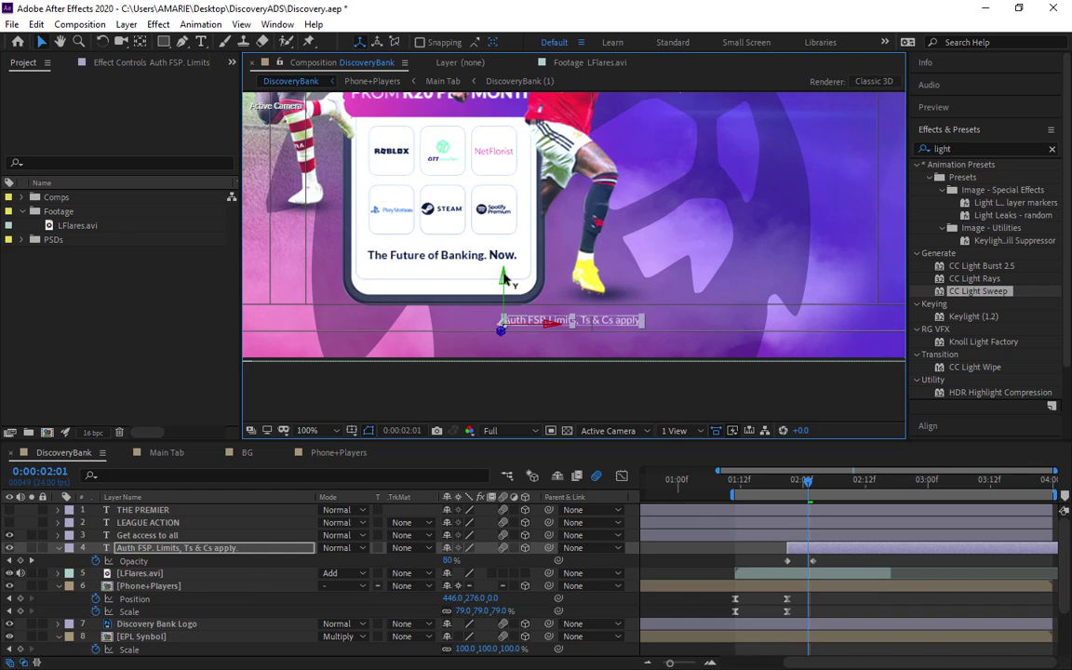
{"action": "scroll", "coordinate": [479, 209], "scroll_direction": "down", "scroll_amount": 2}
{"action": "scroll", "coordinate": [503, 203], "scroll_direction": "up", "scroll_amount": 1}
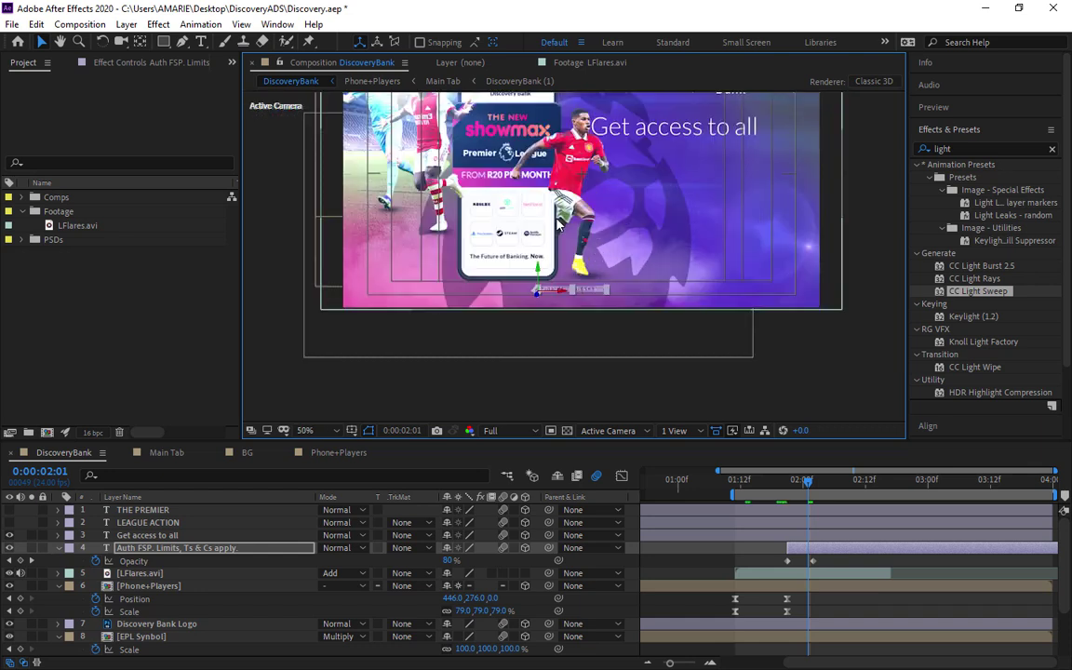
{"action": "scroll", "coordinate": [558, 223], "scroll_direction": "up", "scroll_amount": 2}
{"action": "scroll", "coordinate": [560, 223], "scroll_direction": "down", "scroll_amount": 2}
{"action": "left_click_drag", "start_coordinate": [558, 163], "coordinate": [602, 245]}
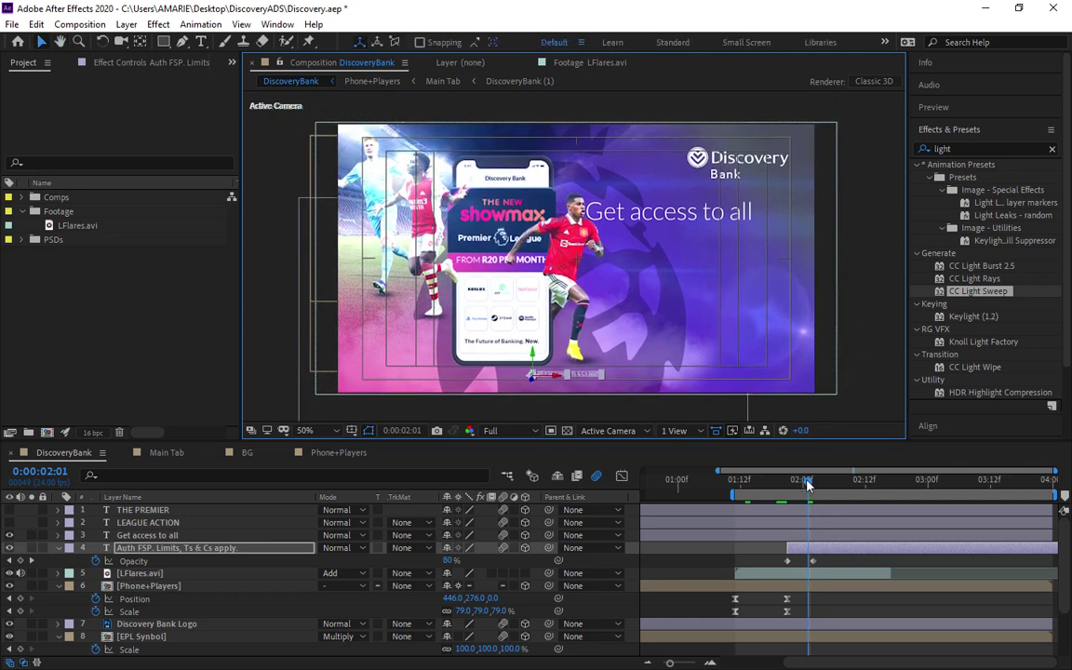
At 0:00:02:02, make the THE PREMIER and LEAGUE ACTION text layers visible
{"action": "left_click_drag", "start_coordinate": [808, 485], "coordinate": [813, 485]}
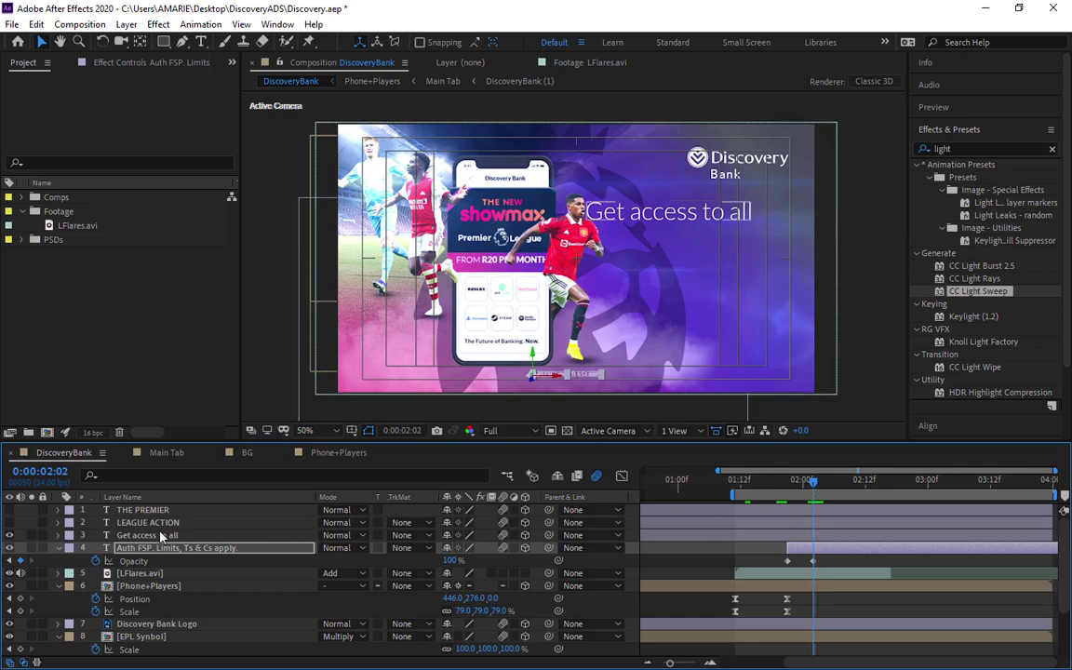
{"action": "left_click", "coordinate": [9, 521]}
{"action": "left_click", "coordinate": [10, 510]}
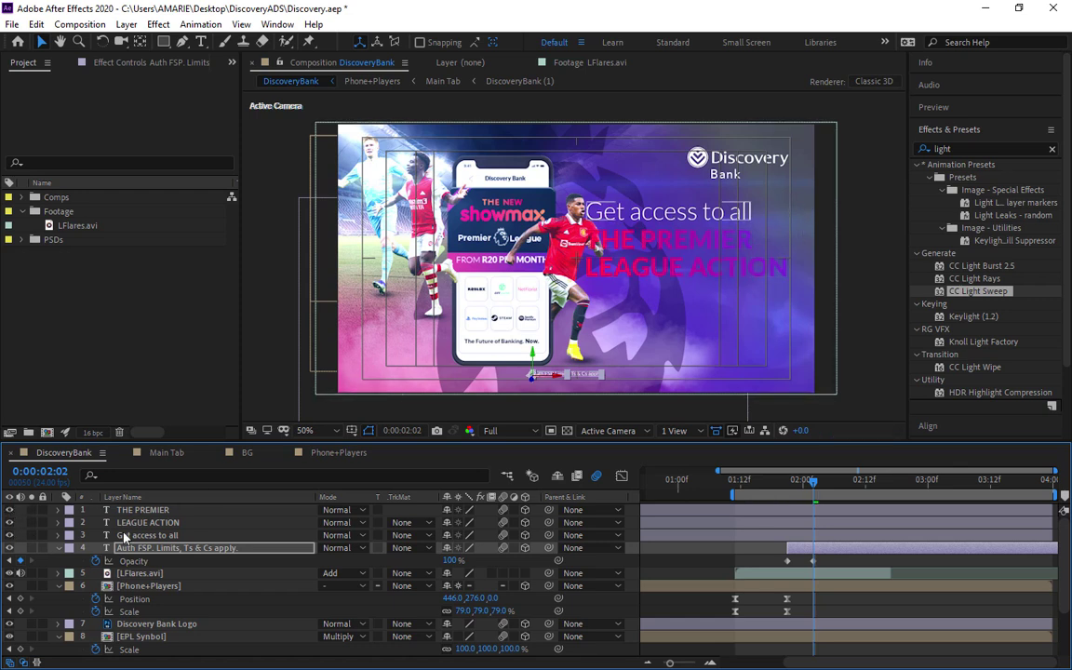
Move the THE PREMIER, LEAGUE ACTION and Get access to all layers together to directly below Phone+Players
{"action": "left_click", "coordinate": [141, 511]}
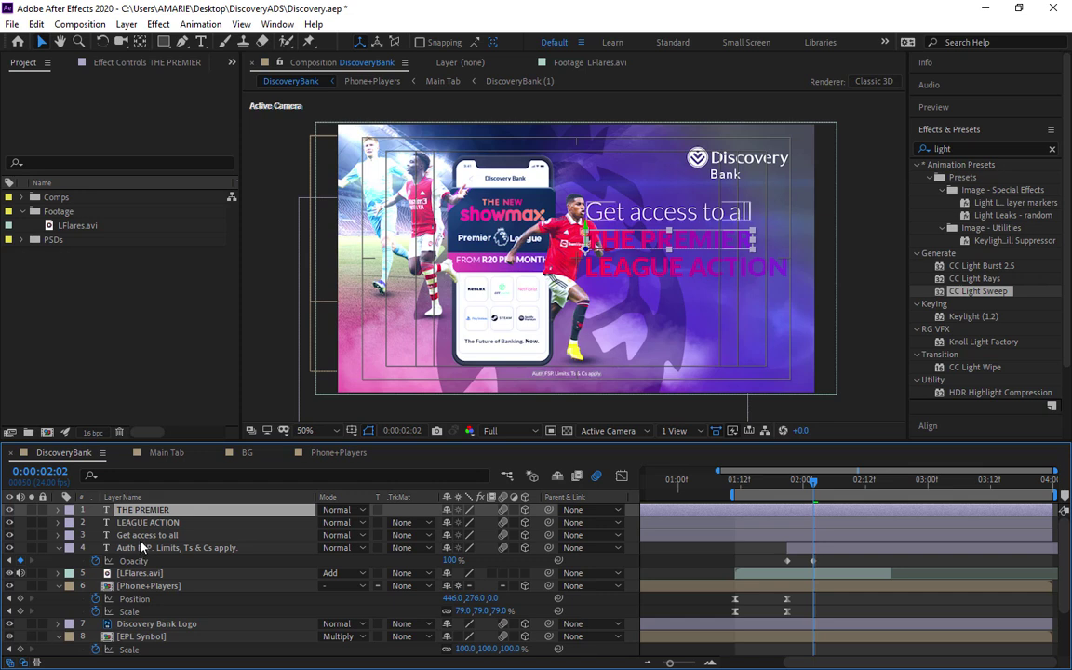
{"action": "left_click", "coordinate": [144, 537], "text": "shift"}
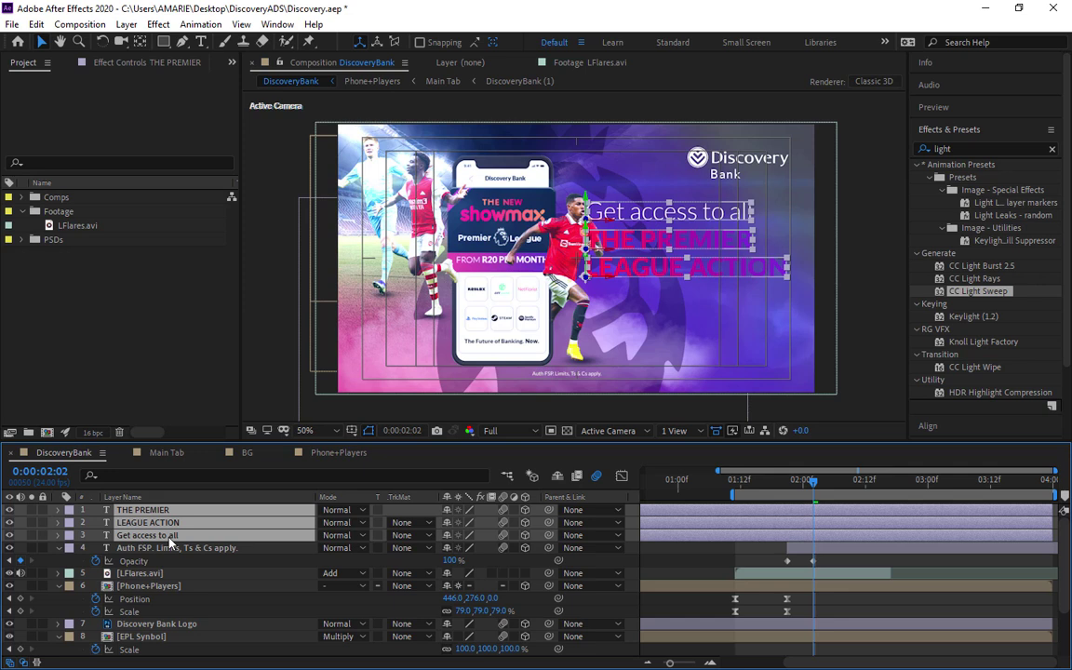
{"action": "left_click_drag", "start_coordinate": [171, 543], "coordinate": [168, 591]}
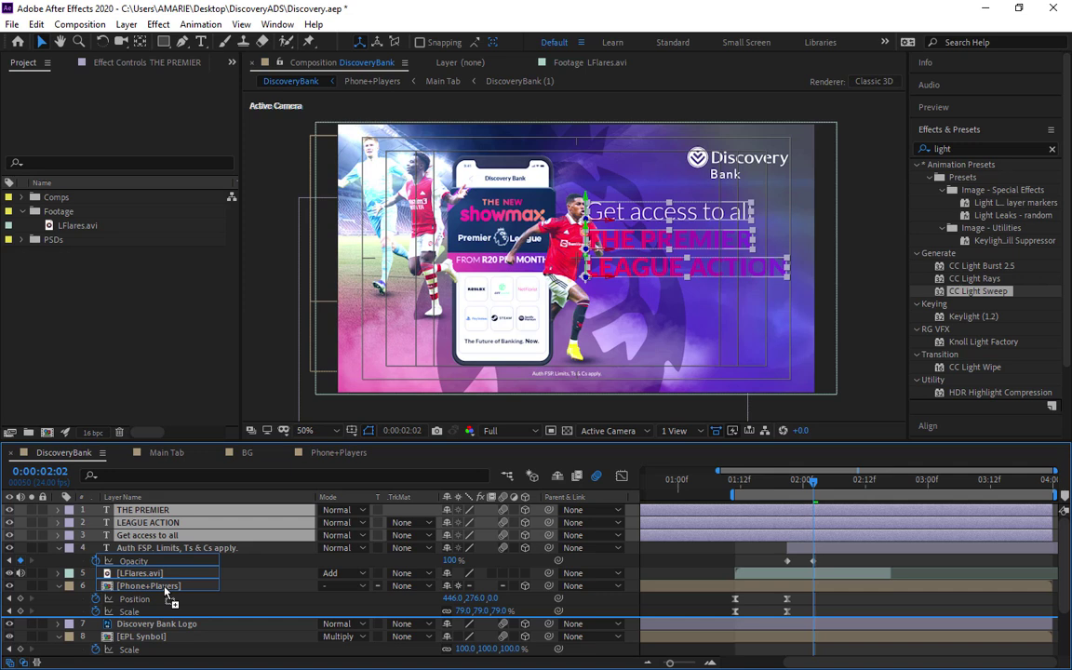
{"action": "left_click_drag", "start_coordinate": [168, 592], "coordinate": [169, 596]}
{"action": "left_click", "coordinate": [858, 193]}
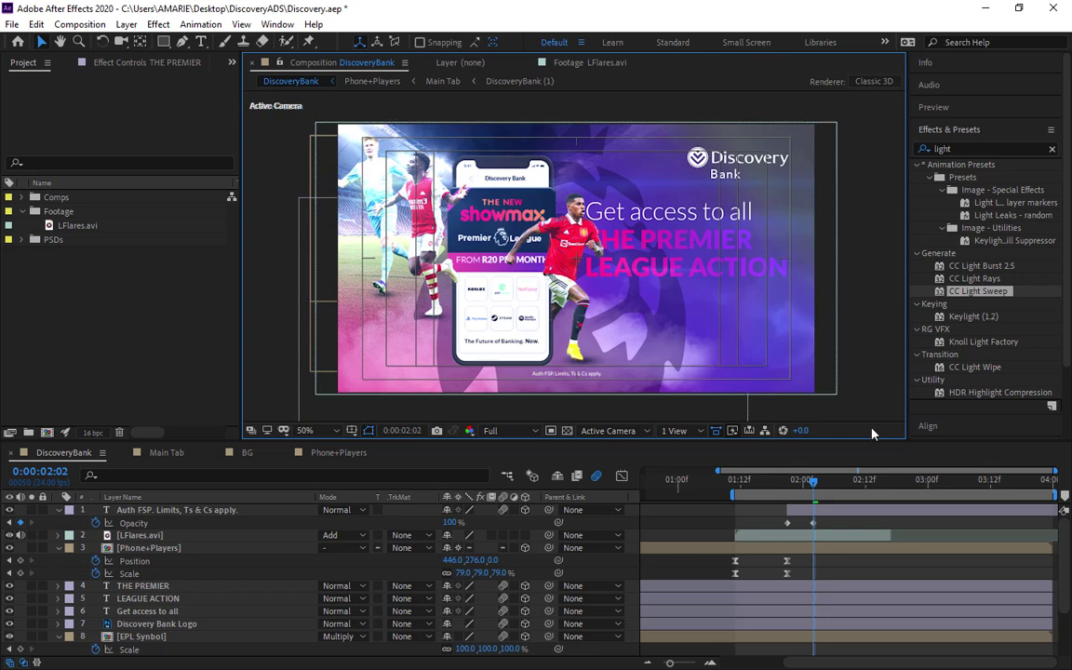
Set a starting position keyframe on the Get access to all layer at 0:00:02:02
{"action": "left_click", "coordinate": [815, 523]}
{"action": "left_click", "coordinate": [217, 612]}
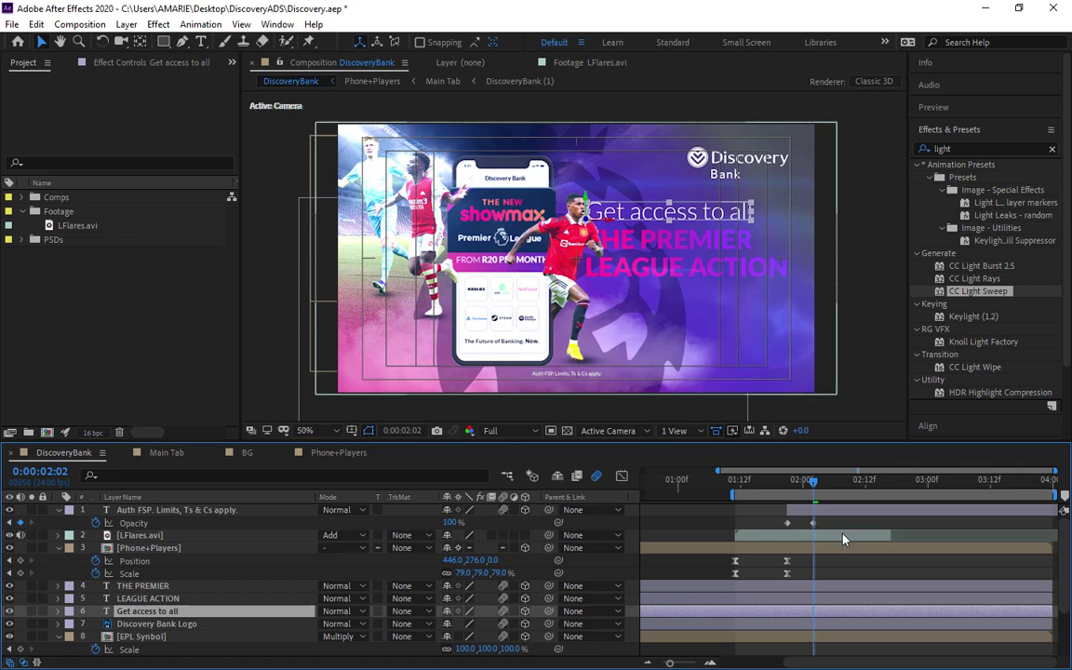
{"action": "key", "text": "Page_Up"}
{"action": "key", "text": "Page_Up"}
{"action": "key", "text": "Page_Up"}
{"action": "key", "text": "Page_Up"}
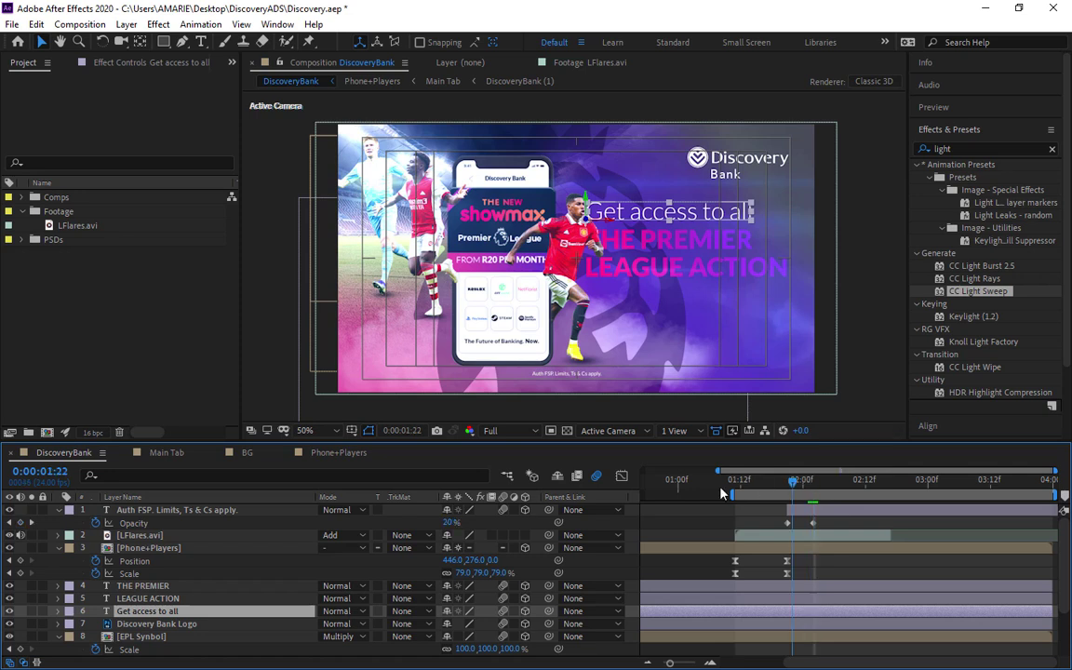
{"action": "key", "text": "Home"}
{"action": "key", "text": "shift+Page_Down"}
{"action": "key", "text": "shift+Page_Down"}
{"action": "key", "text": "Page_Down"}
{"action": "key", "text": "Page_Down"}
{"action": "left_click_drag", "start_coordinate": [762, 503], "coordinate": [905, 509]}
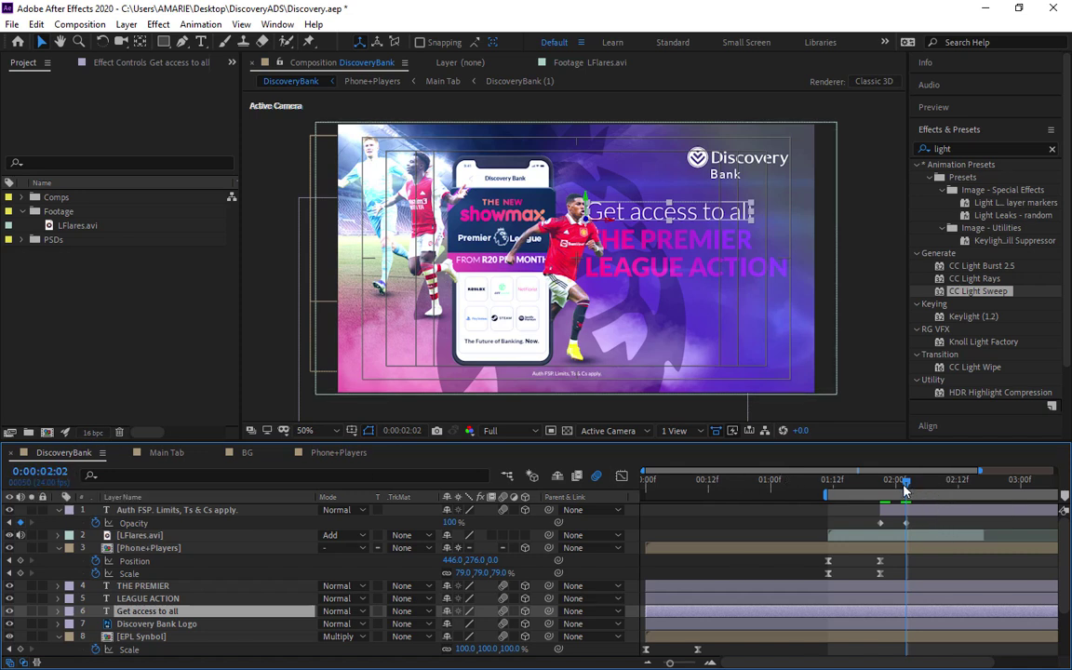
{"action": "left_click_drag", "start_coordinate": [824, 483], "coordinate": [906, 484]}
{"action": "key", "text": "alt+shift+p"}
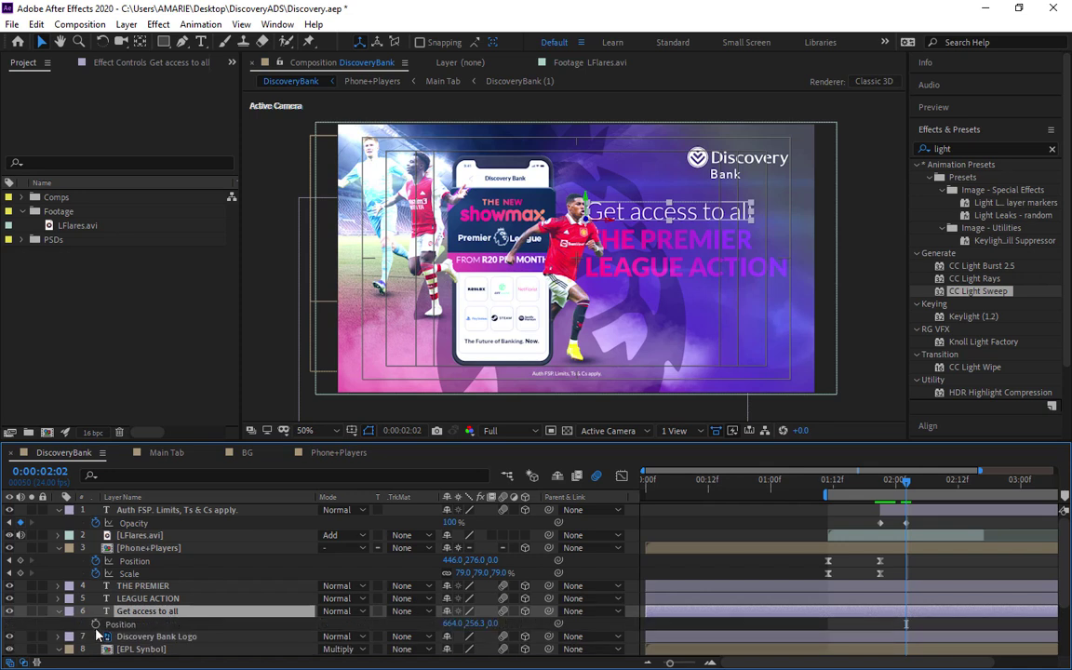
{"action": "left_click", "coordinate": [104, 621]}
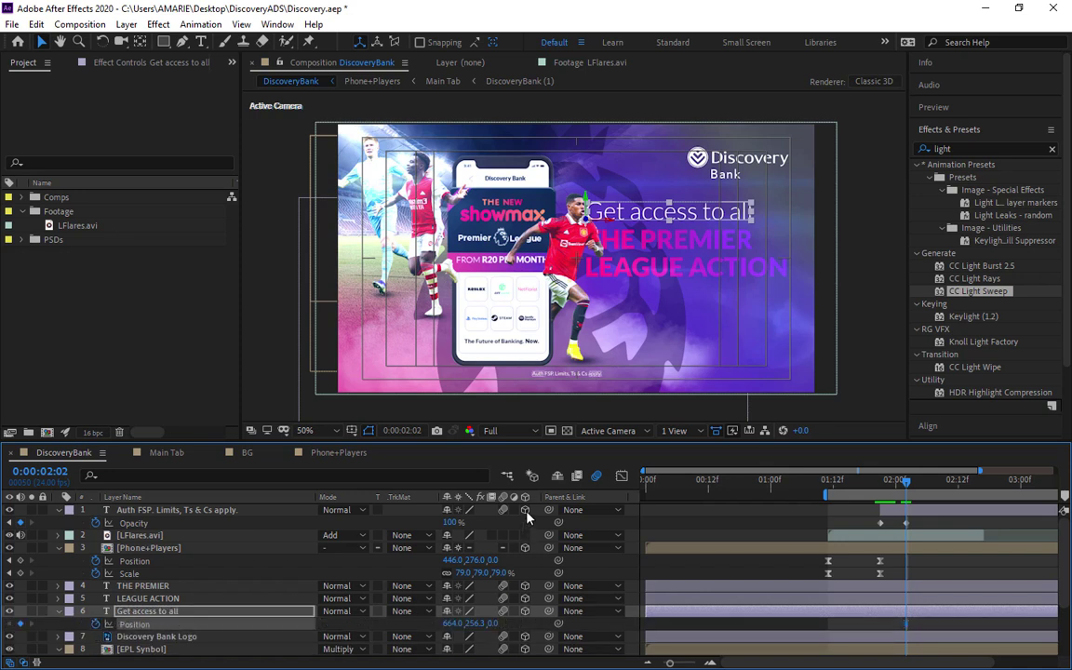
Keyframe the Get access to all position at 0:00:02:12, then shift its 0:00:02:02 keyframe behind the phone to 122.0, 256.3
{"action": "key", "text": "shift+Page_Down"}
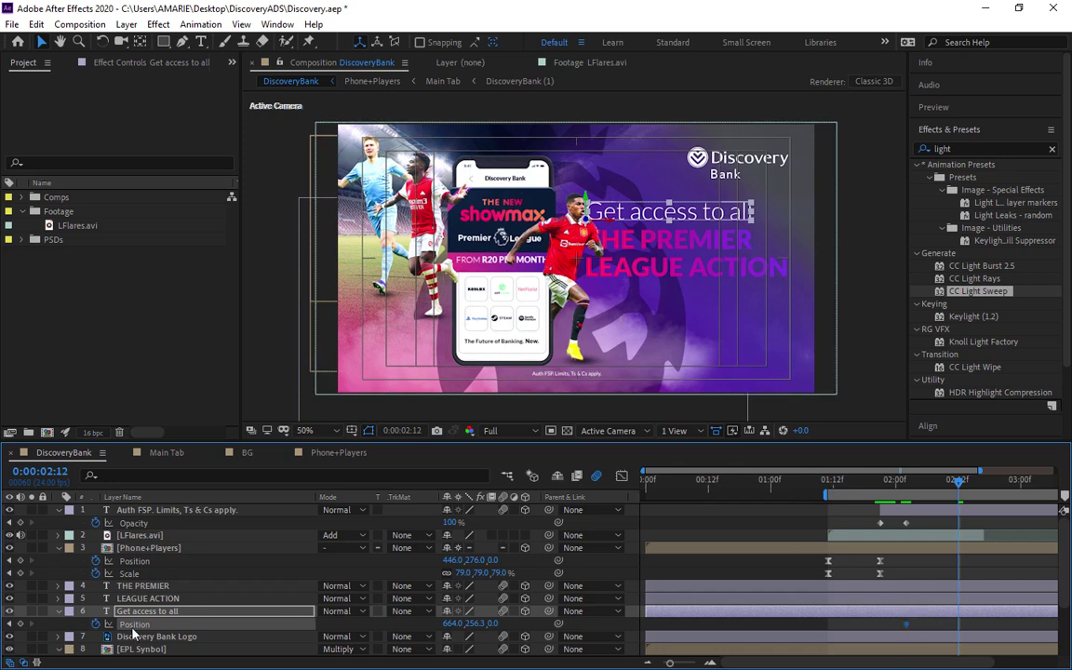
{"action": "left_click", "coordinate": [21, 623]}
{"action": "key", "text": "shift+Page_Up"}
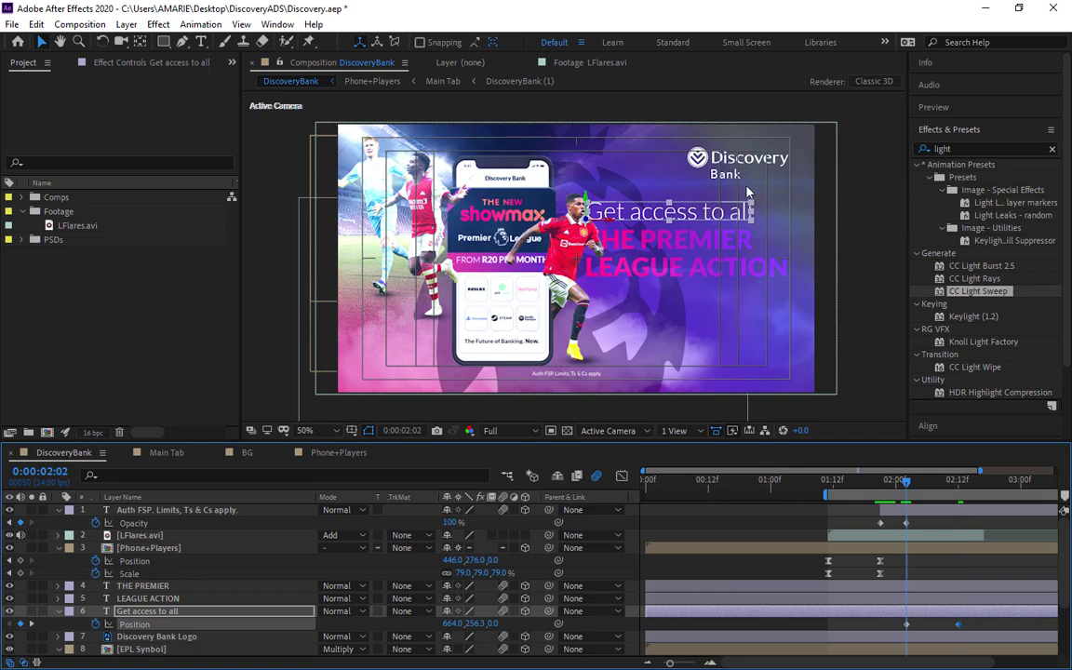
{"action": "left_click_drag", "start_coordinate": [614, 226], "coordinate": [411, 240]}
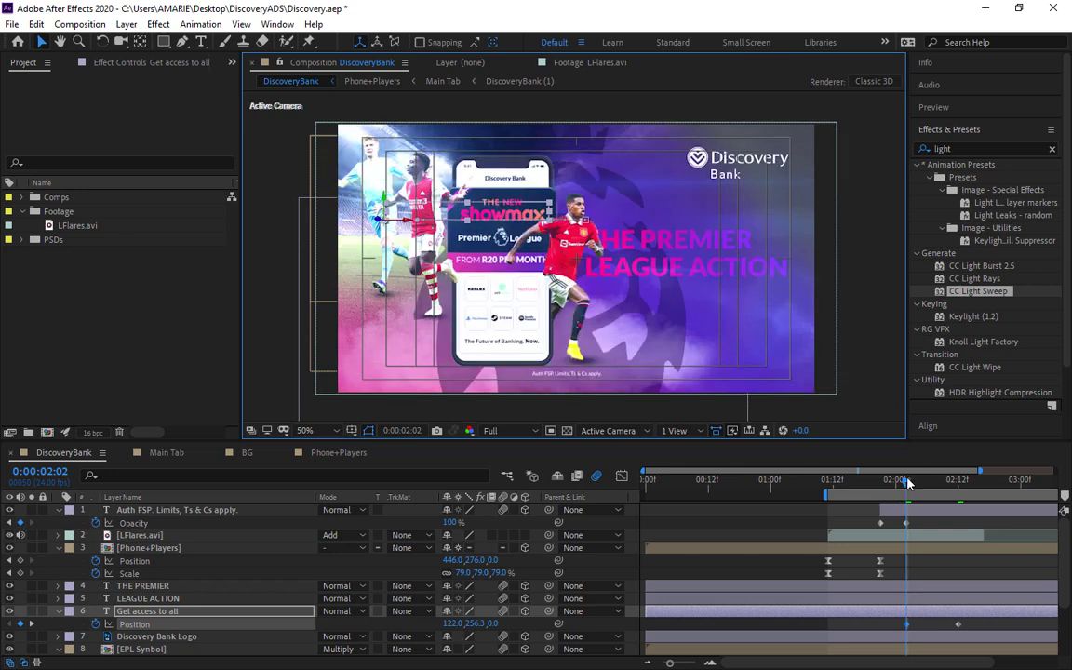
{"action": "left_click_drag", "start_coordinate": [907, 482], "coordinate": [982, 477]}
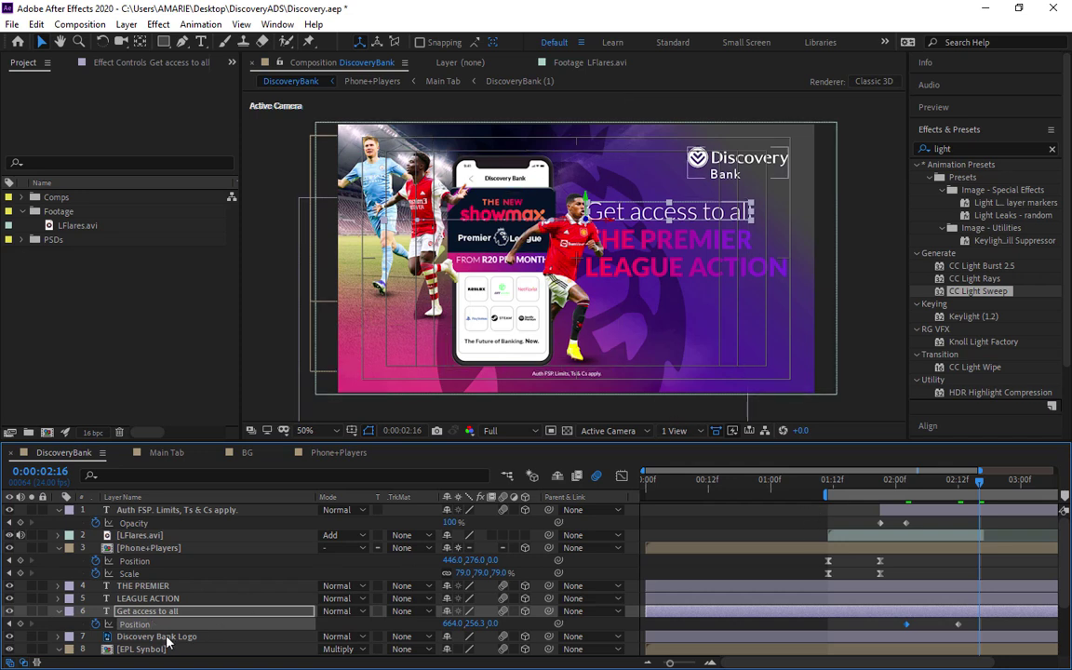
At the Phone+Players keyframes at 0:00:01:21, shift the layer to position 424.0, 276.0 and scale it down to 68.9%
{"action": "scroll", "coordinate": [158, 638], "scroll_direction": "down", "scroll_amount": 2}
{"action": "scroll", "coordinate": [159, 536], "scroll_direction": "up", "scroll_amount": 2}
{"action": "left_click", "coordinate": [166, 549]}
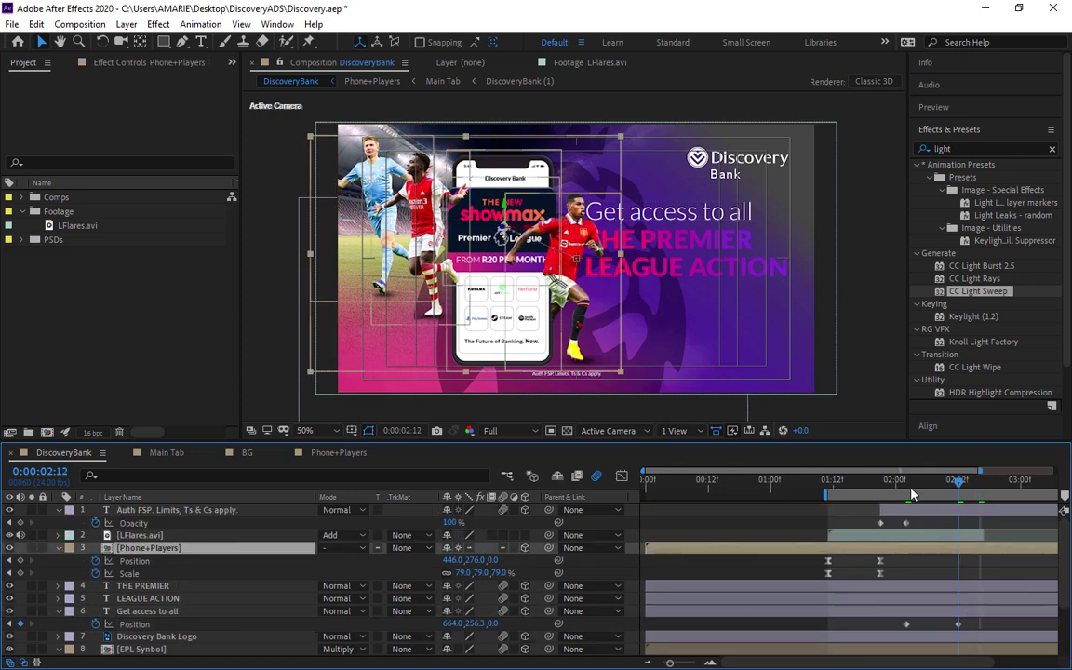
{"action": "left_click", "coordinate": [908, 491]}
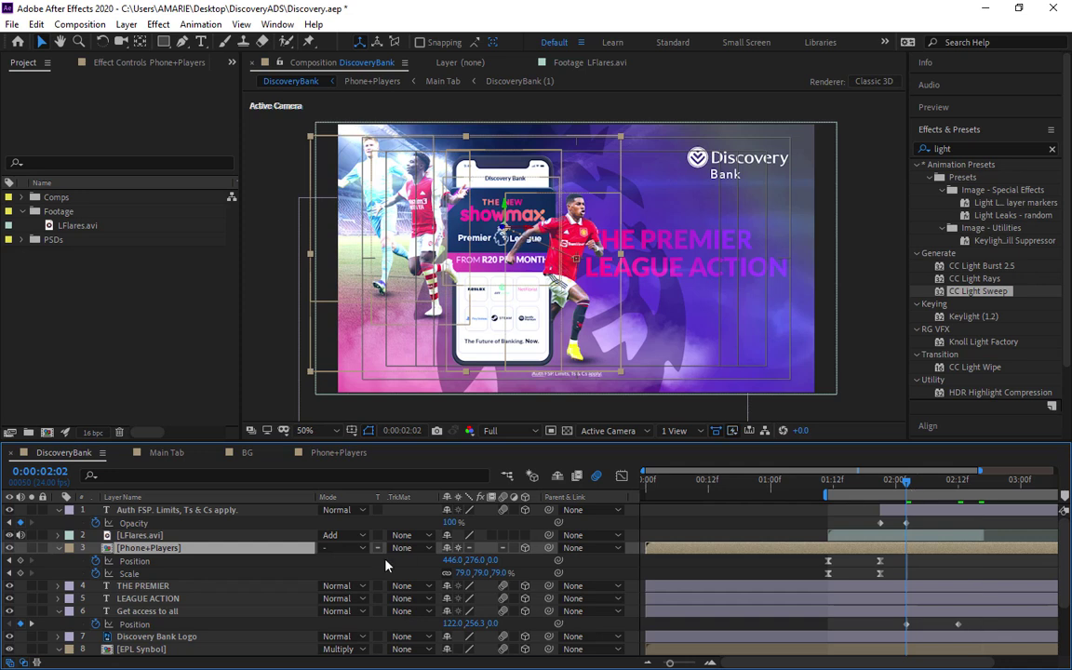
{"action": "left_click_drag", "start_coordinate": [905, 482], "coordinate": [881, 482]}
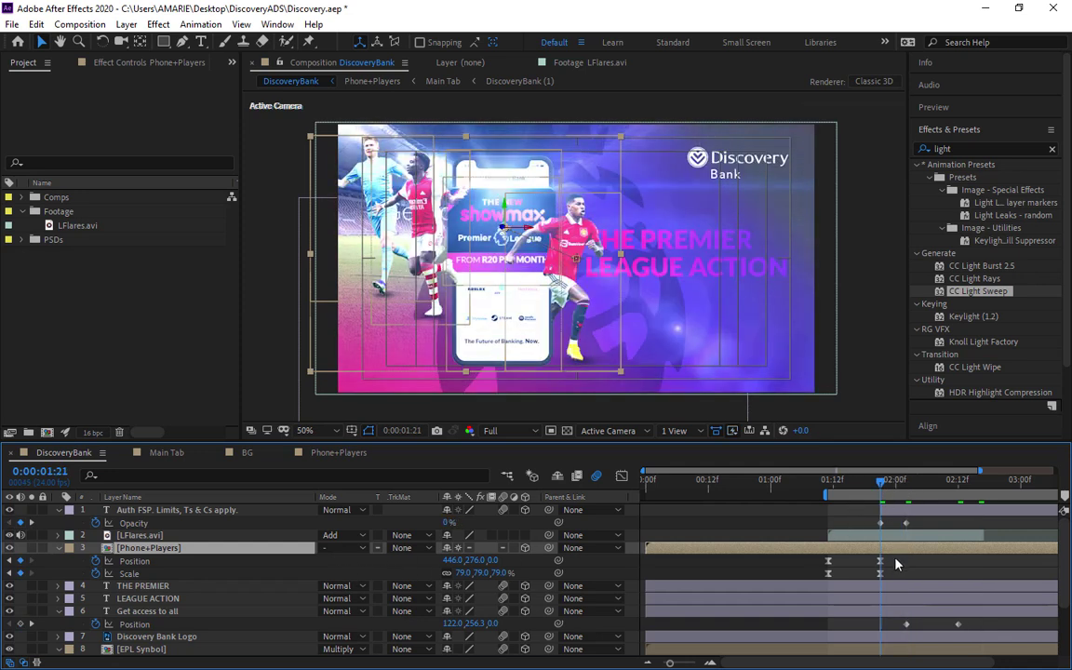
{"action": "left_click_drag", "start_coordinate": [819, 555], "coordinate": [879, 573]}
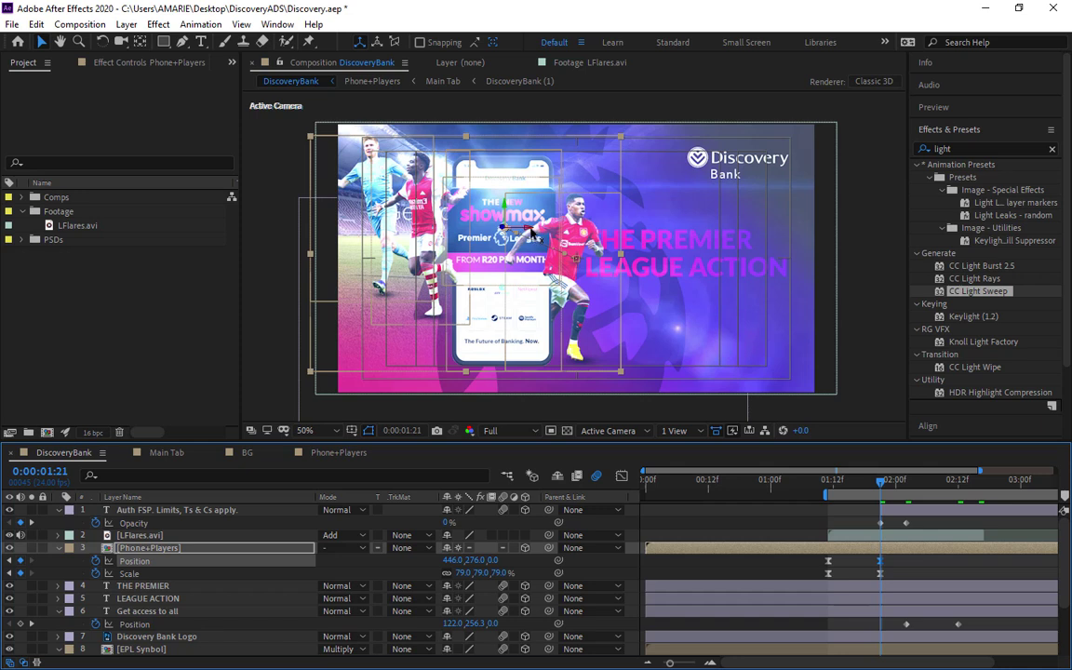
{"action": "mouse_move", "coordinate": [533, 234]}
{"action": "left_mouse_down"}
{"action": "mouse_move", "coordinate": [497, 234]}
{"action": "mouse_move", "coordinate": [524, 235]}
{"action": "left_mouse_up"}
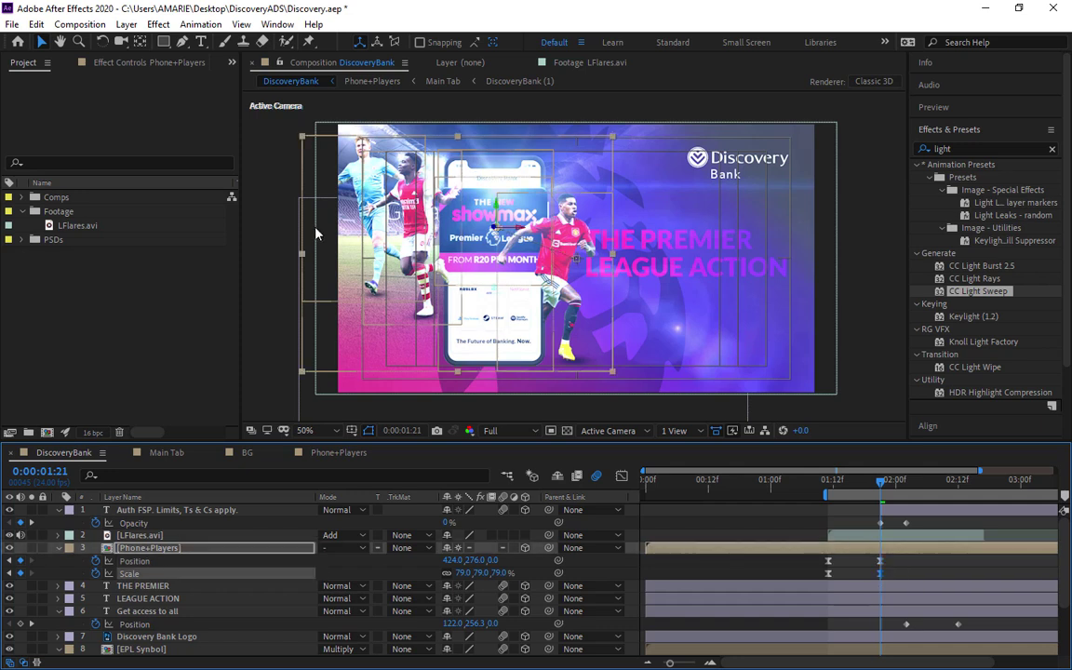
{"action": "left_click_drag", "start_coordinate": [612, 140], "coordinate": [599, 147]}
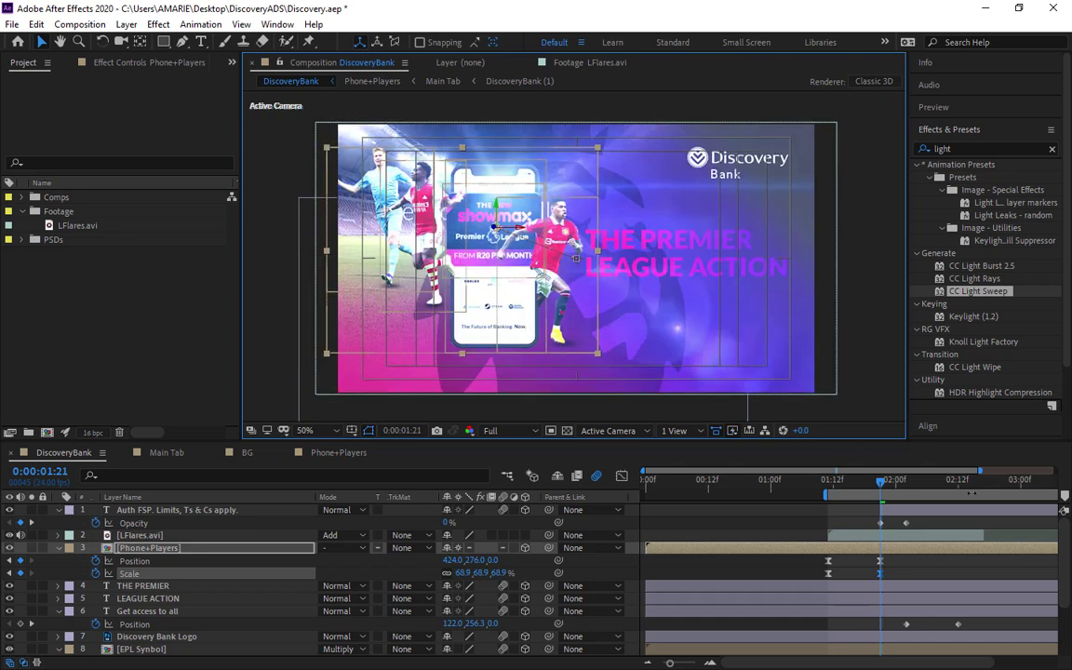
{"action": "left_click_drag", "start_coordinate": [842, 487], "coordinate": [822, 493]}
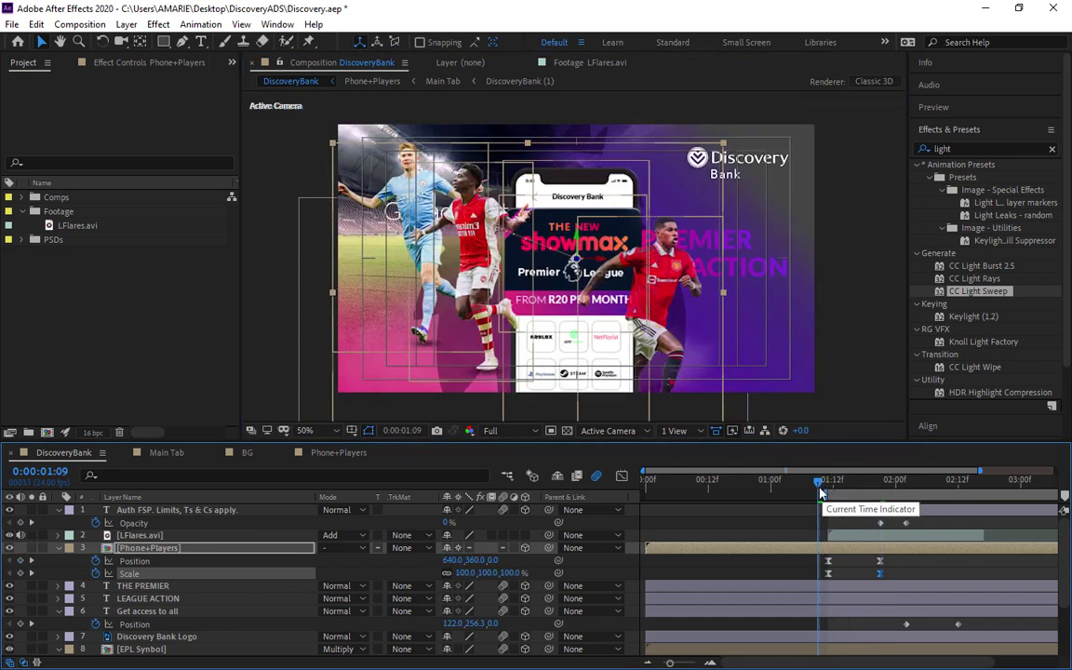
{"action": "left_click_drag", "start_coordinate": [819, 490], "coordinate": [900, 496]}
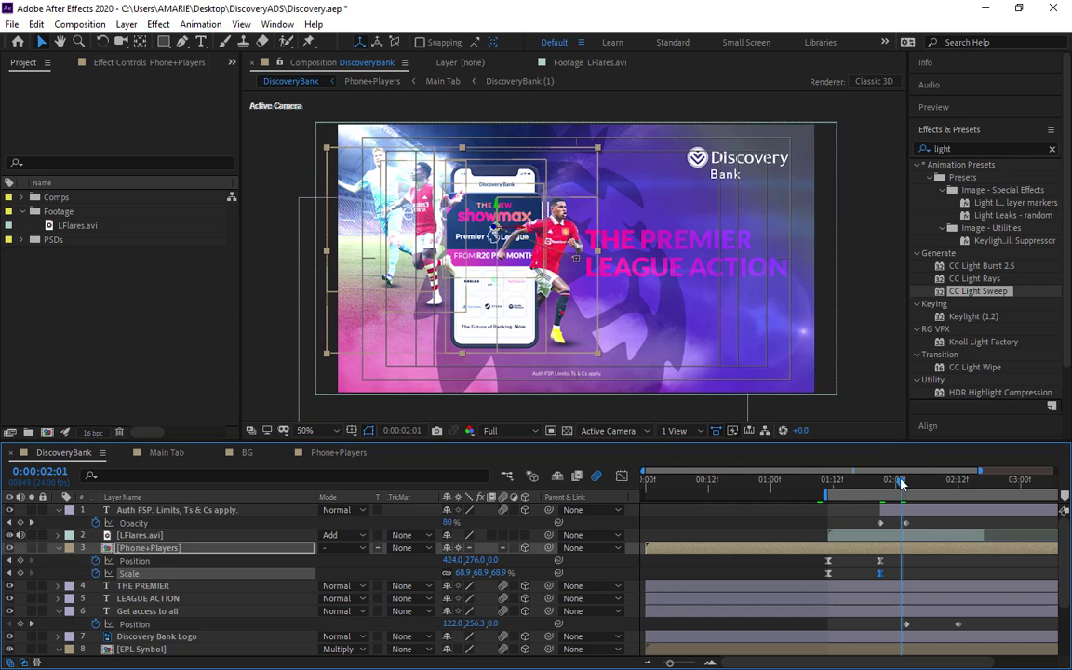
{"action": "left_click_drag", "start_coordinate": [900, 482], "coordinate": [904, 482]}
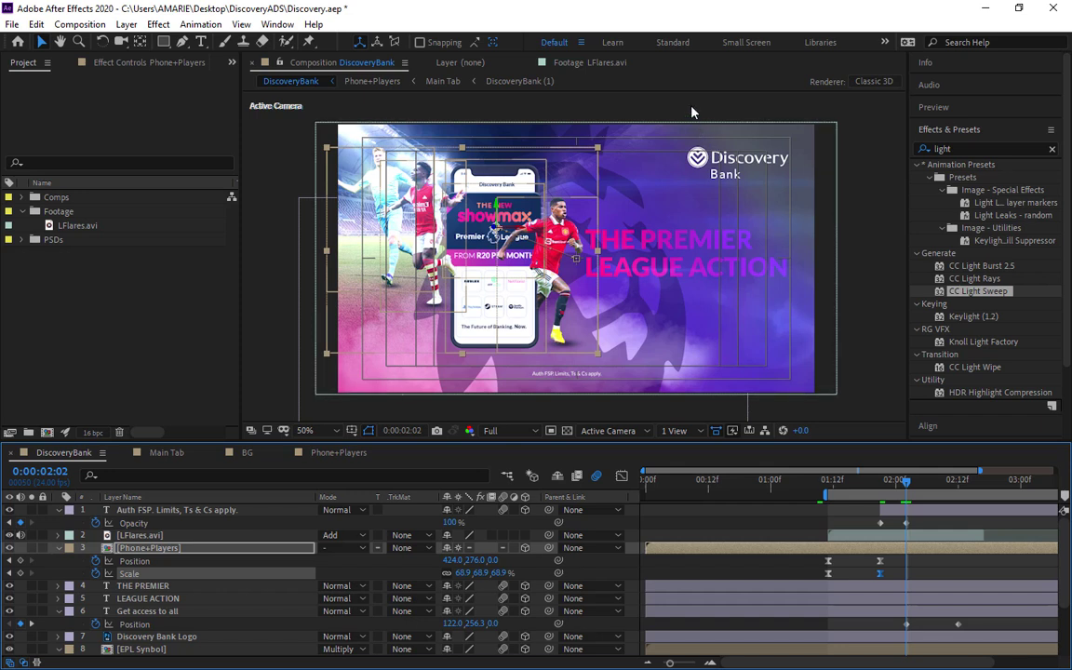
Save the project and purge the cached previews
{"action": "key", "text": "ctrl+s"}
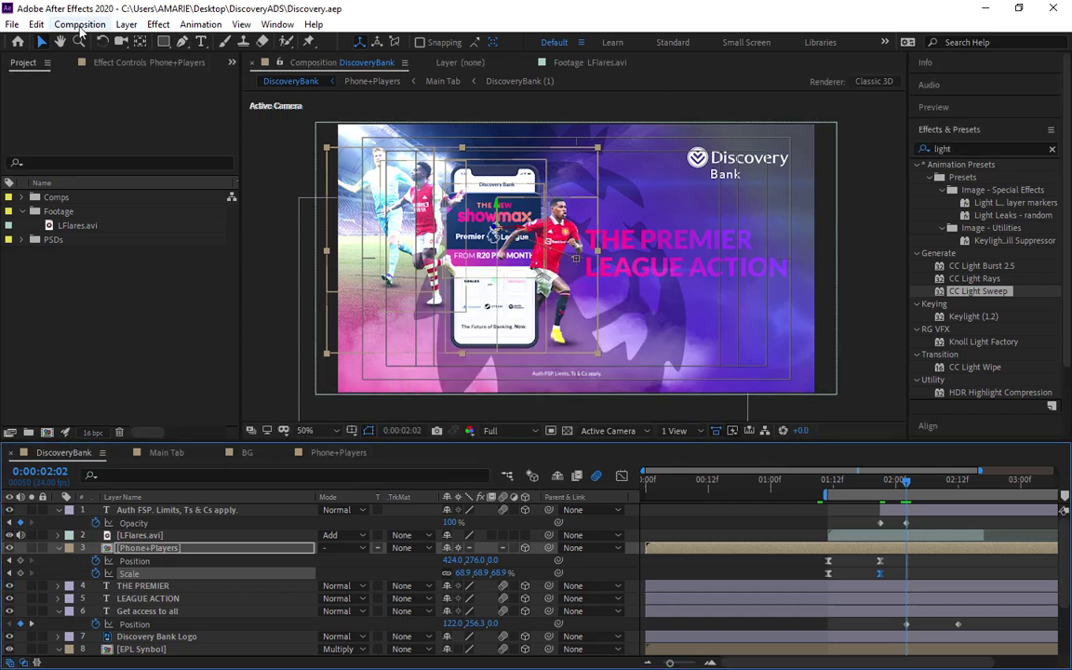
{"action": "left_click", "coordinate": [38, 25]}
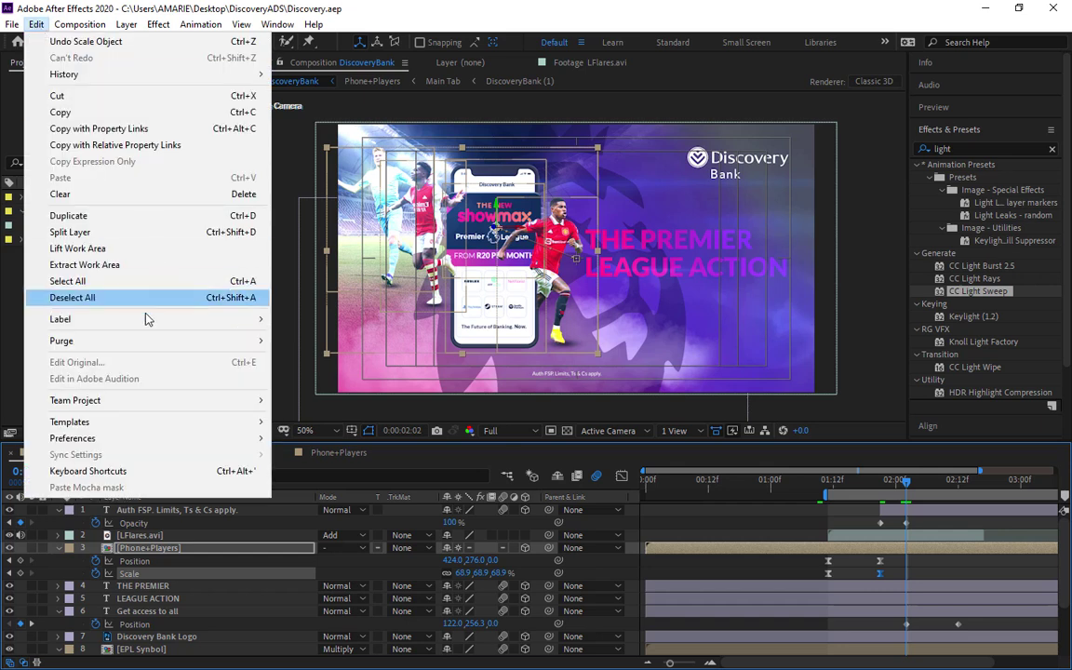
{"action": "left_click", "coordinate": [309, 341]}
{"action": "left_click", "coordinate": [555, 361]}
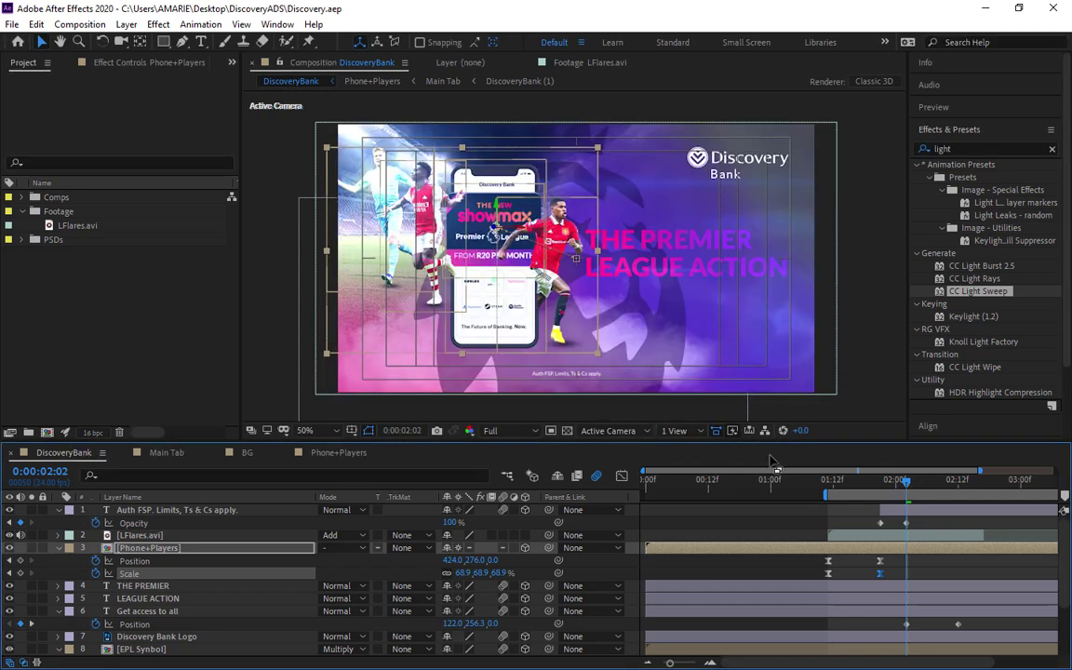
Switch the composition's fast preview mode to Off (Final Quality)
{"action": "left_click", "coordinate": [732, 432]}
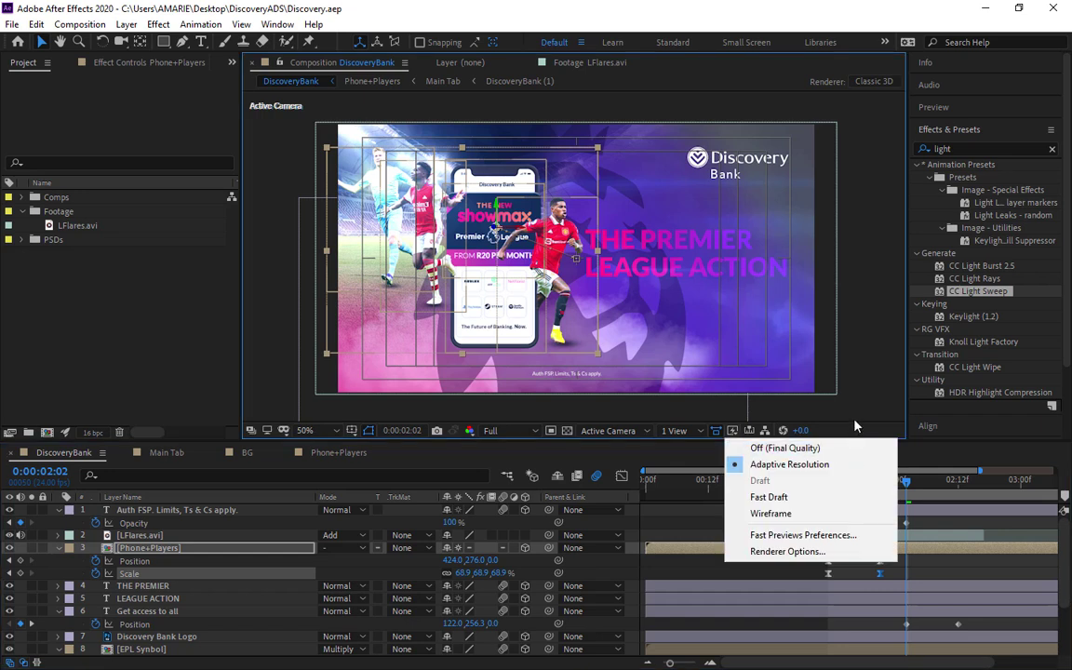
{"action": "left_click", "coordinate": [770, 448]}
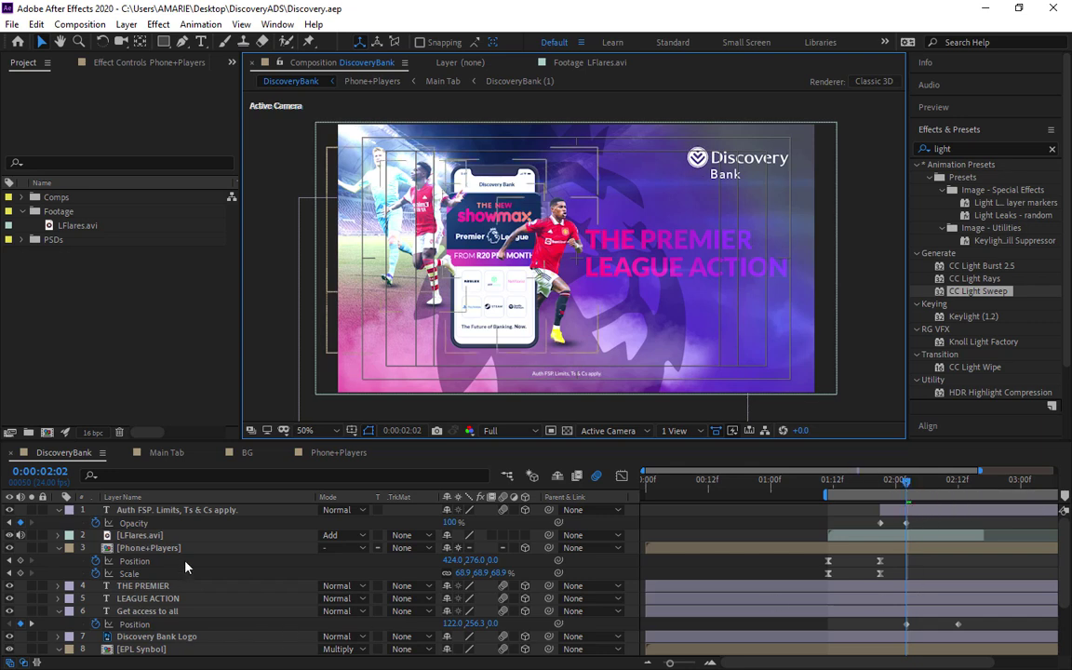
{"action": "left_click", "coordinate": [172, 599]}
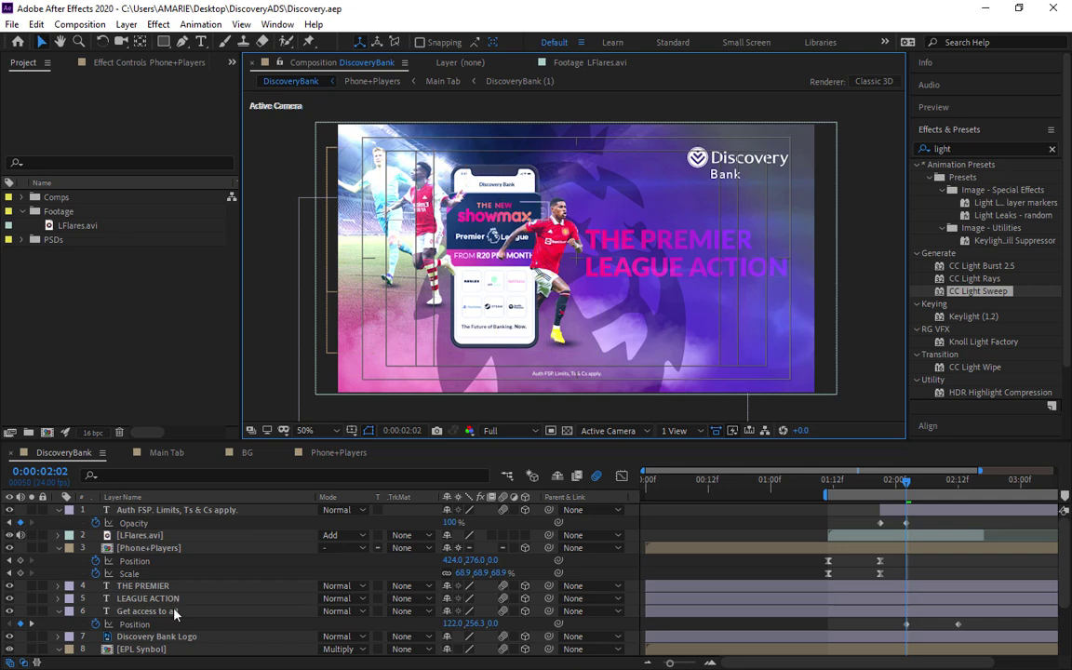
Trim the start of the Get access to all layer to 0:00:02:02
{"action": "left_click", "coordinate": [172, 612]}
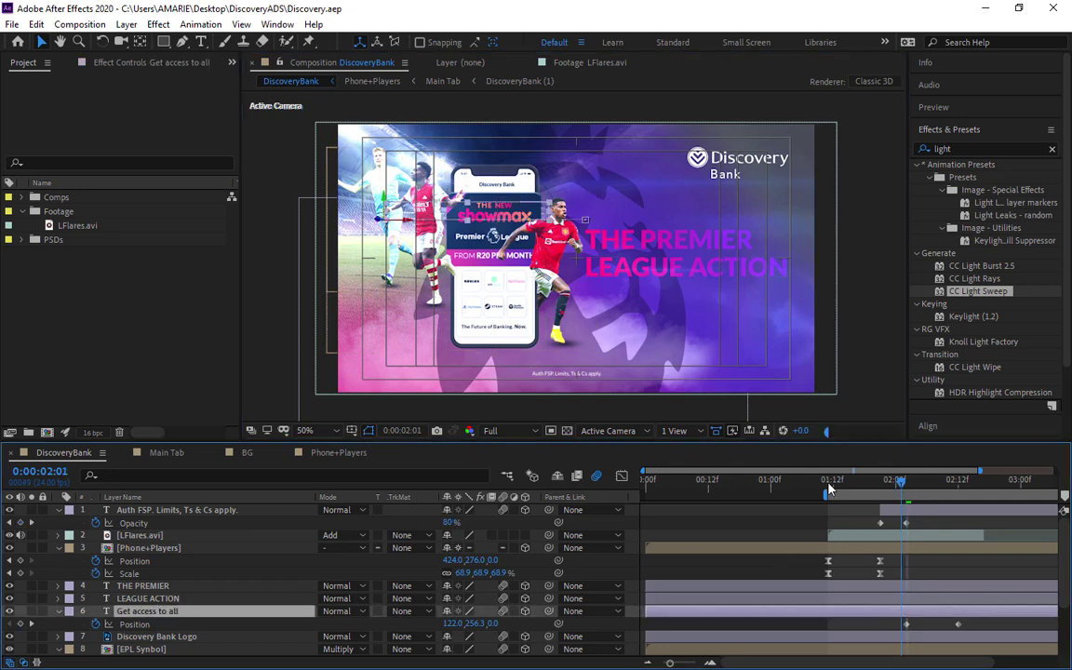
{"action": "left_click_drag", "start_coordinate": [909, 488], "coordinate": [709, 482]}
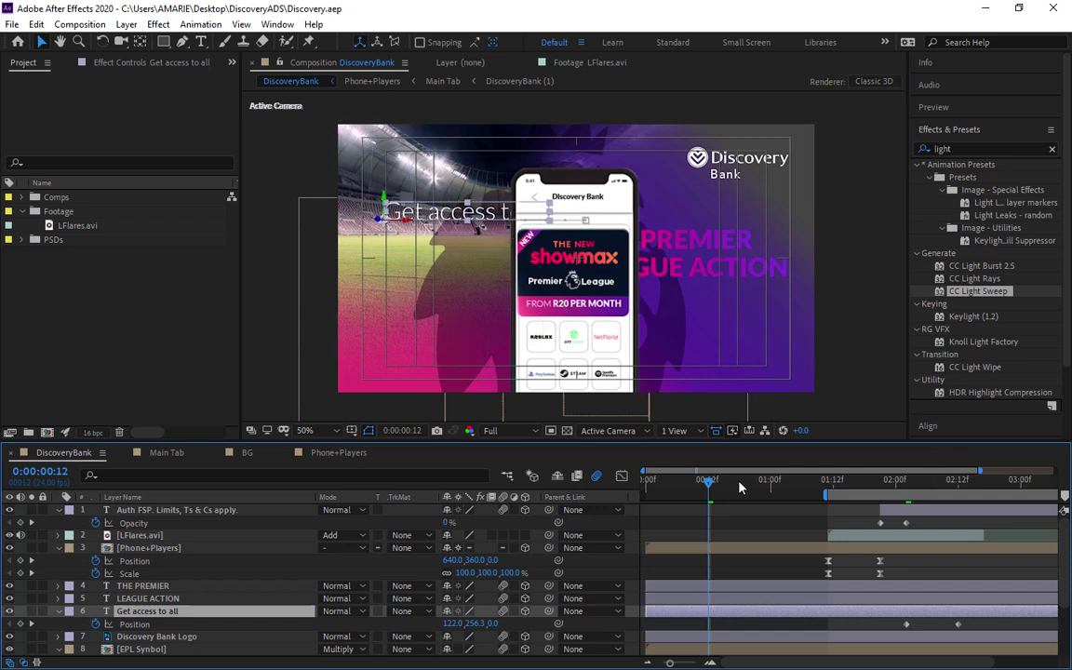
{"action": "left_click", "coordinate": [907, 482]}
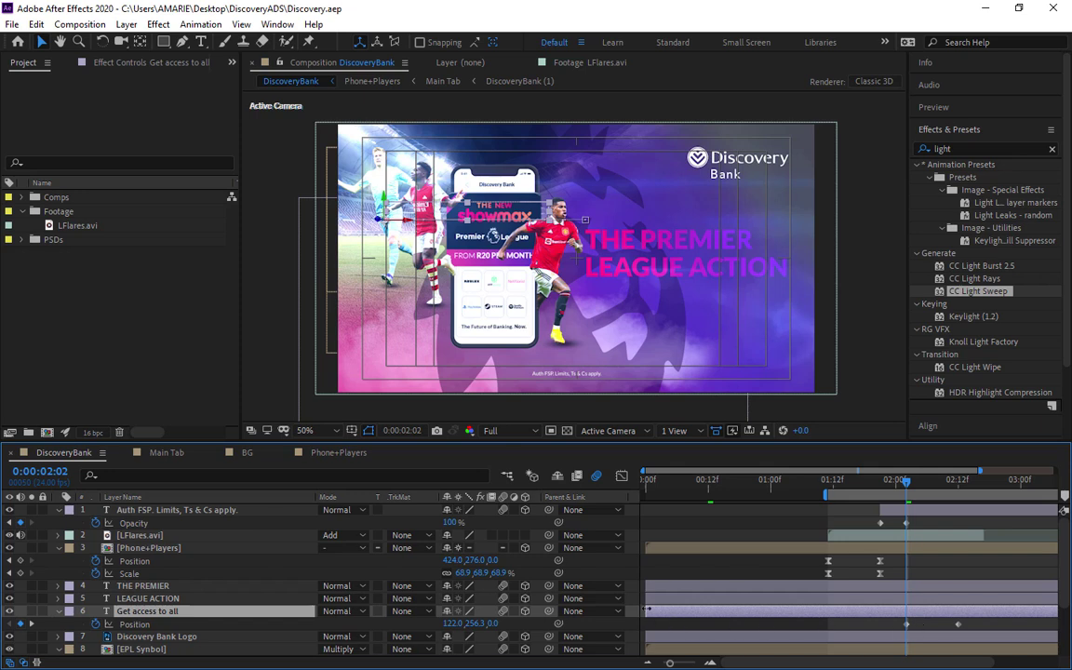
{"action": "left_click_drag", "start_coordinate": [660, 610], "coordinate": [908, 610]}
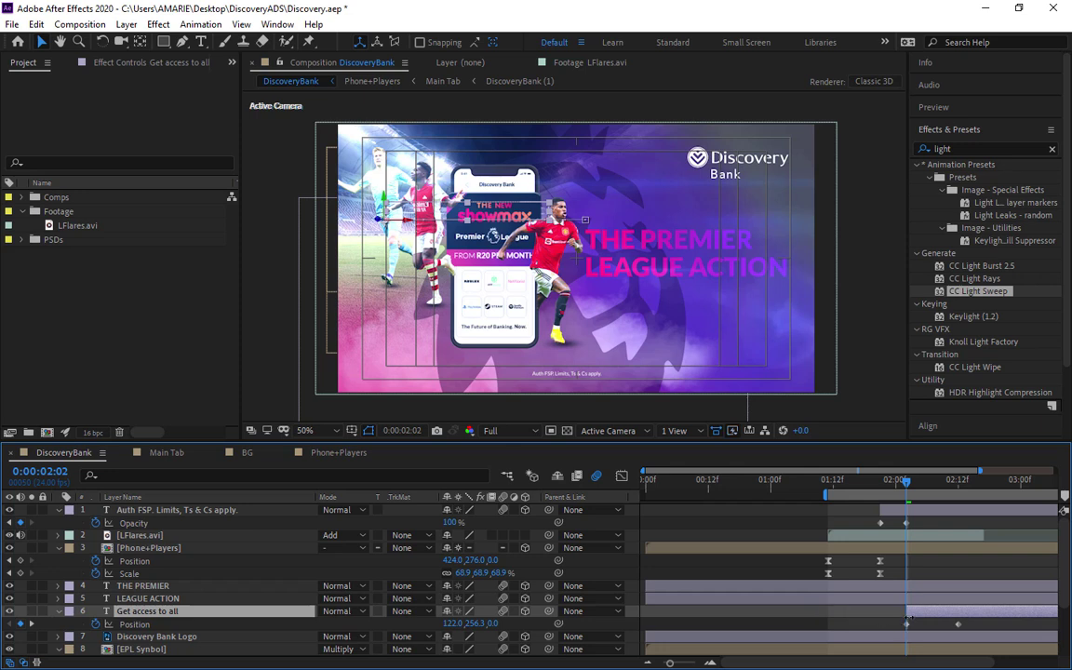
Apply Easy Ease to both Get access to all position keyframes and lengthen the ease into the end keyframe in the speed graph
{"action": "left_click_drag", "start_coordinate": [977, 631], "coordinate": [889, 630]}
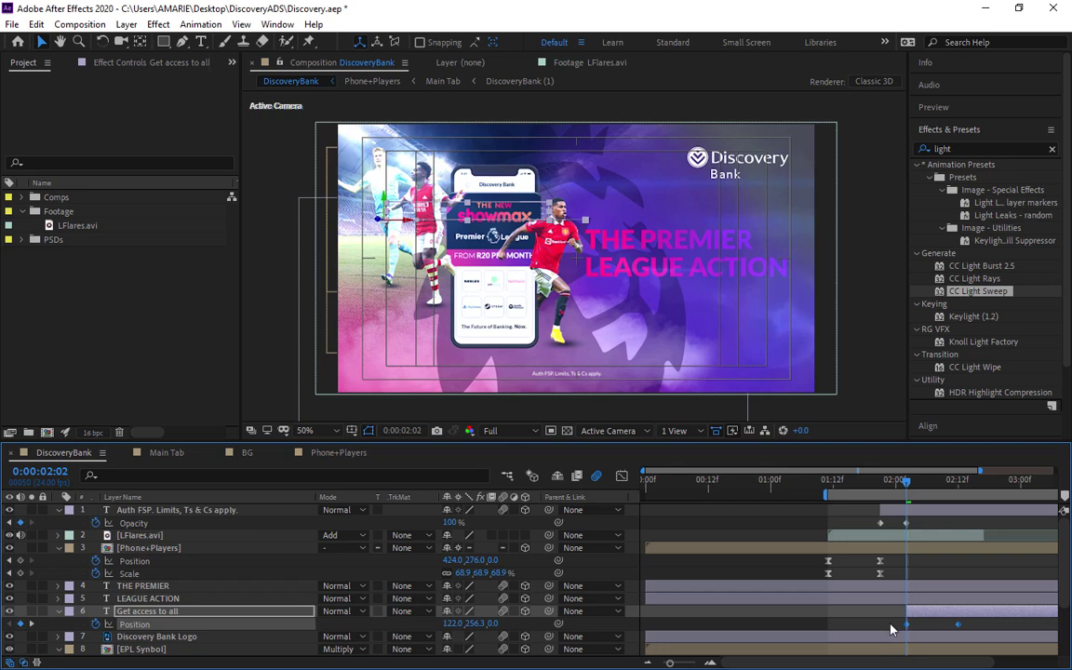
{"action": "right_click", "coordinate": [957, 630]}
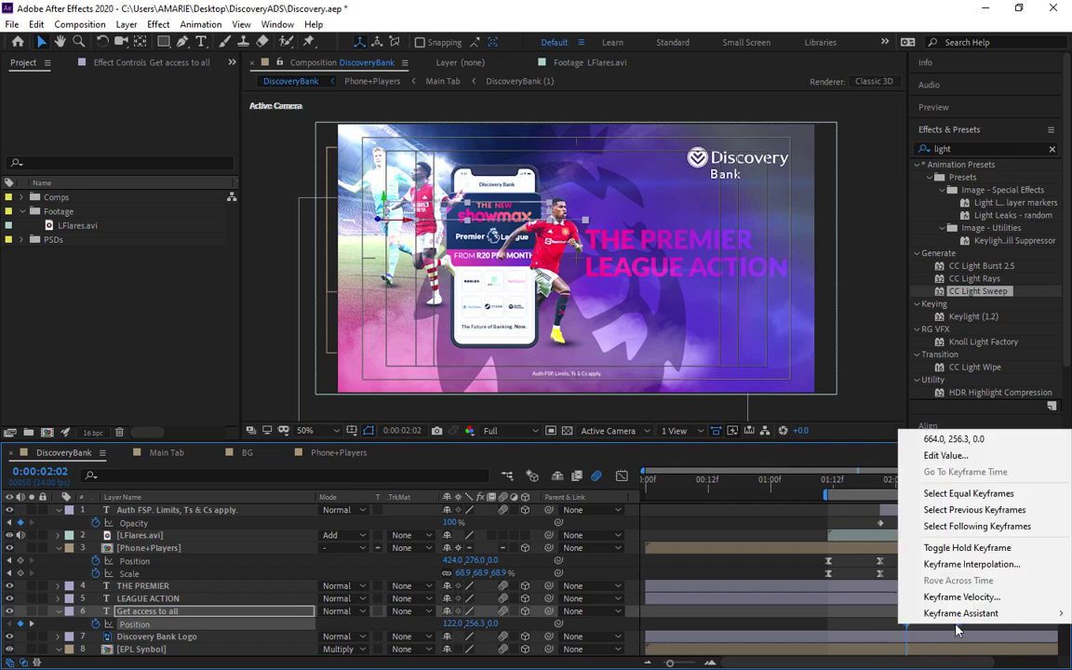
{"action": "mouse_move", "coordinate": [958, 614]}
{"action": "left_click", "coordinate": [760, 518]}
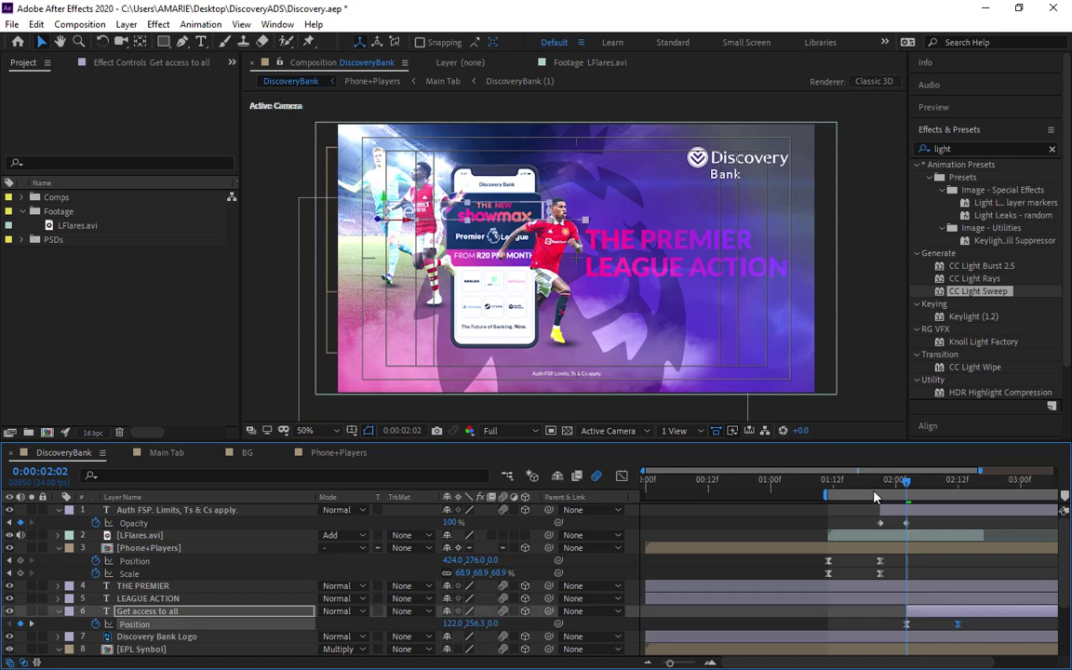
{"action": "left_click", "coordinate": [622, 475]}
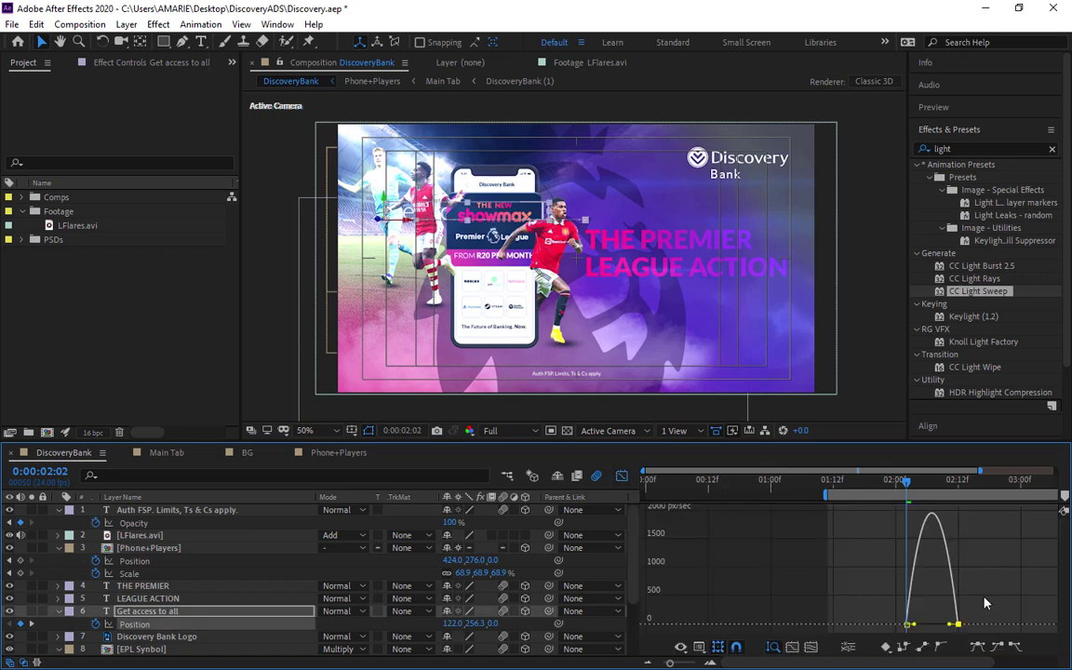
{"action": "left_click_drag", "start_coordinate": [948, 630], "coordinate": [931, 625]}
{"action": "left_click", "coordinate": [622, 475]}
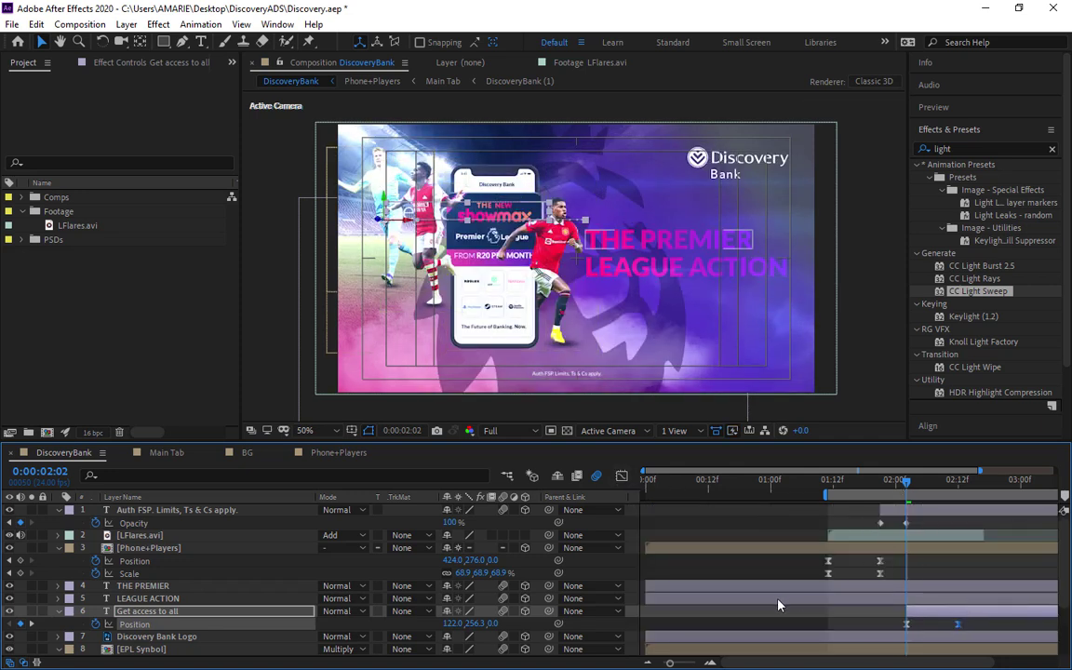
Trim the start of the THE PREMIER and LEAGUE ACTION layers to 0:00:02:02
{"action": "left_click", "coordinate": [136, 600]}
{"action": "left_click", "coordinate": [131, 547], "text": "ctrl"}
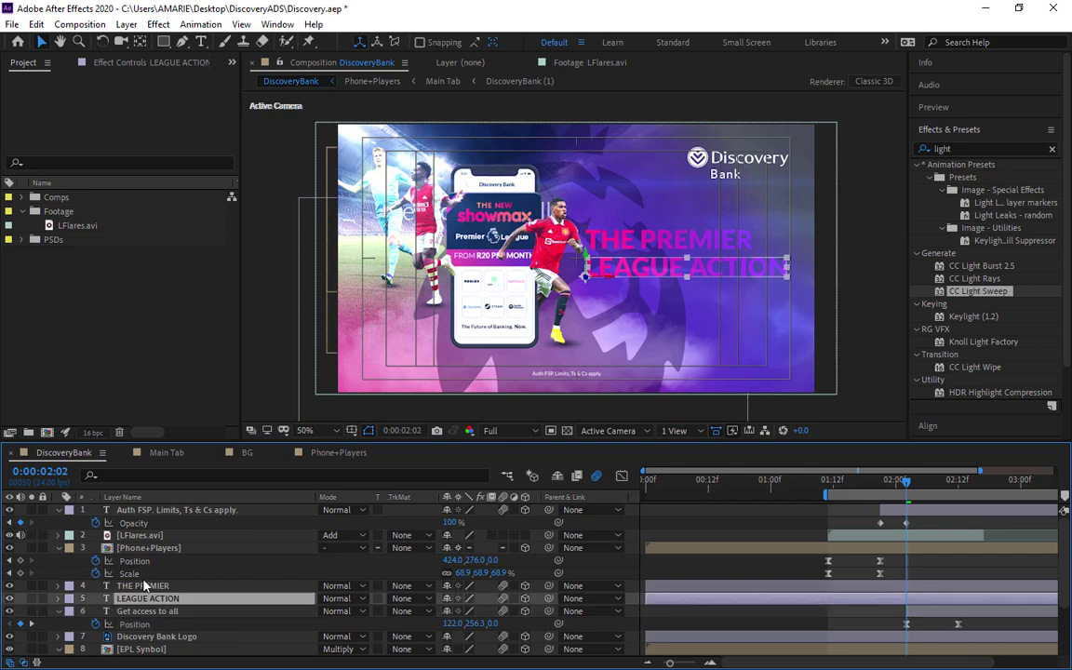
{"action": "left_click", "coordinate": [140, 586]}
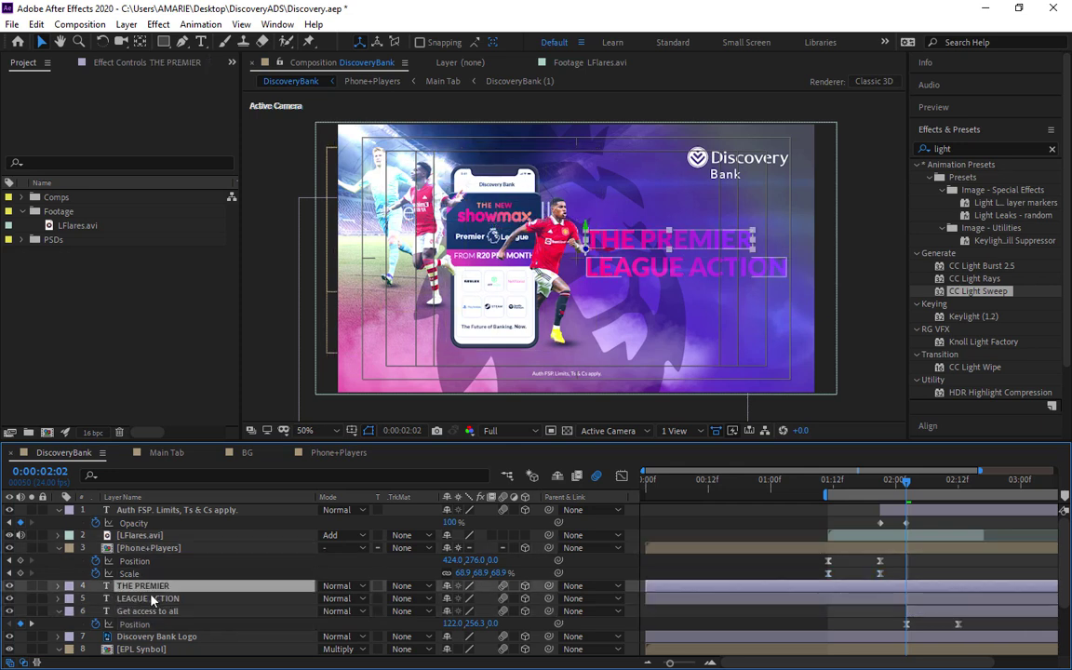
{"action": "left_click", "coordinate": [145, 598], "text": "ctrl"}
{"action": "left_click_drag", "start_coordinate": [672, 582], "coordinate": [913, 571]}
Copy the Get access to all position keyframes onto THE PREMIER and LEAGUE ACTION, and reveal the pasted keyframes
{"action": "left_click", "coordinate": [907, 624]}
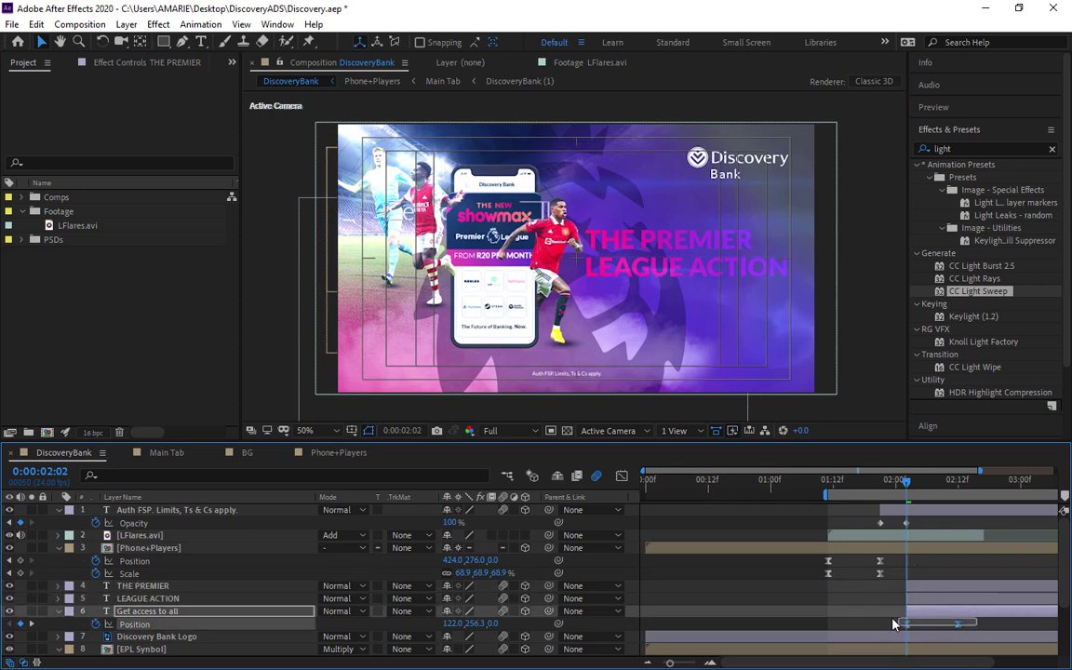
{"action": "left_click", "coordinate": [959, 623], "text": "shift"}
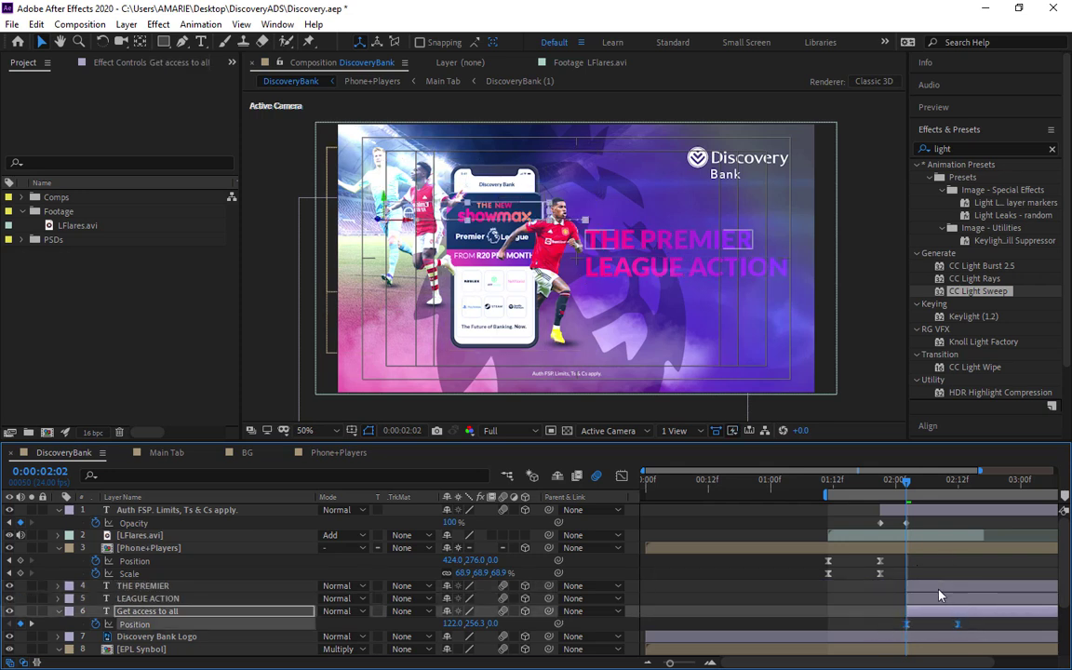
{"action": "left_click", "coordinate": [938, 587]}
{"action": "left_click", "coordinate": [937, 600], "text": "ctrl"}
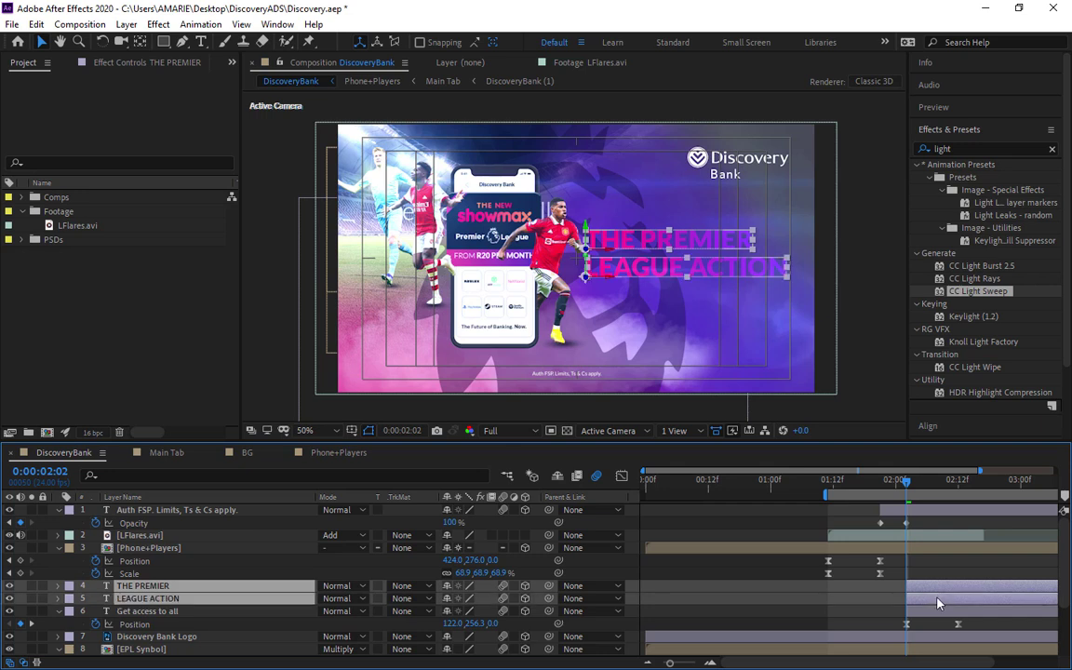
{"action": "key", "text": "ctrl+v"}
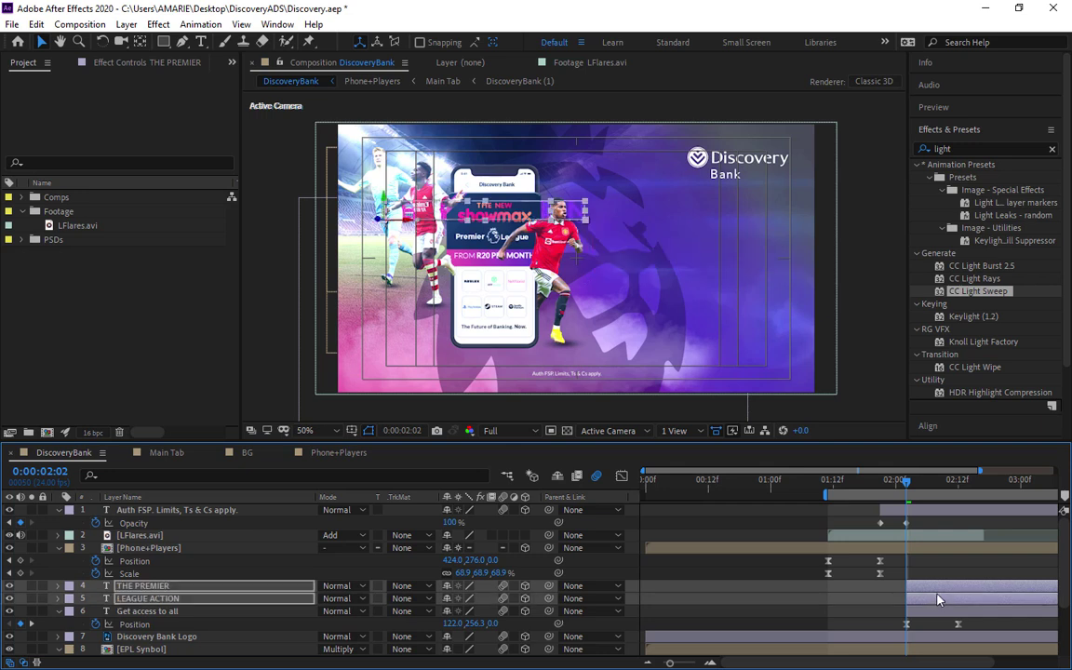
{"action": "key", "text": "u"}
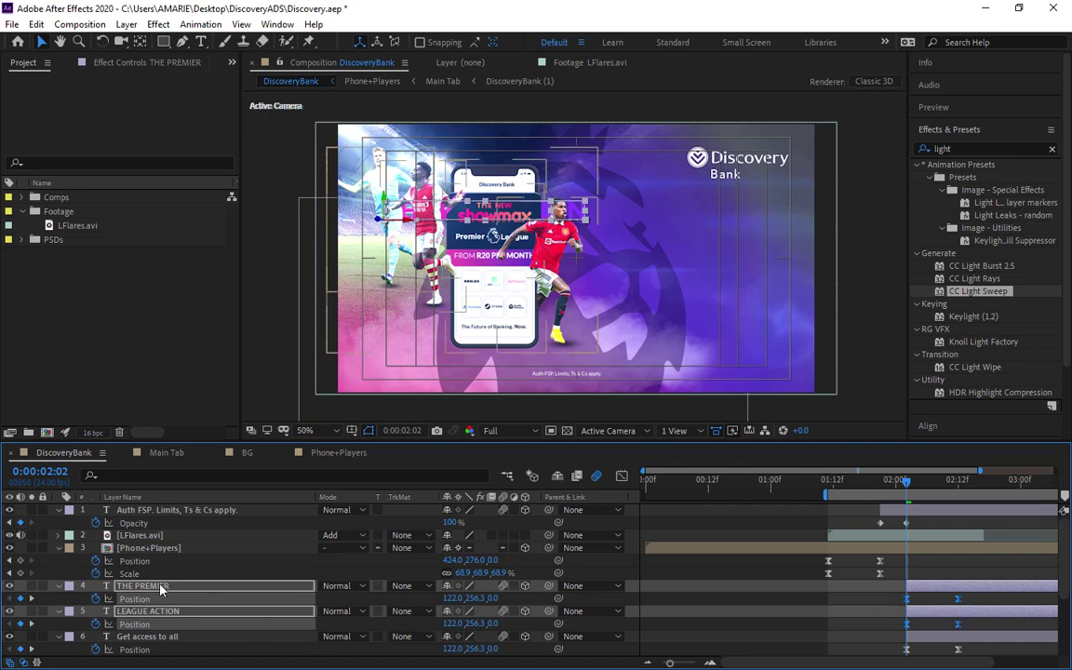
Move THE PREMIER below LEAGUE ACTION and stagger the layers, starting THE PREMIER at 0:00:02:06 and LEAGUE ACTION at about 0:00:02:09
{"action": "left_click", "coordinate": [184, 611]}
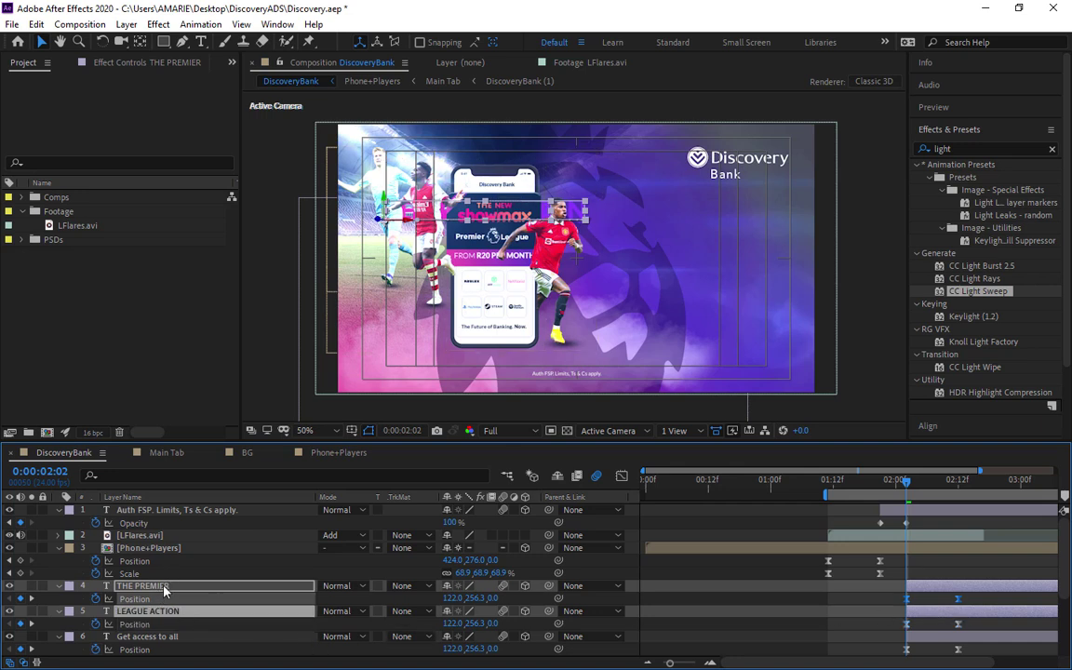
{"action": "left_click", "coordinate": [164, 586], "text": "ctrl"}
{"action": "left_click", "coordinate": [178, 587]}
{"action": "left_click_drag", "start_coordinate": [177, 592], "coordinate": [183, 616]}
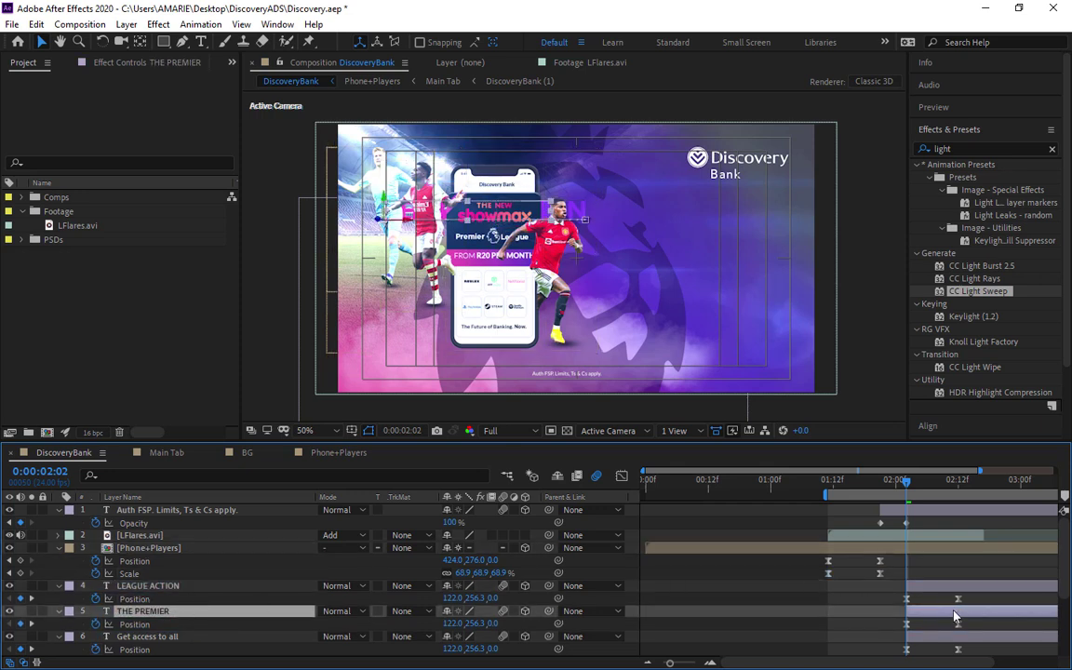
{"action": "key", "text": "space"}
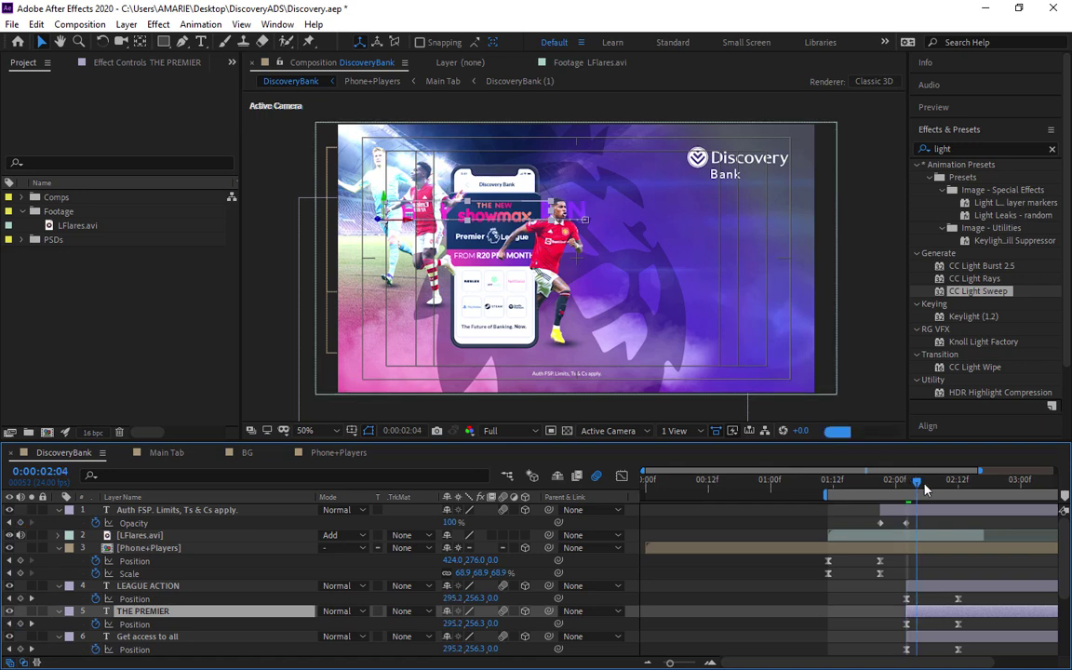
{"action": "left_click_drag", "start_coordinate": [961, 616], "coordinate": [1009, 590]}
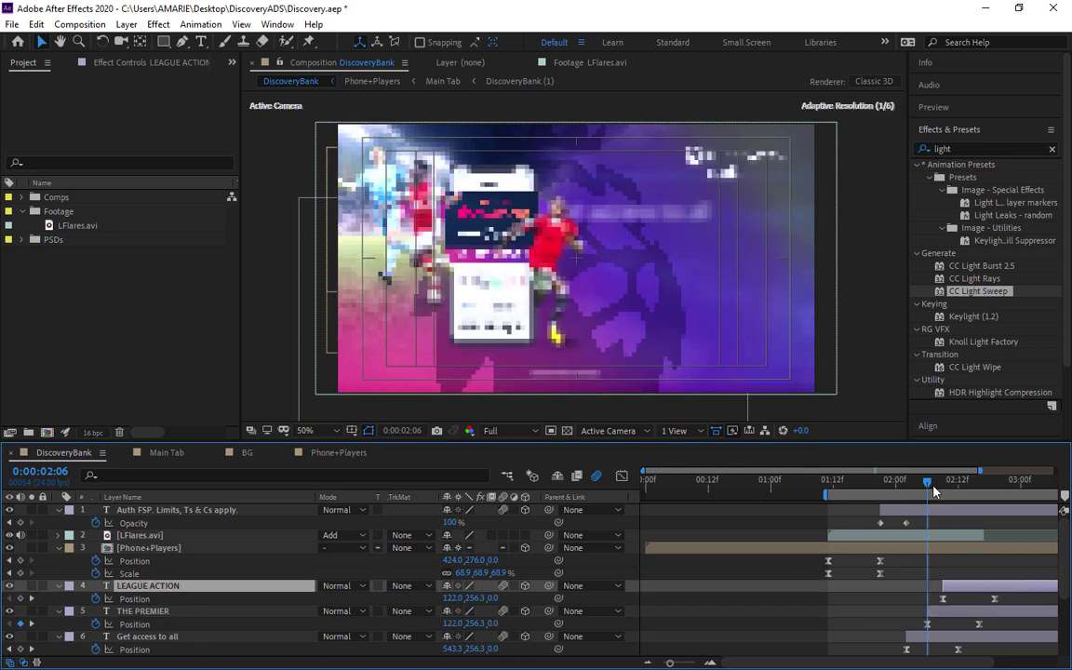
Extend the work area back to the start of the composition and preview the staggered text animation
{"action": "left_click_drag", "start_coordinate": [821, 496], "coordinate": [643, 496]}
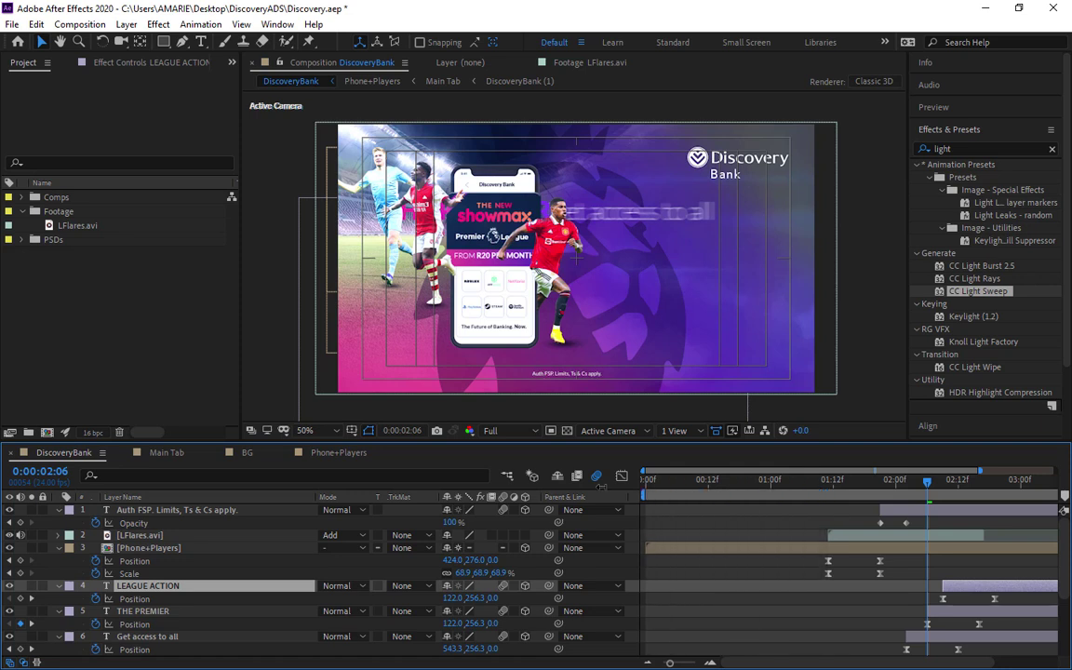
{"action": "key", "text": "Home"}
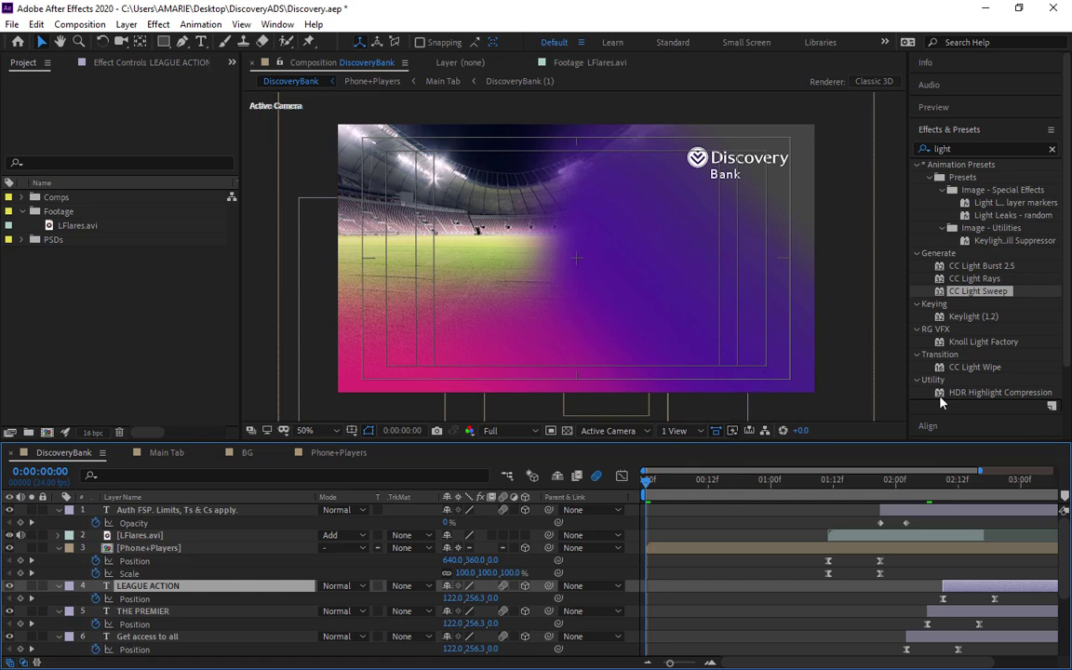
{"action": "key", "text": "space"}
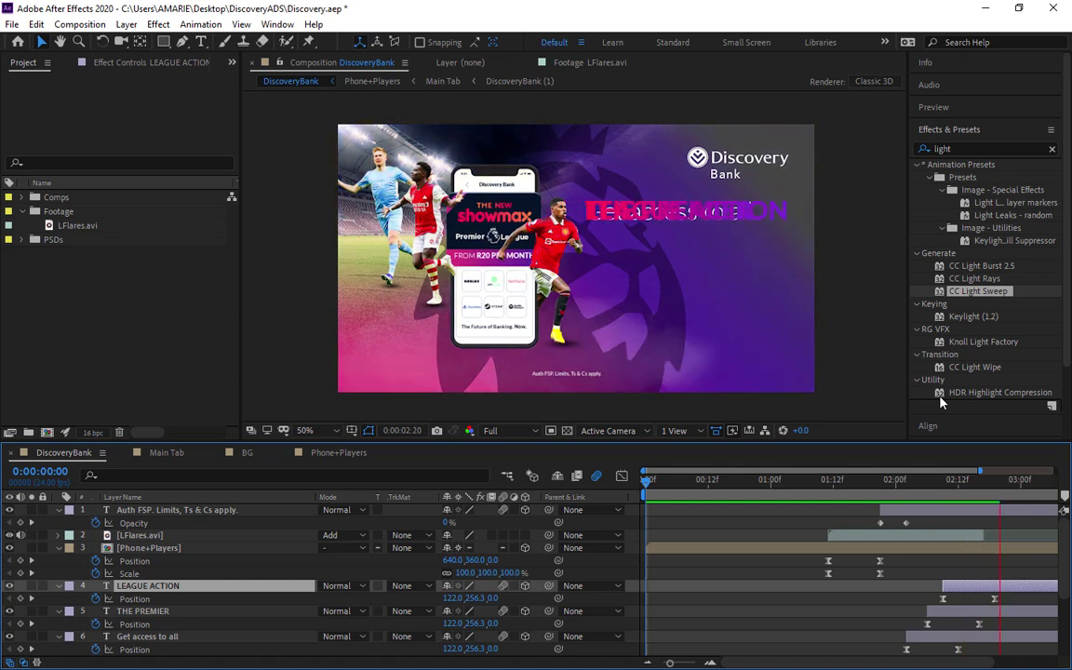
{"action": "key", "text": "space"}
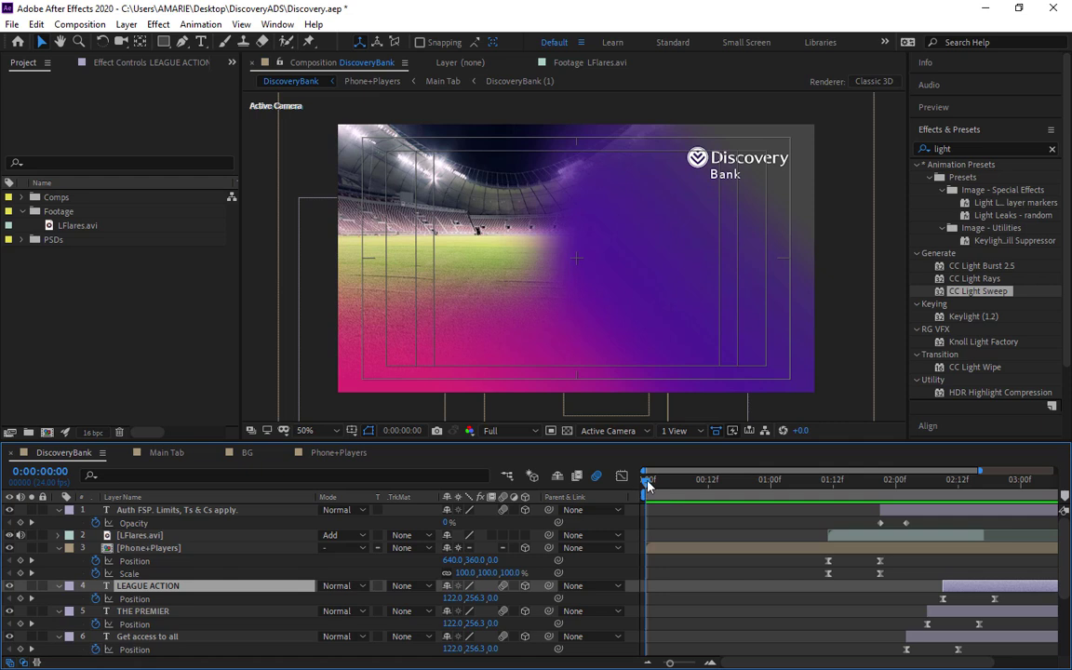
With both THE PREMIER position keyframes selected at 0:00:02:16, lower the line below Get access to all to position 664.0, 344.3
{"action": "left_click_drag", "start_coordinate": [667, 486], "coordinate": [971, 500]}
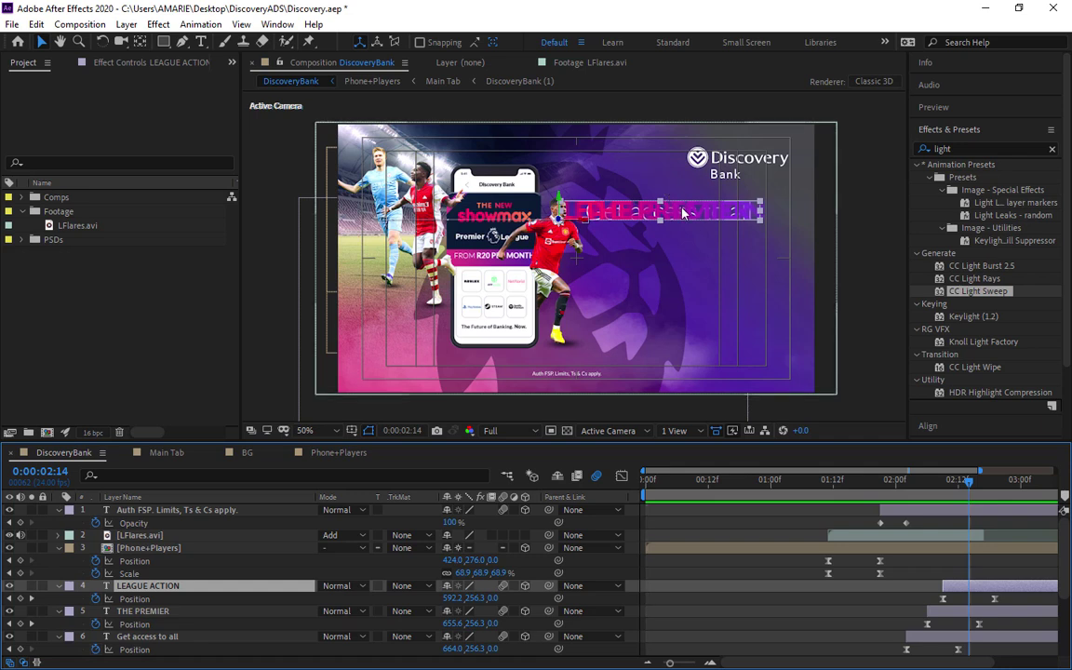
{"action": "left_click_drag", "start_coordinate": [966, 480], "coordinate": [933, 510]}
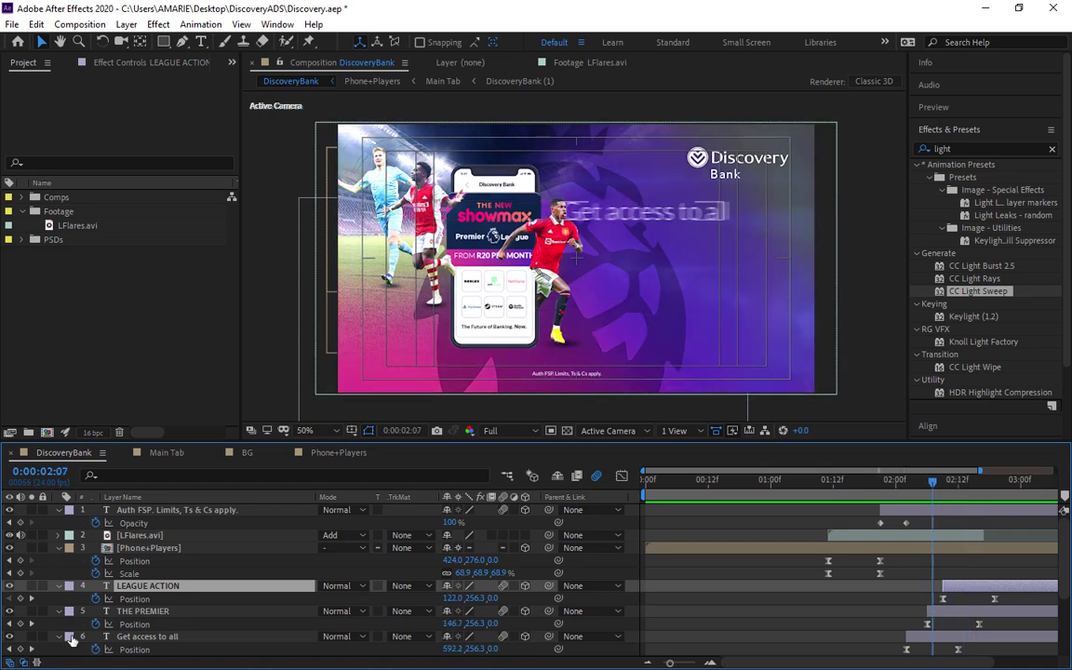
{"action": "left_click", "coordinate": [195, 611]}
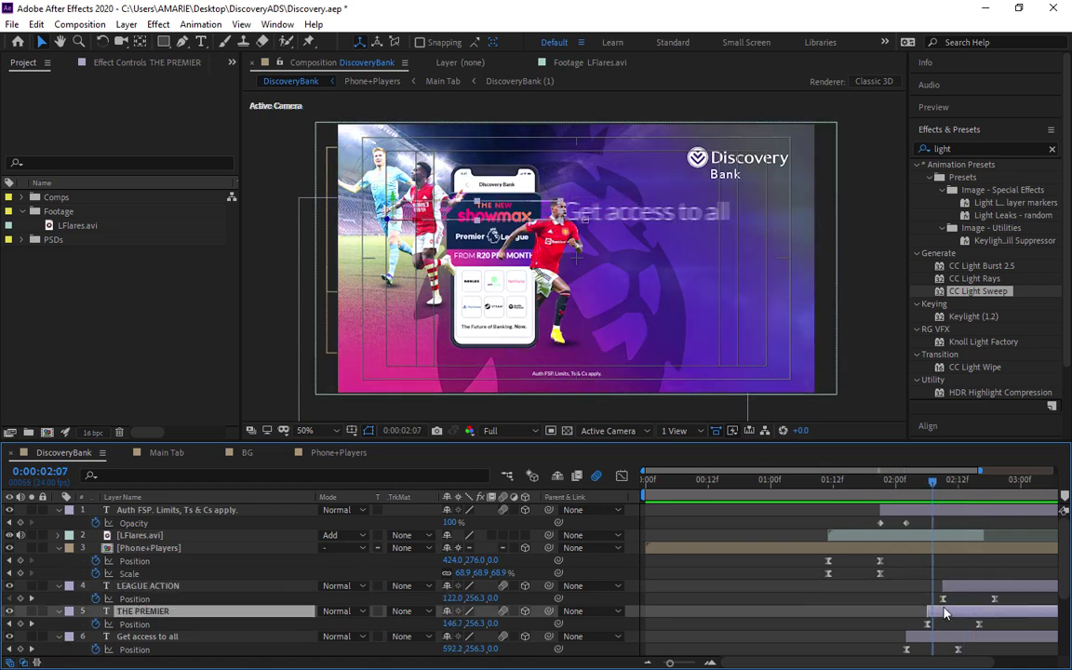
{"action": "left_click_drag", "start_coordinate": [1002, 627], "coordinate": [917, 641]}
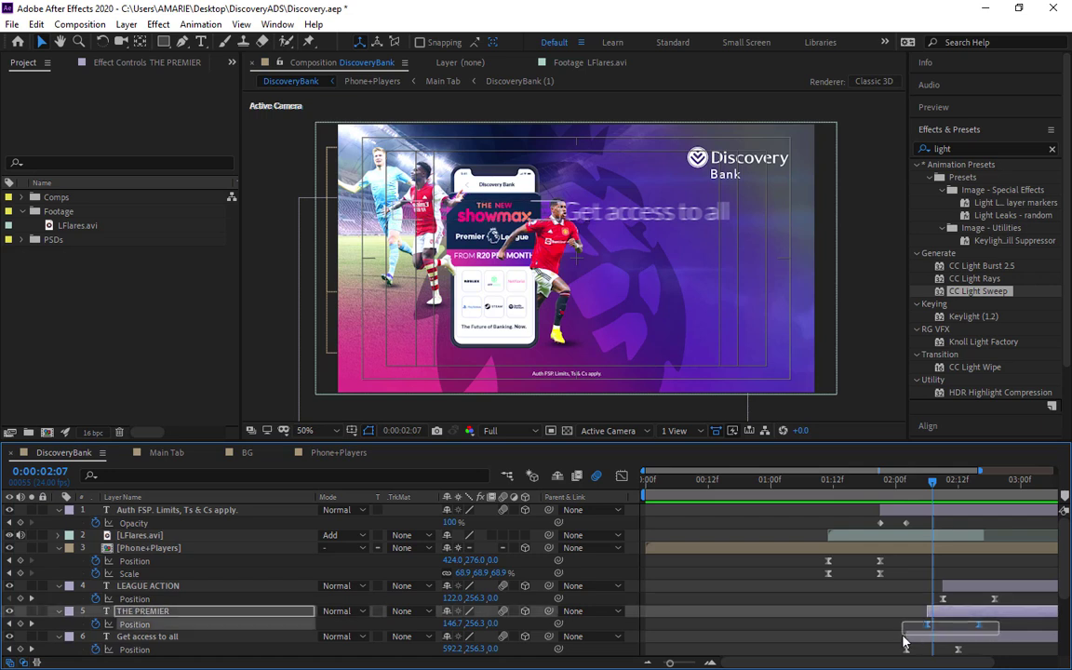
{"action": "left_click_drag", "start_coordinate": [933, 489], "coordinate": [978, 493]}
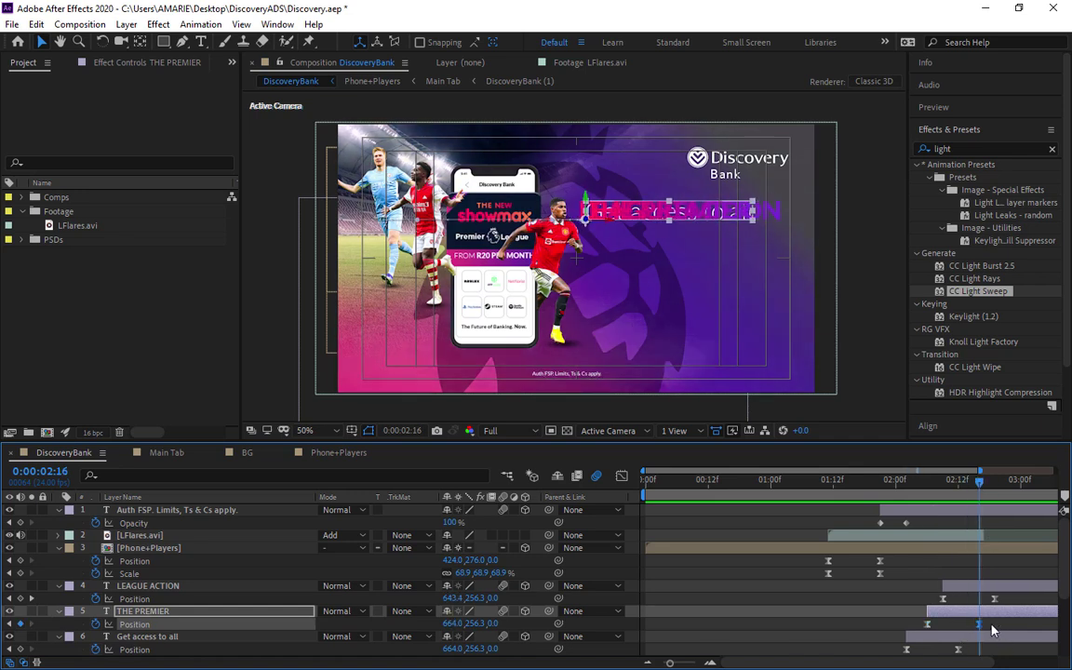
{"action": "left_click_drag", "start_coordinate": [993, 631], "coordinate": [910, 634]}
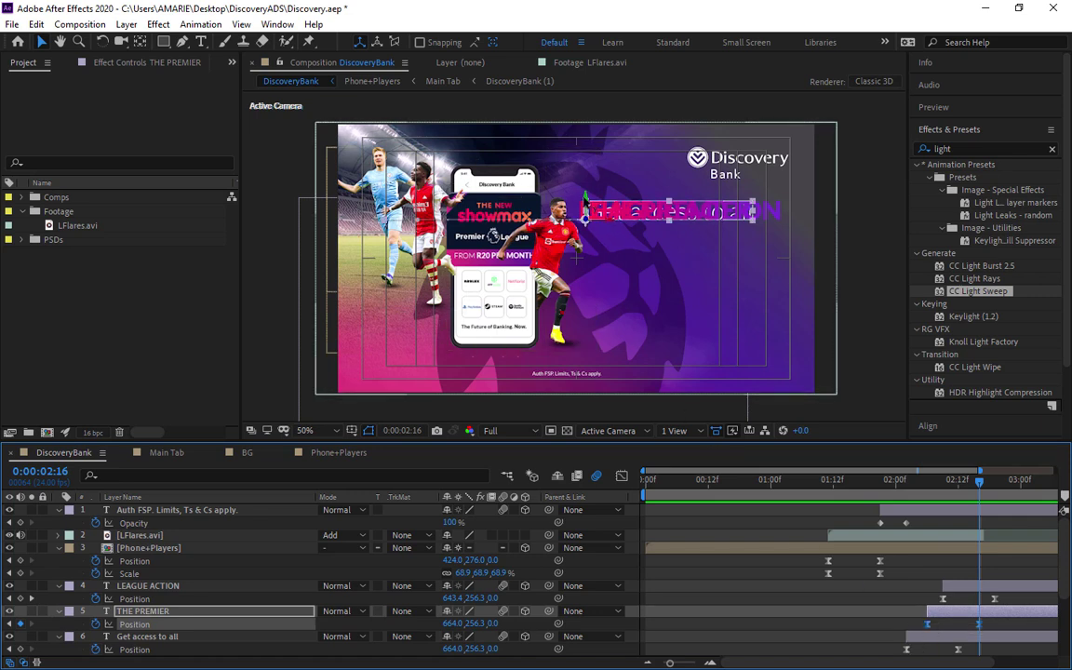
{"action": "left_click_drag", "start_coordinate": [587, 198], "coordinate": [588, 231]}
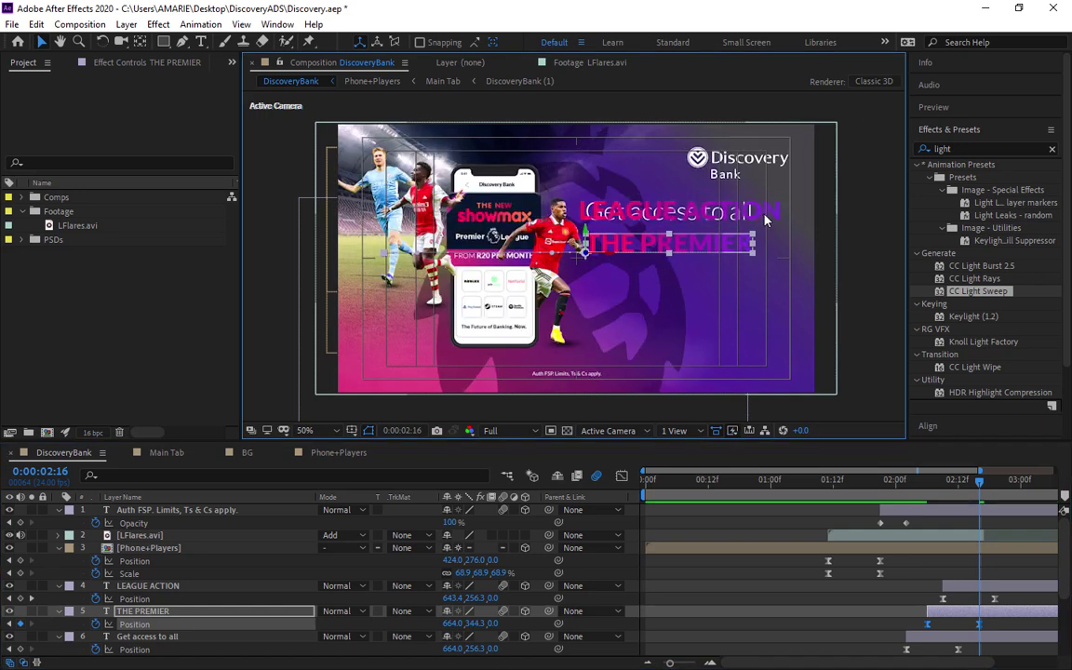
With both LEAGUE ACTION position keyframes selected at 0:00:02:19, lower the line below THE PREMIER to position 664.0, 434.3
{"action": "left_click", "coordinate": [972, 586]}
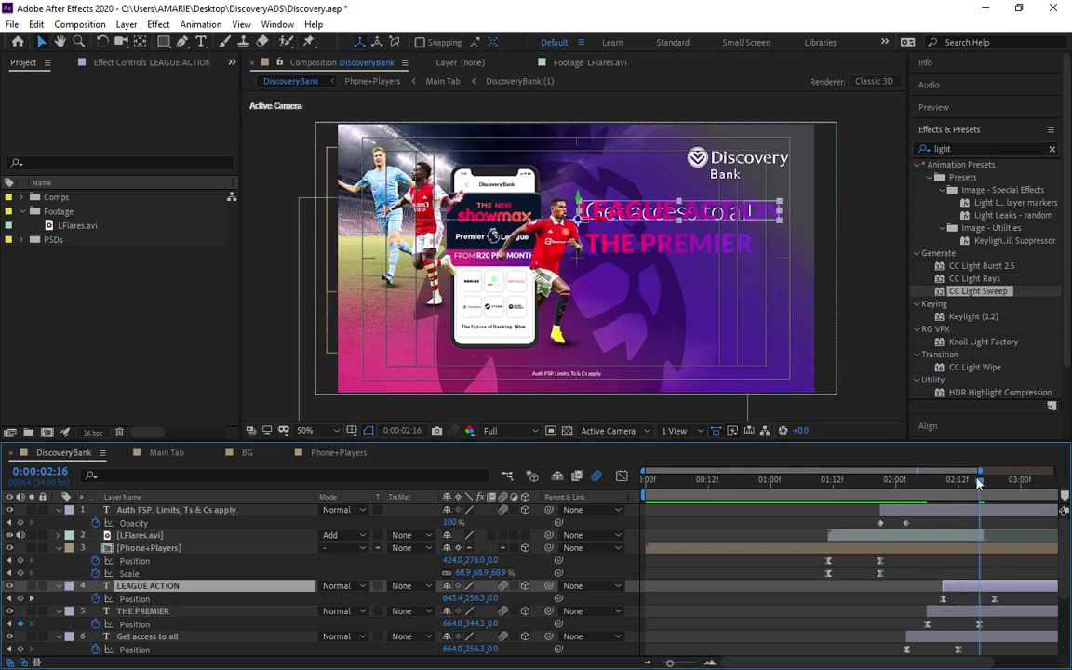
{"action": "left_click_drag", "start_coordinate": [1005, 600], "coordinate": [930, 605]}
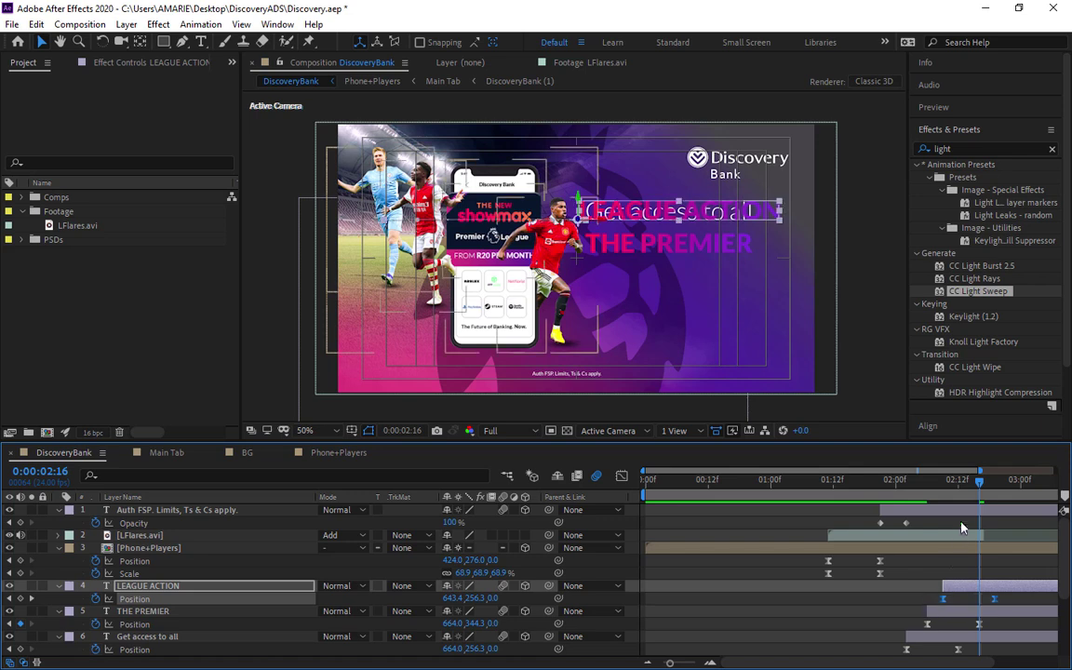
{"action": "left_click_drag", "start_coordinate": [982, 491], "coordinate": [995, 484]}
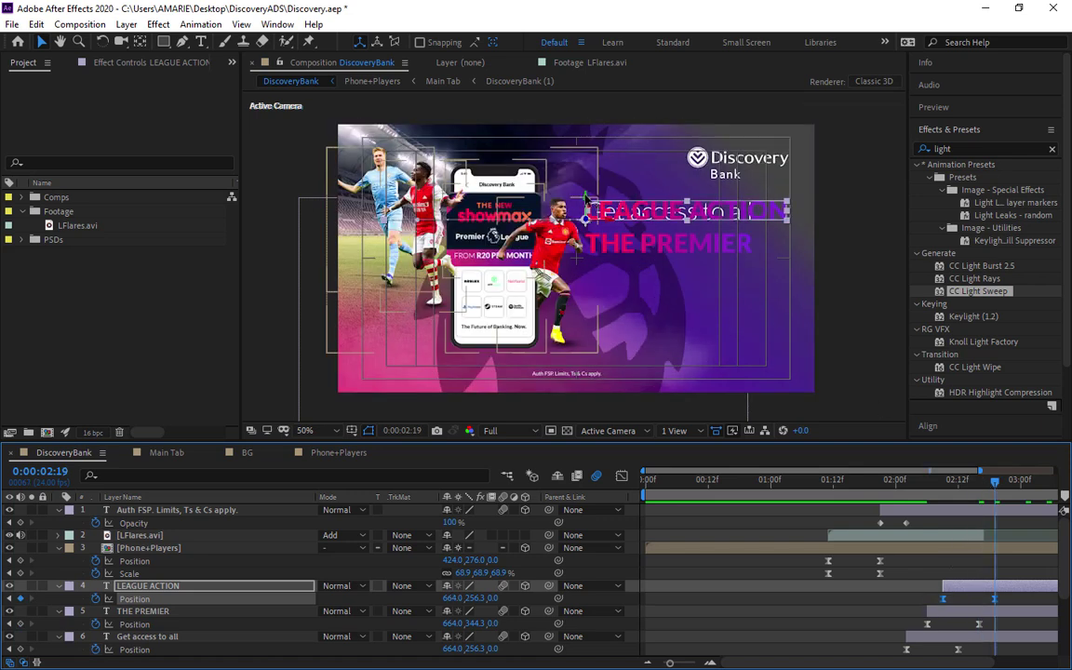
{"action": "left_click_drag", "start_coordinate": [585, 197], "coordinate": [597, 266]}
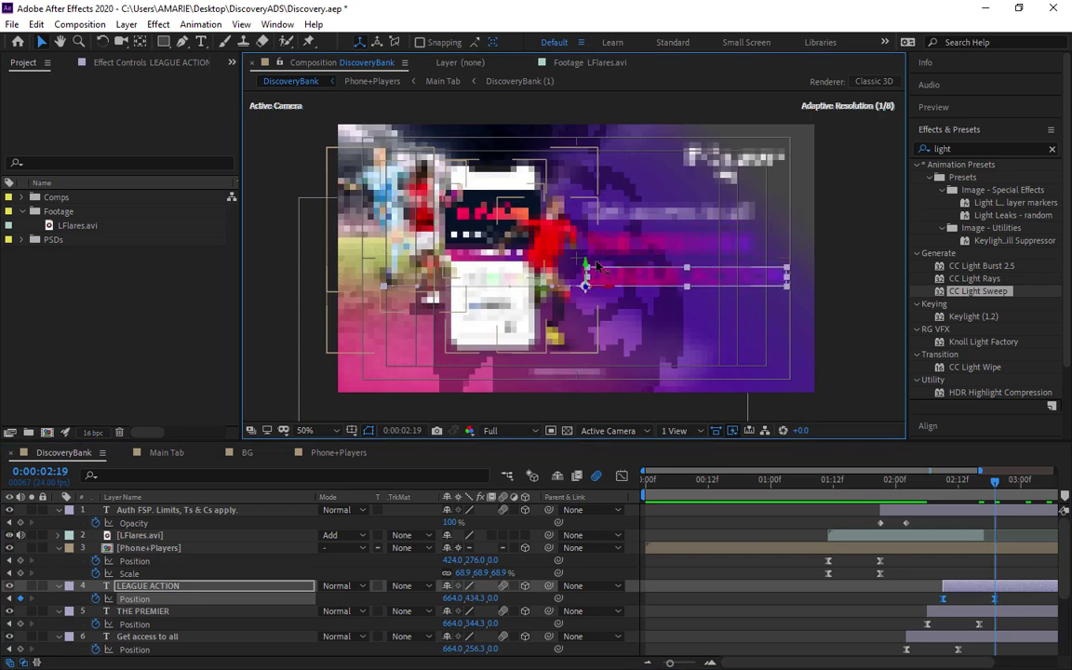
{"action": "left_click", "coordinate": [843, 233]}
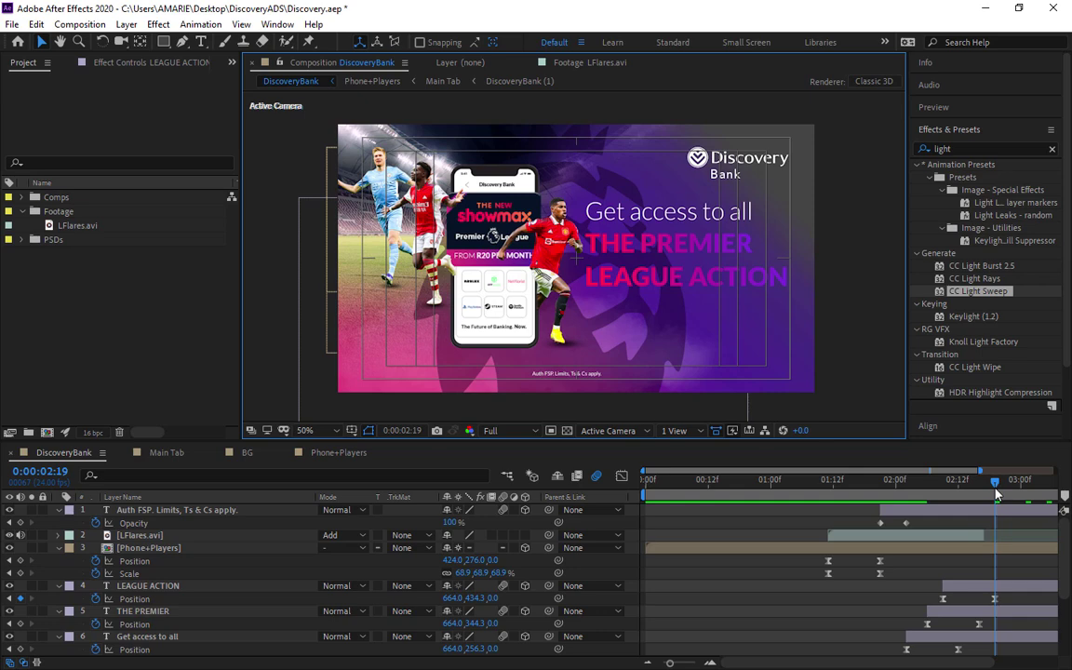
Preview the composition from the beginning to check how the three headline lines slide out
{"action": "left_click_drag", "start_coordinate": [994, 488], "coordinate": [603, 497]}
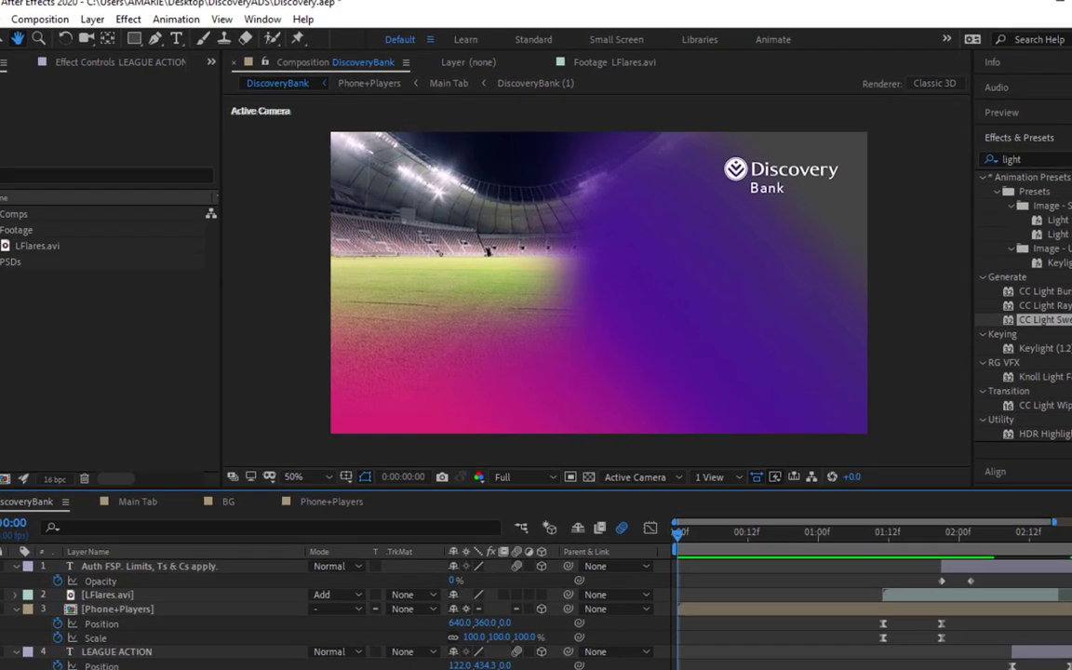
{"action": "key", "text": "space"}
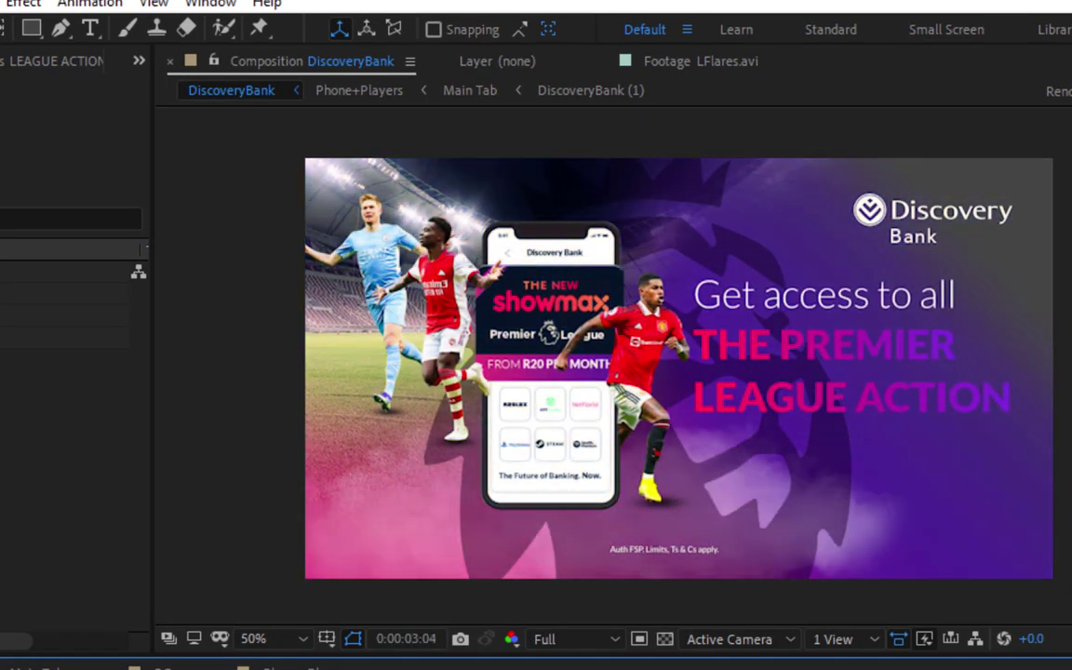
{"action": "key", "text": "space"}
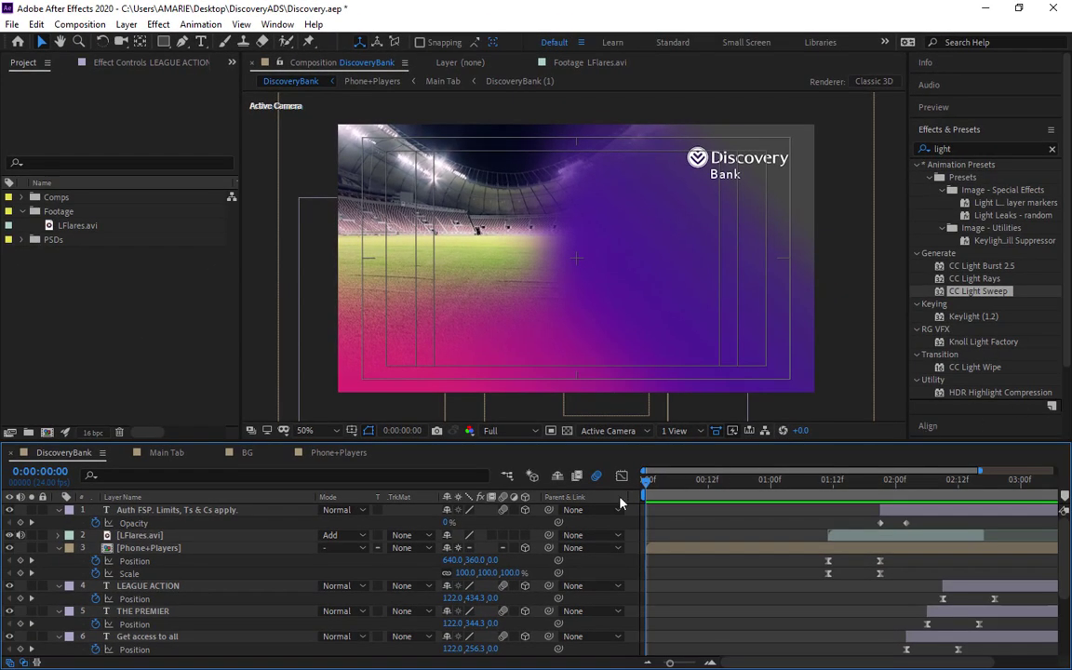
{"action": "key", "text": "space"}
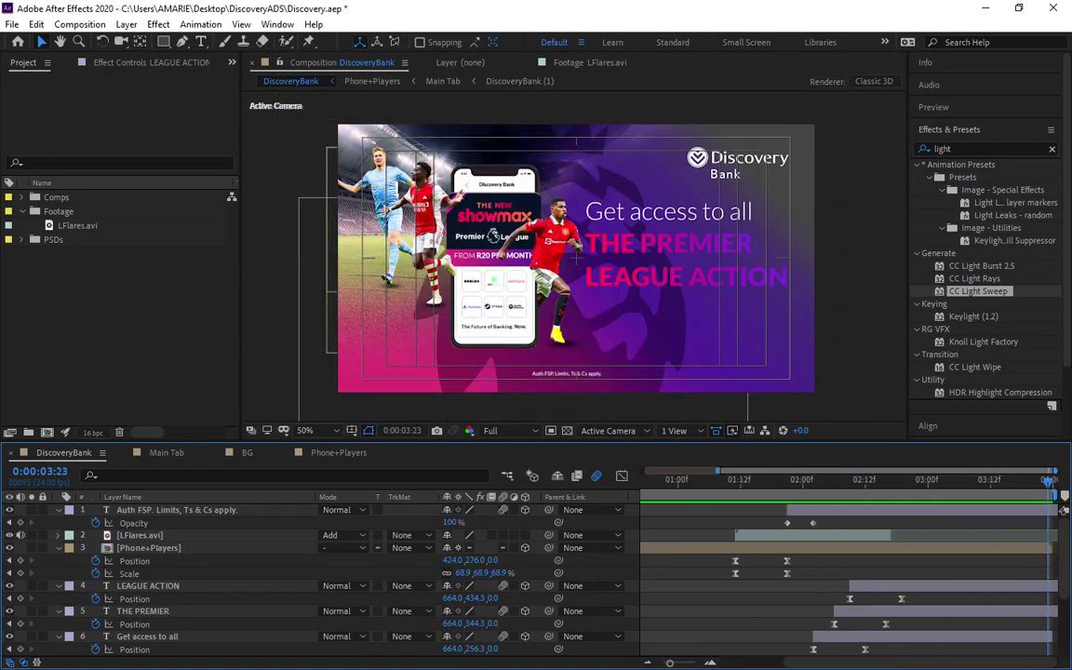